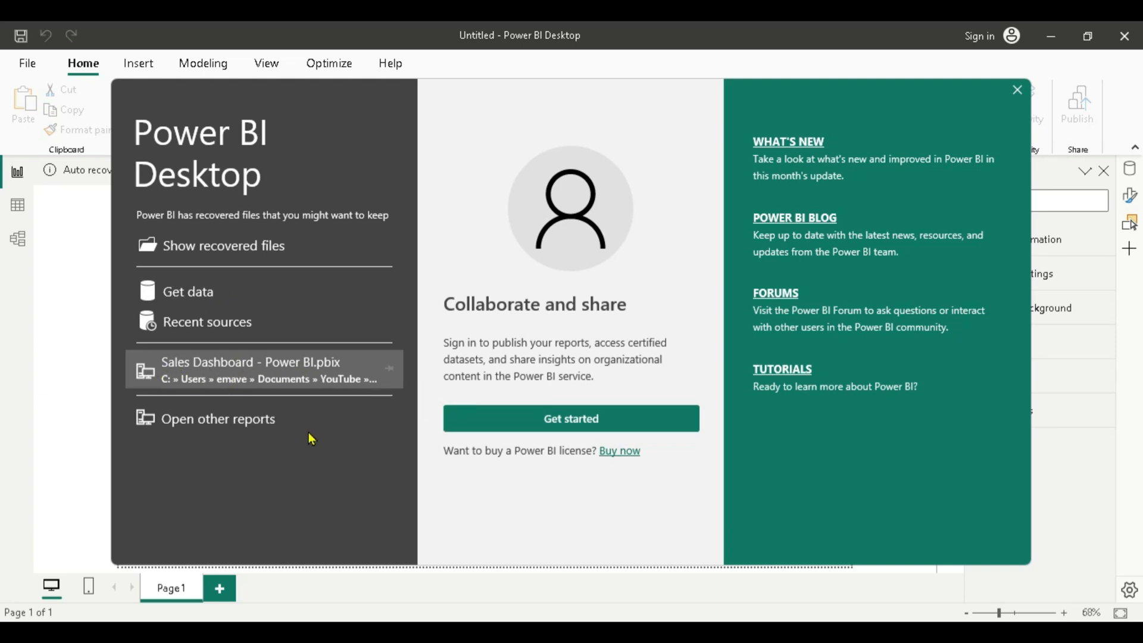
Dismiss the start screen and browse the full list of available data source connectors without connecting to any.
click(1018, 90)
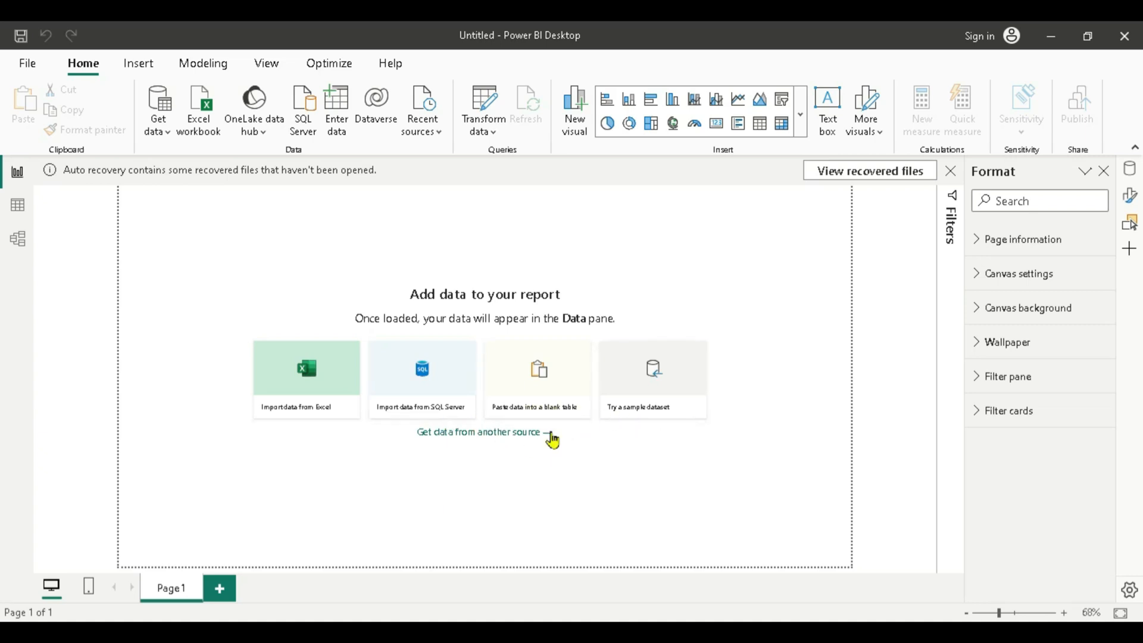
click(519, 437)
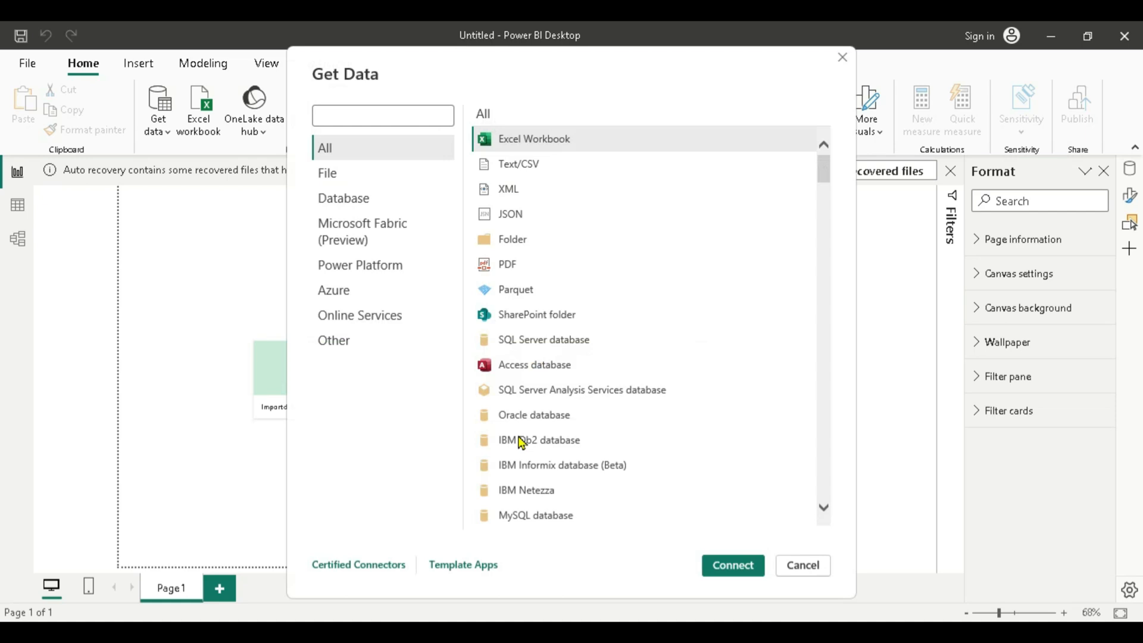
drag(822, 179, 832, 386)
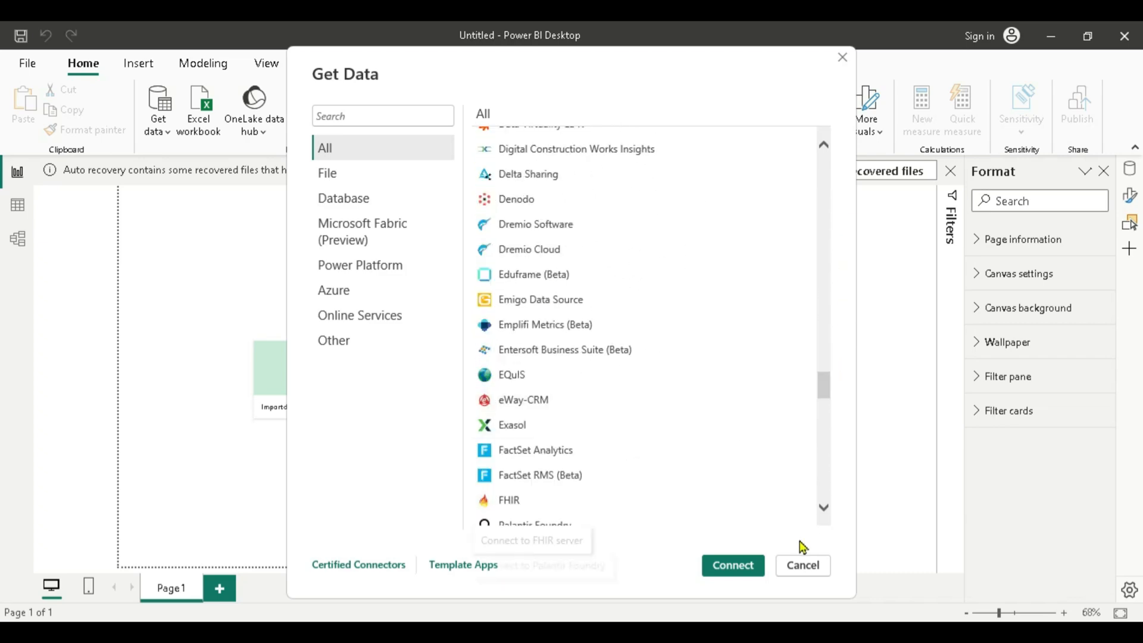
click(802, 565)
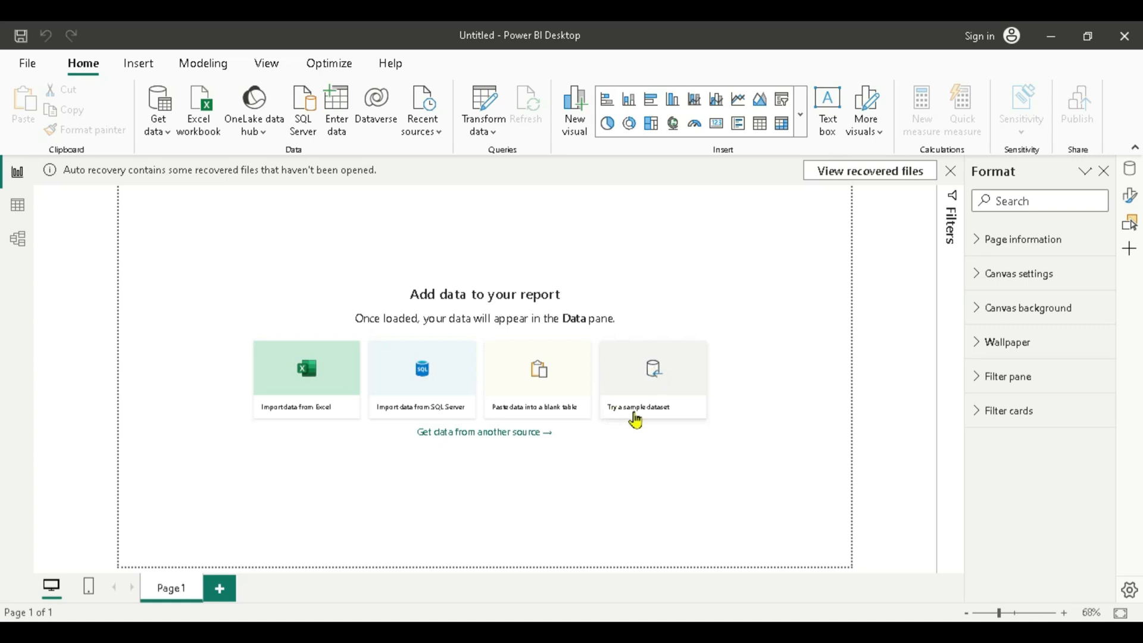
Load the sample dataset, select the financials table from Financial Sample.xlsx, and open it for transformation.
click(657, 373)
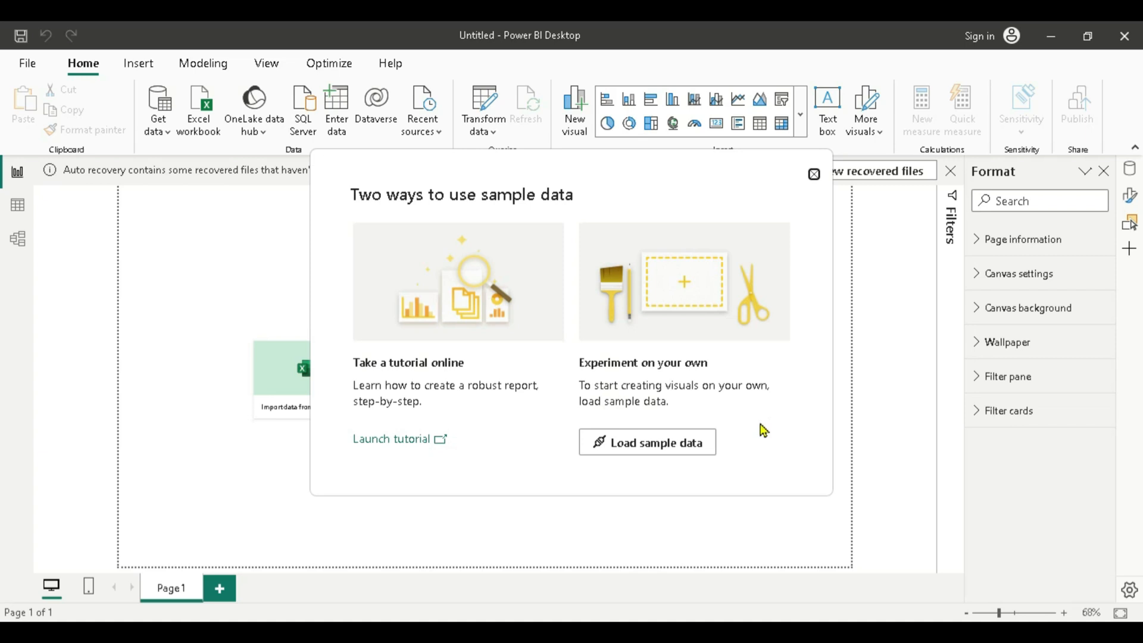
click(641, 453)
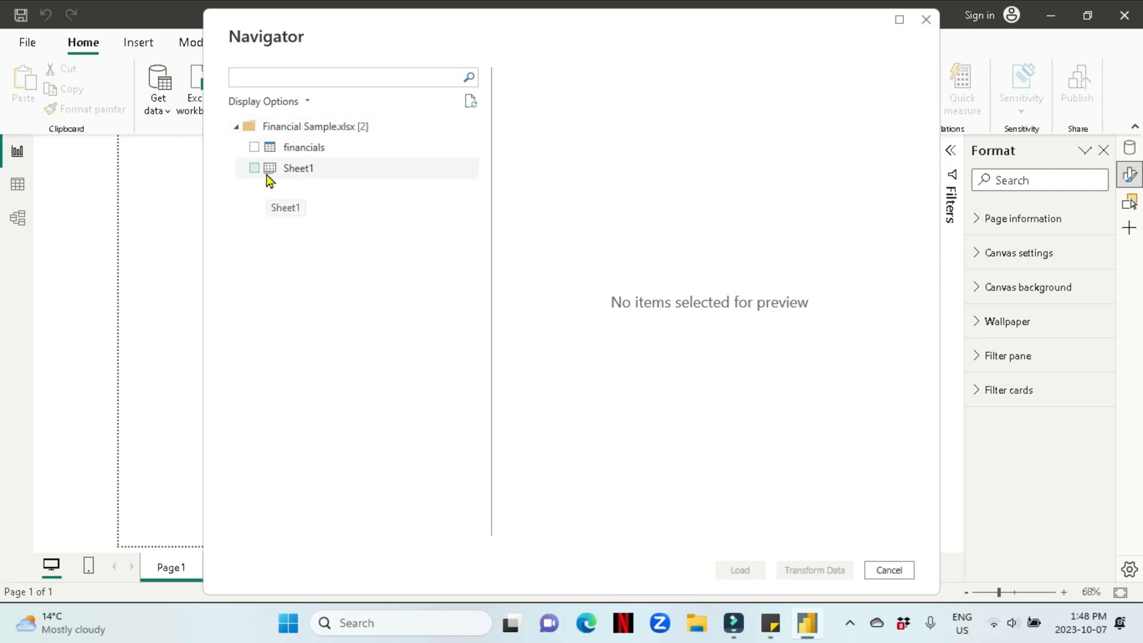
click(254, 147)
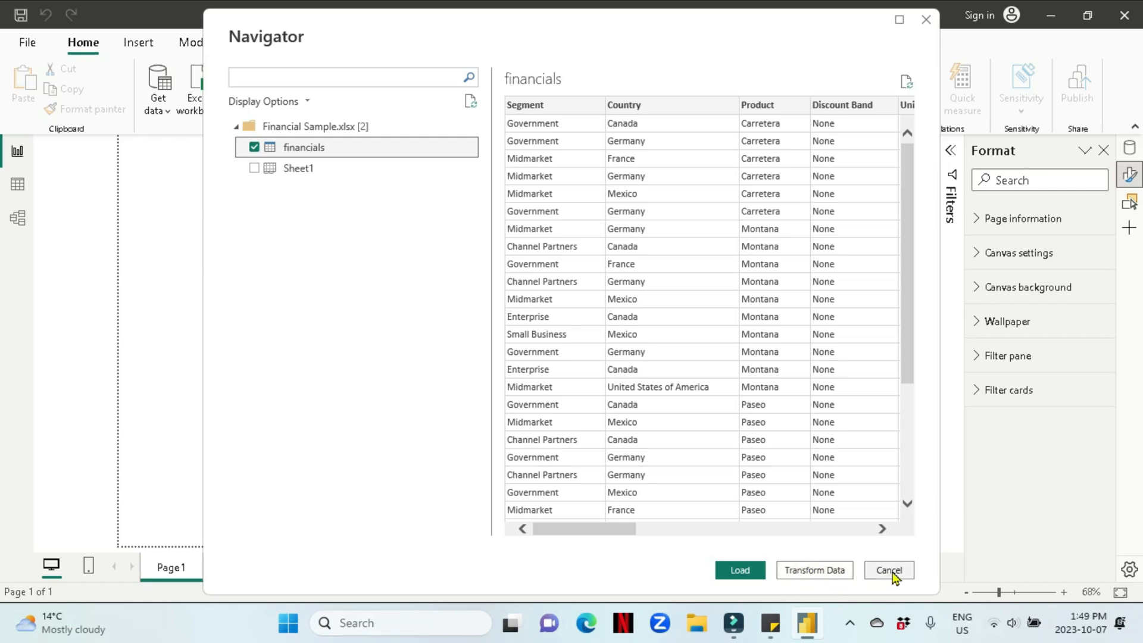
click(813, 571)
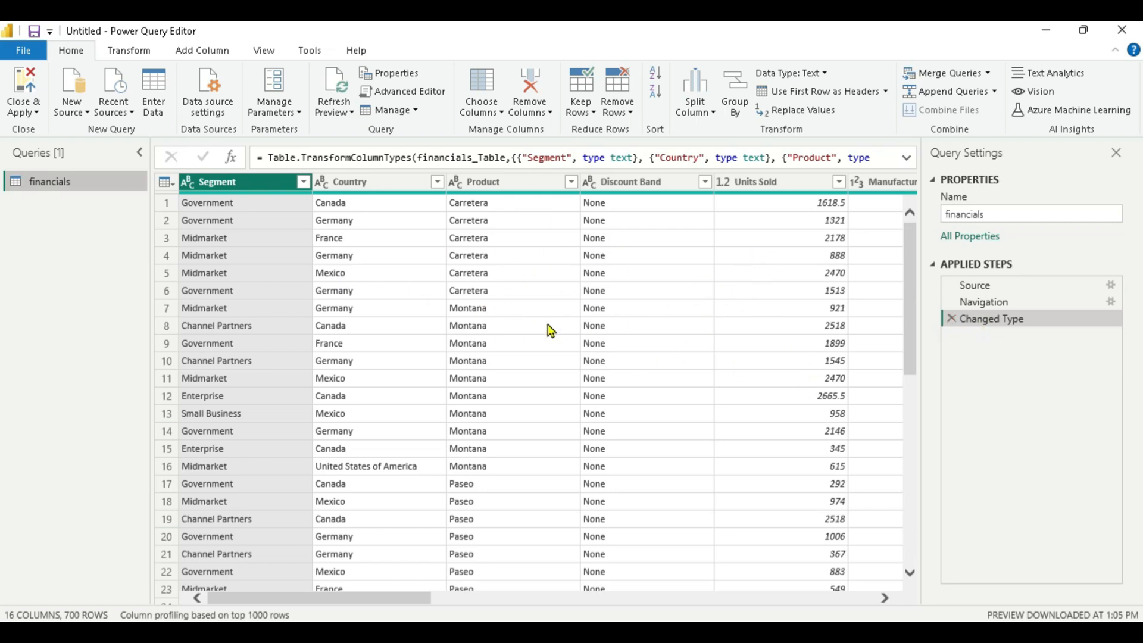
Keep all columns of the financials query except Discount Band, Month Number, Month Name and Year.
click(635, 240)
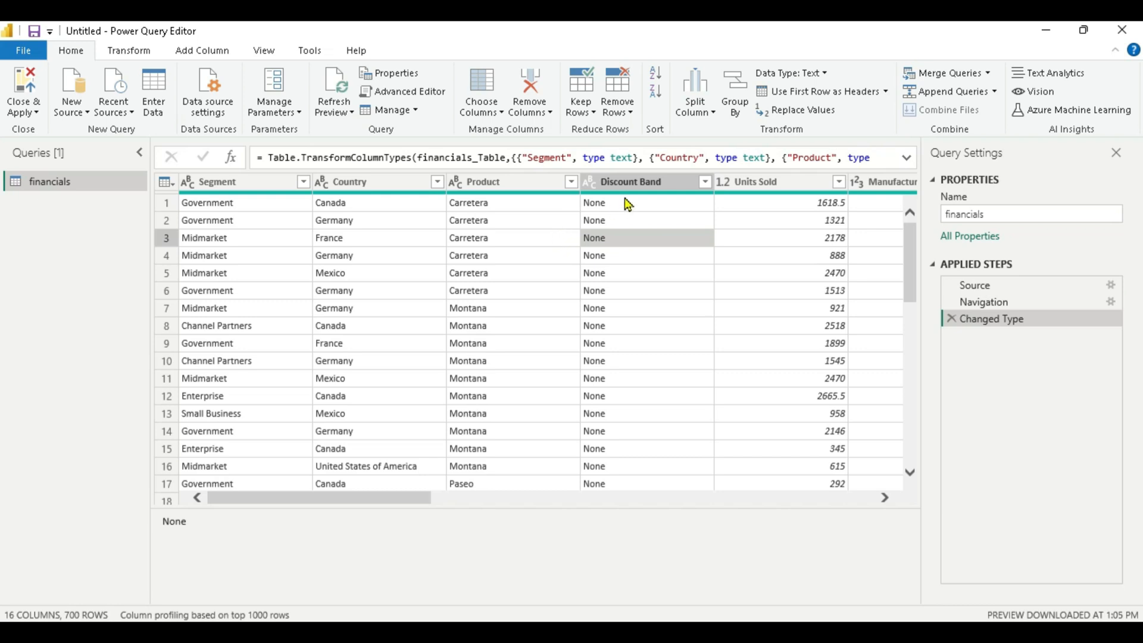
click(483, 113)
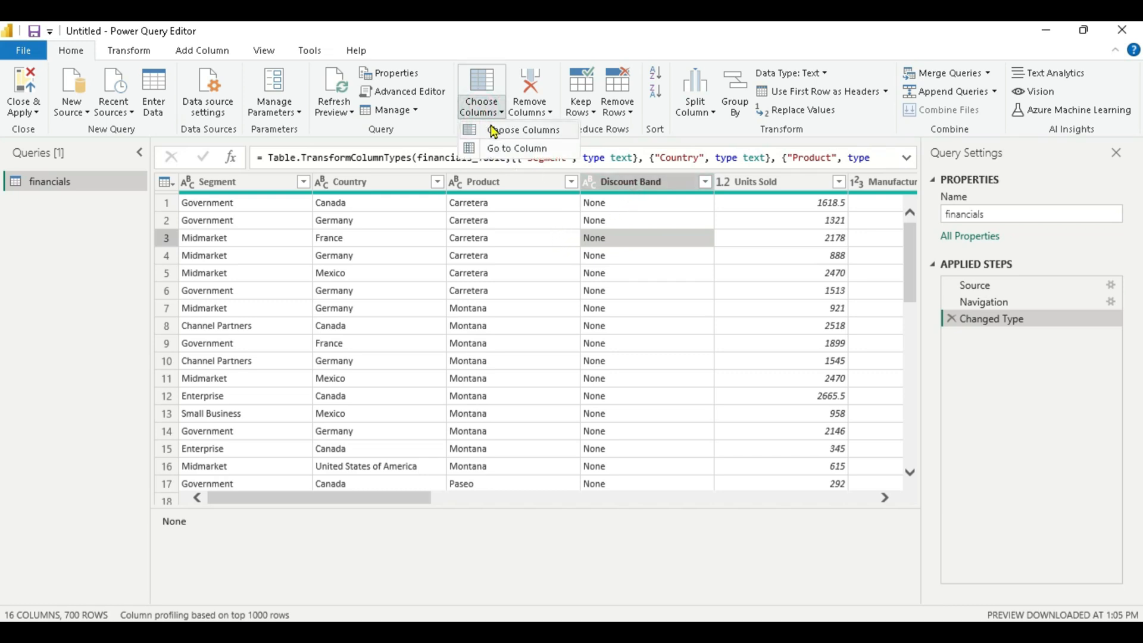
click(493, 130)
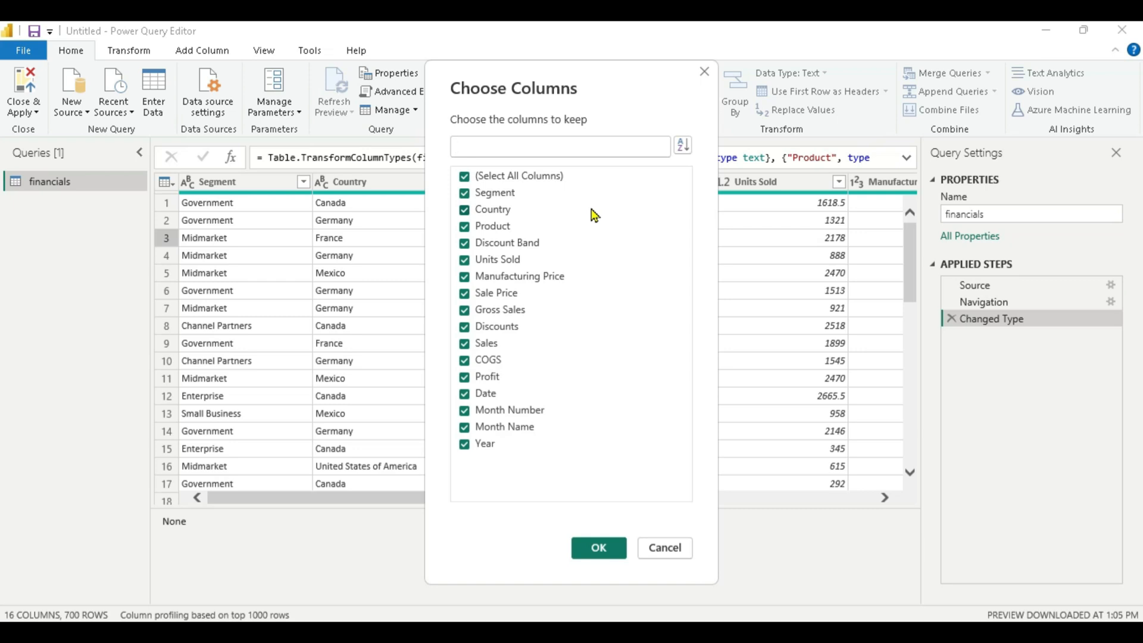
click(465, 244)
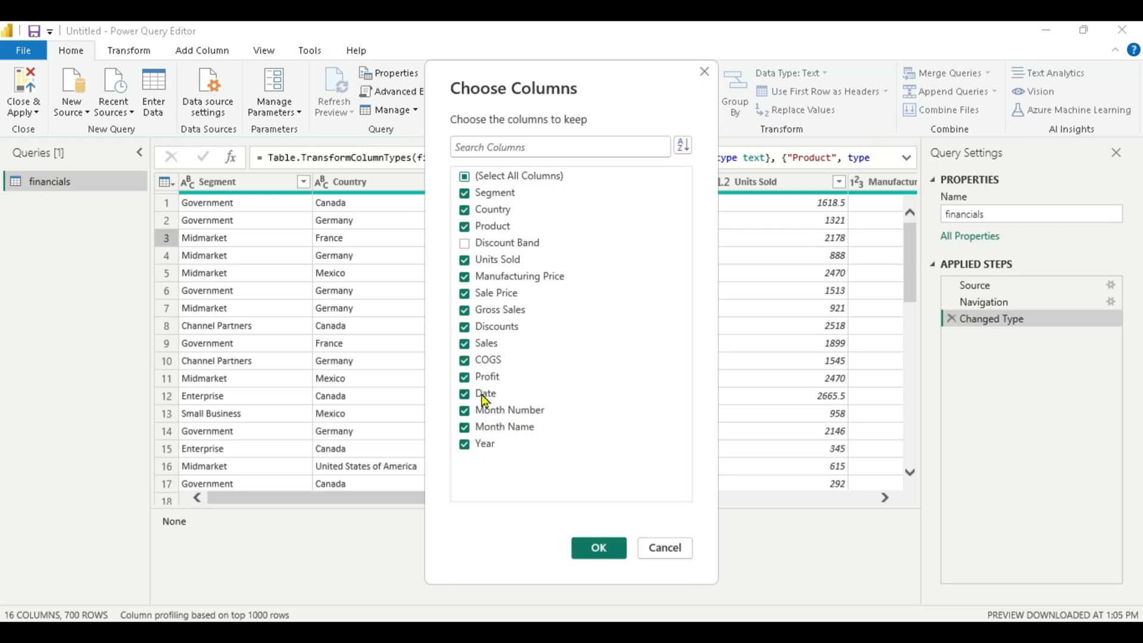
click(465, 410)
click(464, 427)
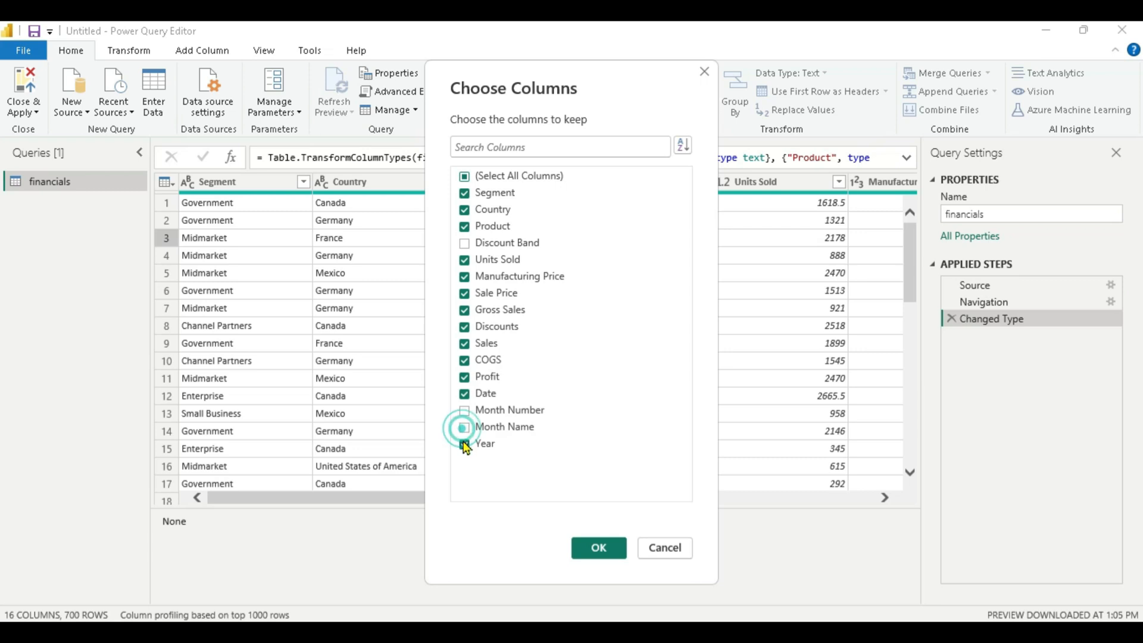
click(464, 444)
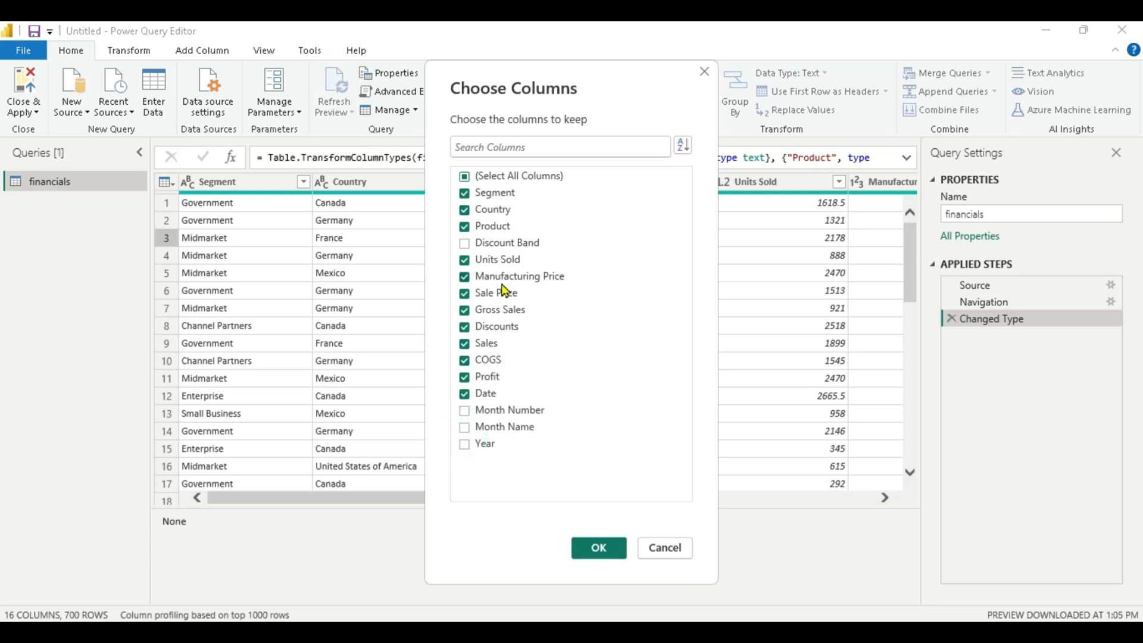
click(578, 540)
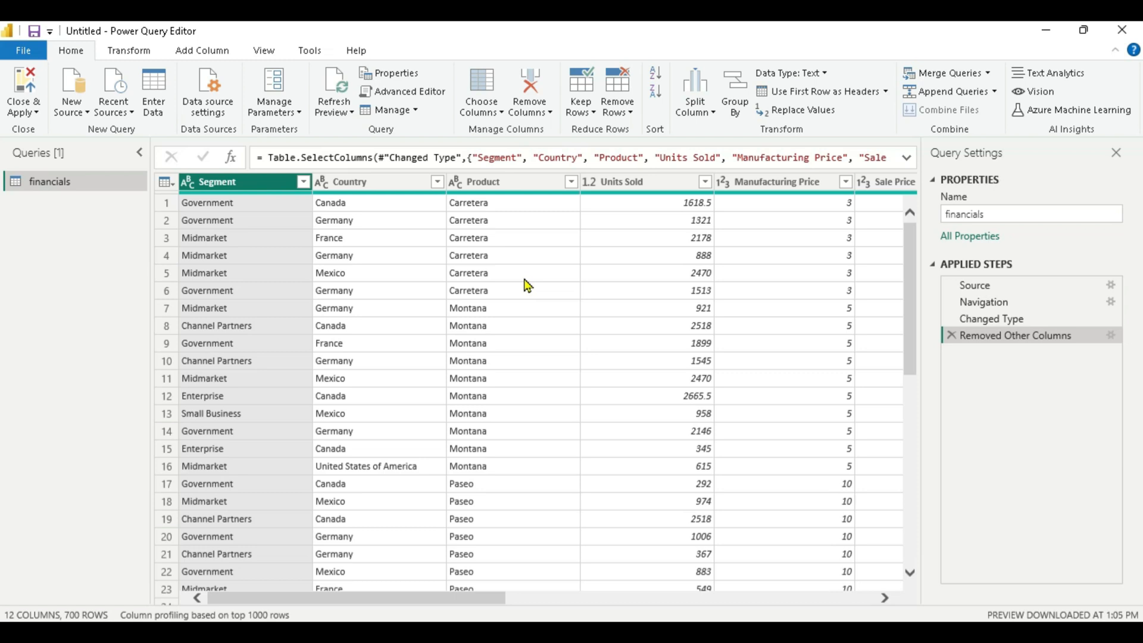
Apply the query changes to the report and view the loaded data in the table and model views.
click(24, 94)
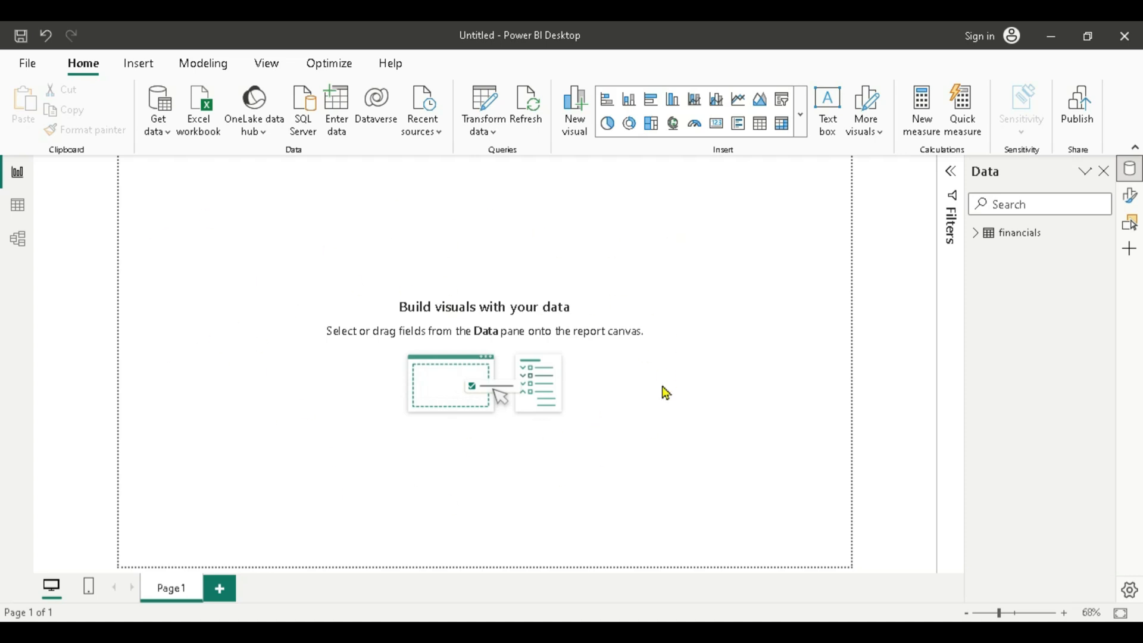
click(17, 208)
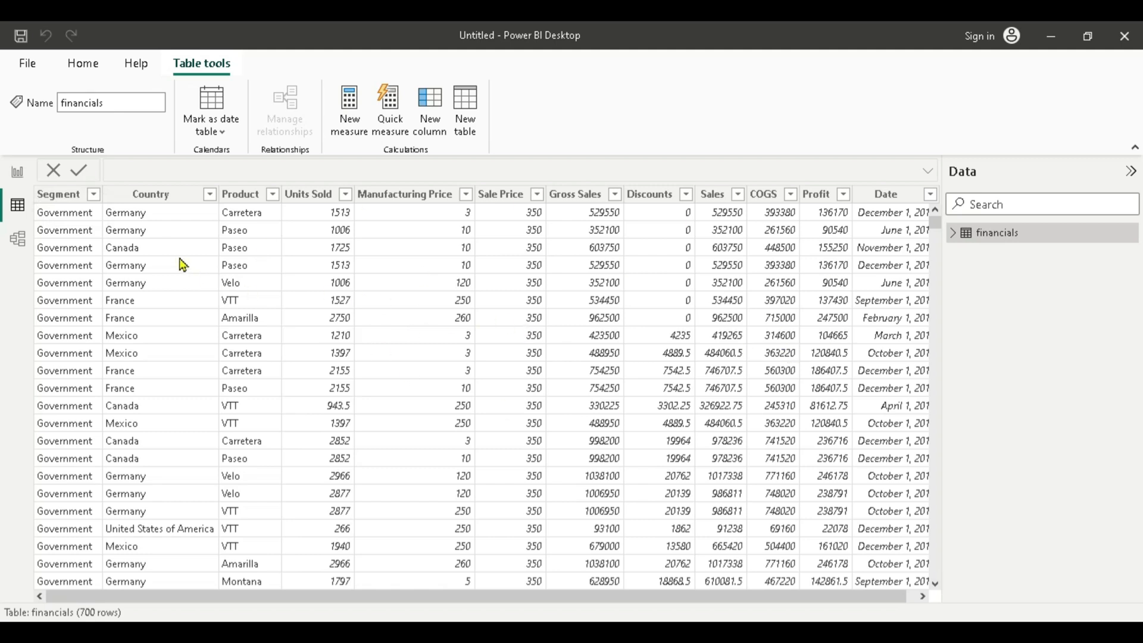
click(18, 240)
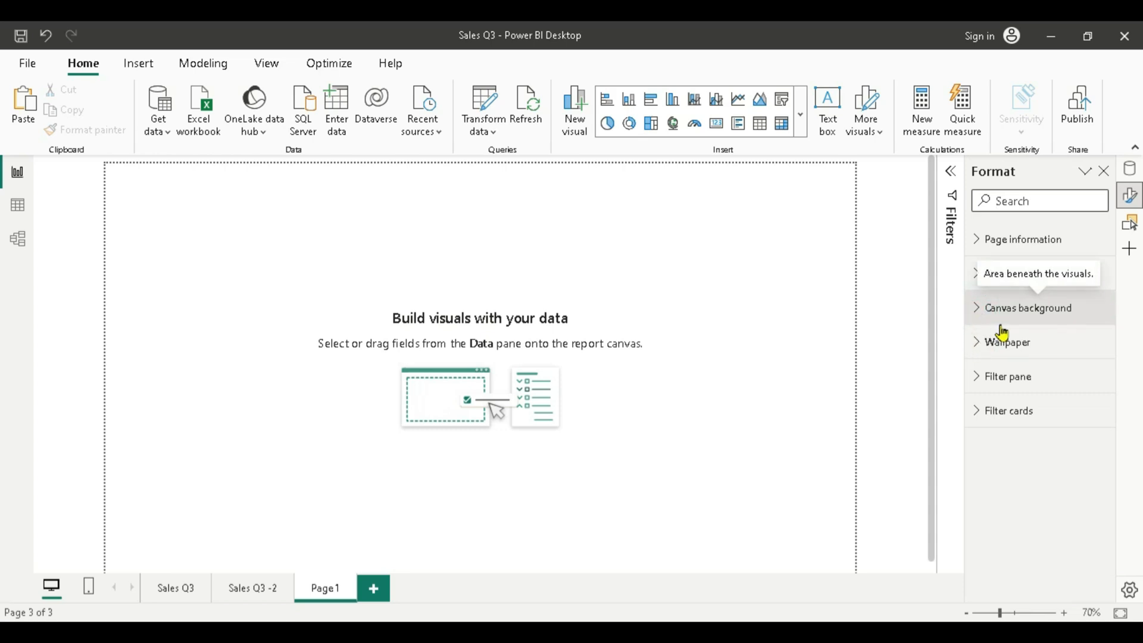
Set the canvas background of Page 1 to pink with 0% transparency.
click(1032, 308)
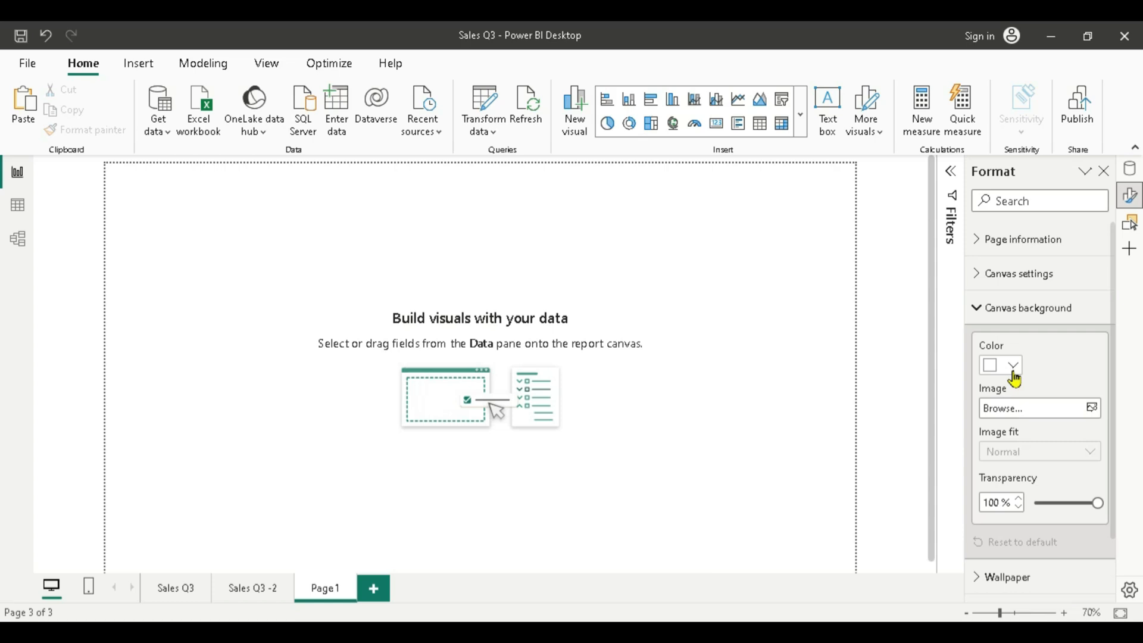
click(1014, 373)
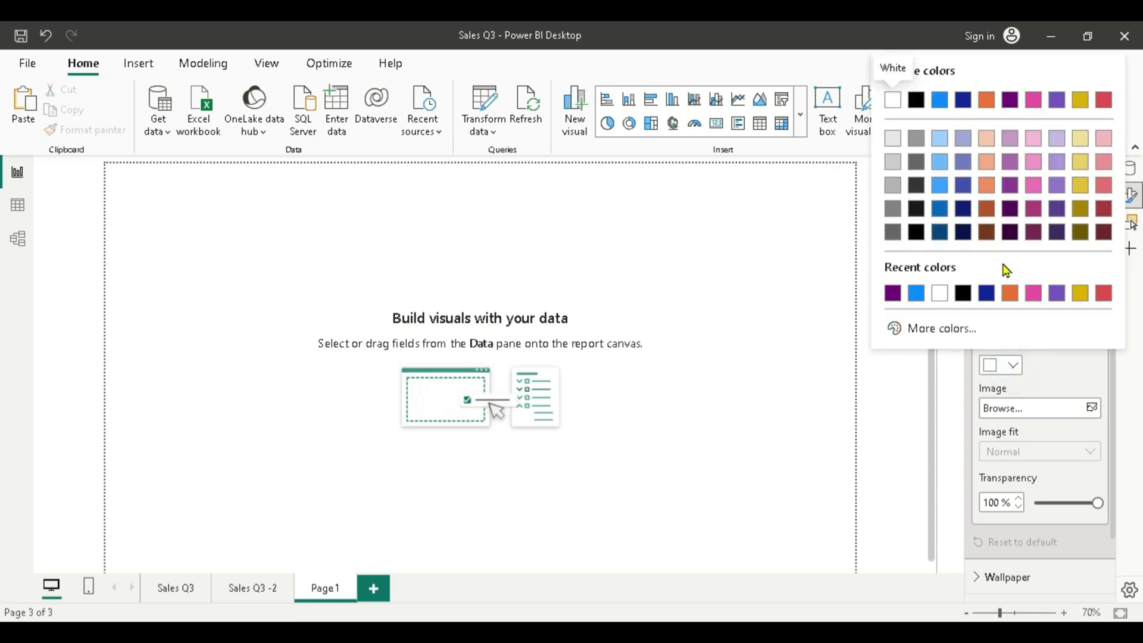
click(1033, 294)
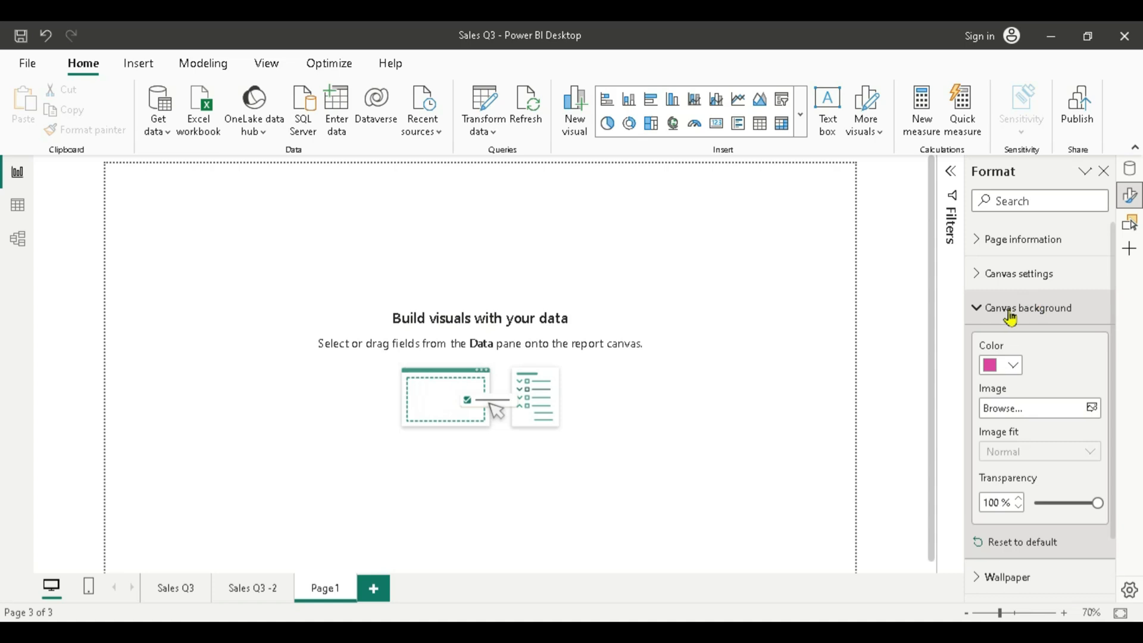
click(1013, 363)
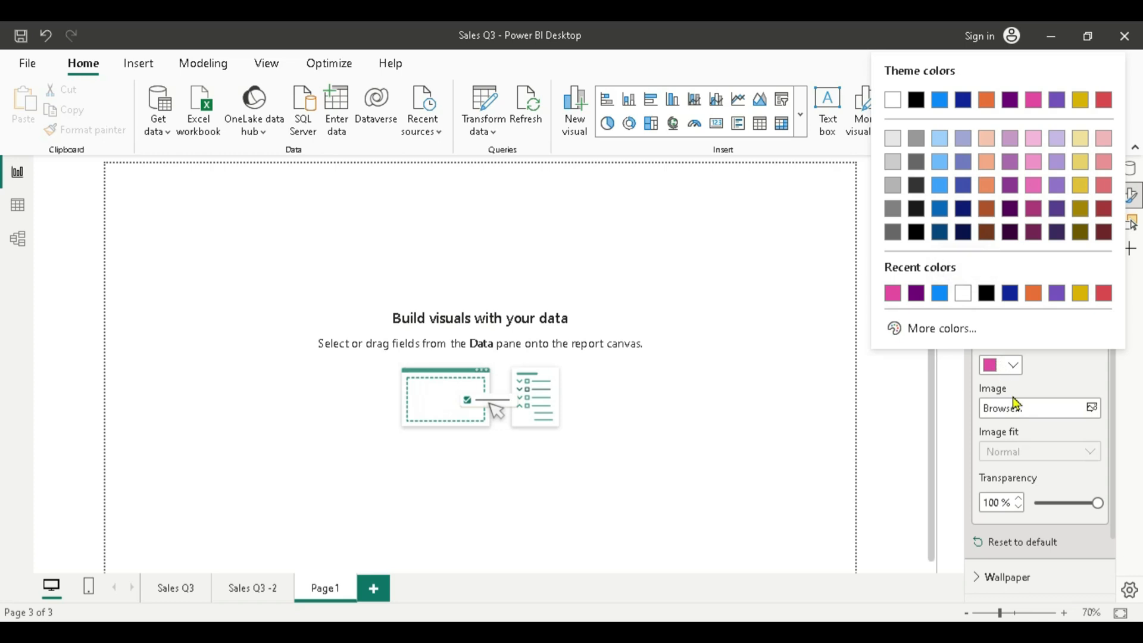
click(1098, 509)
drag(1098, 506, 1026, 500)
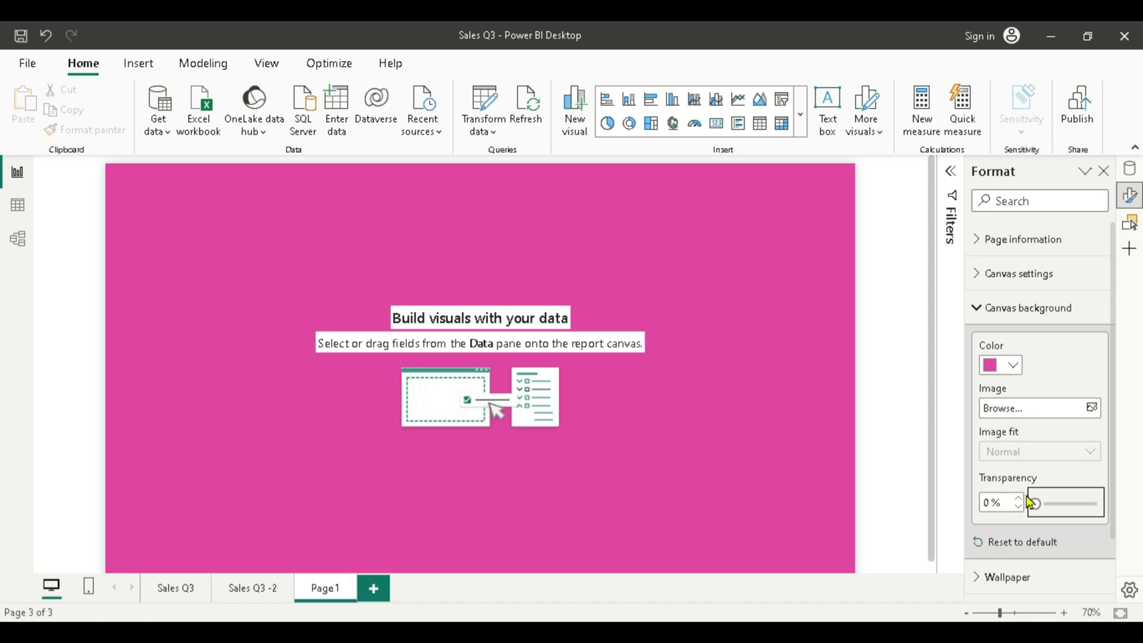
Set the canvas background color of Page 1 to white.
click(1014, 364)
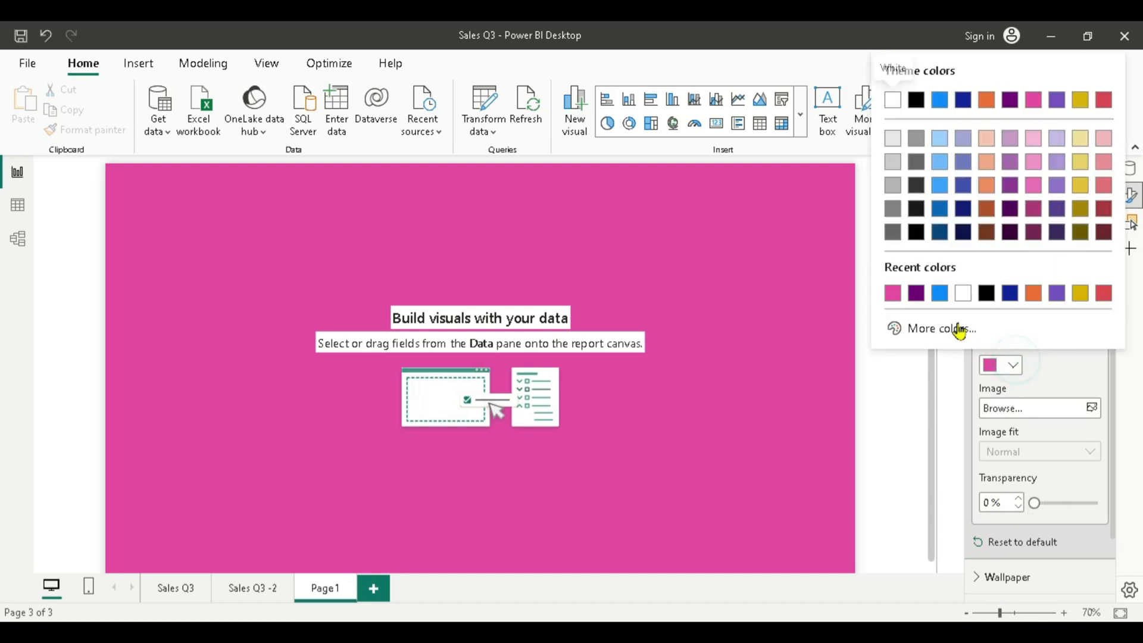
click(963, 294)
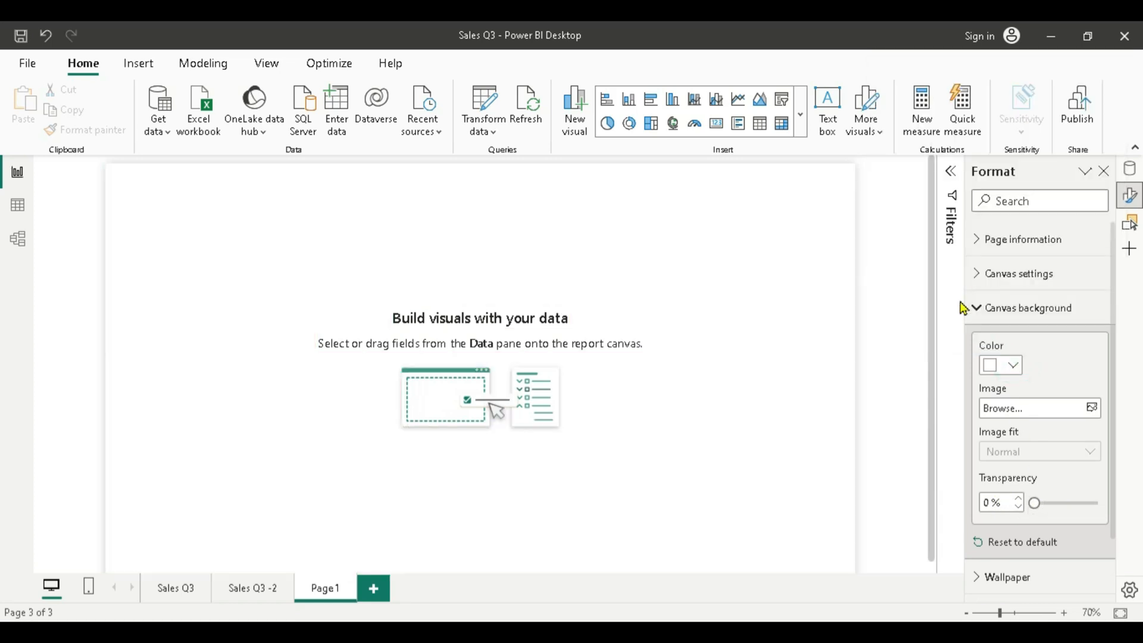
click(976, 309)
Try pink as the wallpaper color around the Page 1 canvas, and return it to white (#FFFFFF).
click(976, 344)
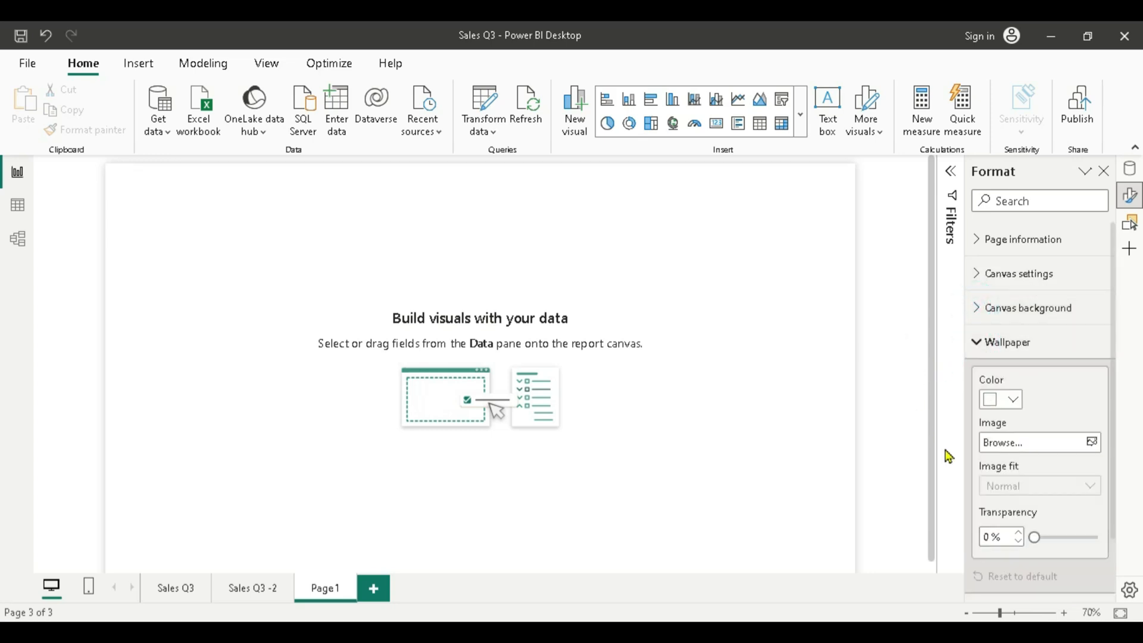
click(1012, 400)
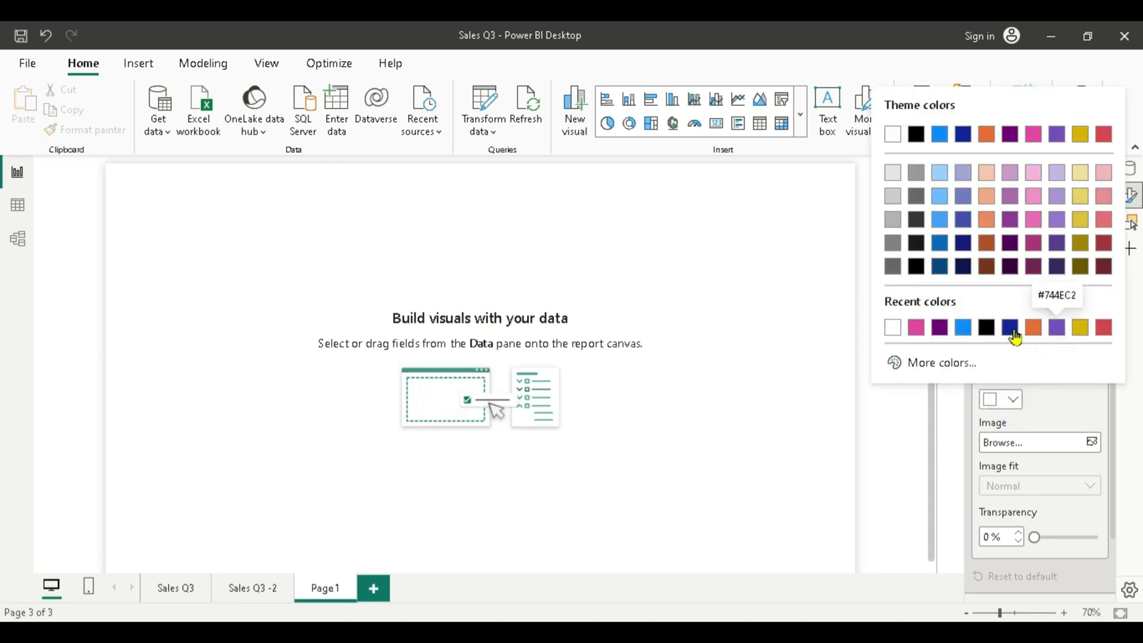
click(916, 328)
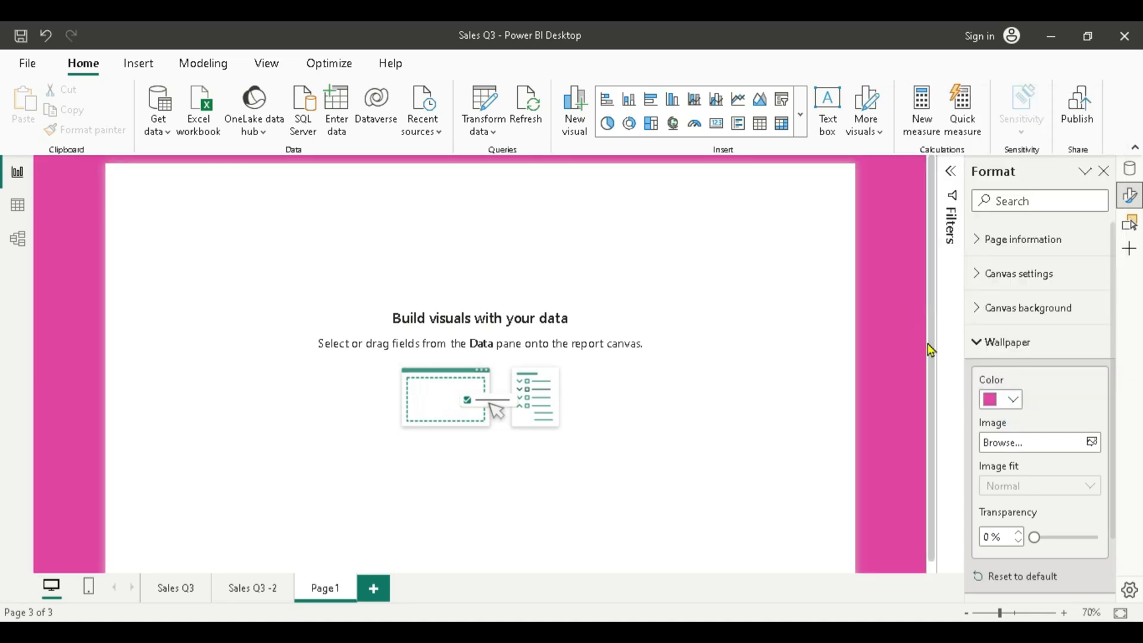
click(1015, 404)
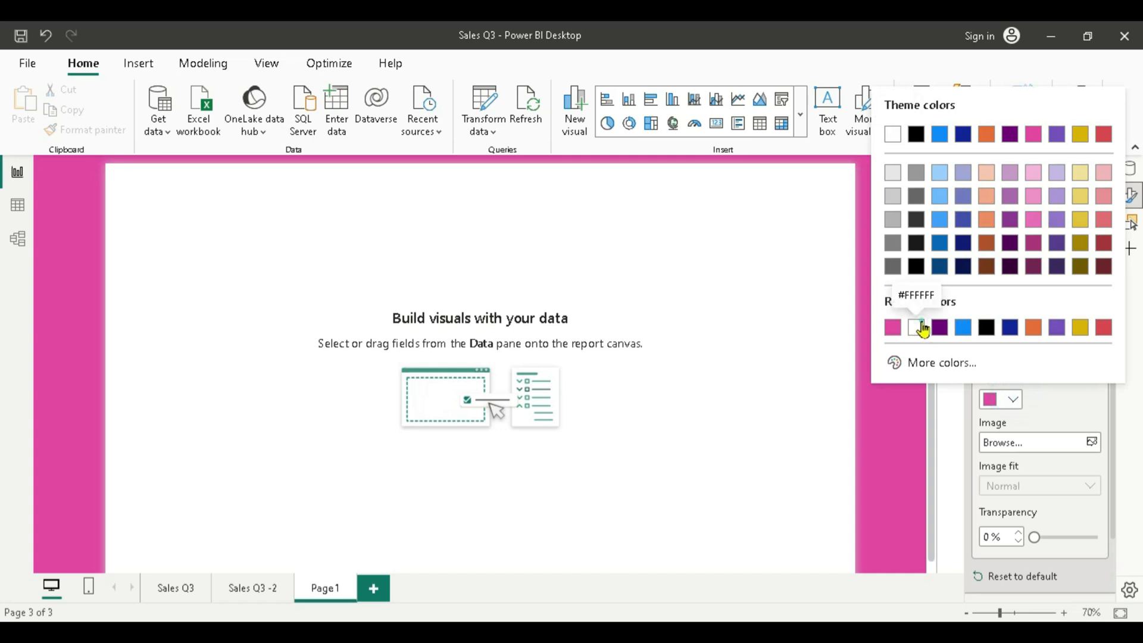
click(921, 327)
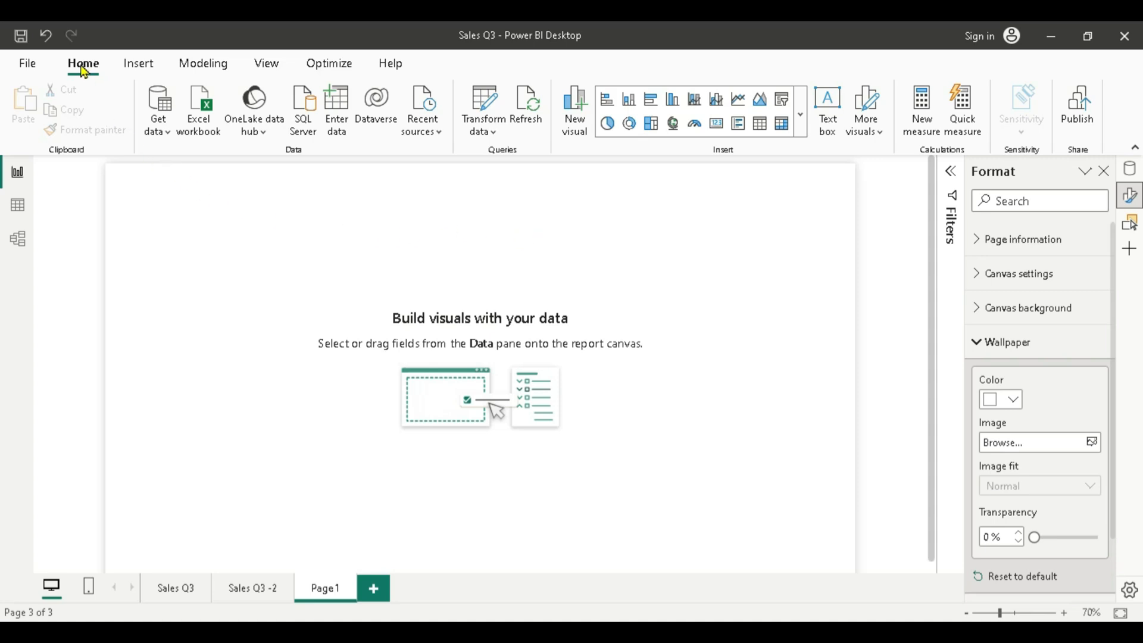
Insert a text box on Page 1 and turn on its title with the text "Sales Dashboard".
click(833, 102)
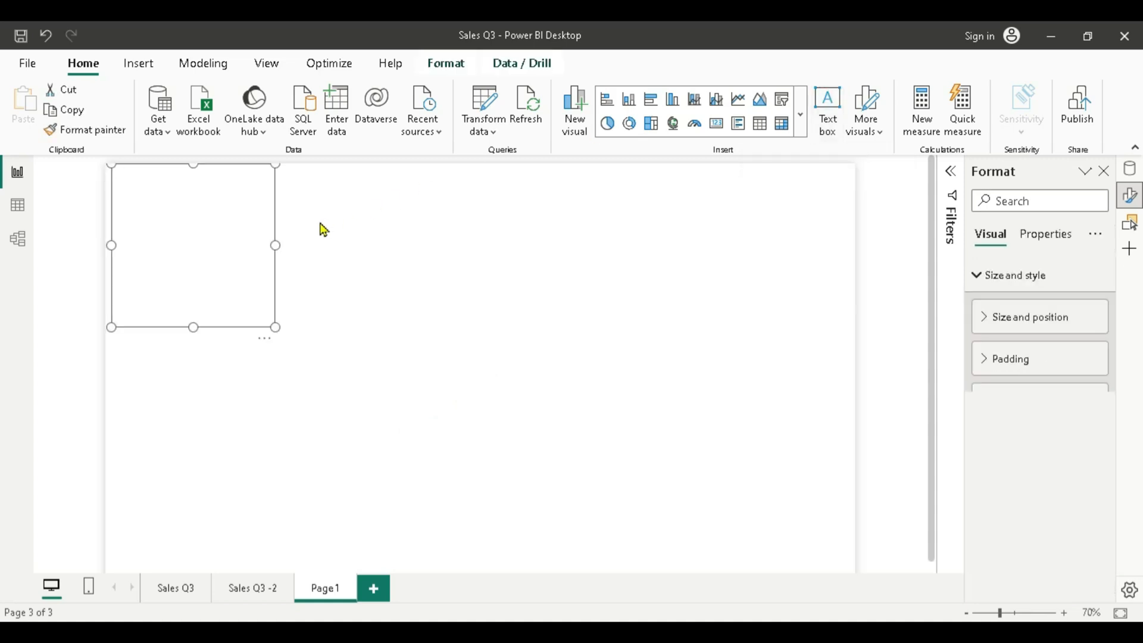
click(212, 216)
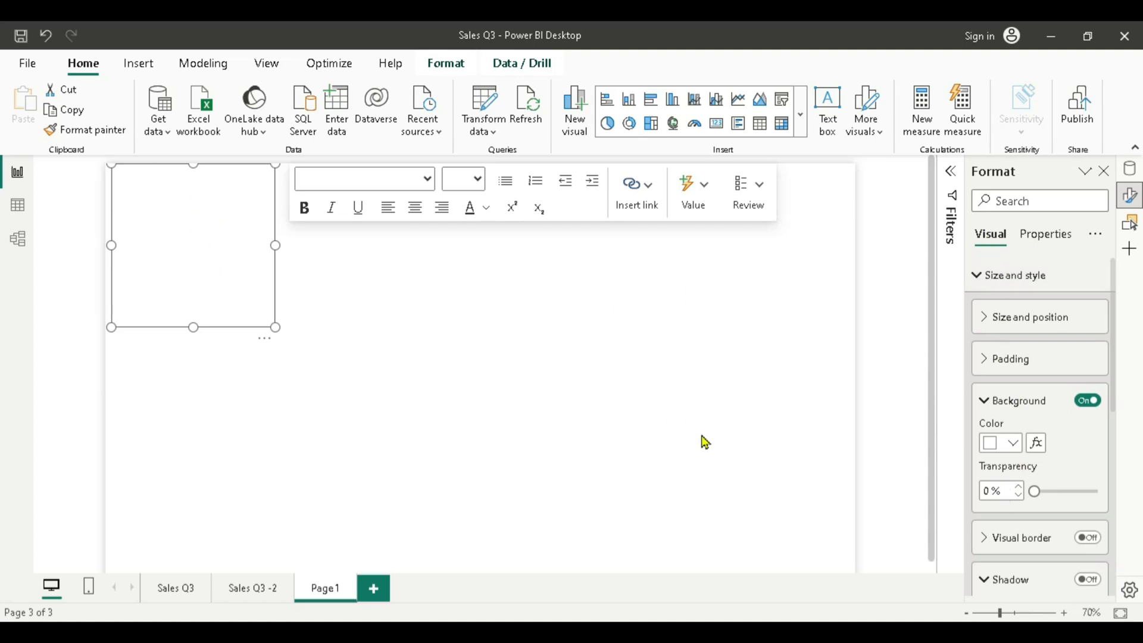
click(979, 281)
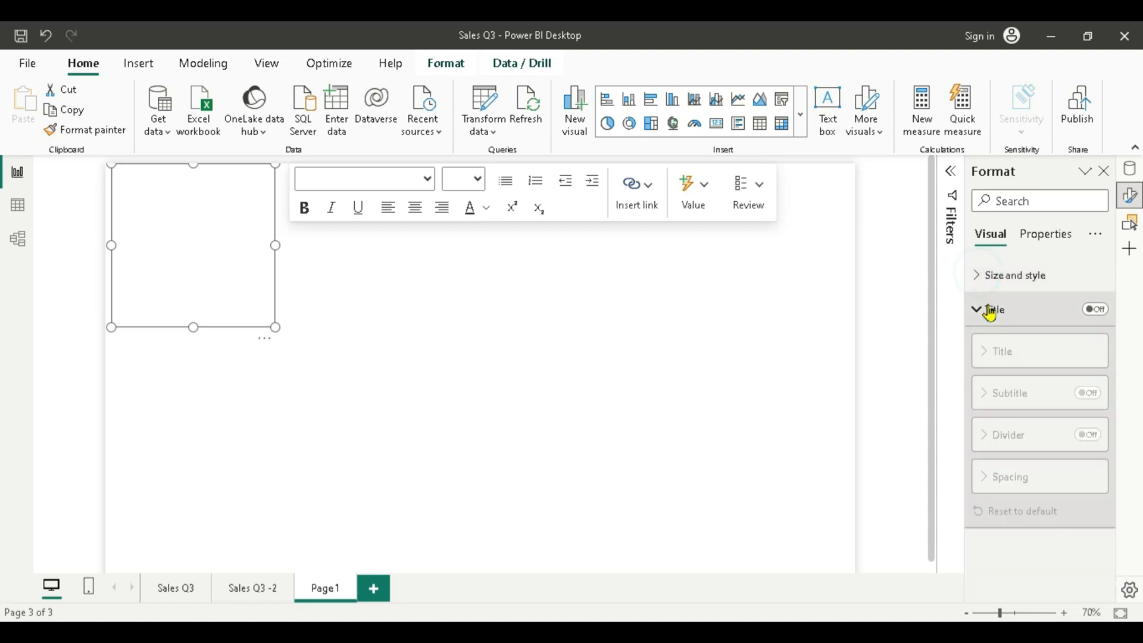
click(1098, 315)
click(1016, 393)
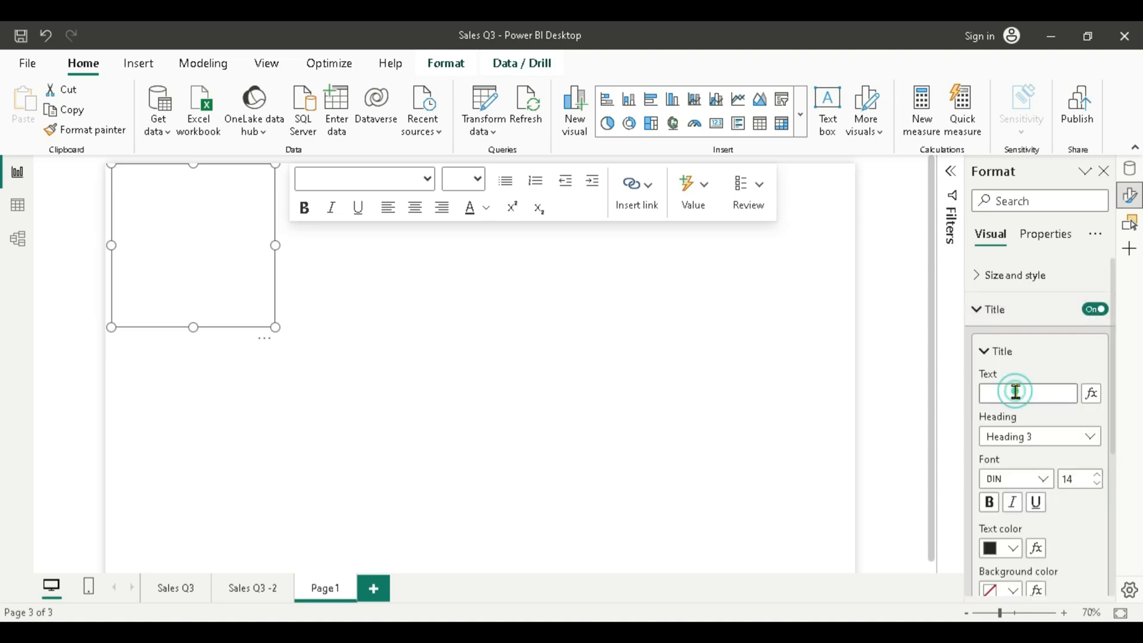
text(Sales Dashboard)
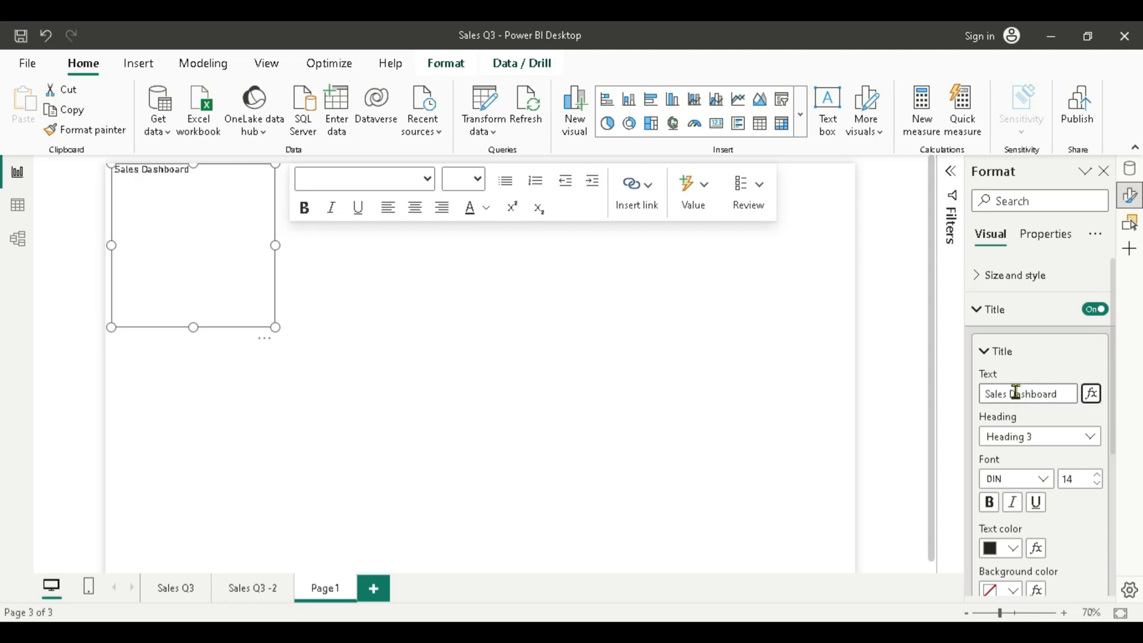
Format the "Sales Dashboard" title text as bold Calibri, size 40, in purple (#6B007B).
key(Tab)
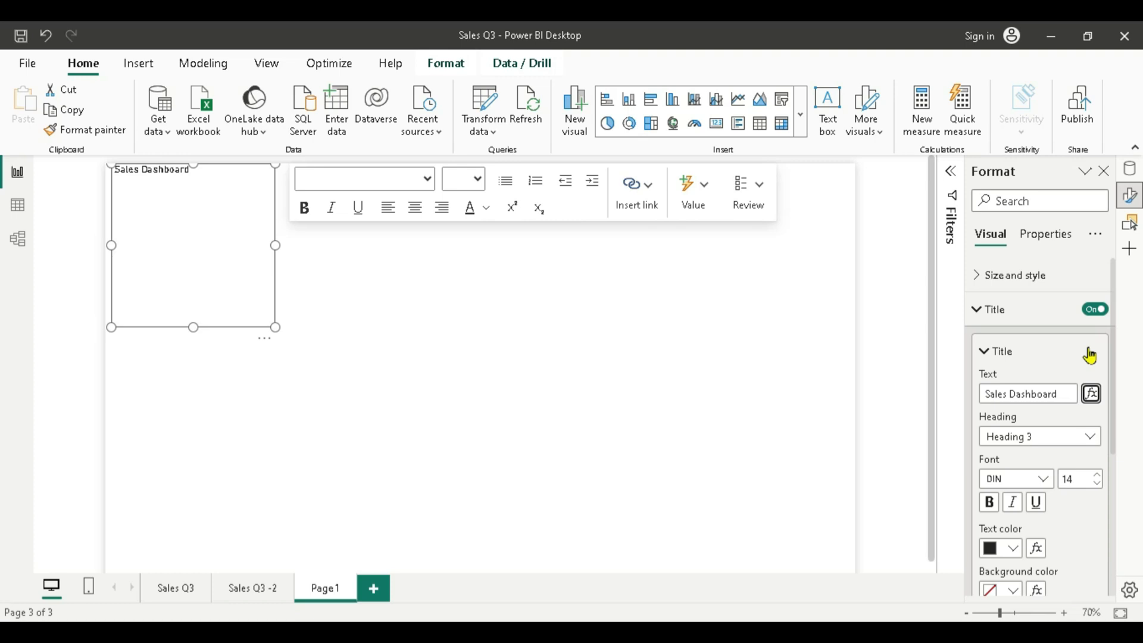
click(1041, 479)
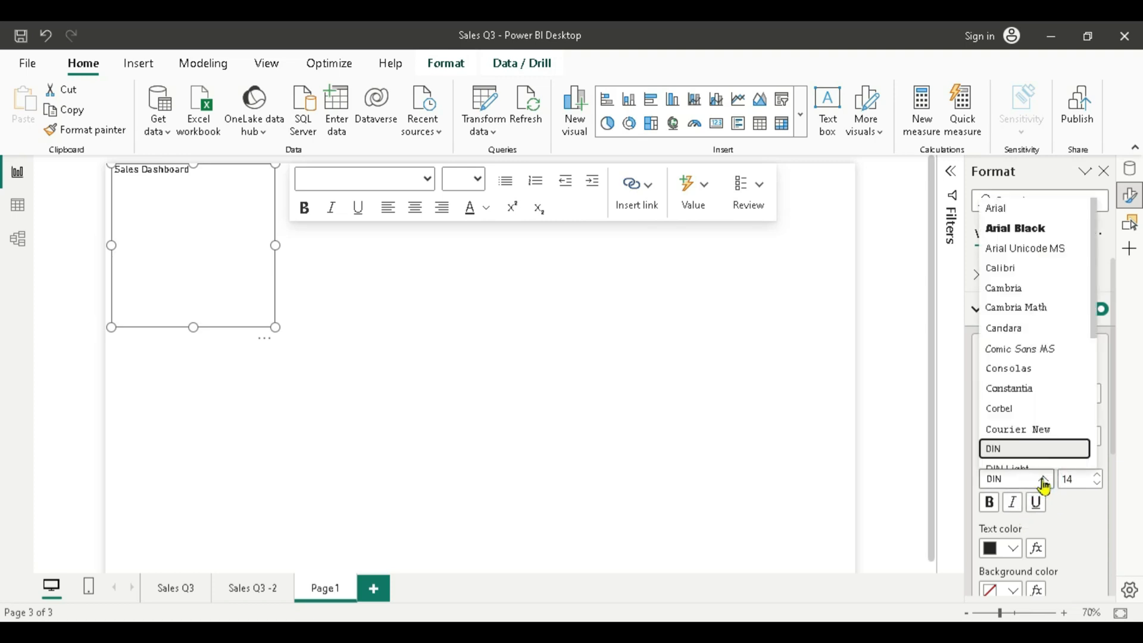
click(1016, 273)
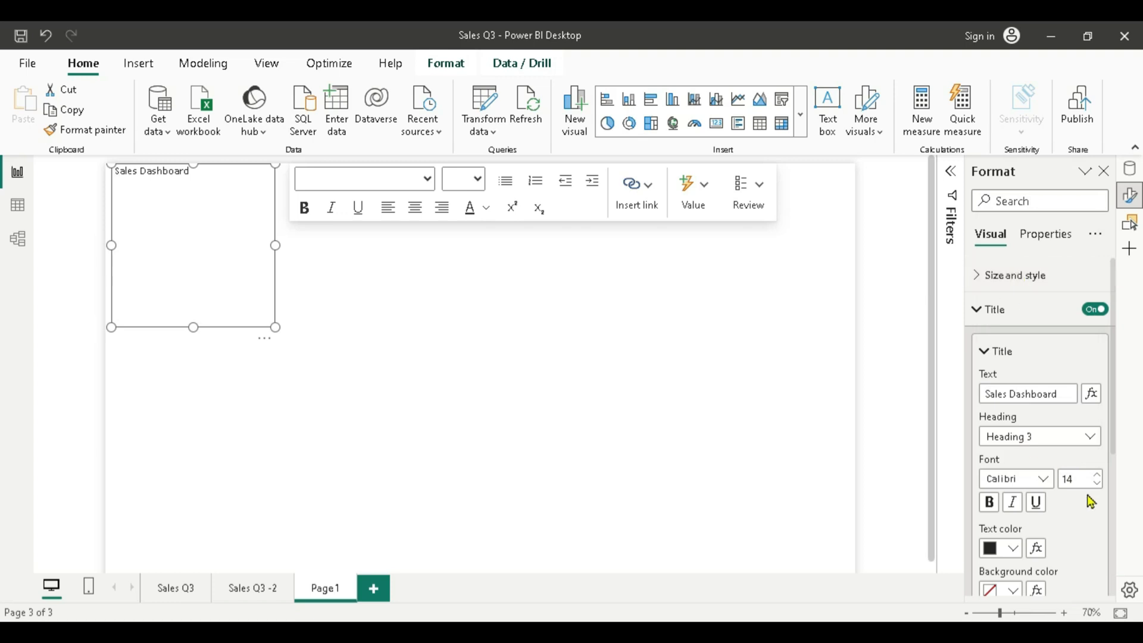
click(1070, 480)
text(40)
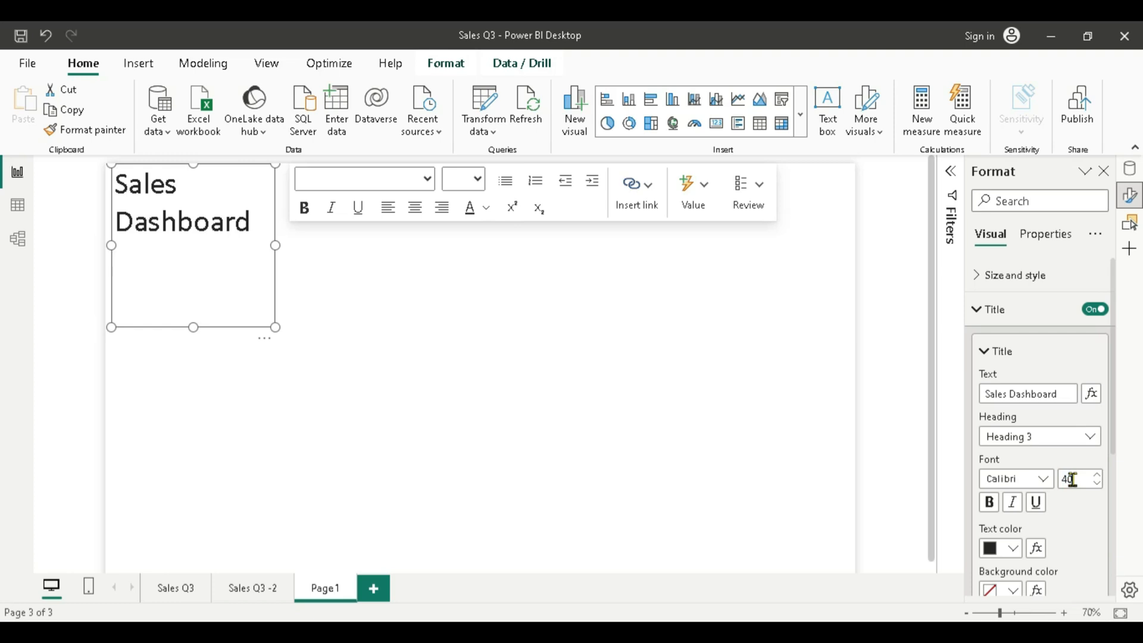
click(989, 502)
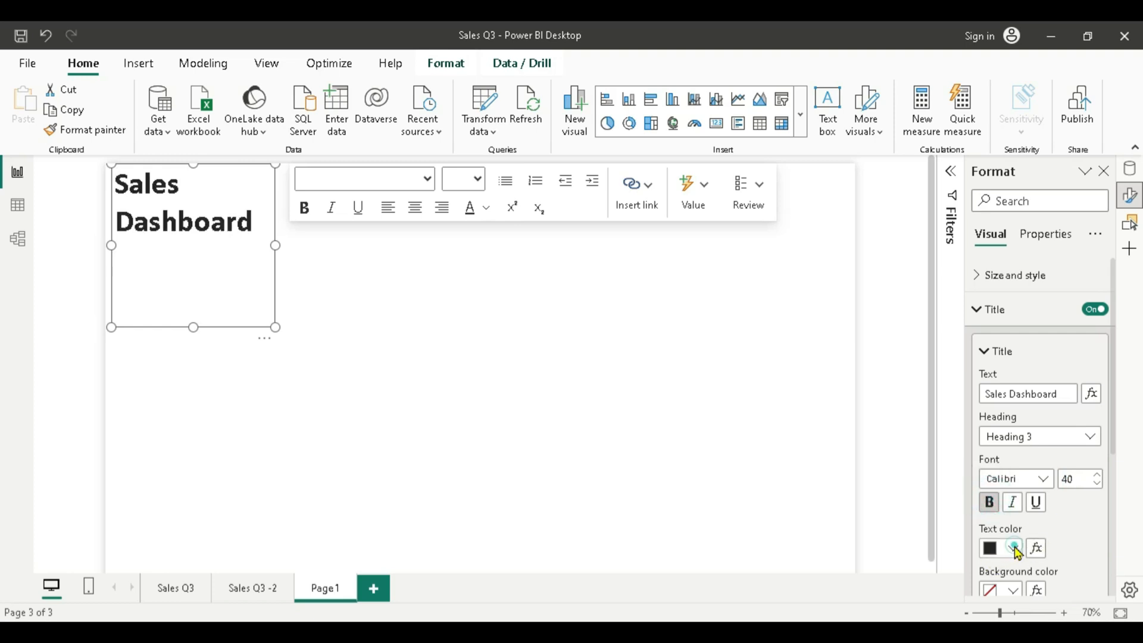
click(1013, 548)
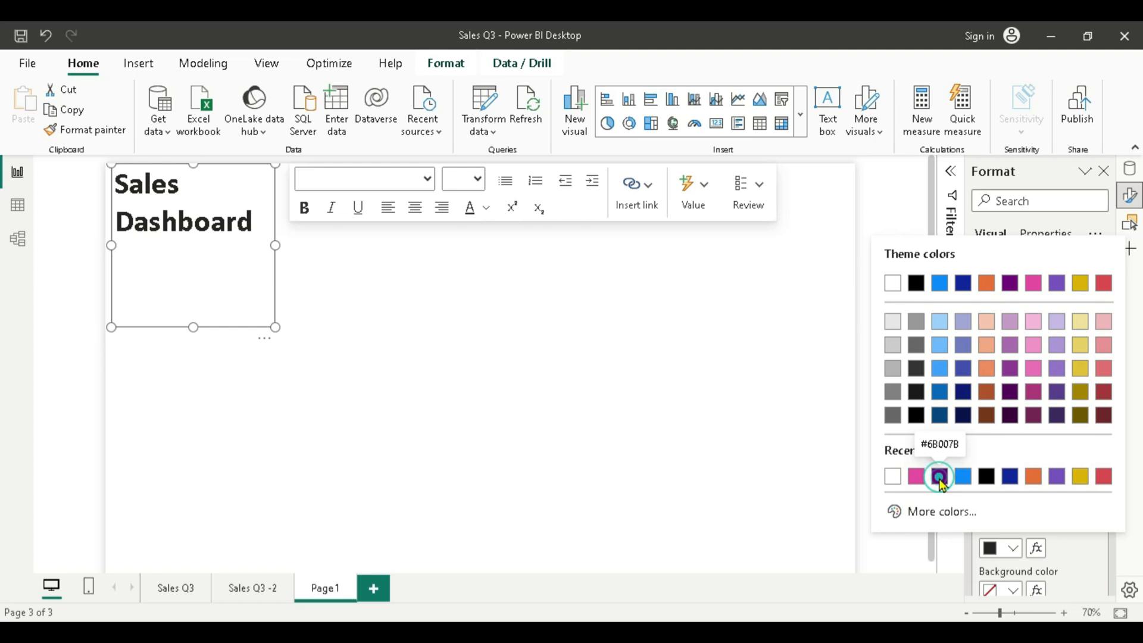
click(939, 477)
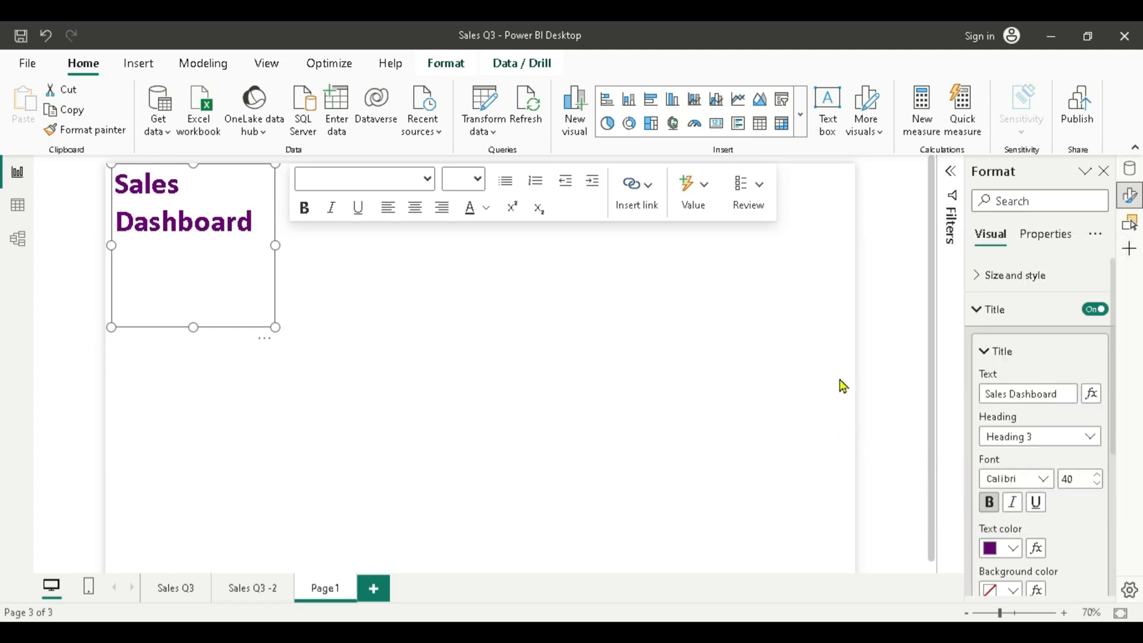
Try underlining the dashboard title text, and remove the underline again.
scroll(1066, 520, down, 3)
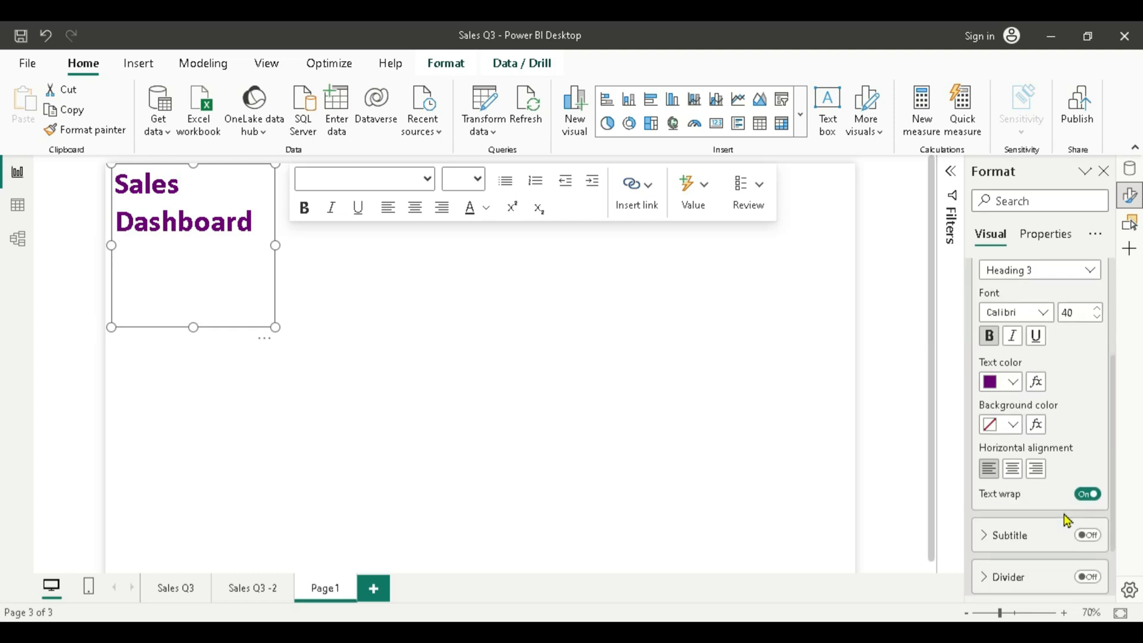
scroll(1065, 477, down, 2)
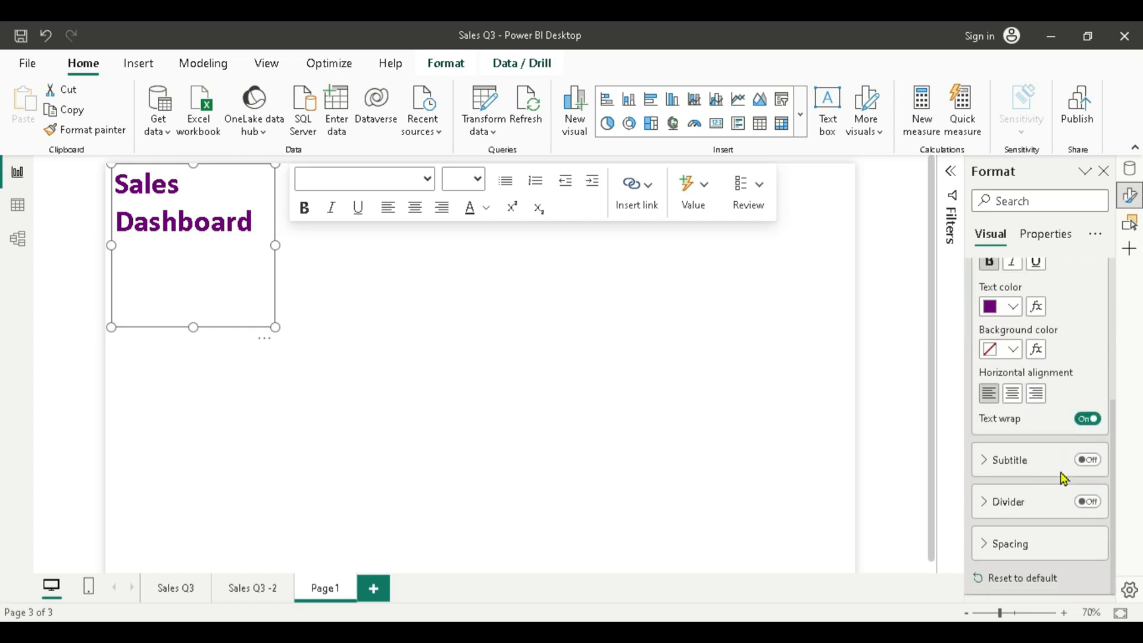
scroll(1065, 478, up, 5)
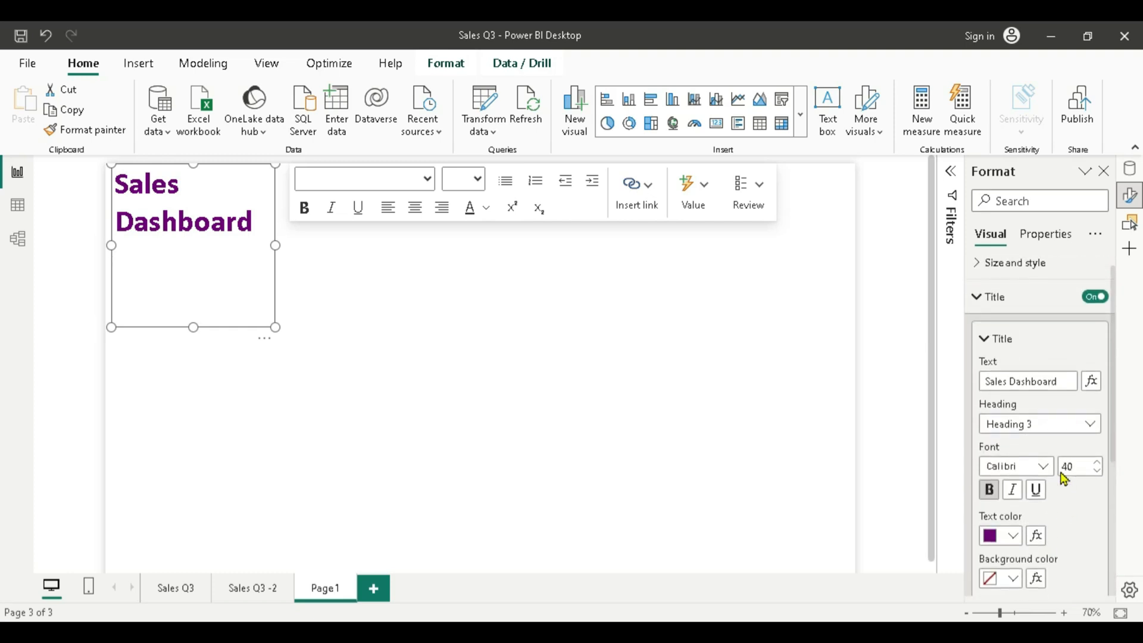
click(1037, 494)
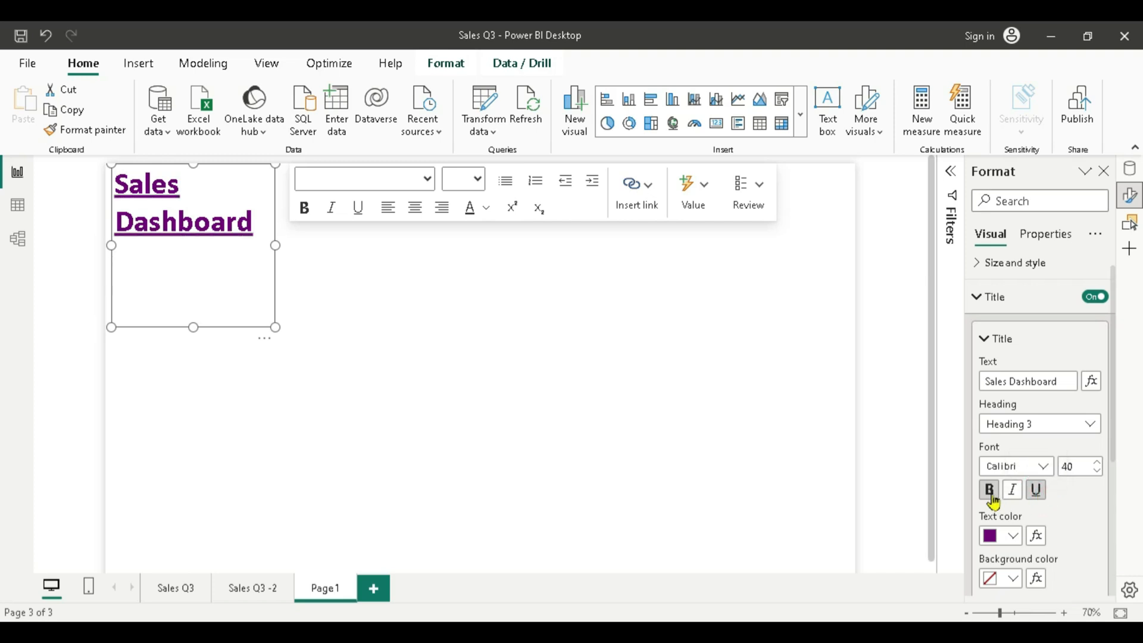
click(1037, 492)
Change the title text to "Sales Dashboard Q3" and resize its text box to fit tightly around the text on one line.
drag(272, 244, 368, 238)
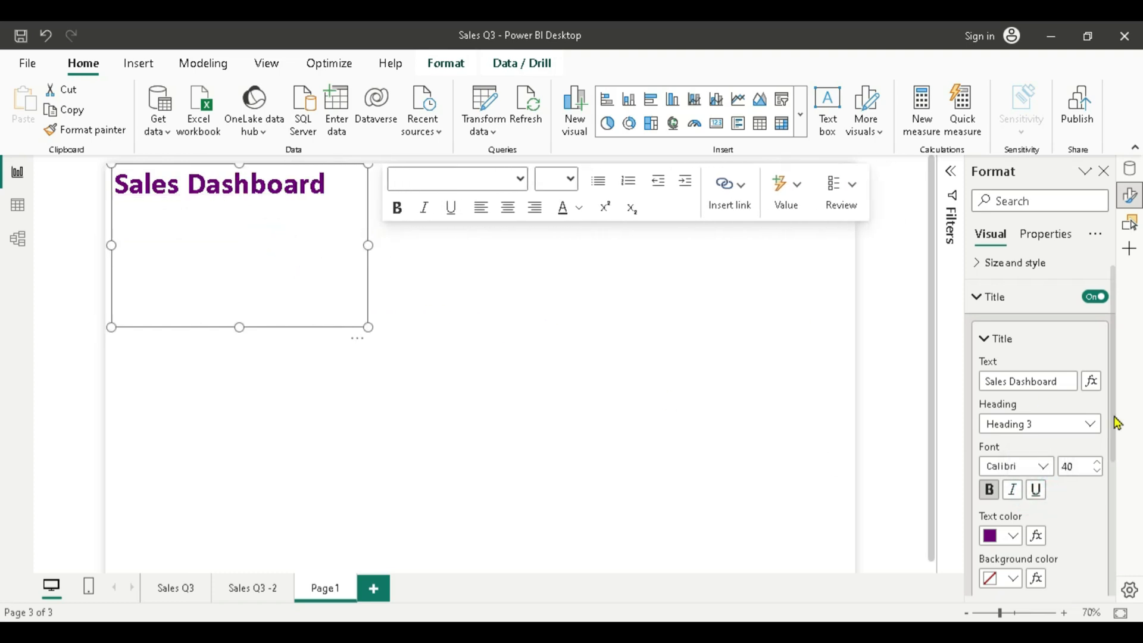
click(1068, 382)
text(Q3)
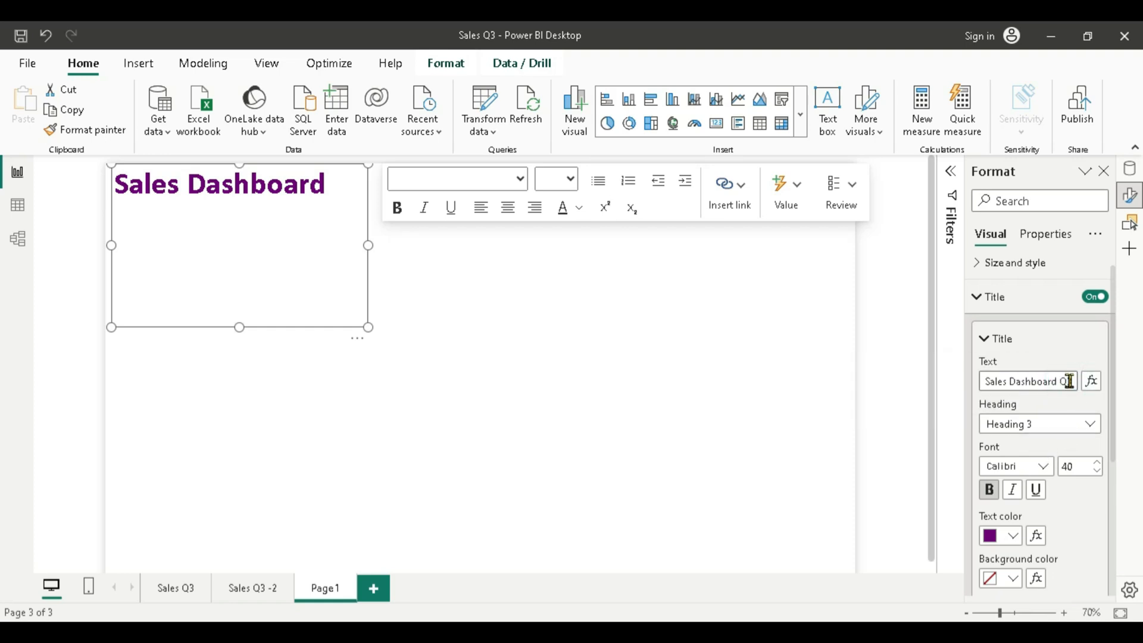
drag(372, 246, 387, 245)
drag(250, 327, 260, 212)
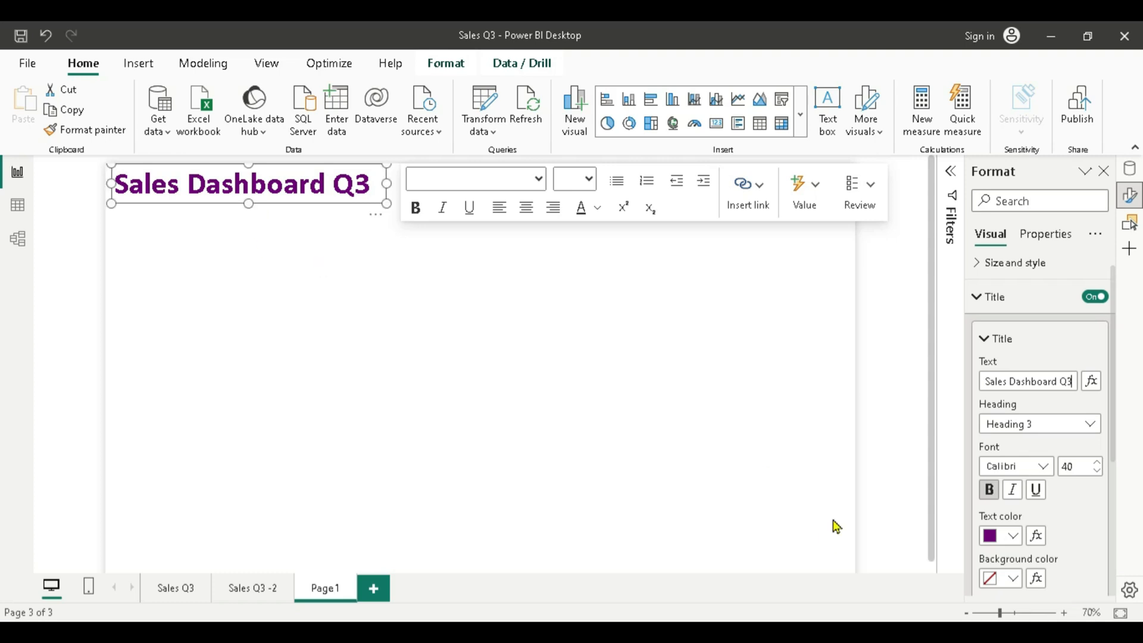
Rename the report page Page 1 as "Sales Q4" in its page information.
click(965, 361)
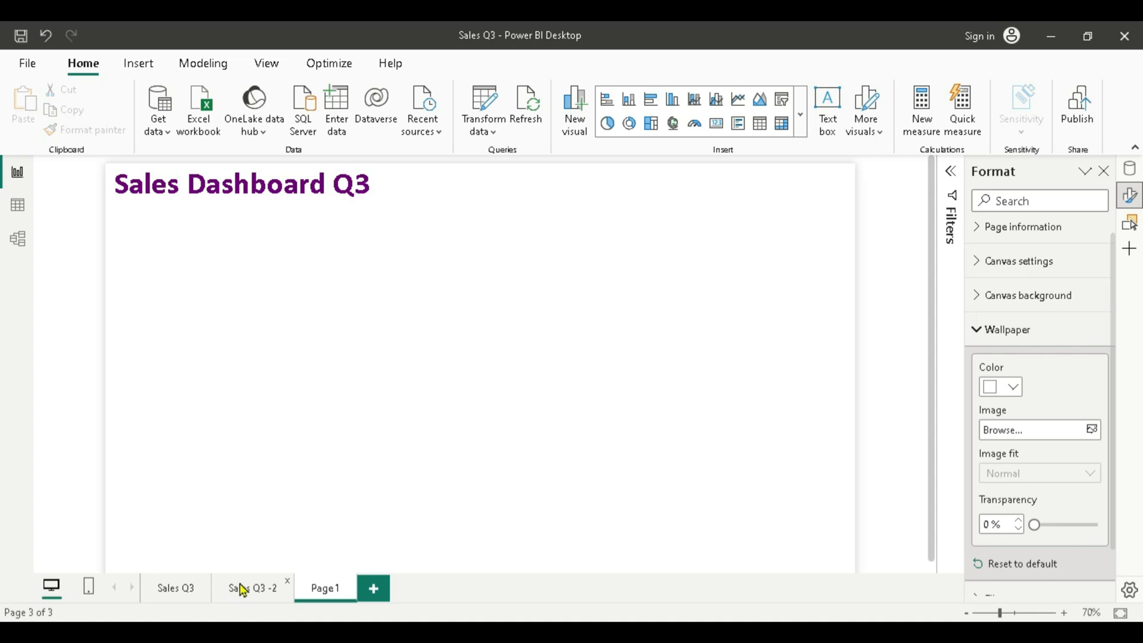
click(976, 237)
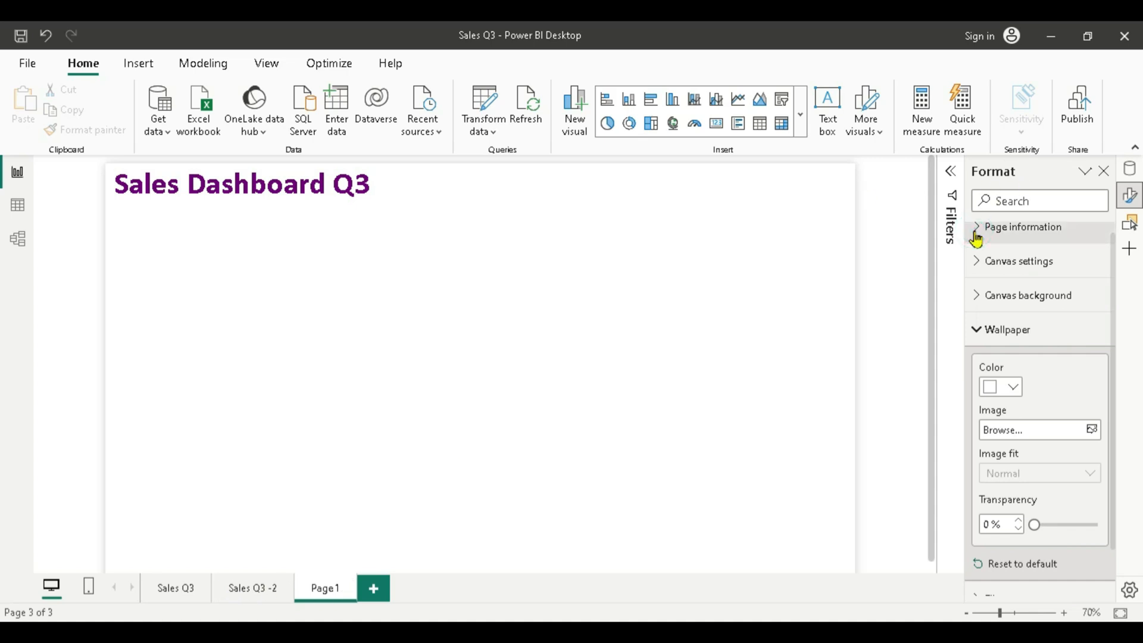
click(1019, 286)
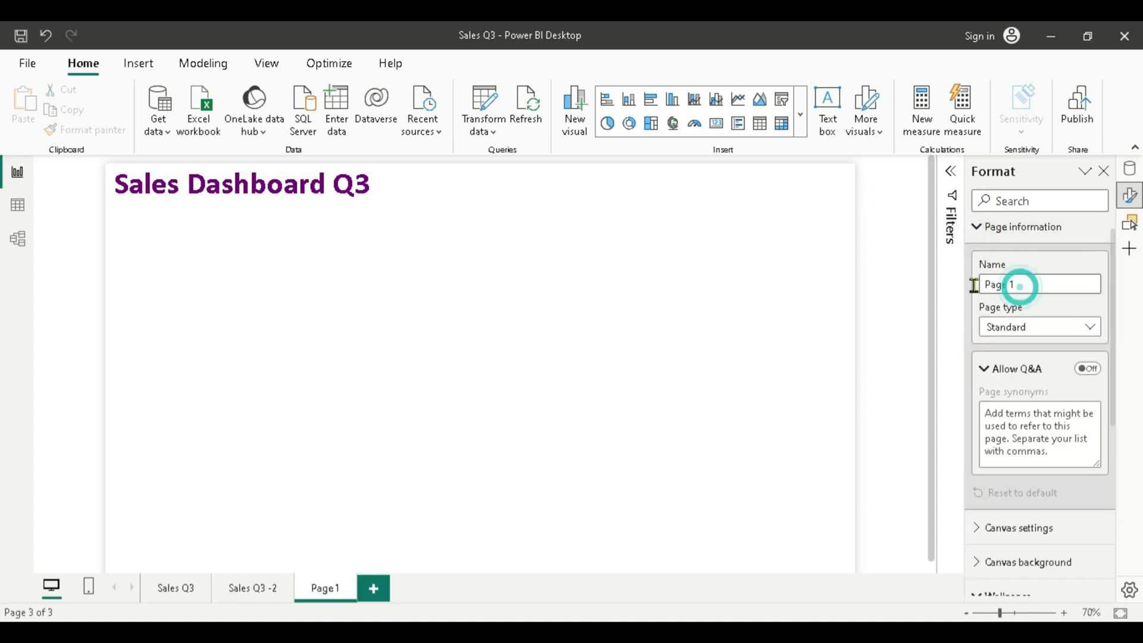
text(Sales )
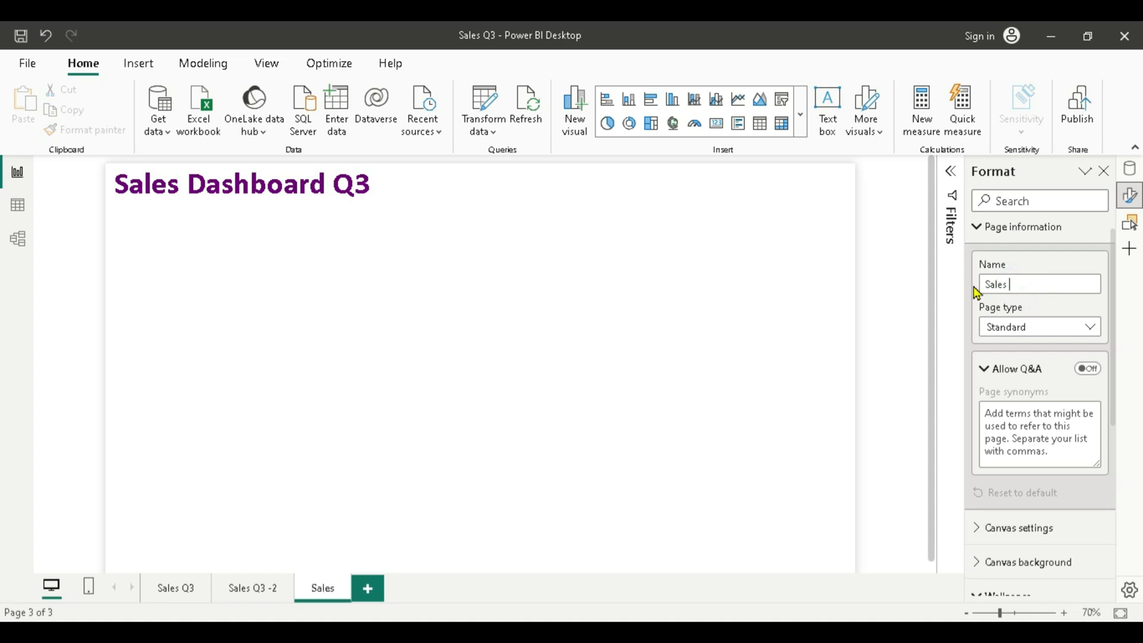
text(q4)
key(BackSpace)
key(BackSpace)
text(Q4)
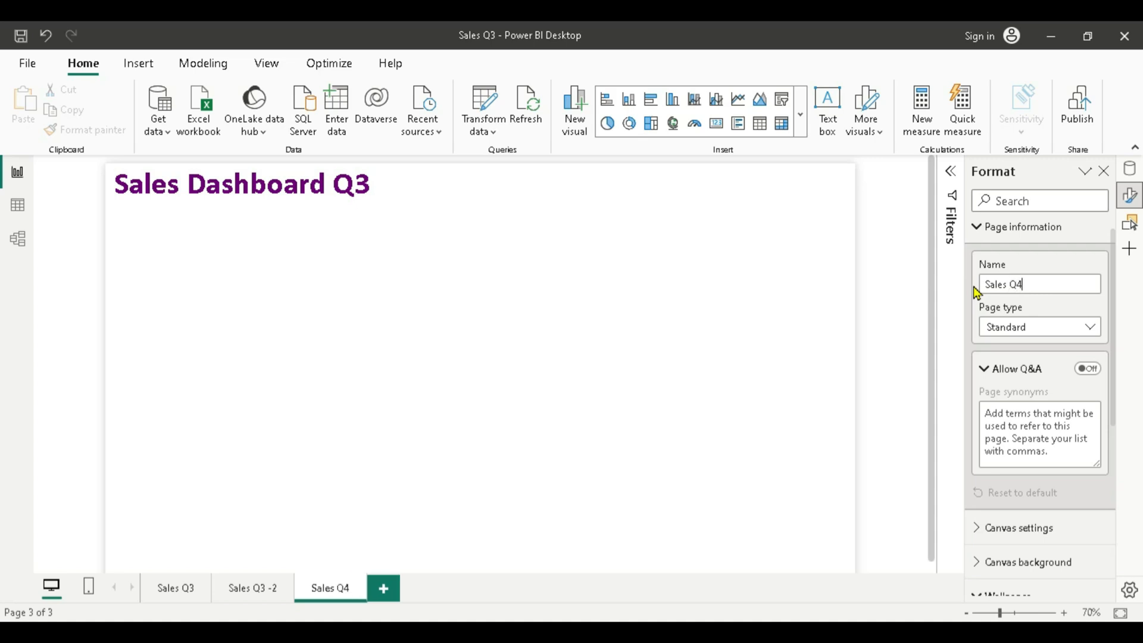
click(734, 423)
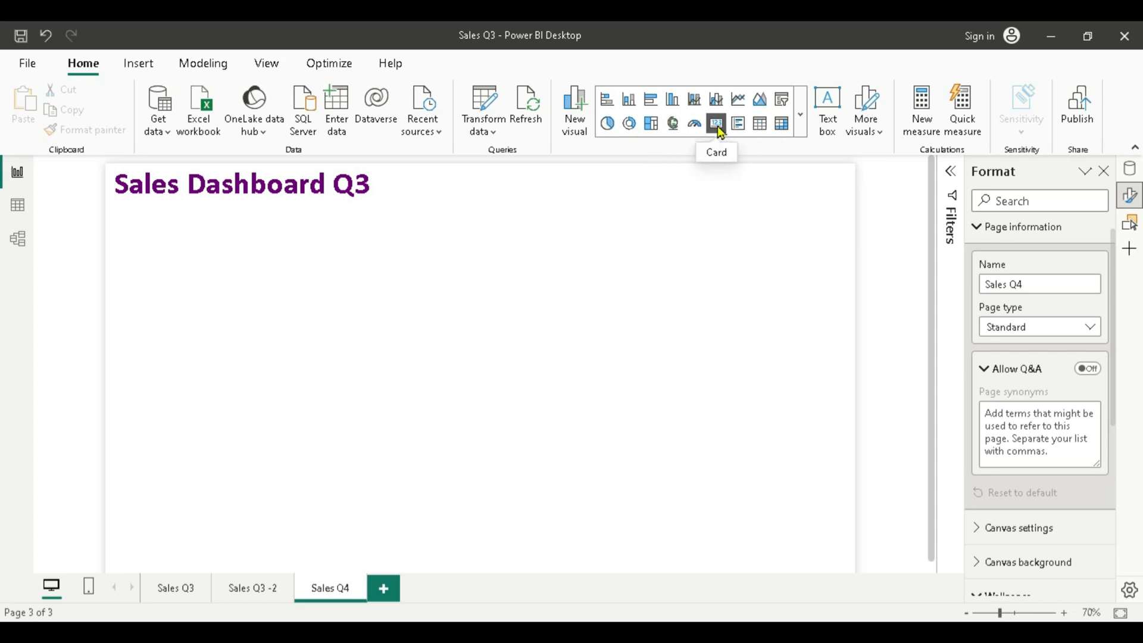
Insert a Card visual and place it directly below the dashboard title.
click(800, 115)
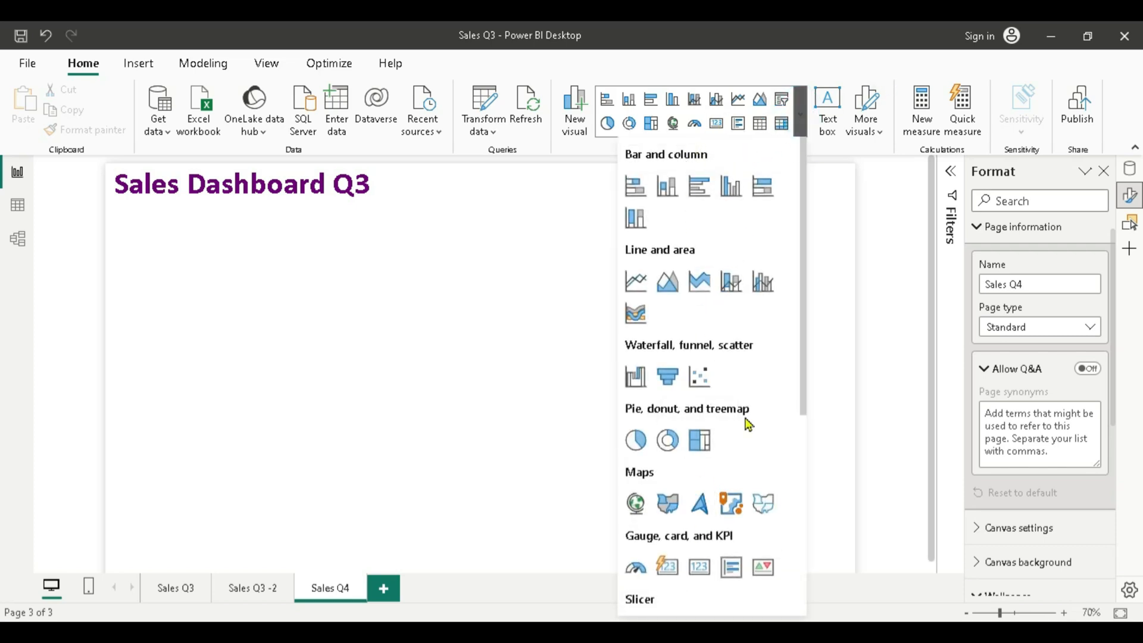
click(697, 570)
click(698, 570)
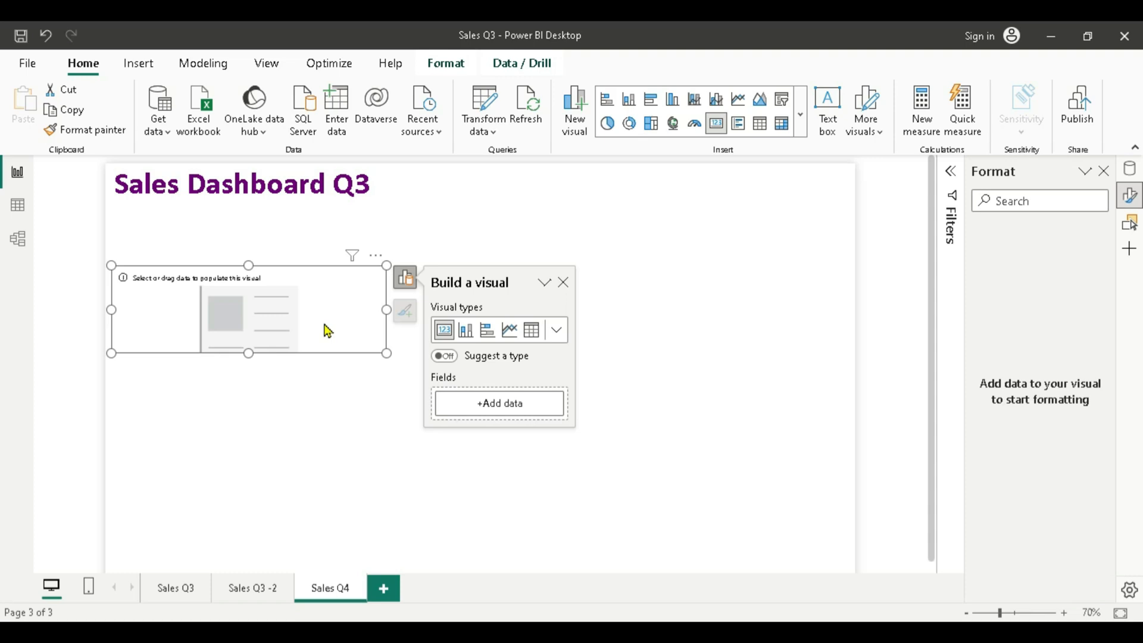
drag(282, 307, 287, 264)
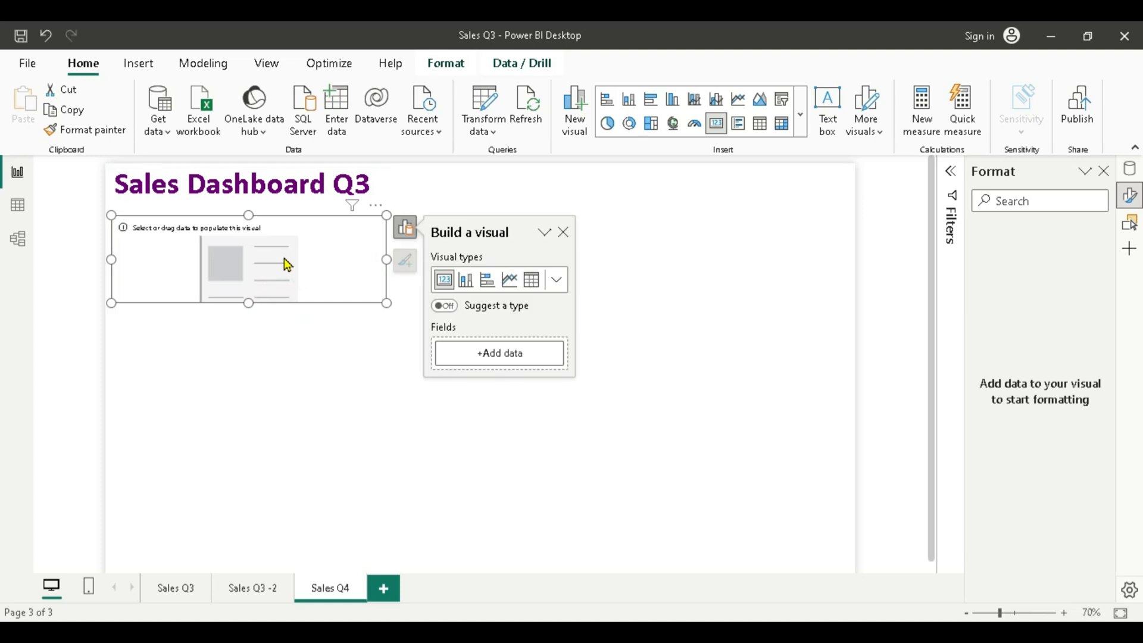
click(476, 357)
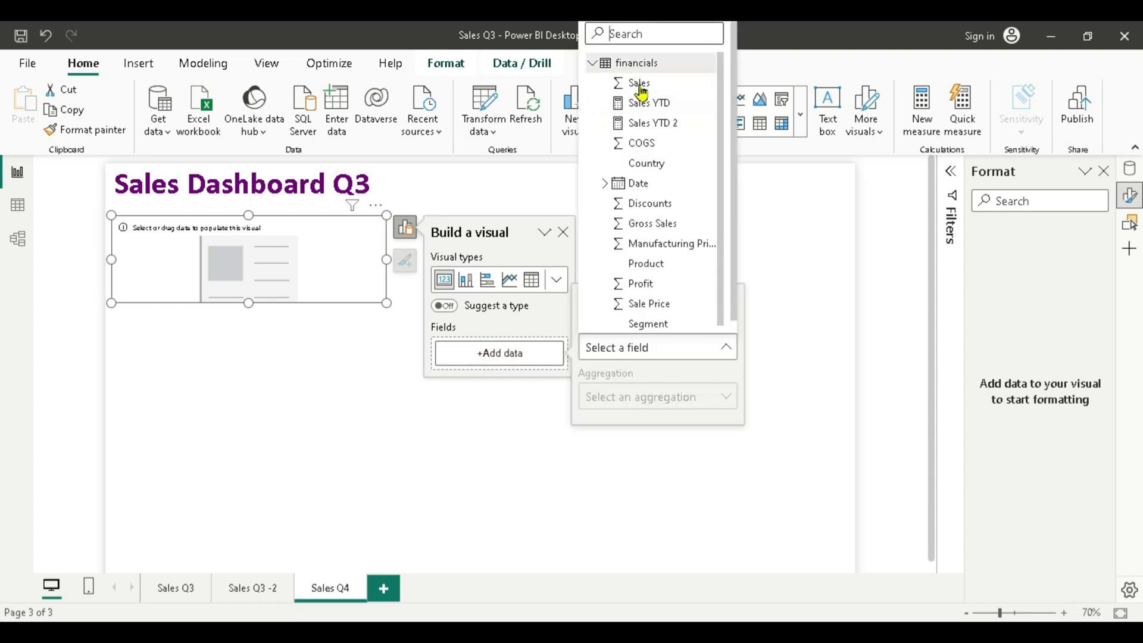
click(787, 289)
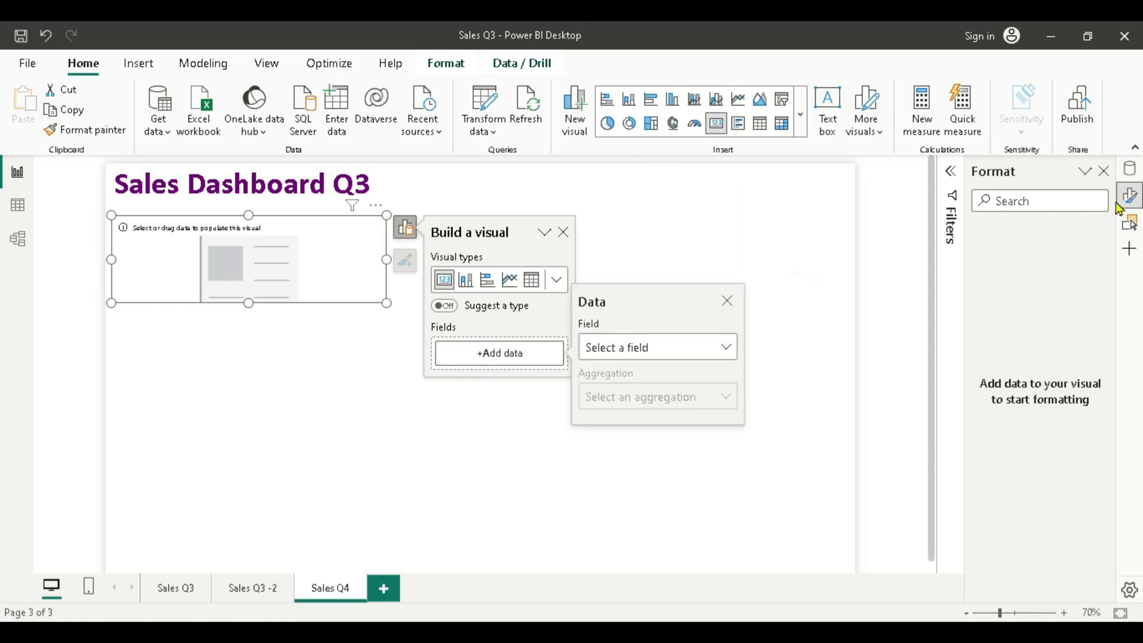
click(727, 300)
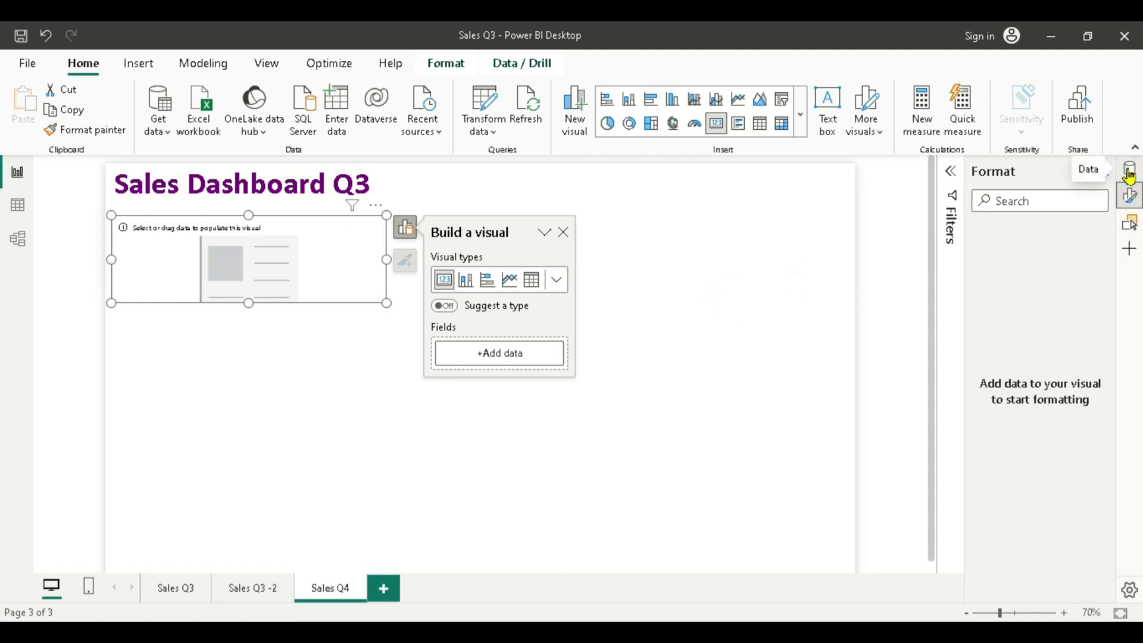
Add the Gross Sales field from the financials table to the card and close the visual builder.
click(1130, 172)
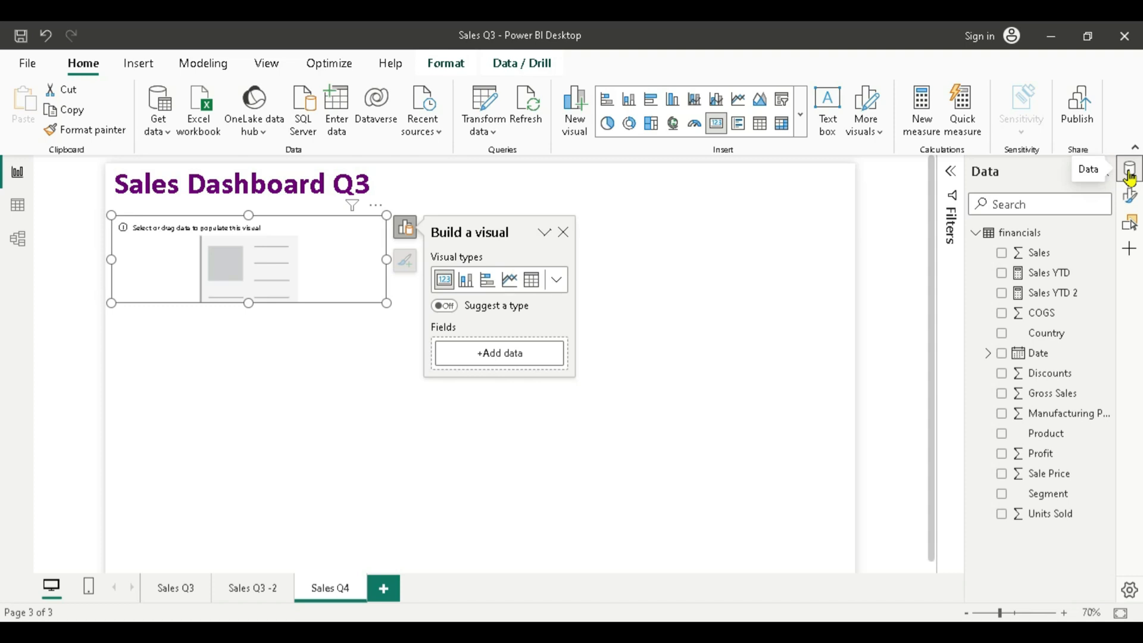
click(1002, 394)
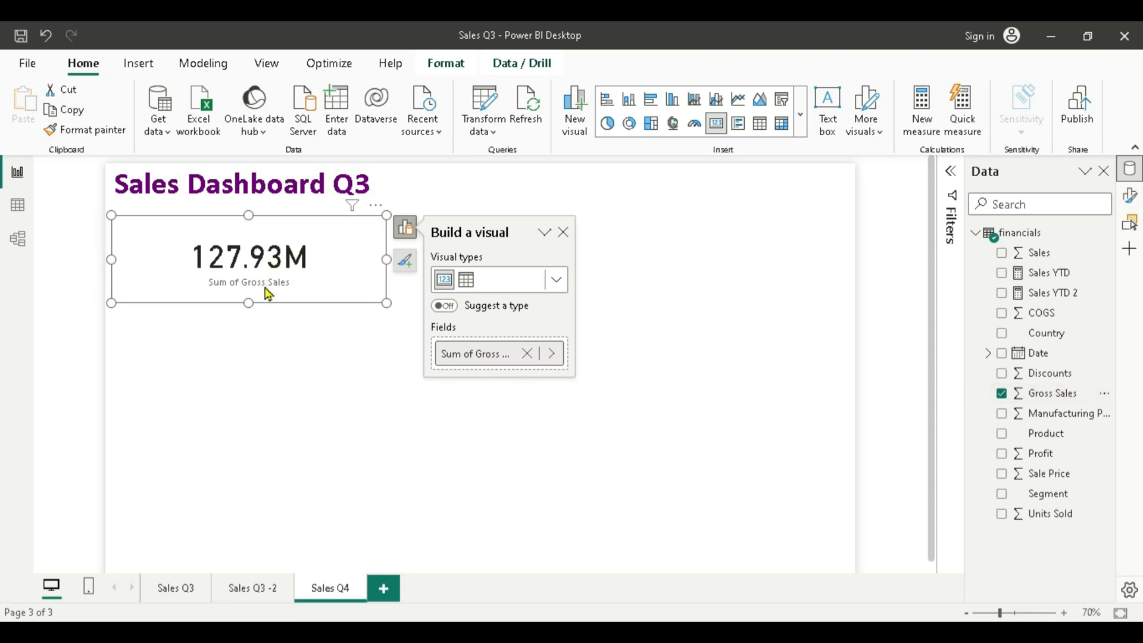
click(563, 232)
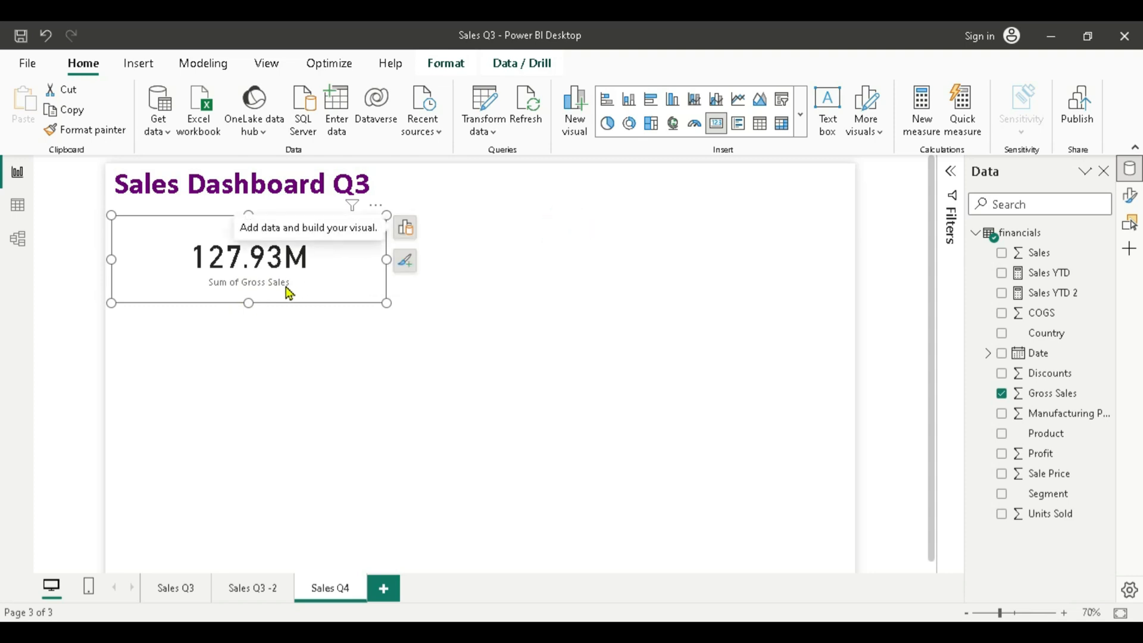
Turn off the category label of the Gross Sales card.
click(1130, 197)
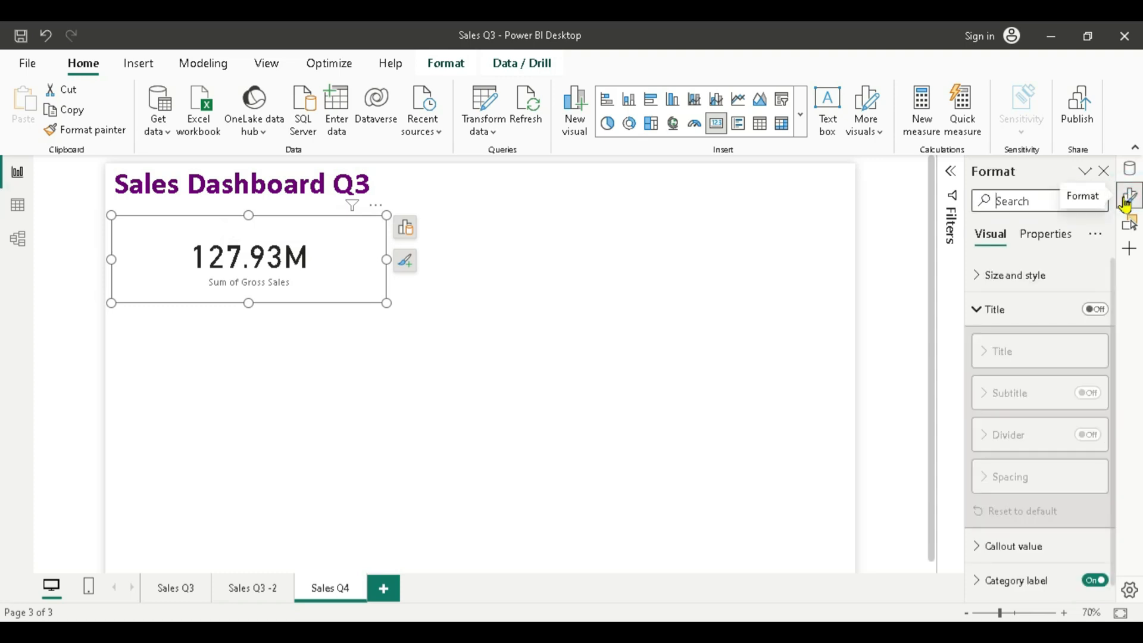
click(977, 310)
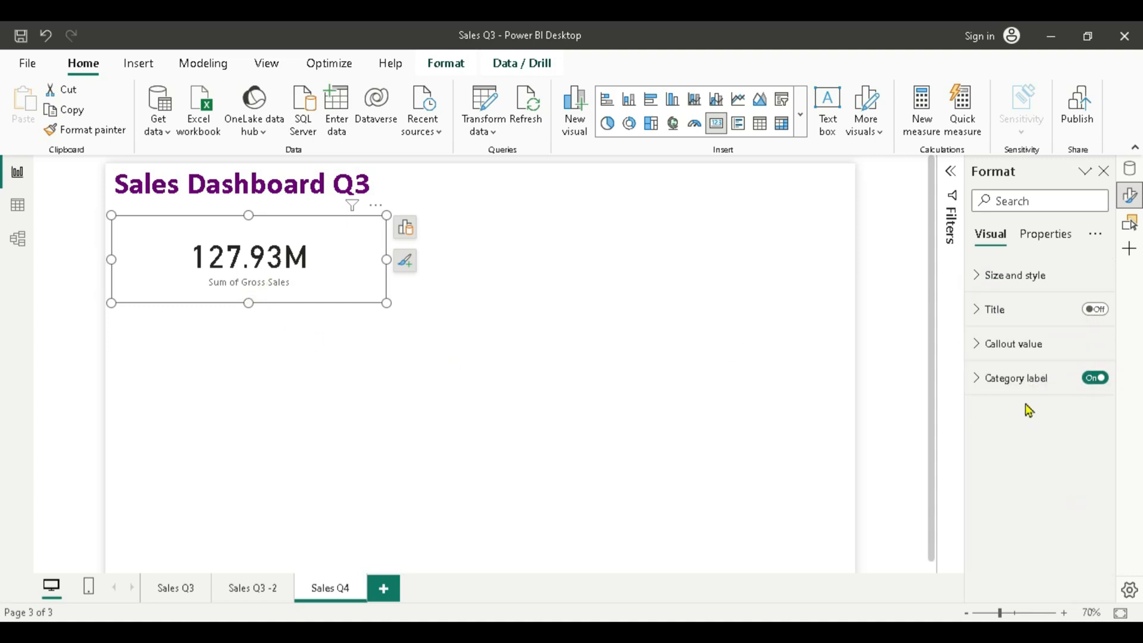
click(979, 379)
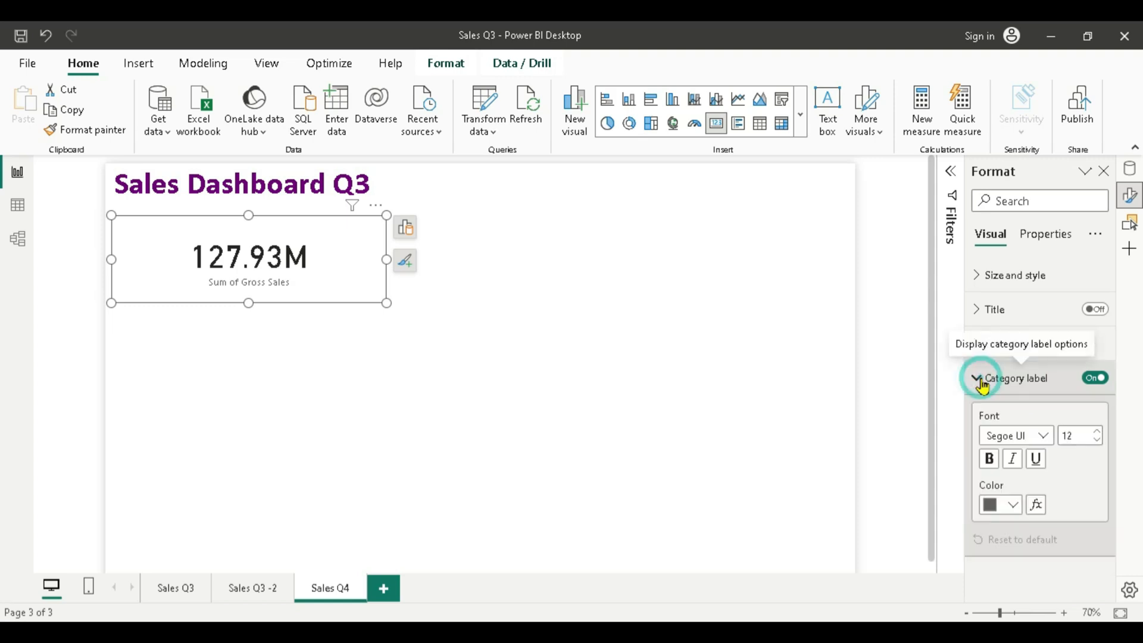
click(1095, 377)
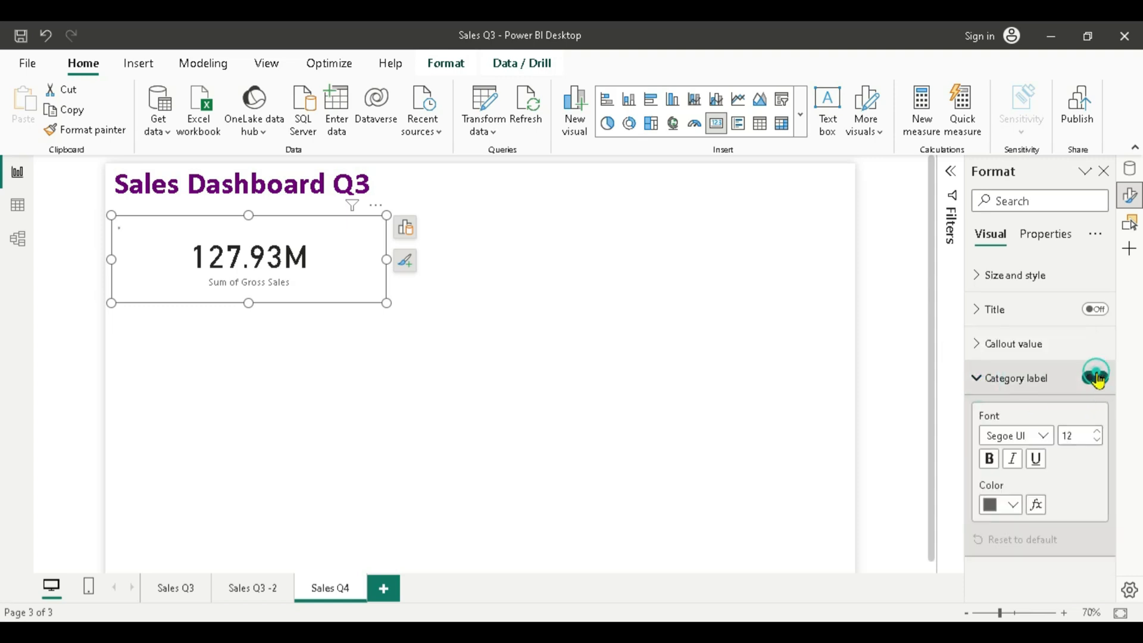
click(977, 377)
Turn on the card's title and set its text to "Gross Sales".
click(1095, 309)
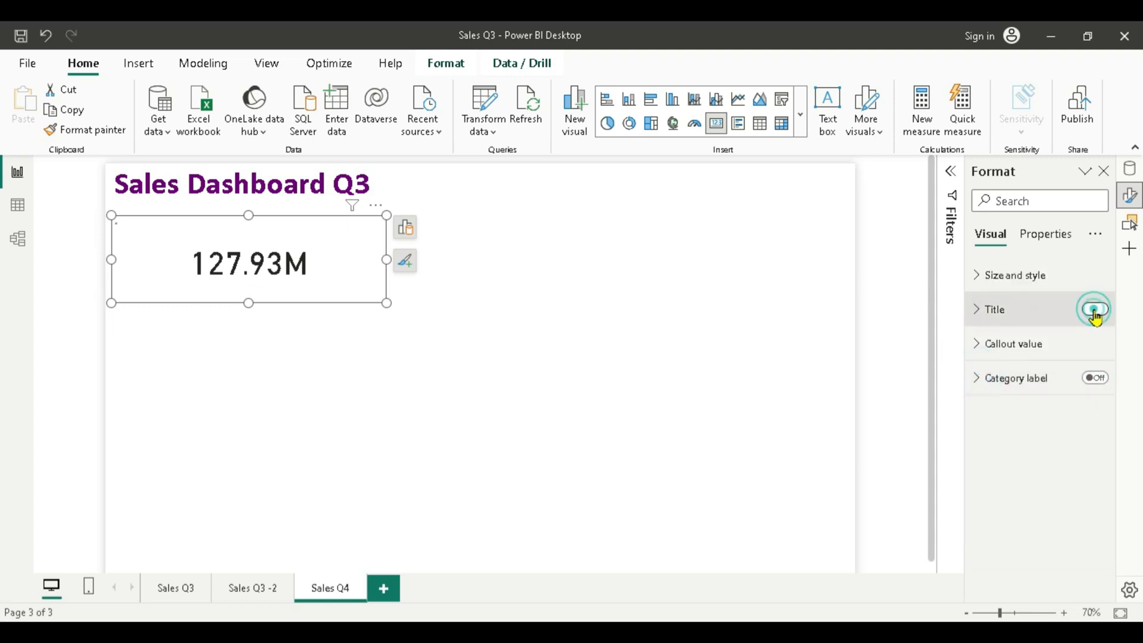
click(977, 308)
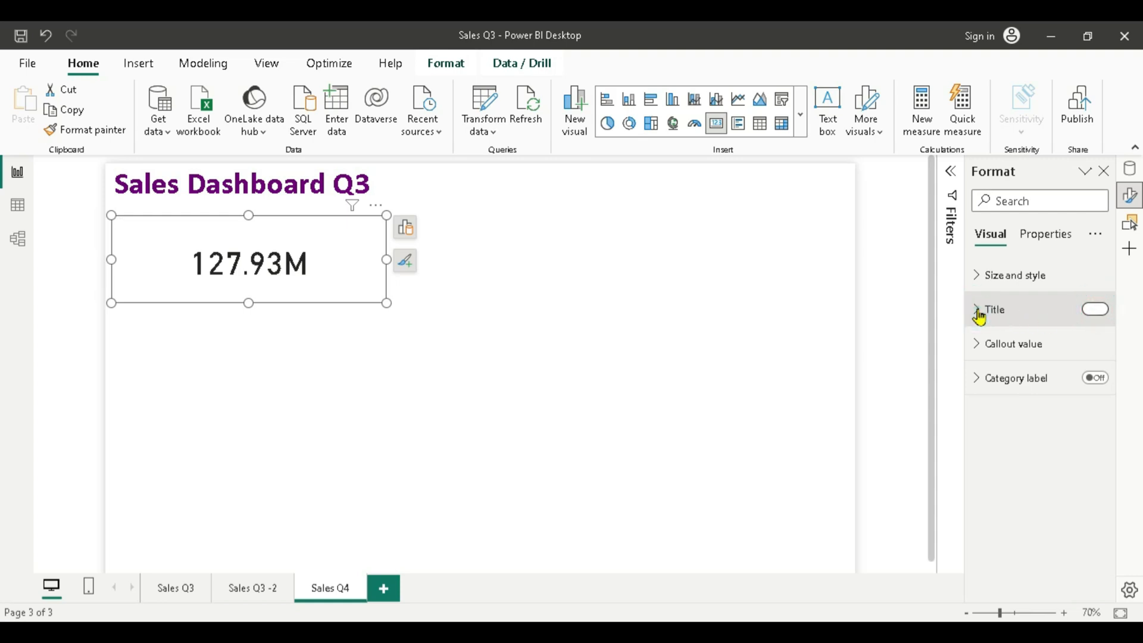
click(1012, 391)
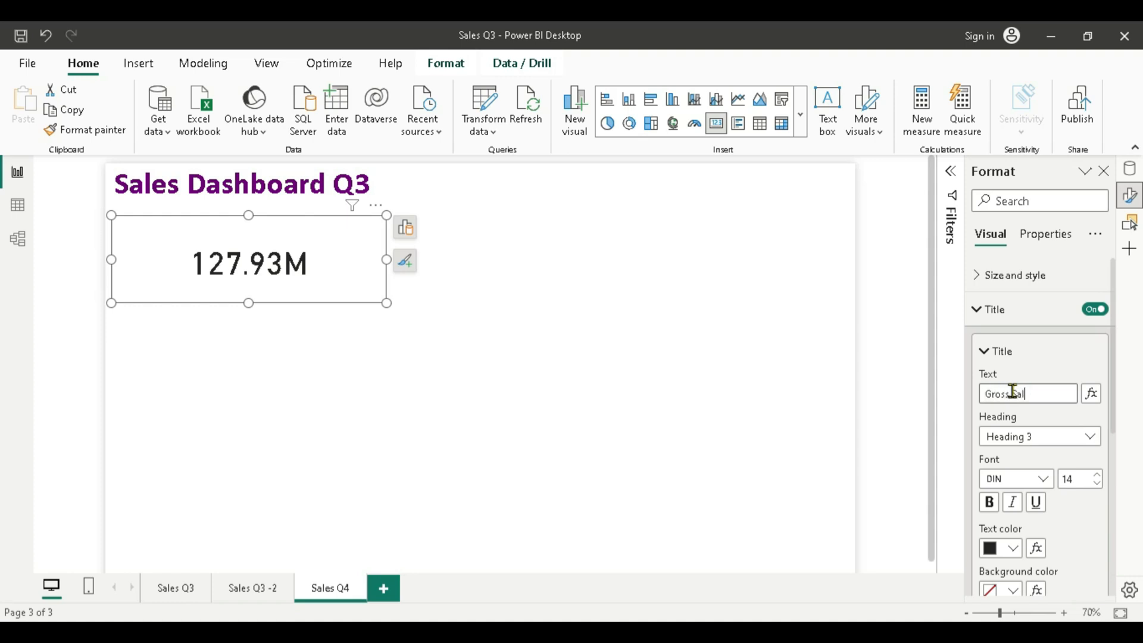
Set the card title's font to bold Calibri, size 18.
click(1045, 479)
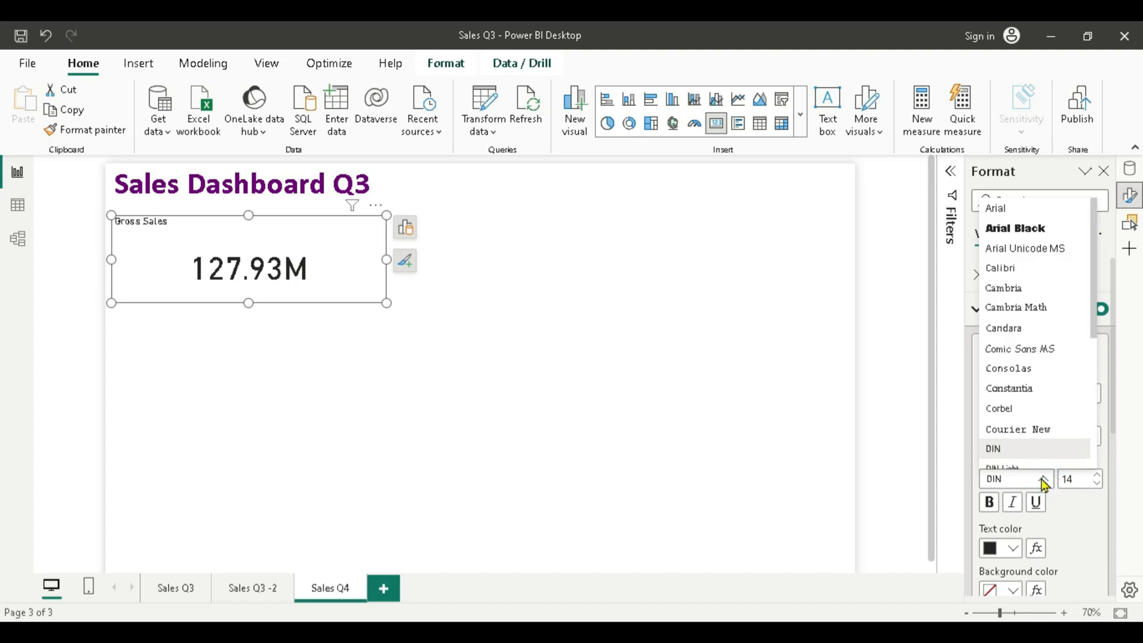
click(1021, 273)
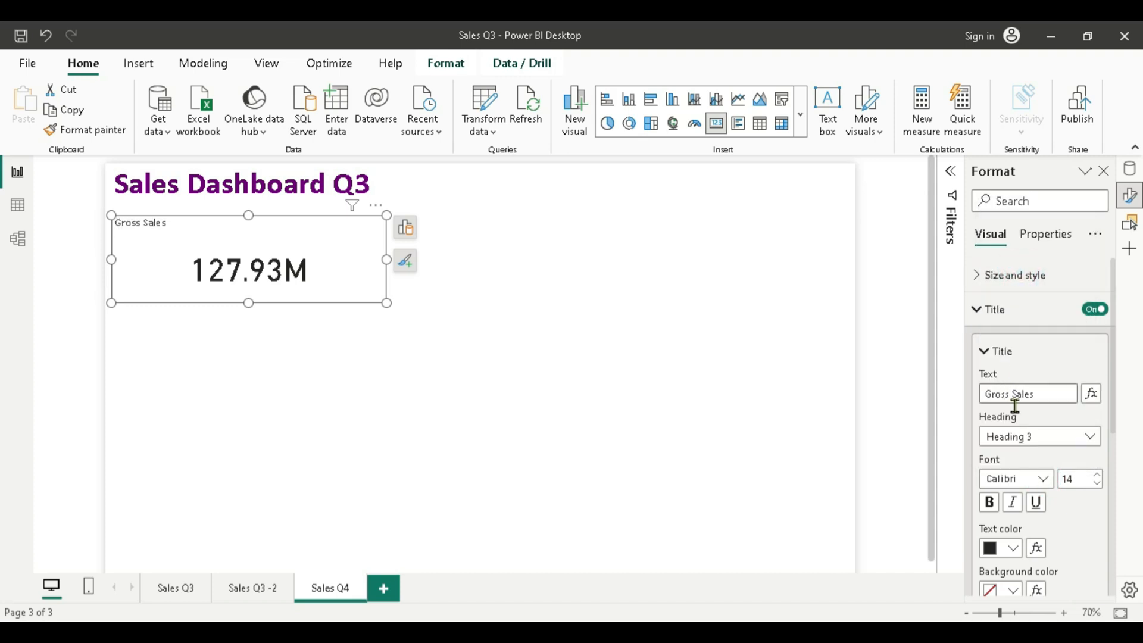
click(1075, 478)
click(1075, 478)
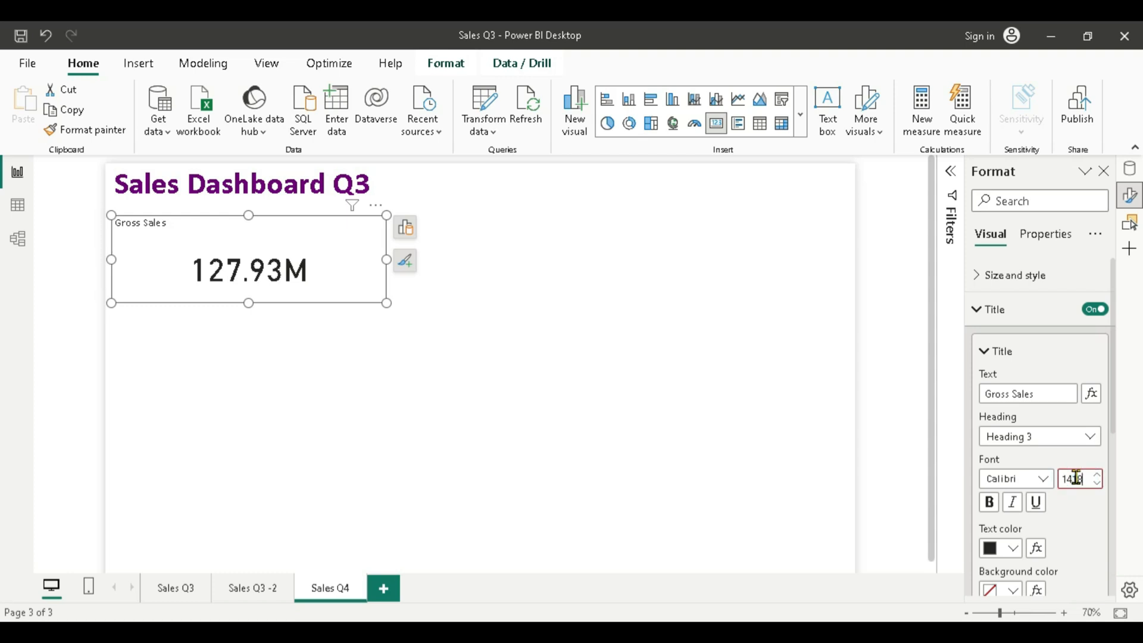
text(18)
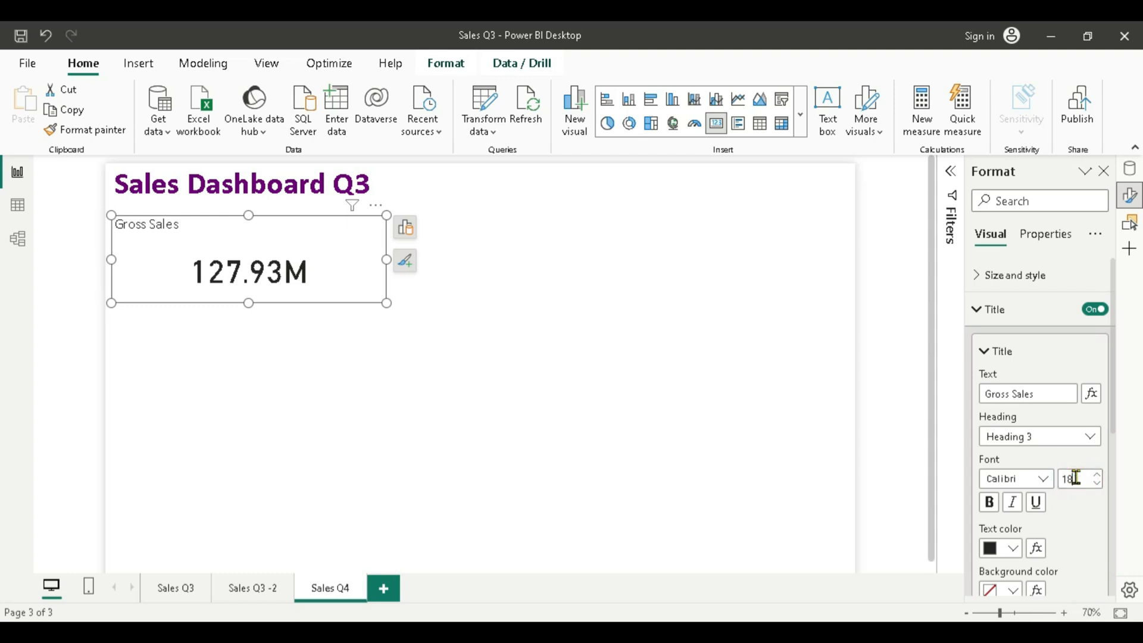
click(988, 502)
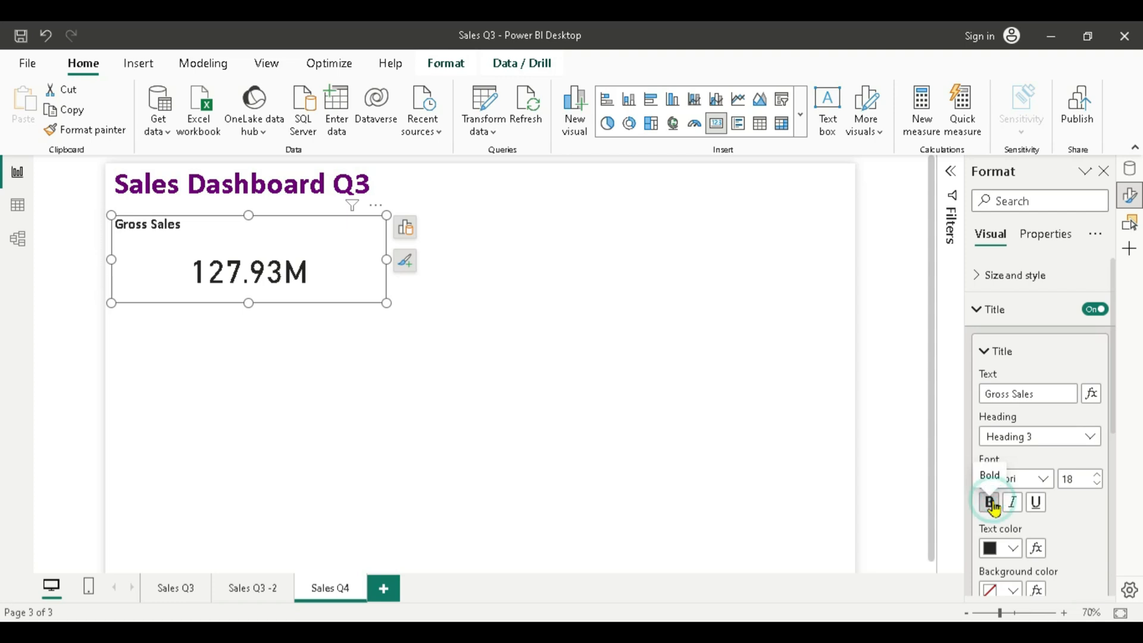
Color the card title dark purple like the dashboard title and center it horizontally.
click(1014, 548)
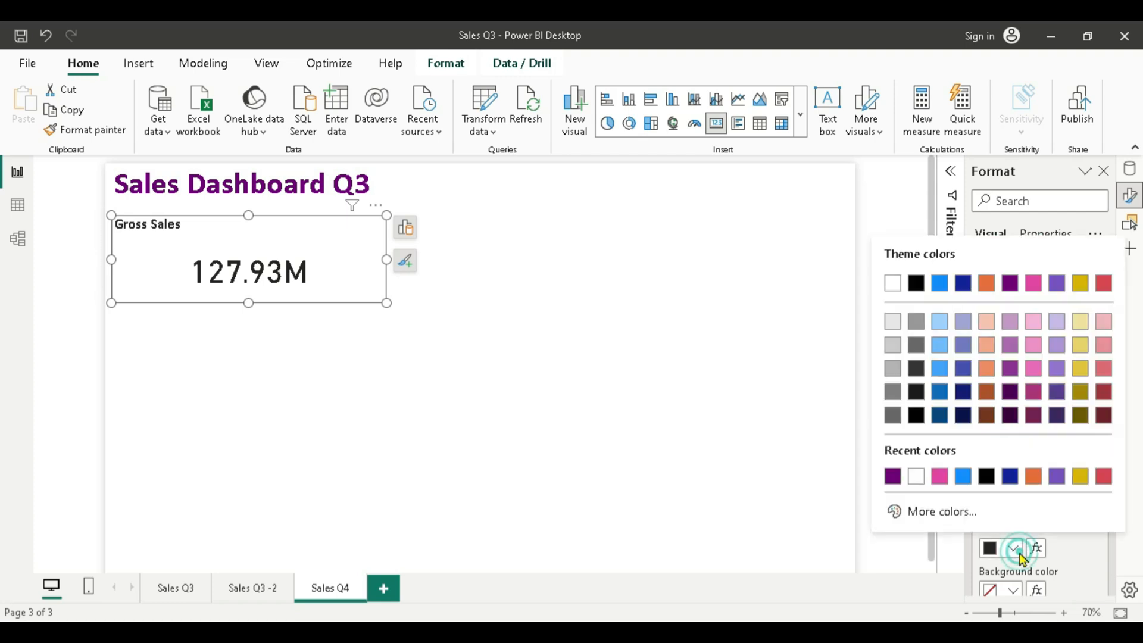
click(889, 475)
scroll(1070, 531, down, 4)
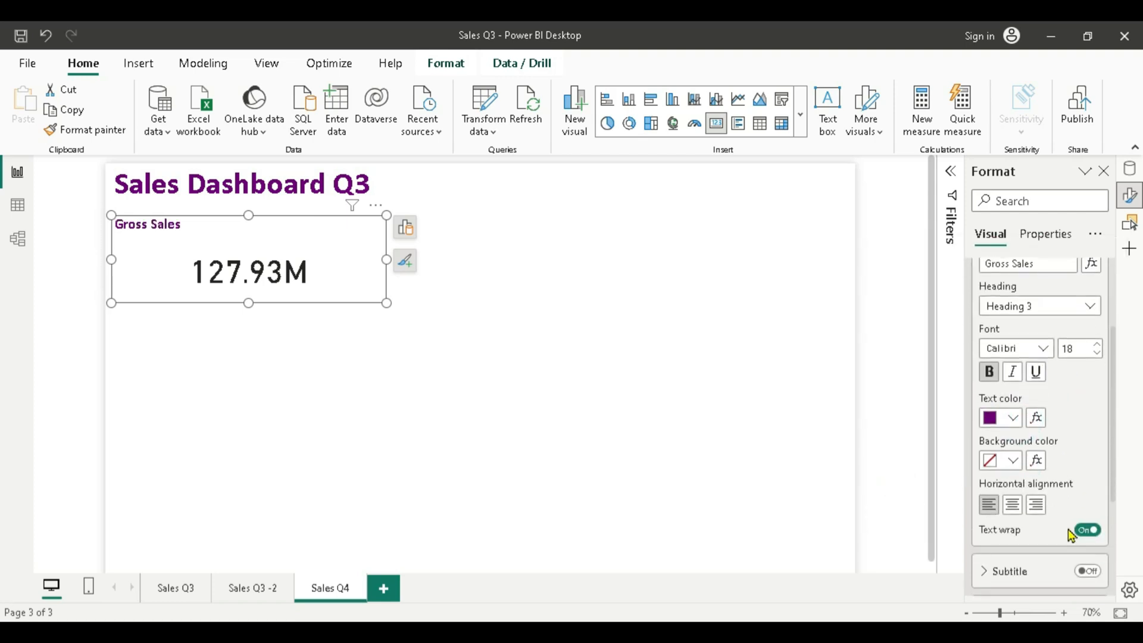
click(1015, 504)
scroll(1049, 478, down, 3)
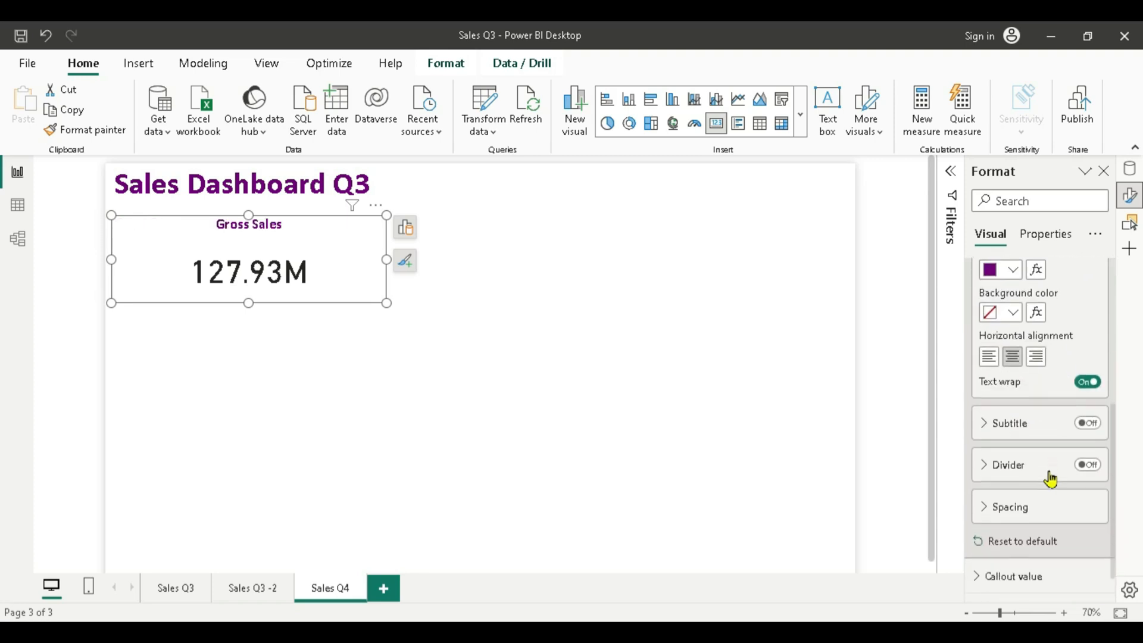
scroll(1050, 478, up, 5)
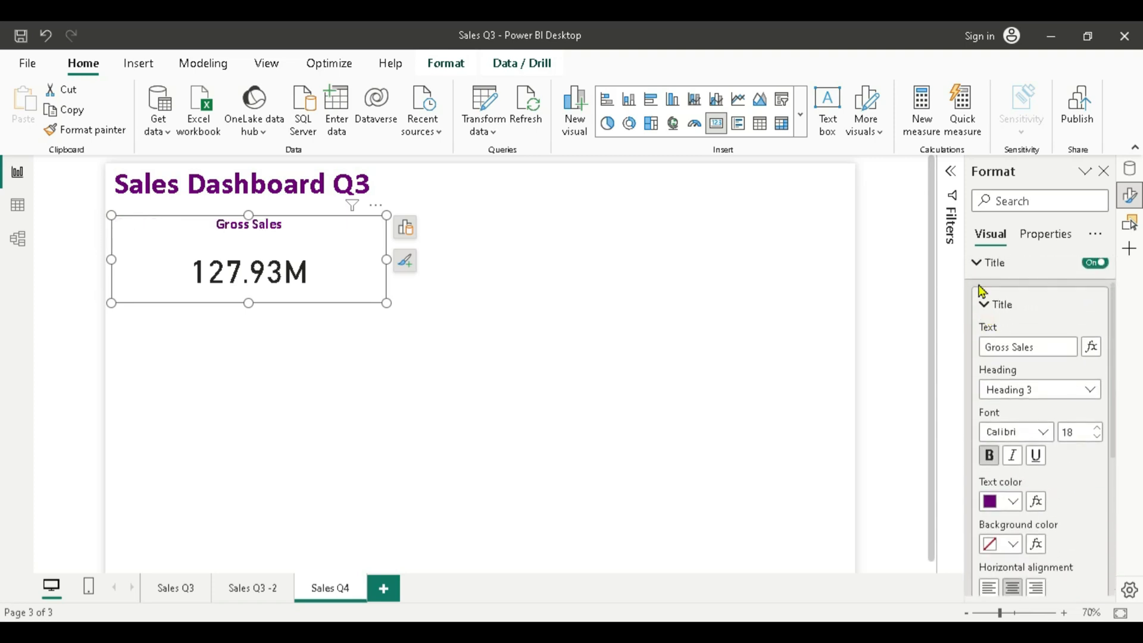
click(977, 268)
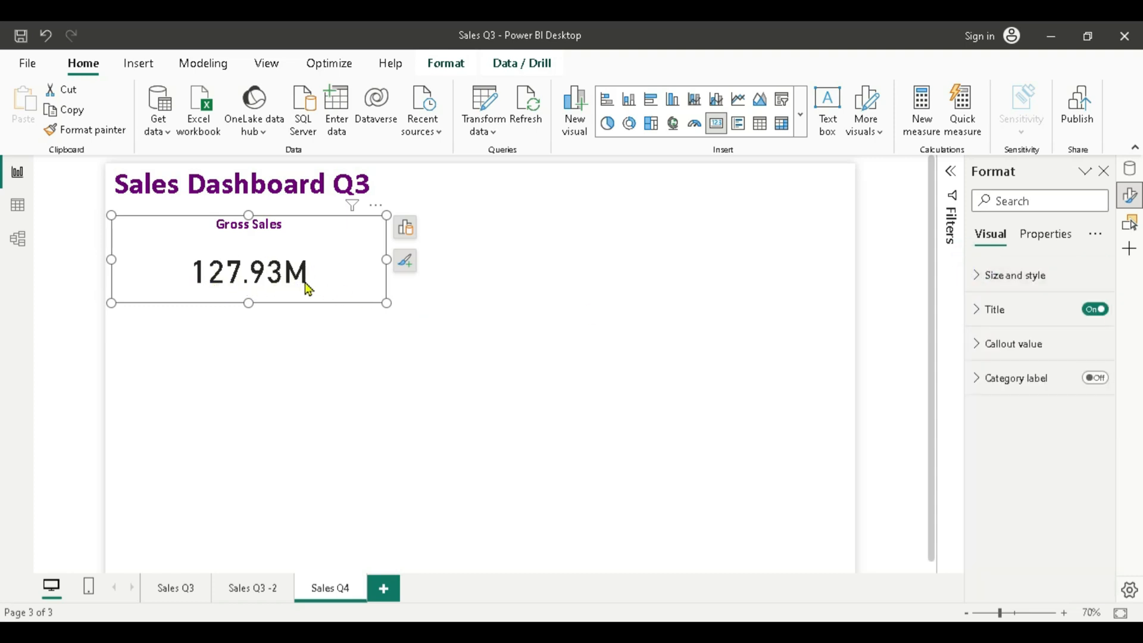
Format the card's callout value in bold Calibri, size 35, with the same dark purple color.
click(979, 347)
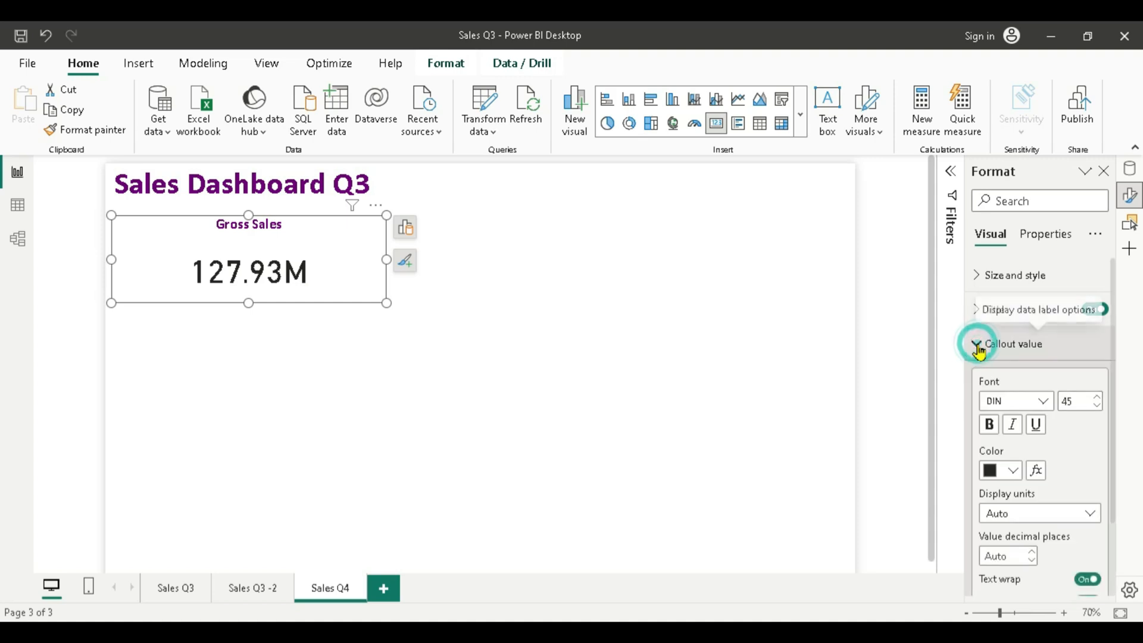
click(1047, 403)
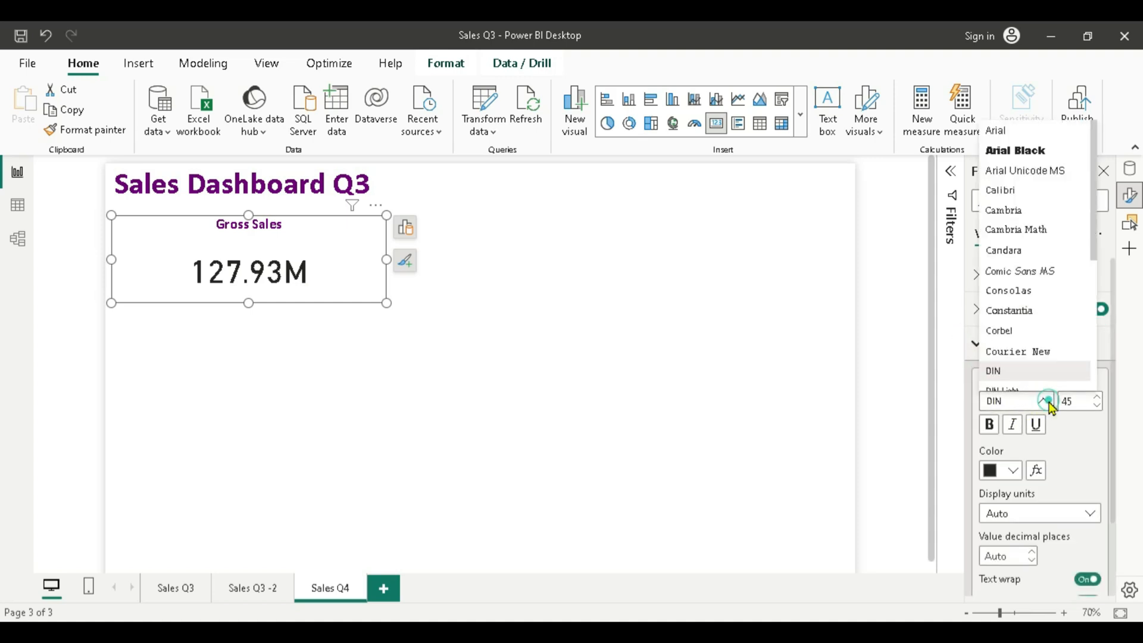
click(1019, 191)
double_click(1073, 402)
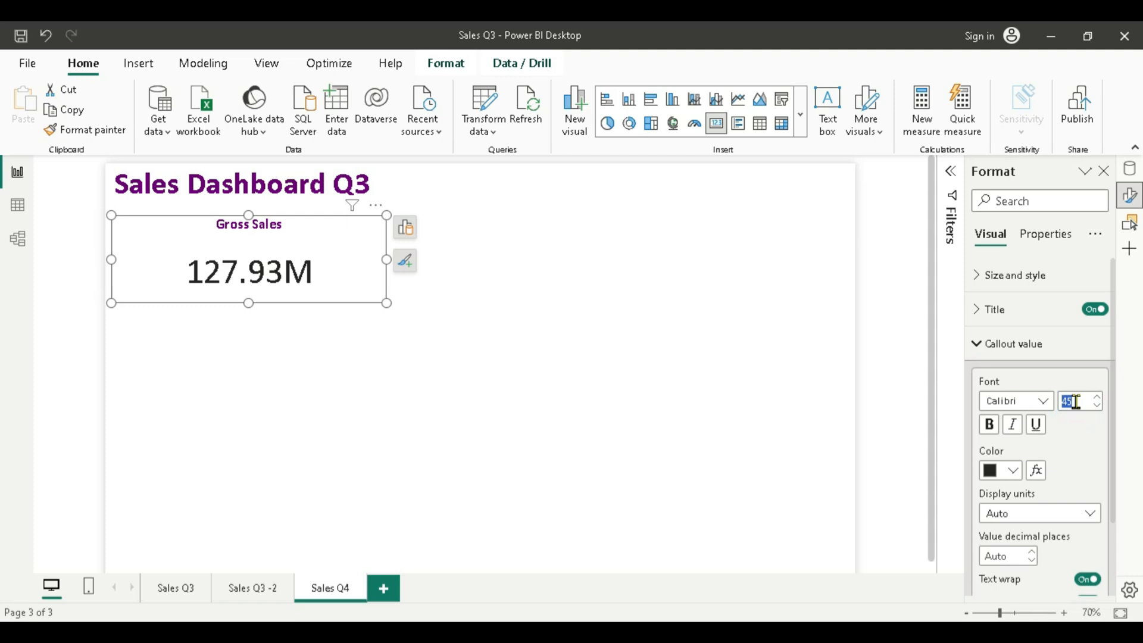
text(35)
key(Return)
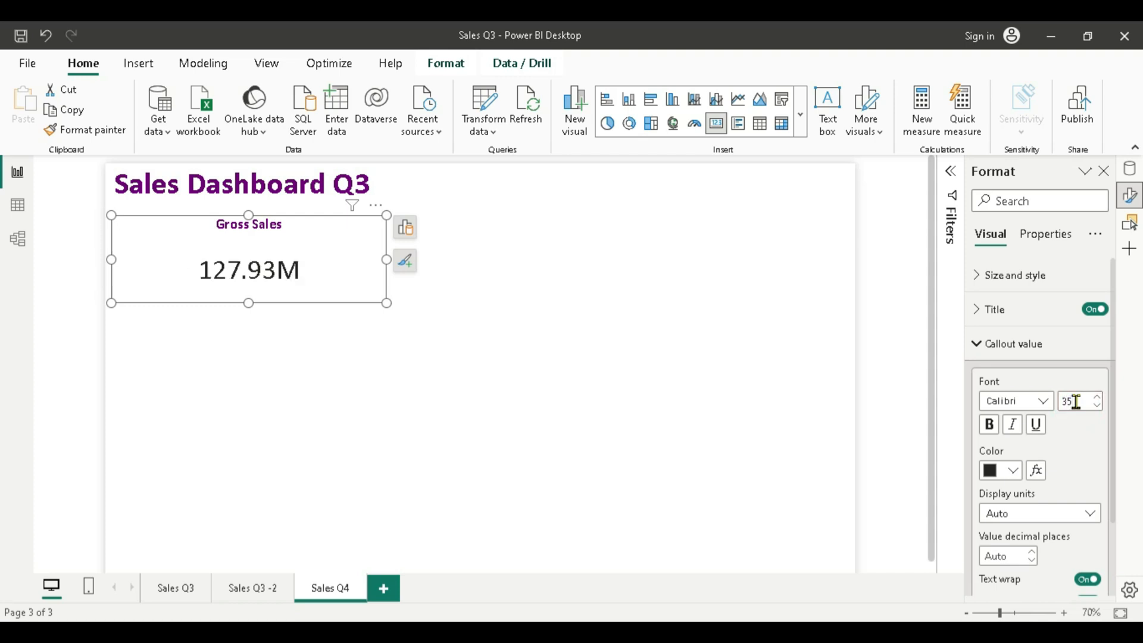
click(989, 425)
click(1012, 470)
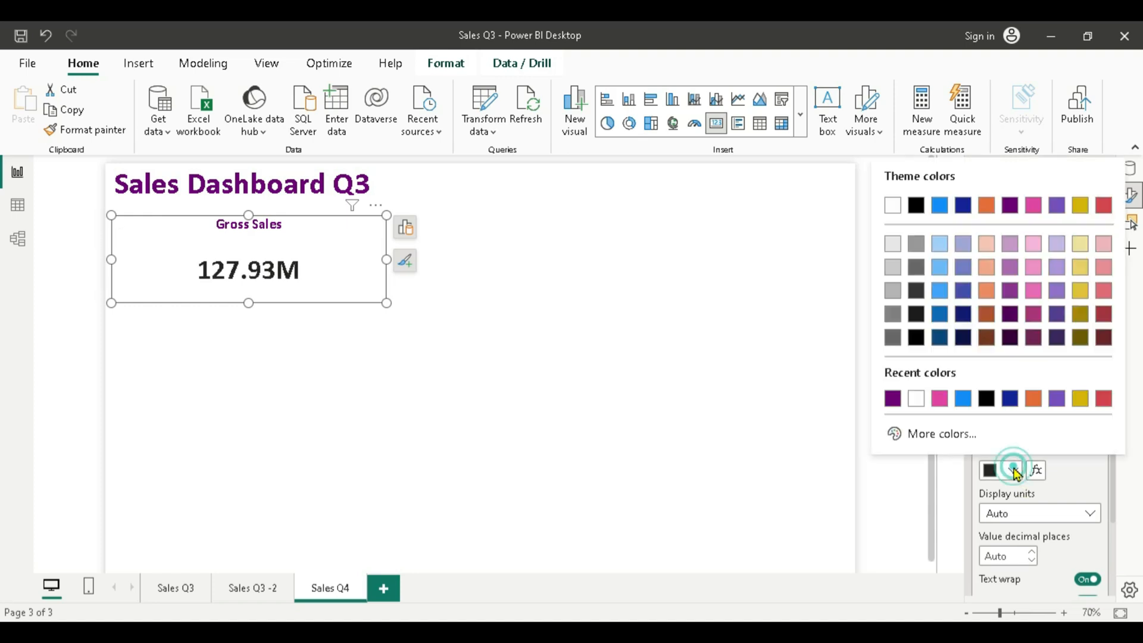
click(892, 398)
Try Thousands as the callout value's display units, and return the units to Auto.
scroll(1070, 474, down, 3)
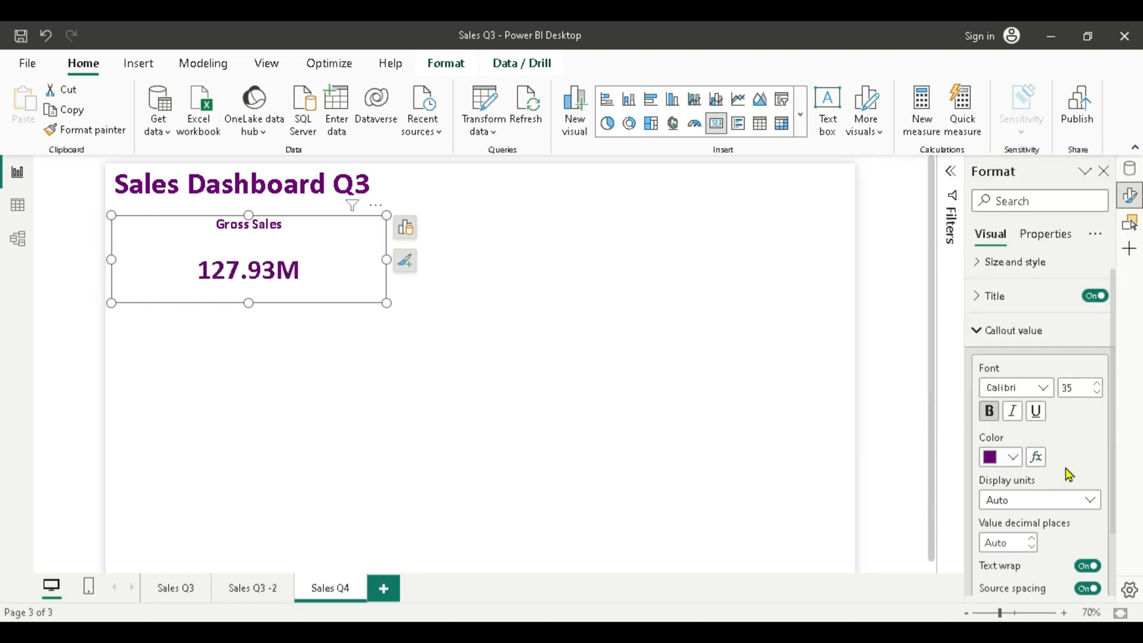
click(1088, 423)
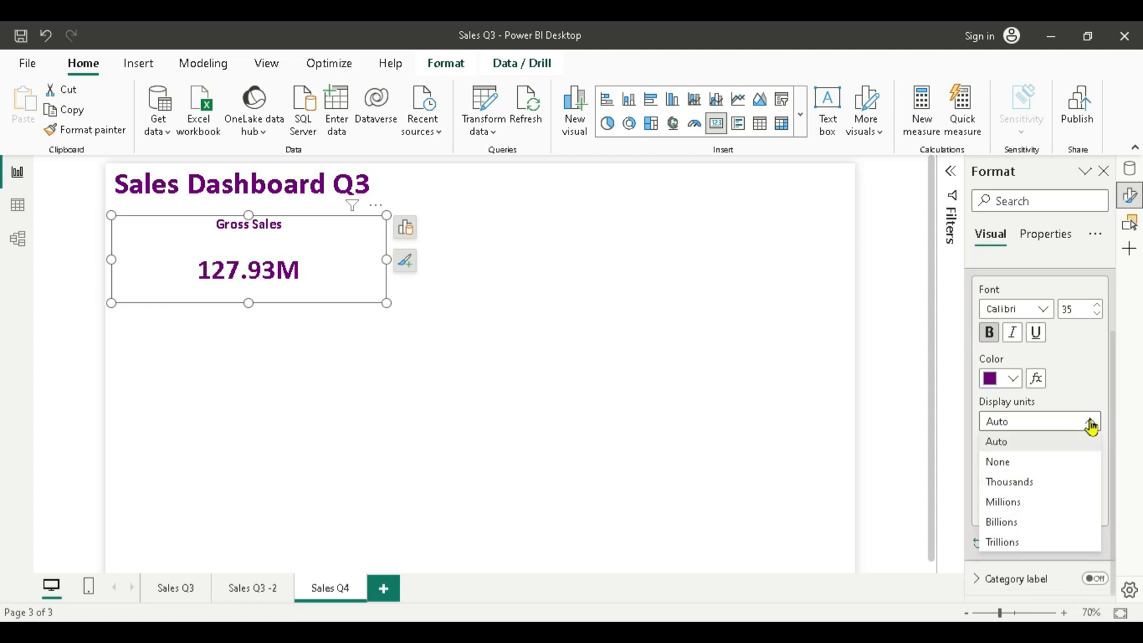
click(1020, 482)
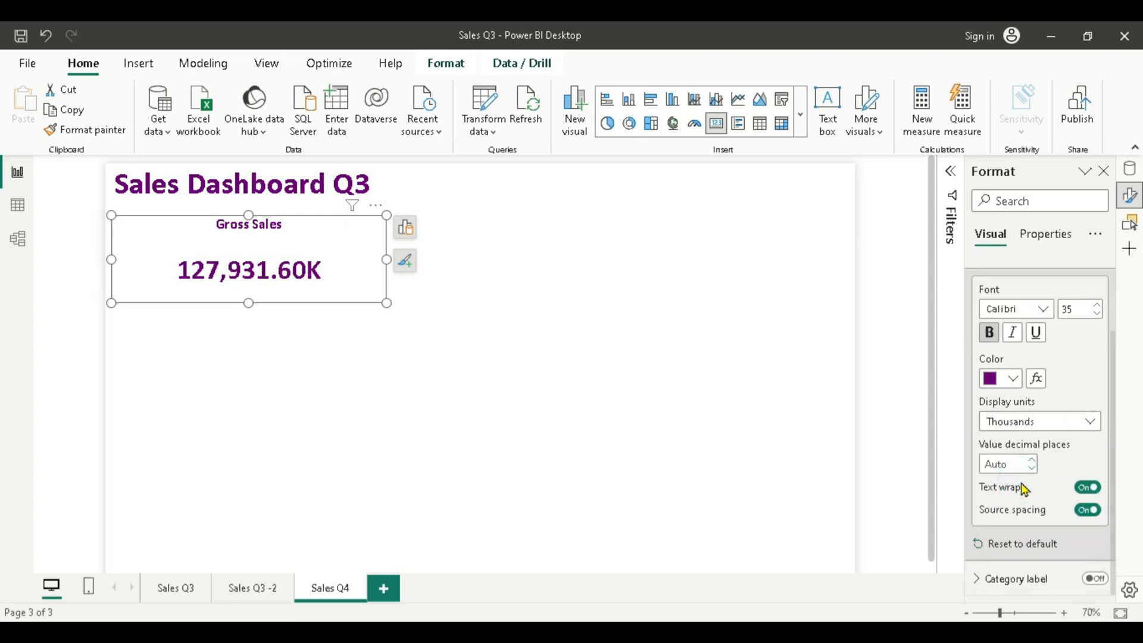
click(1089, 421)
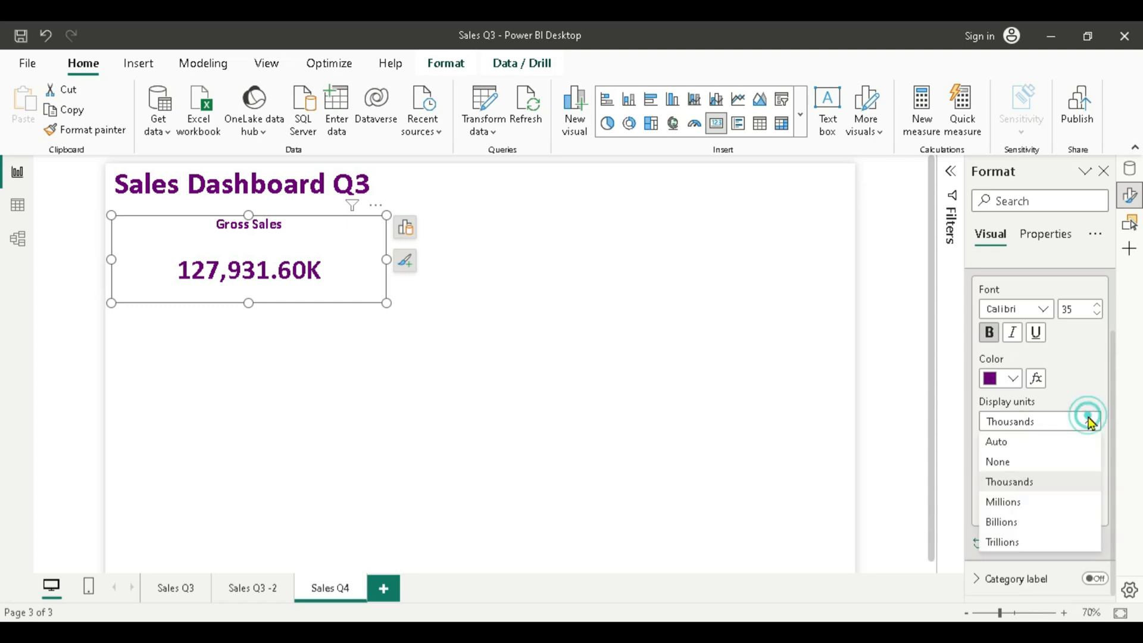
click(1019, 442)
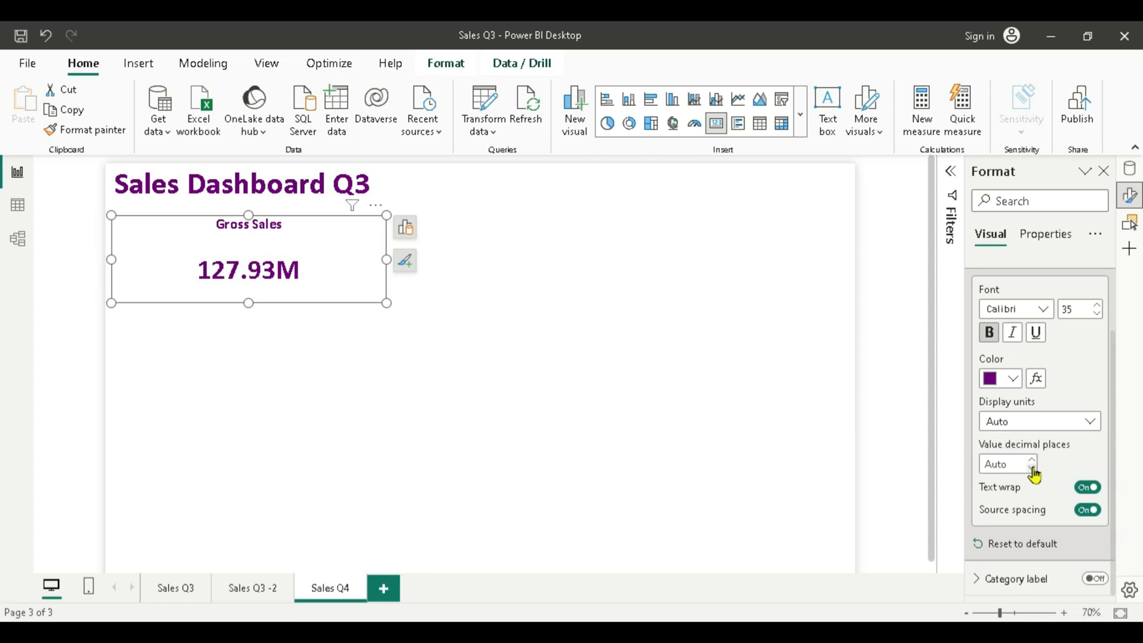
Set the callout value's decimal places to 2 and collapse its formatting options.
click(1031, 467)
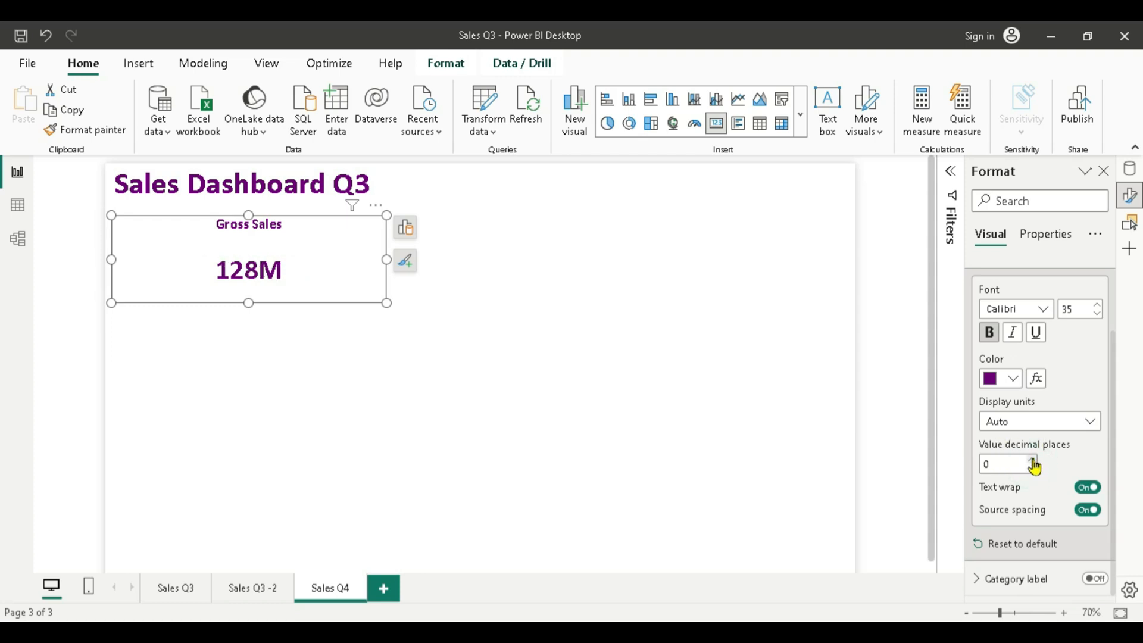
click(1033, 460)
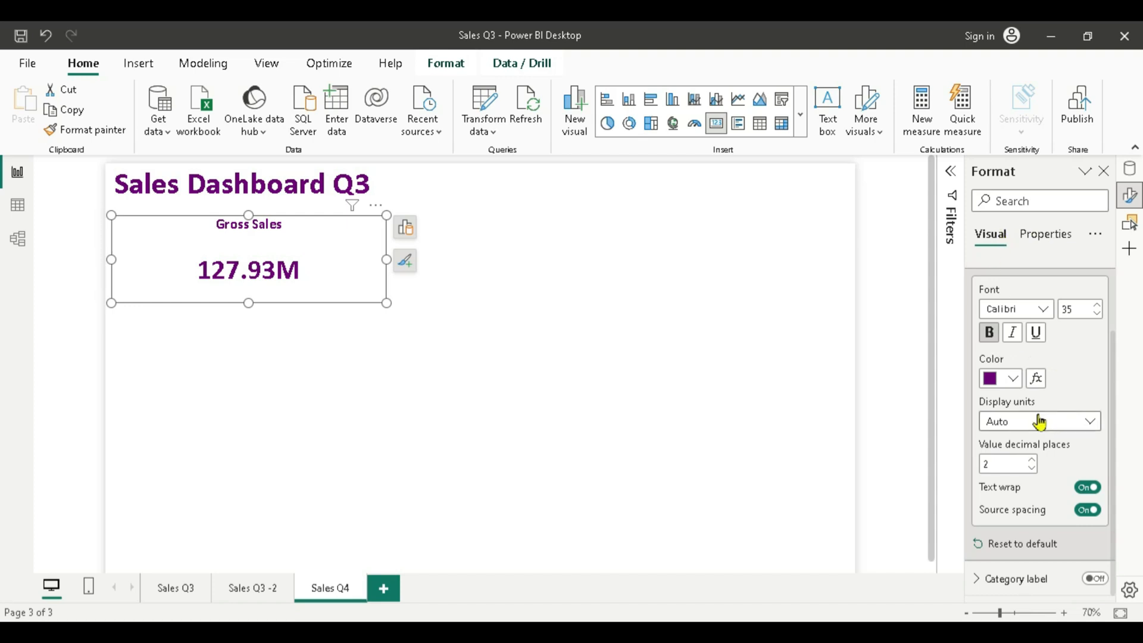
scroll(1038, 367, up, 3)
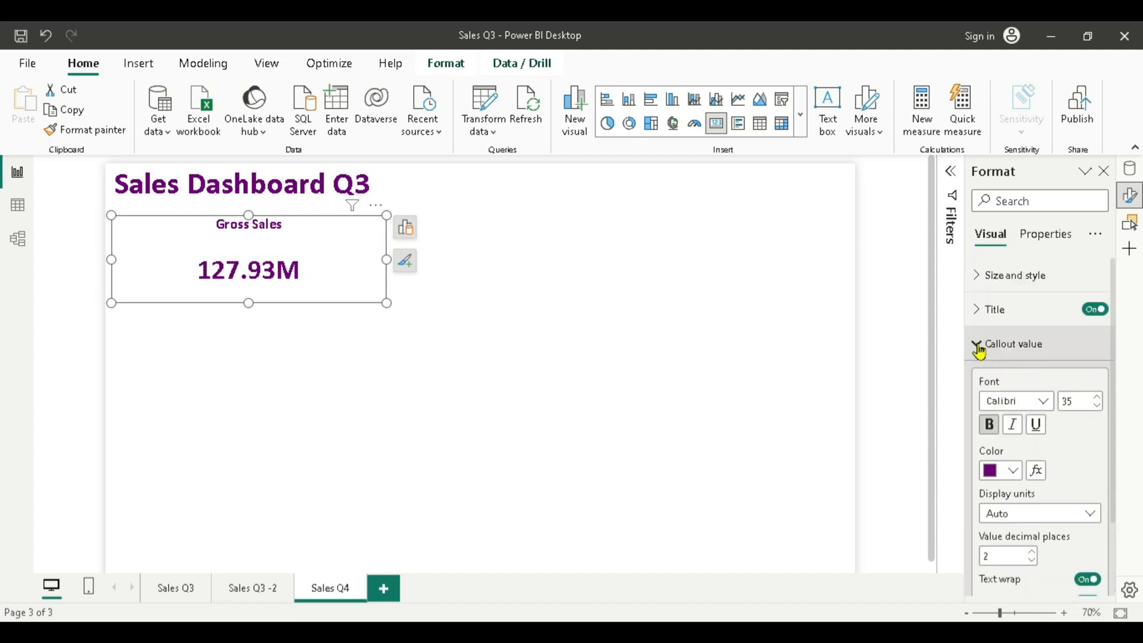
click(978, 347)
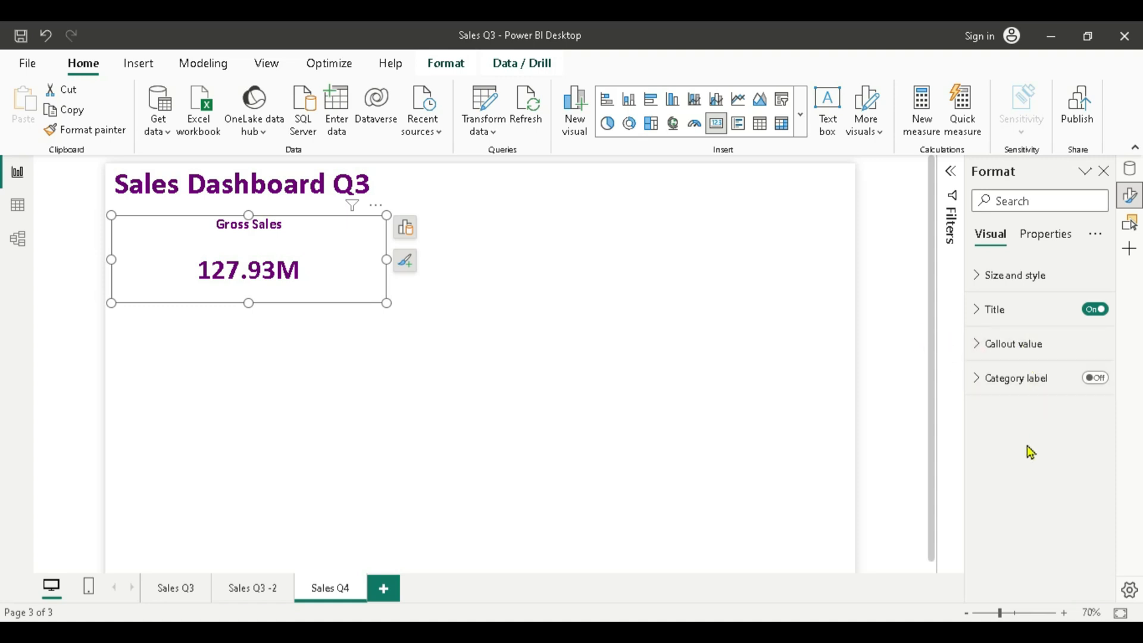
Turn on the card's shadow and color it dark purple, keeping the outside offset at bottom right.
click(978, 277)
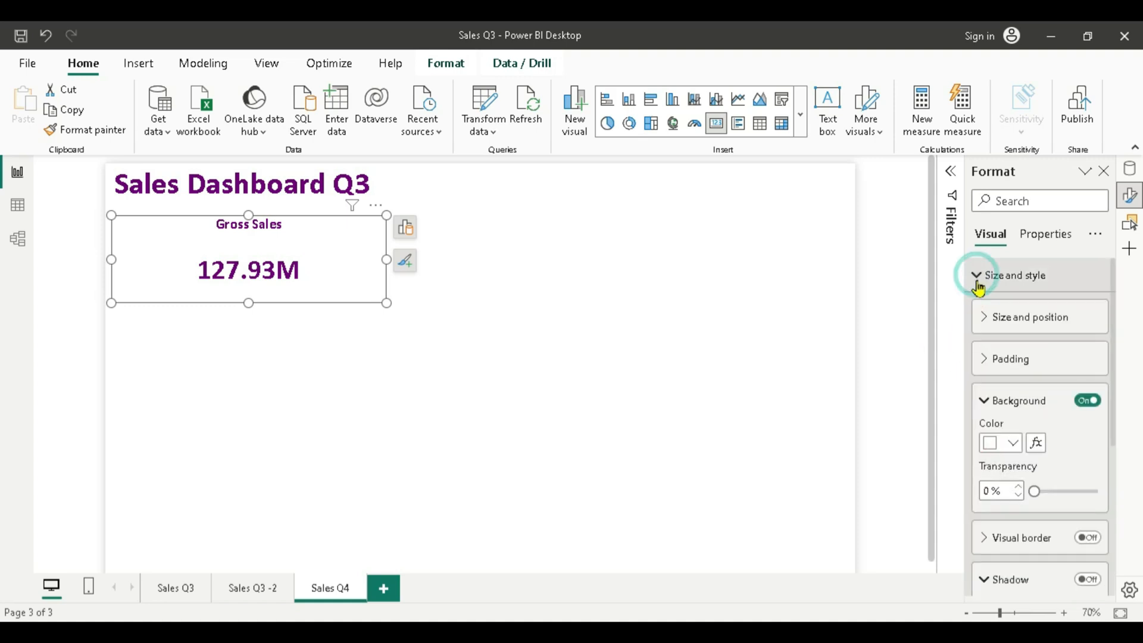
scroll(1042, 365, down, 3)
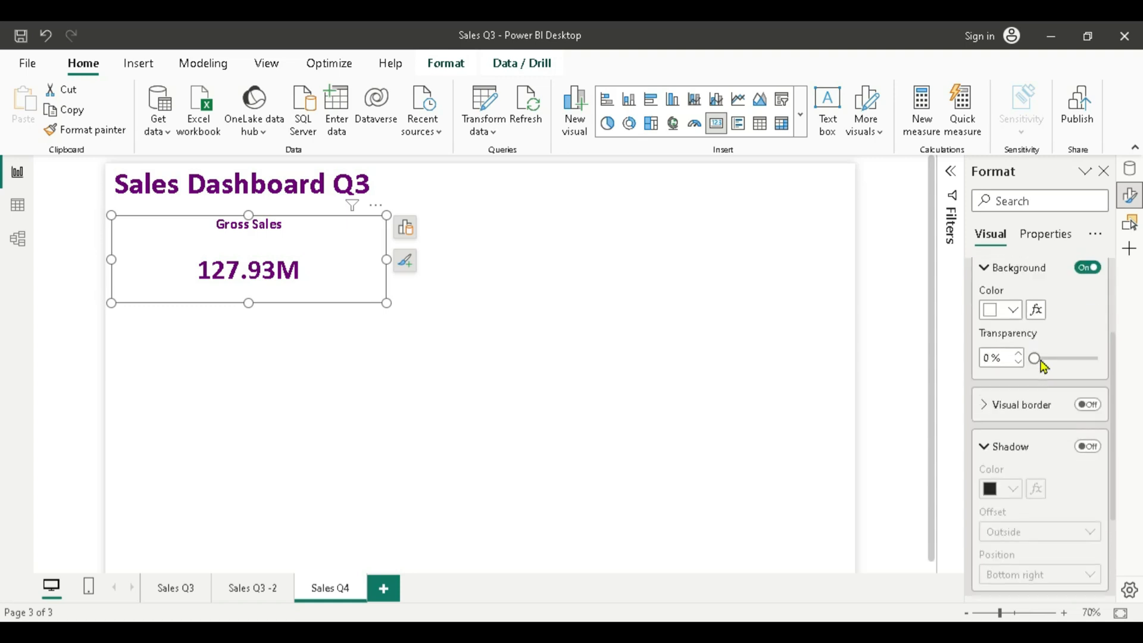
click(1087, 441)
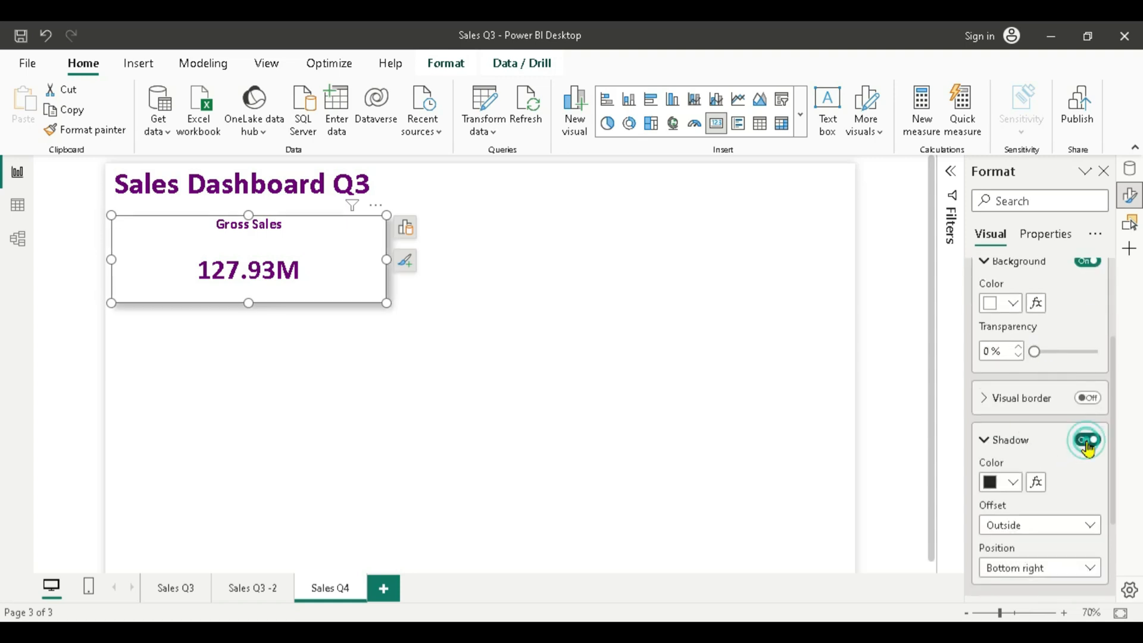
scroll(1075, 512, down, 1)
scroll(1071, 506, down, 2)
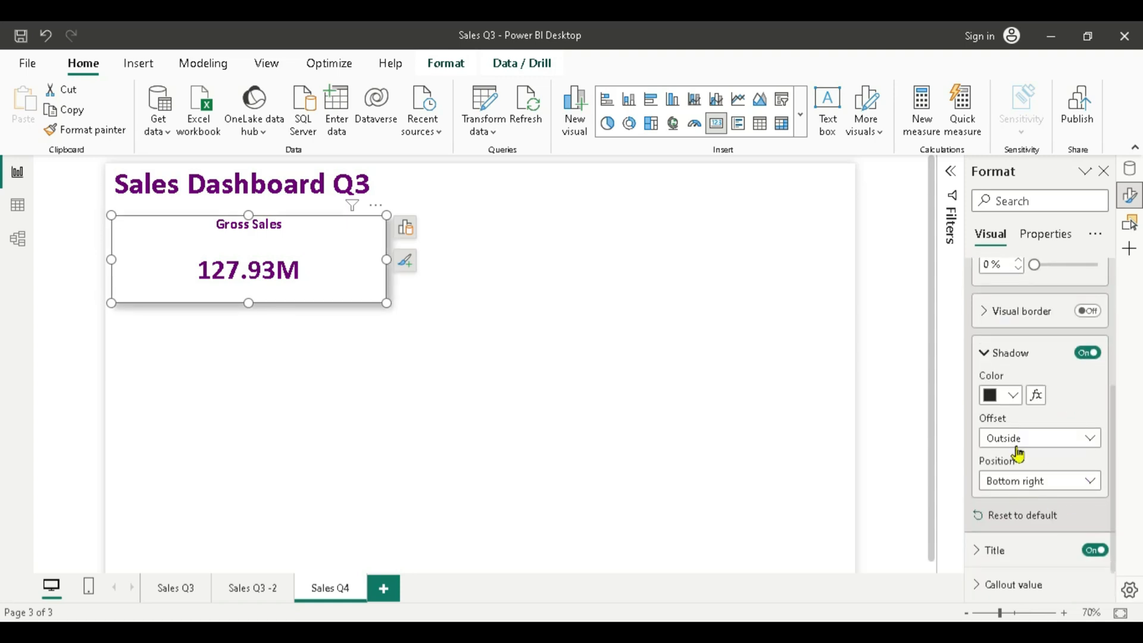
click(1012, 395)
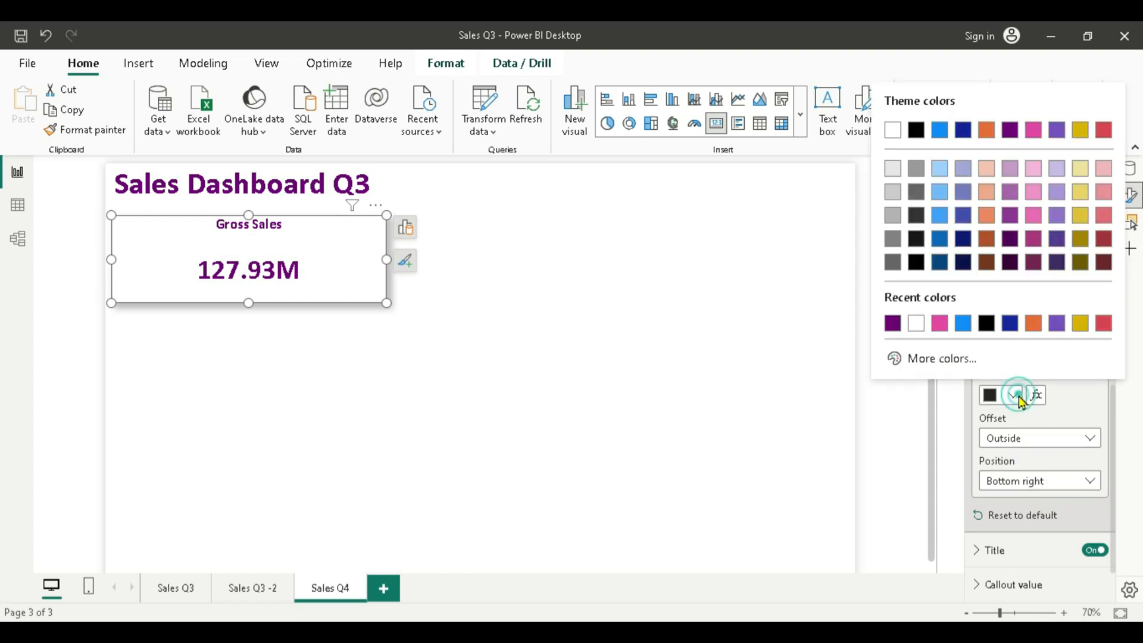
click(893, 325)
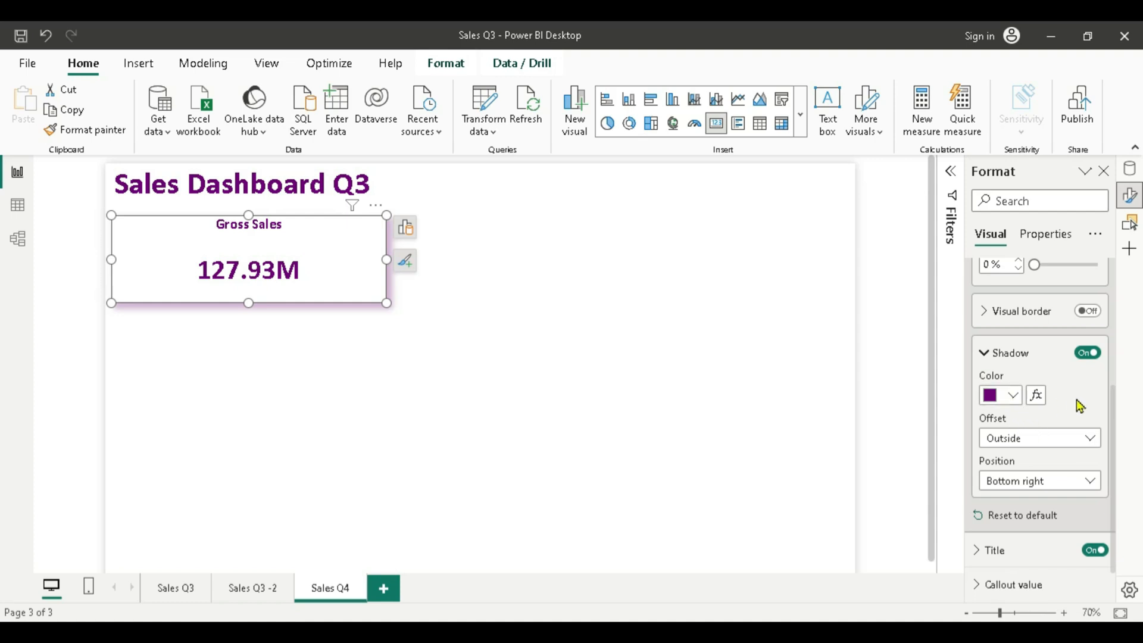
click(984, 353)
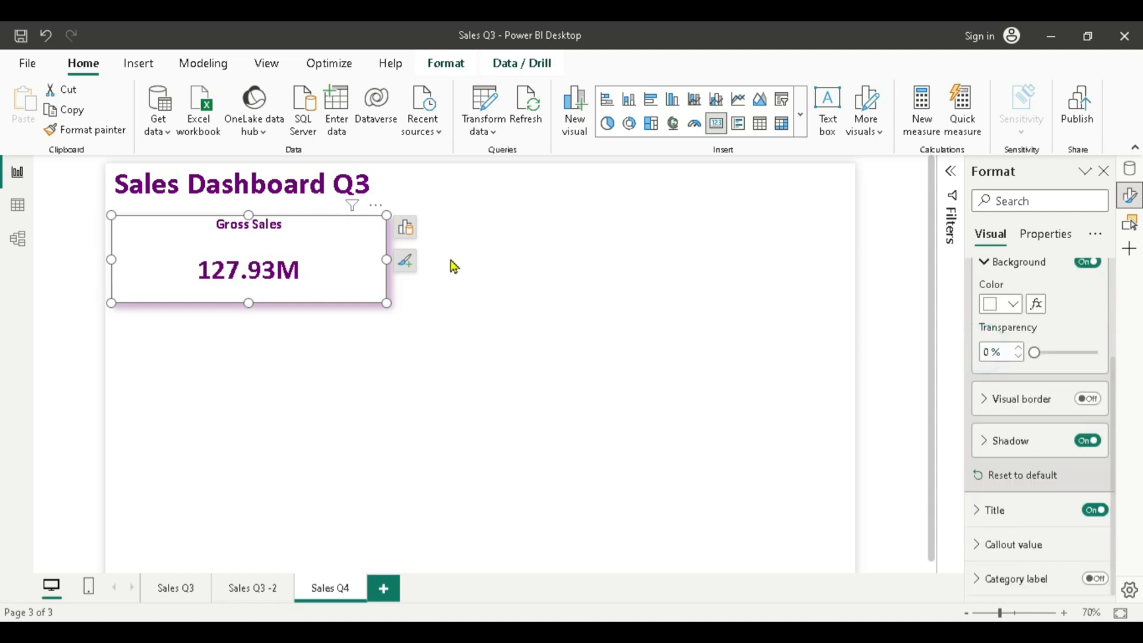
Shrink the Gross Sales card to about half its width and align it directly beneath the dashboard title.
drag(384, 303, 244, 276)
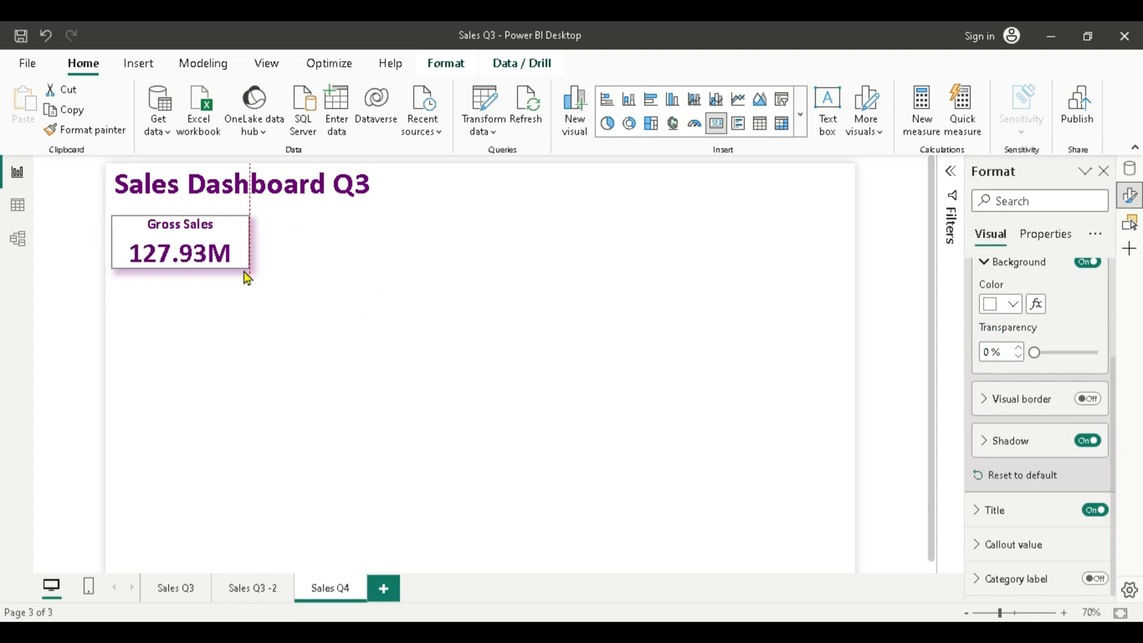
drag(203, 231, 206, 220)
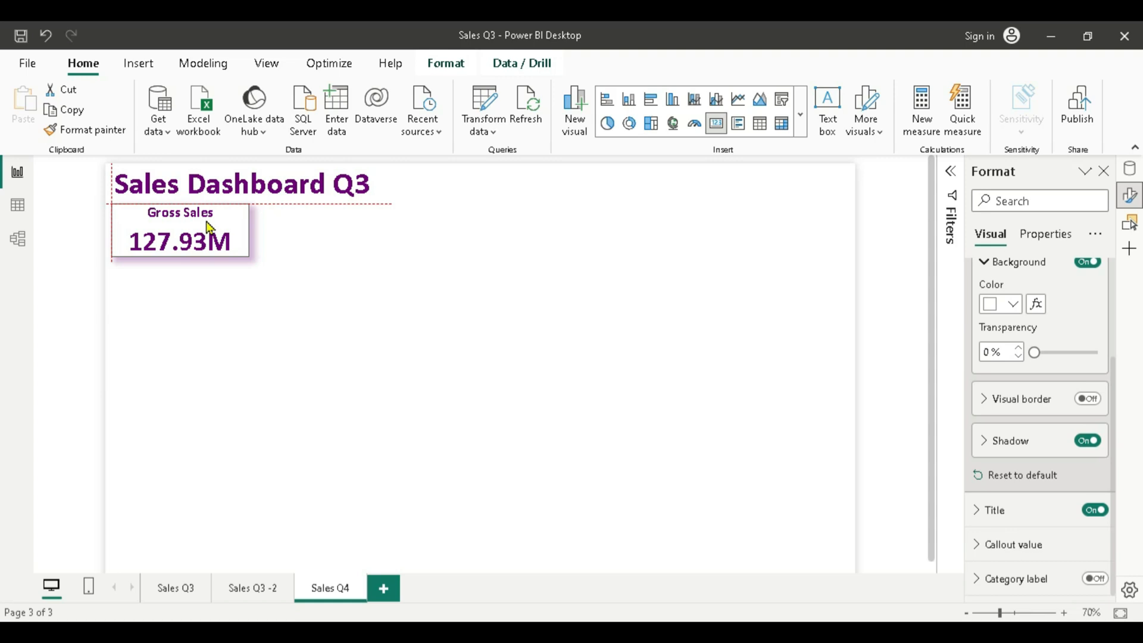
drag(208, 230, 210, 229)
click(164, 323)
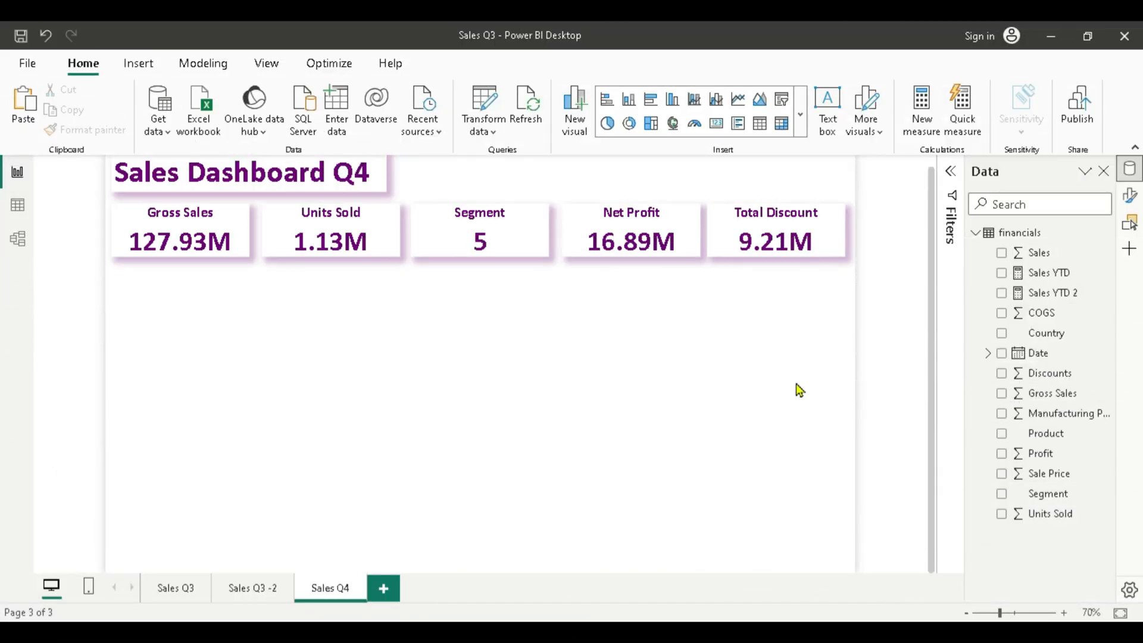
Remove and re-add the Segment field on the Segment card, and set its aggregation to Count (Distinct).
click(507, 246)
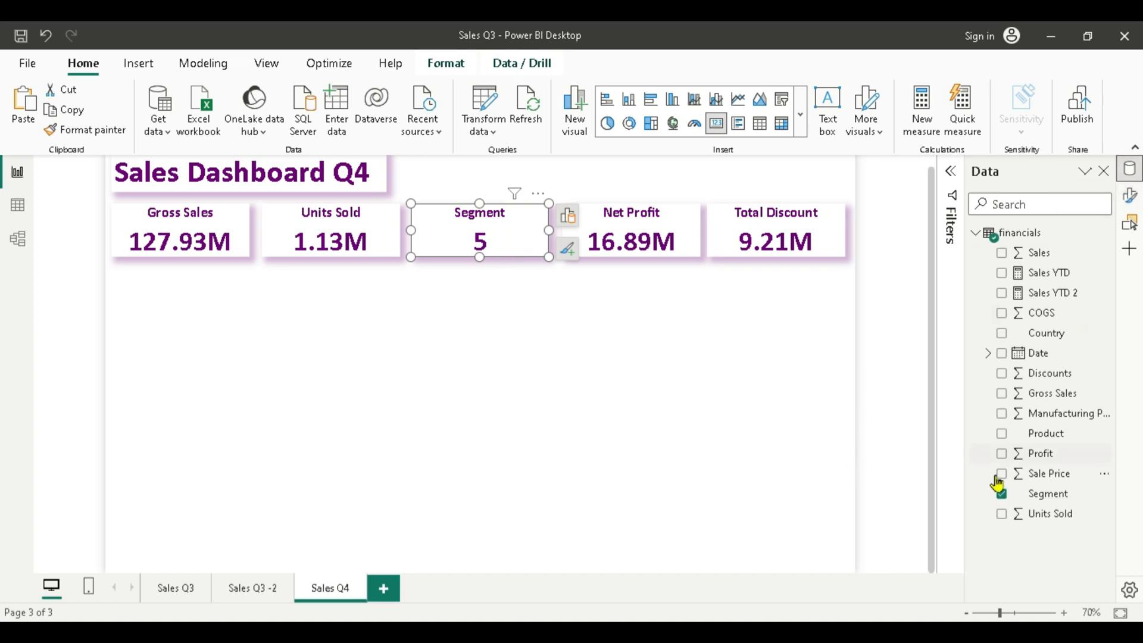
click(1002, 494)
click(1002, 494)
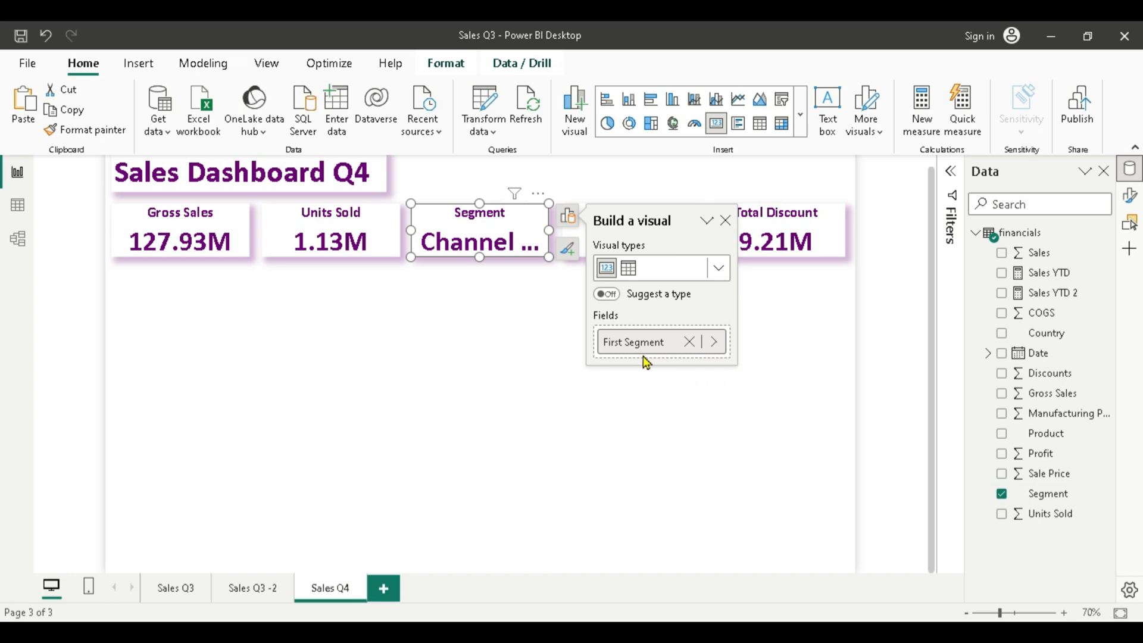
click(713, 342)
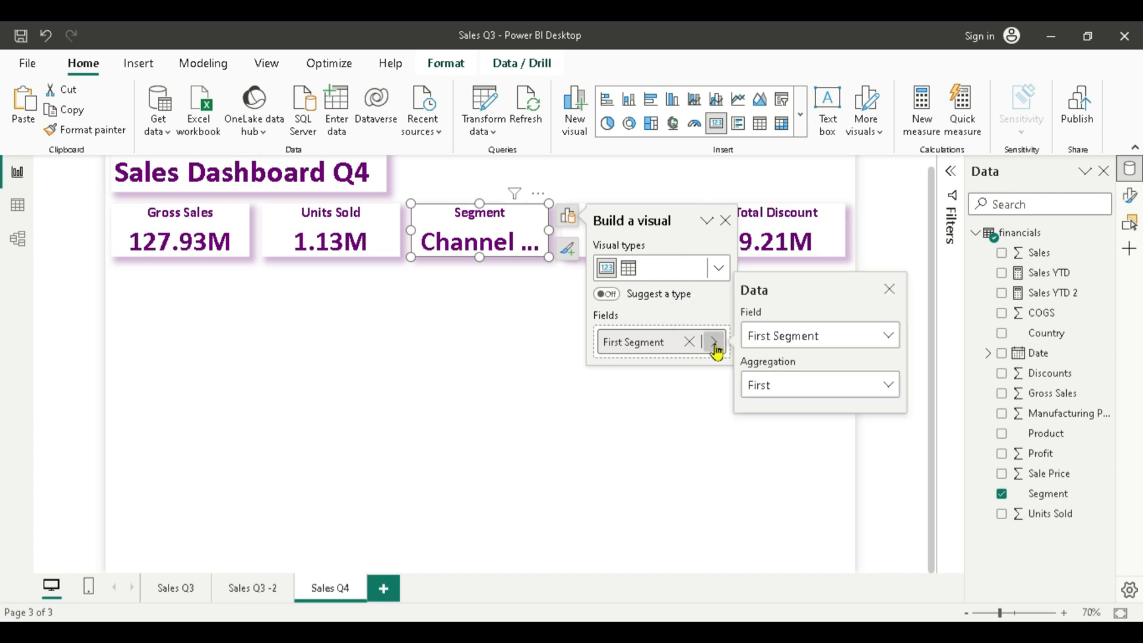
click(887, 386)
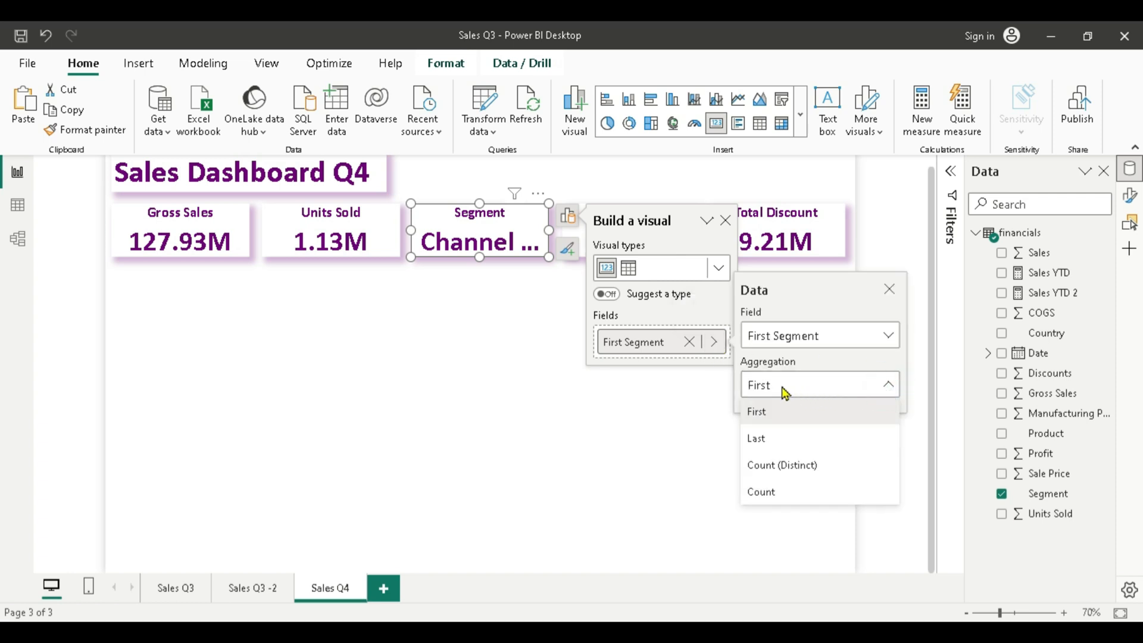
click(769, 467)
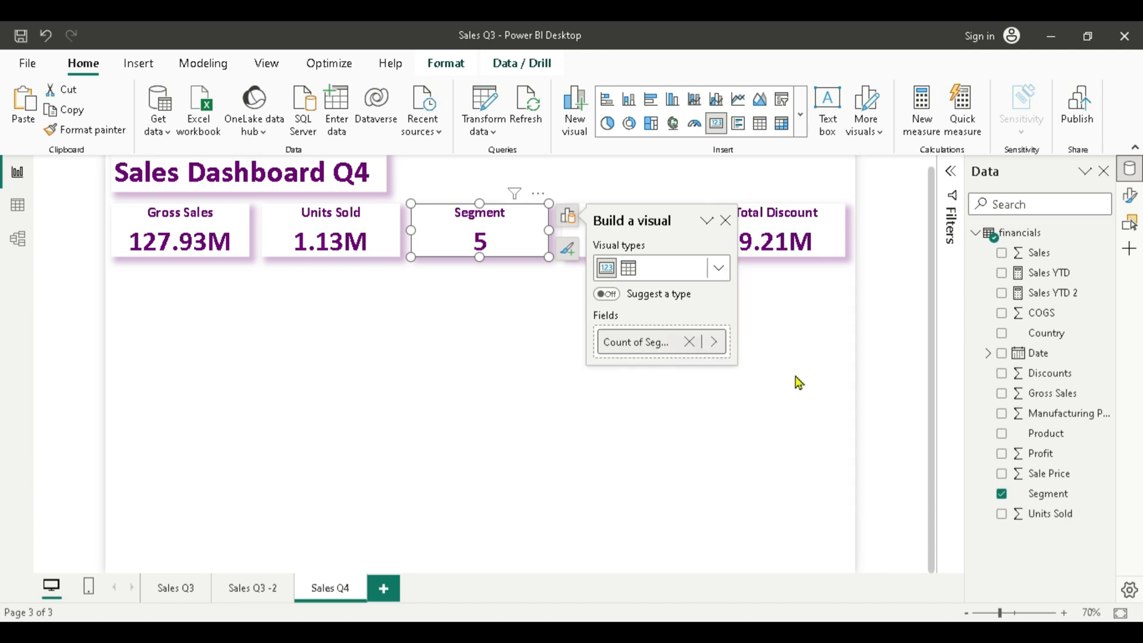
click(725, 222)
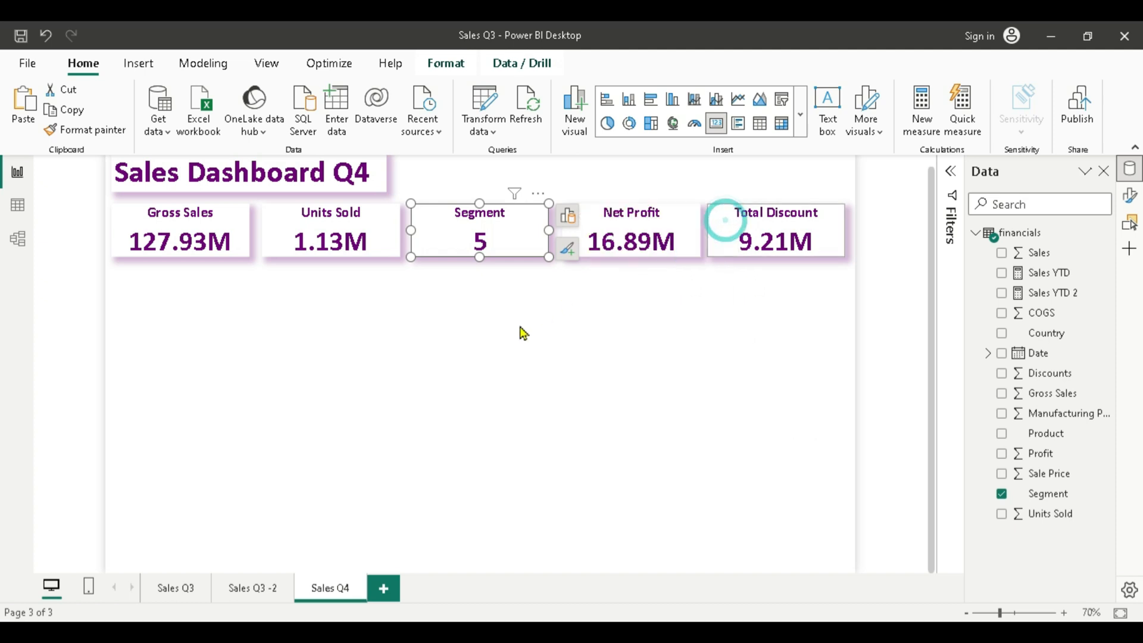
click(463, 355)
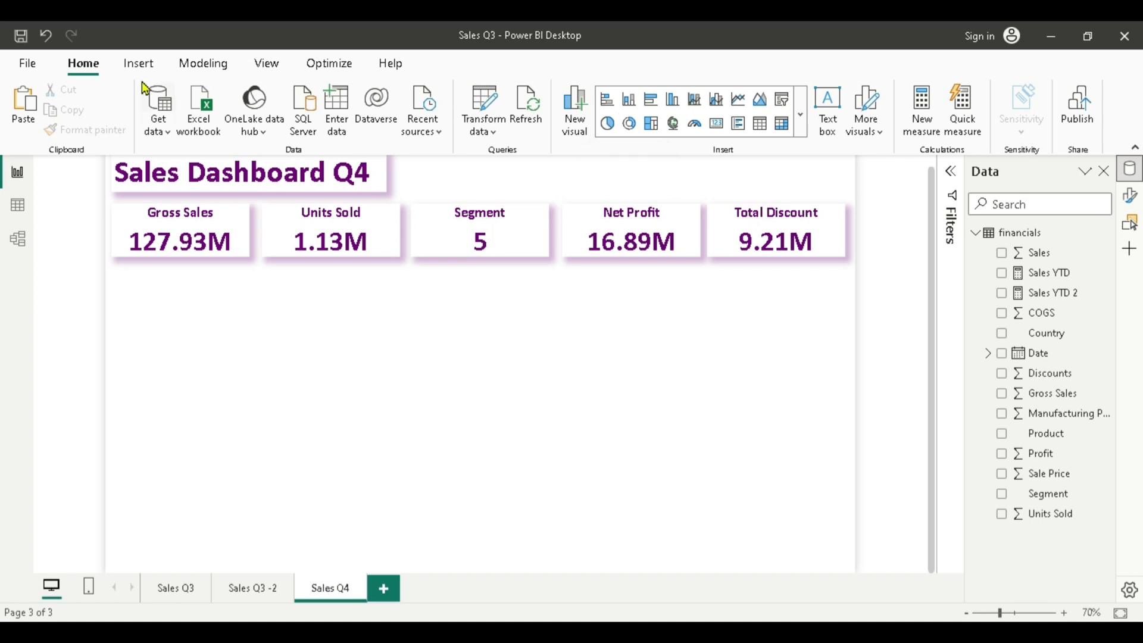
Insert a donut chart of Sales by Country and enlarge it to fill the space below the first two cards.
click(628, 127)
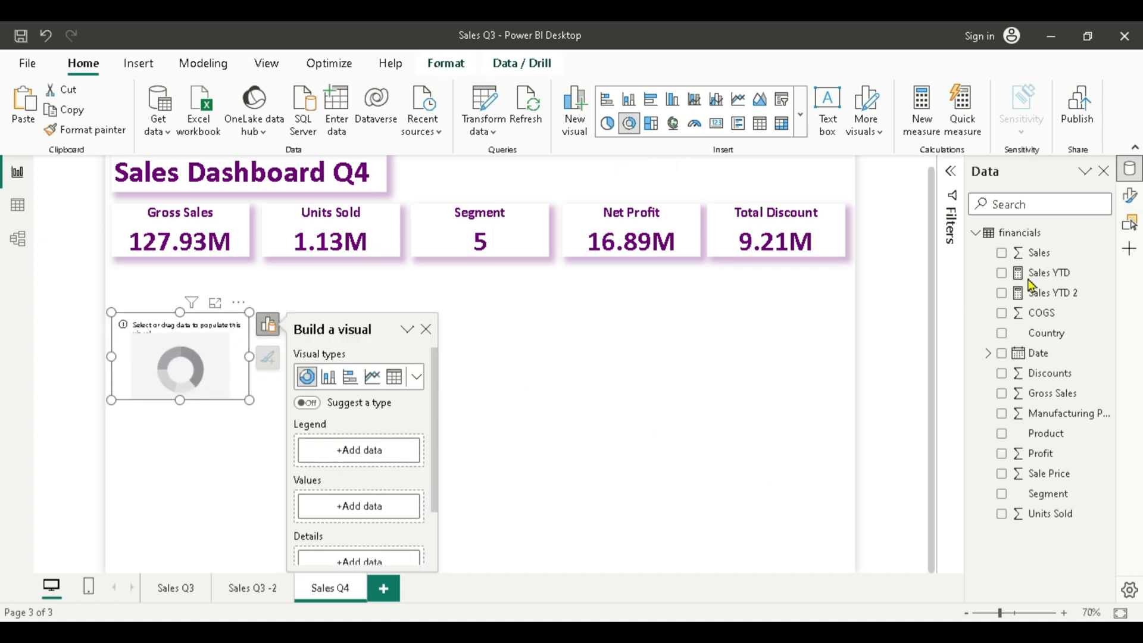
click(1002, 334)
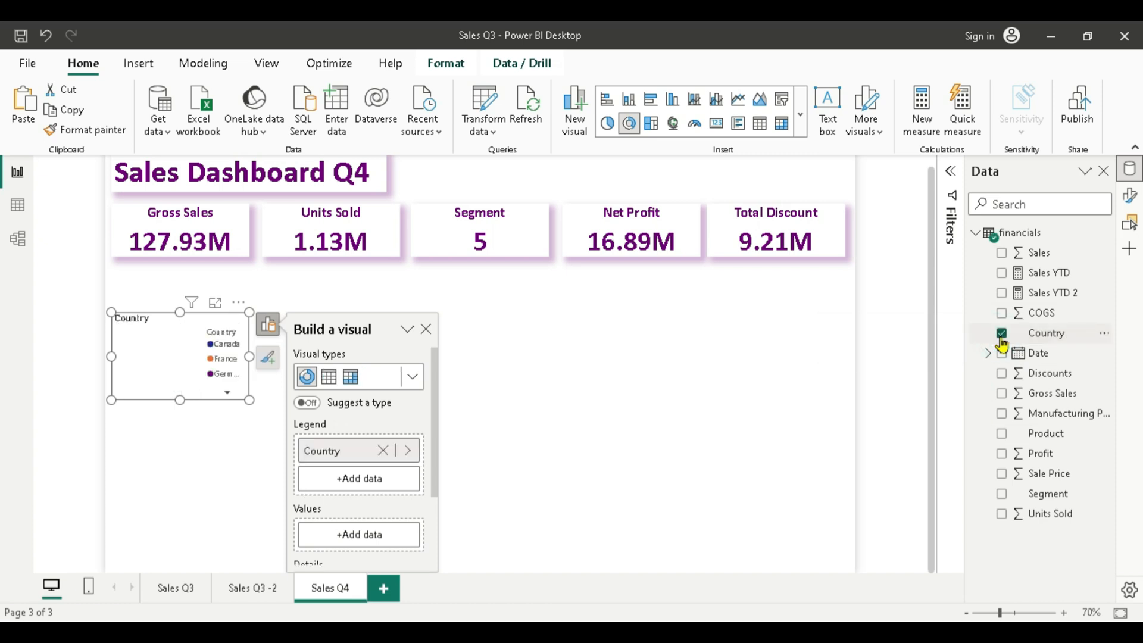
click(1002, 253)
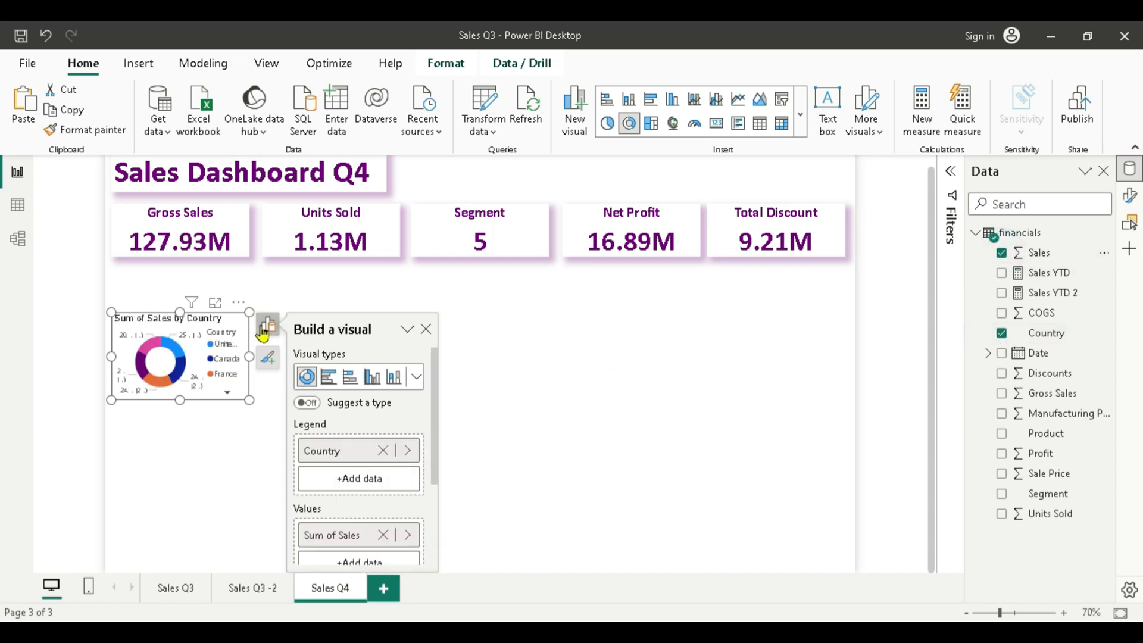
drag(251, 310, 387, 271)
drag(251, 400, 266, 426)
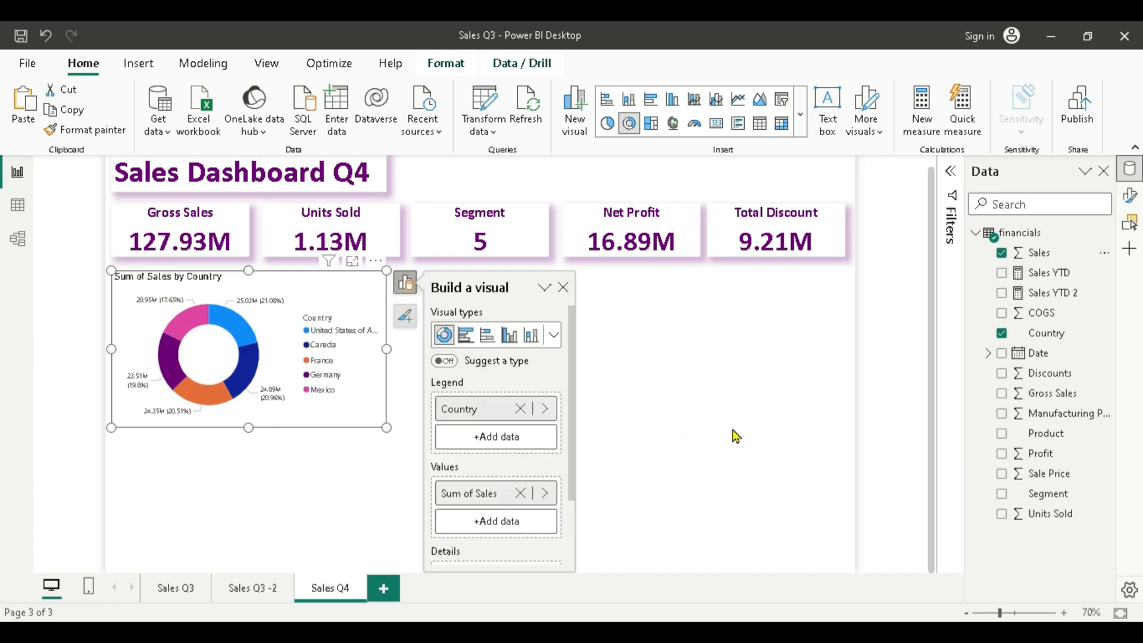
Shorten the donut chart's title to "Sales by Country".
click(1130, 198)
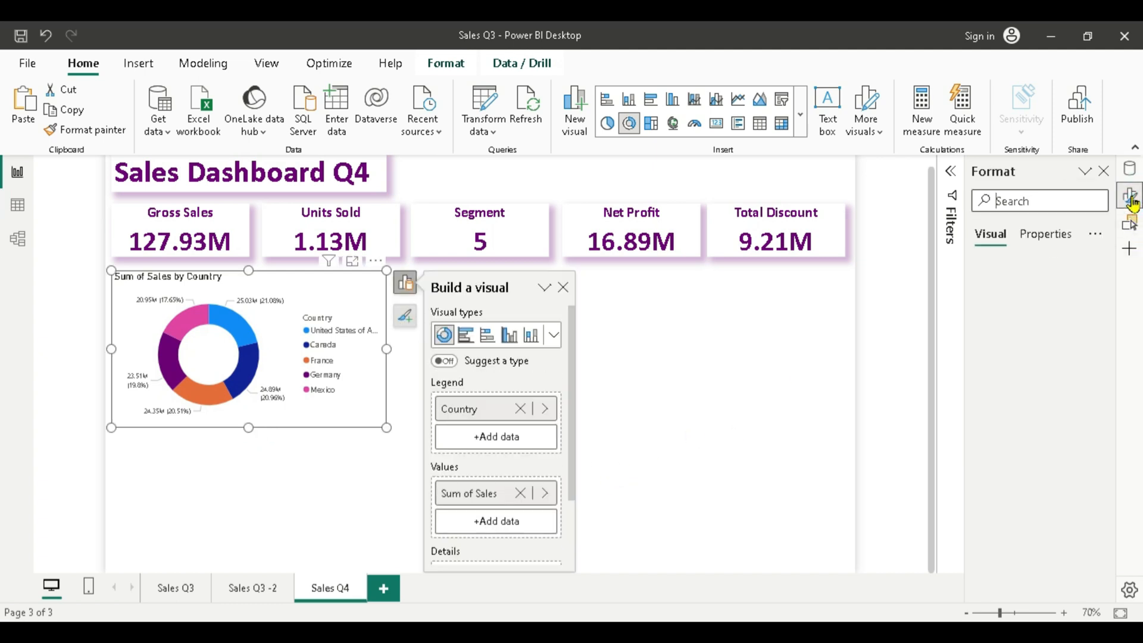
click(975, 309)
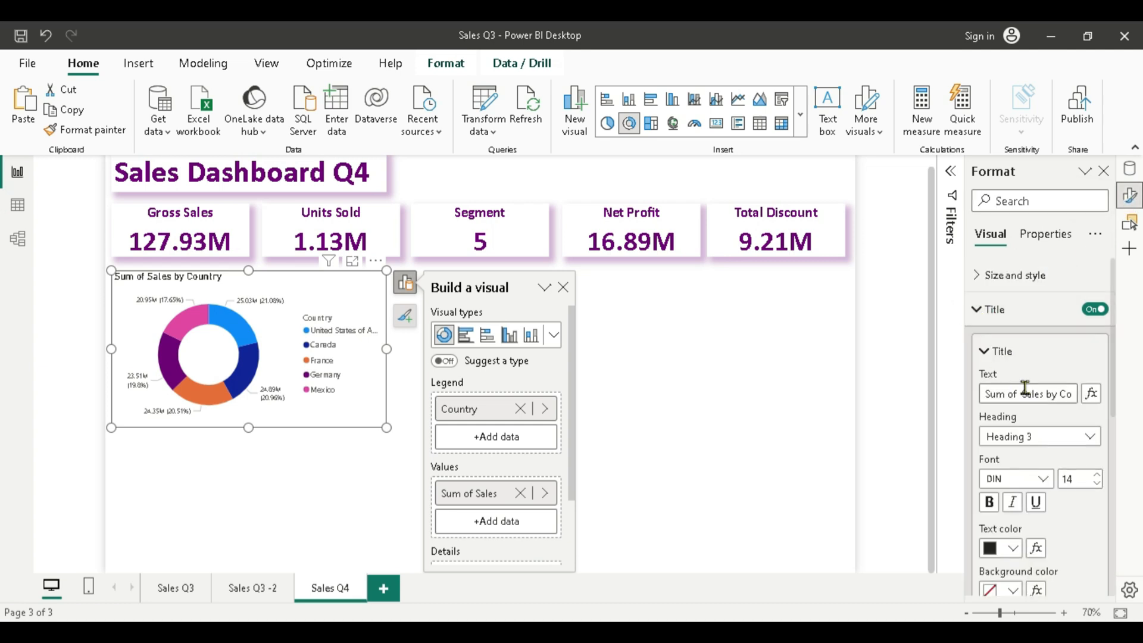
drag(1021, 394, 982, 394)
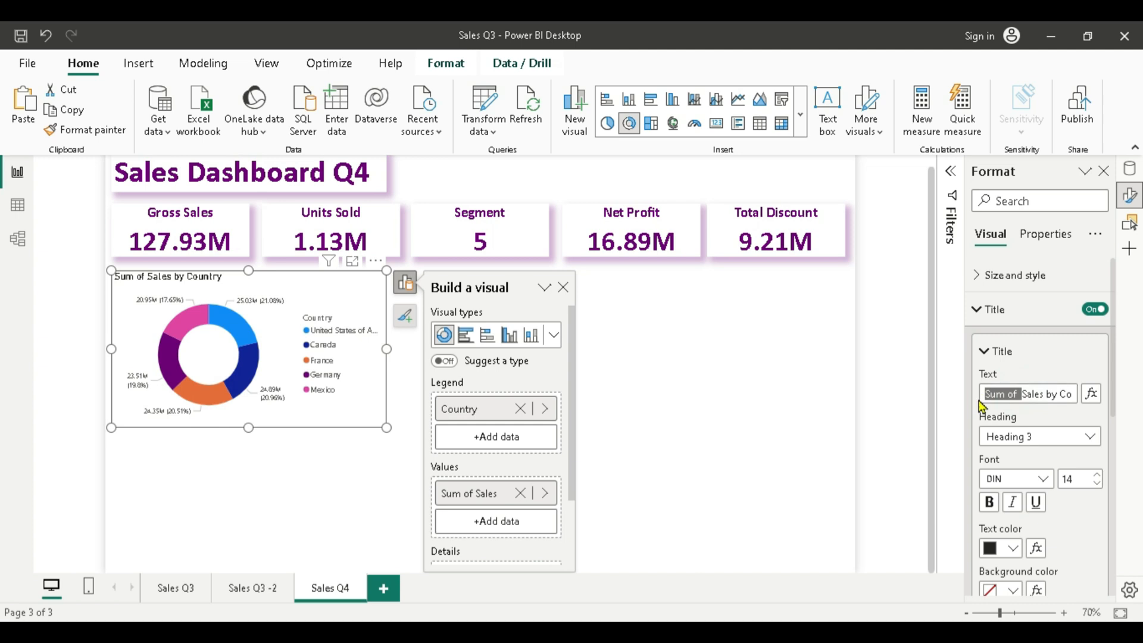
key(BackSpace)
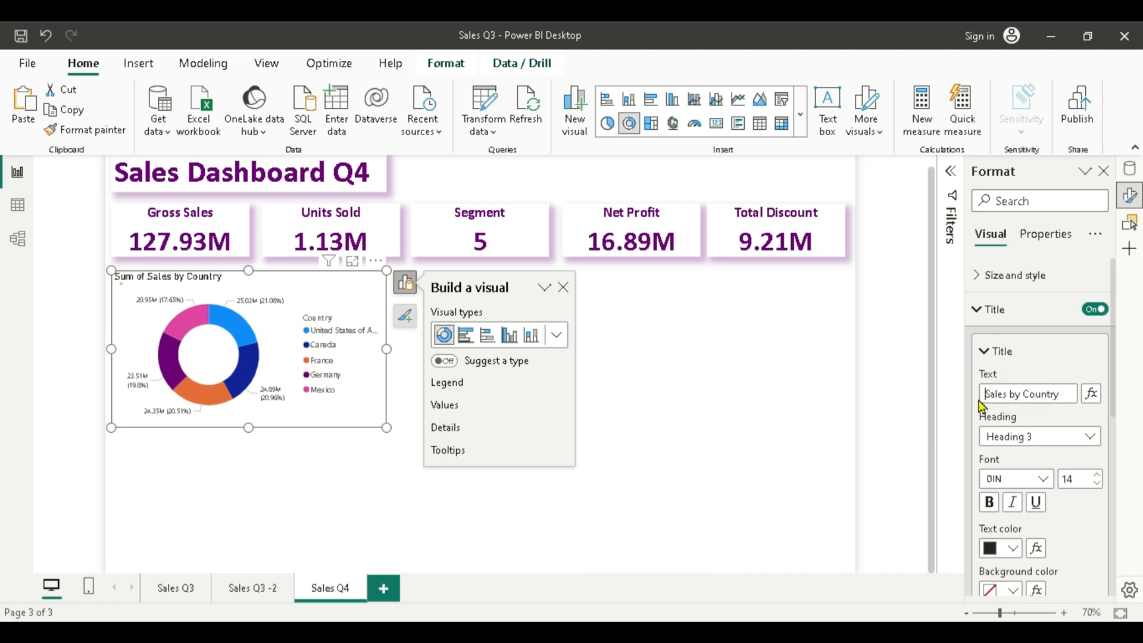
Format the donut chart's title in bold Calibri, size 18, with the dark purple color, and collapse its title options.
click(1041, 479)
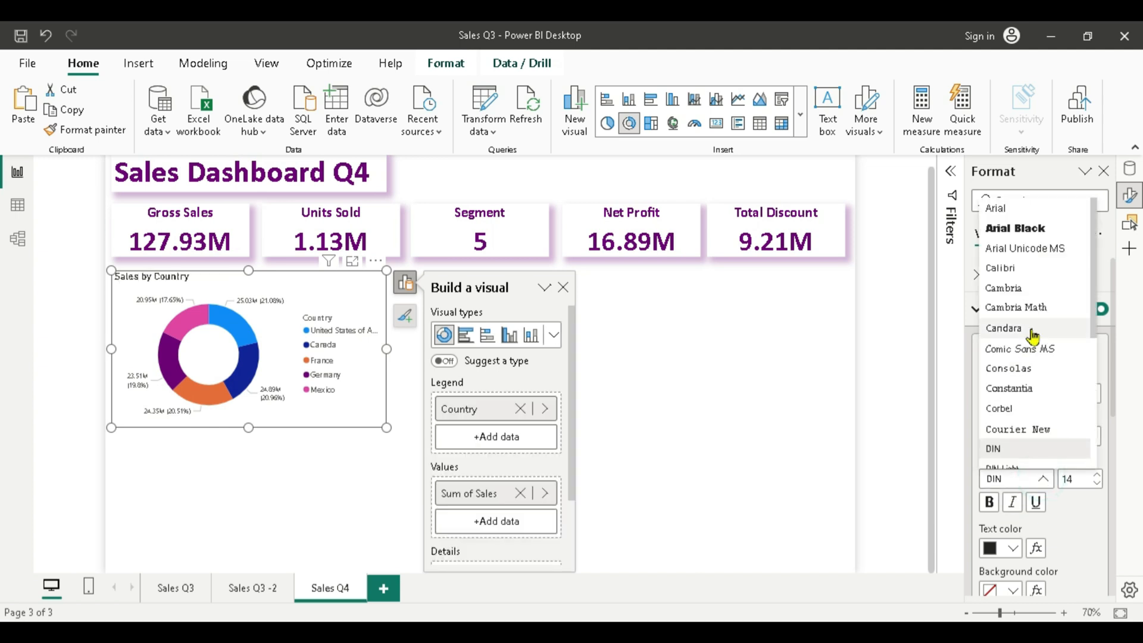
click(1006, 268)
click(1072, 481)
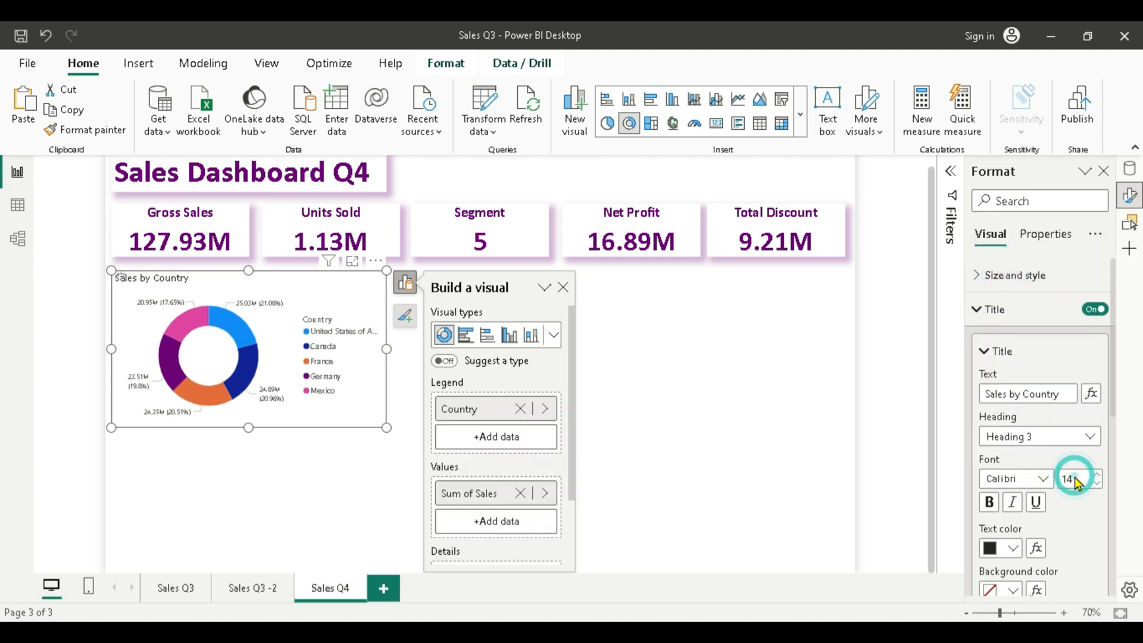
click(1072, 480)
key(BackSpace)
text(8)
key(Return)
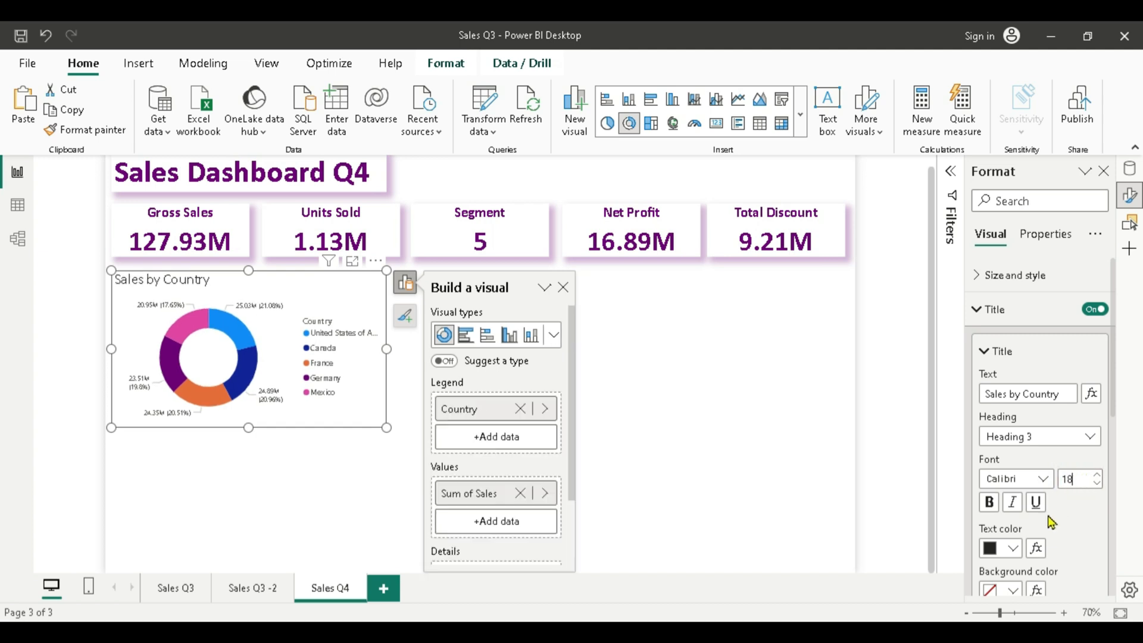
click(990, 503)
click(1013, 547)
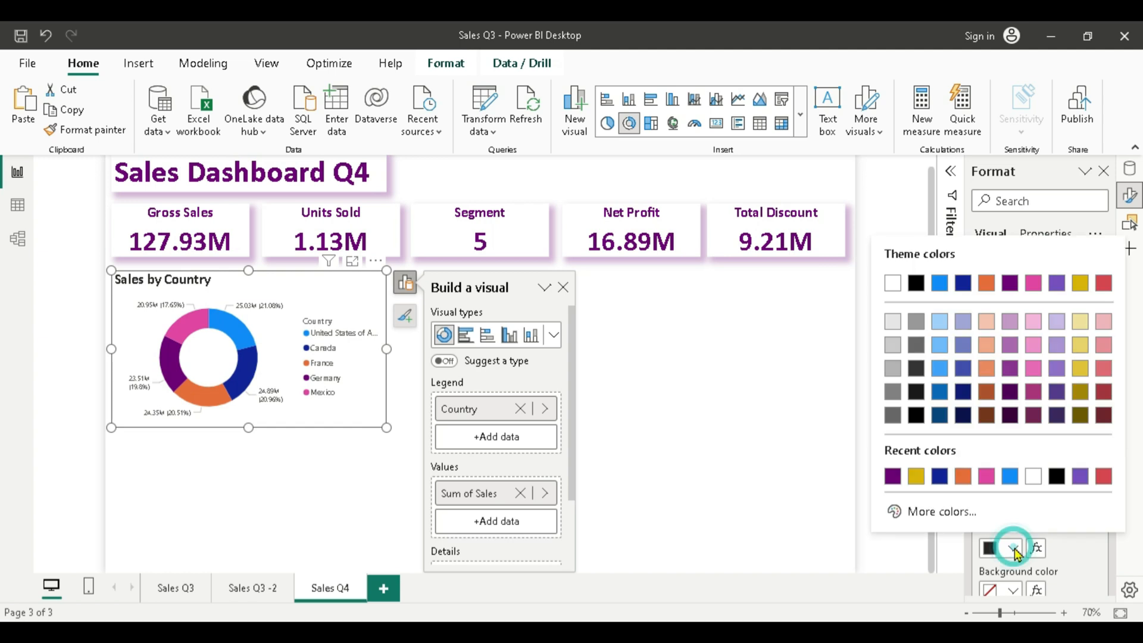
click(893, 476)
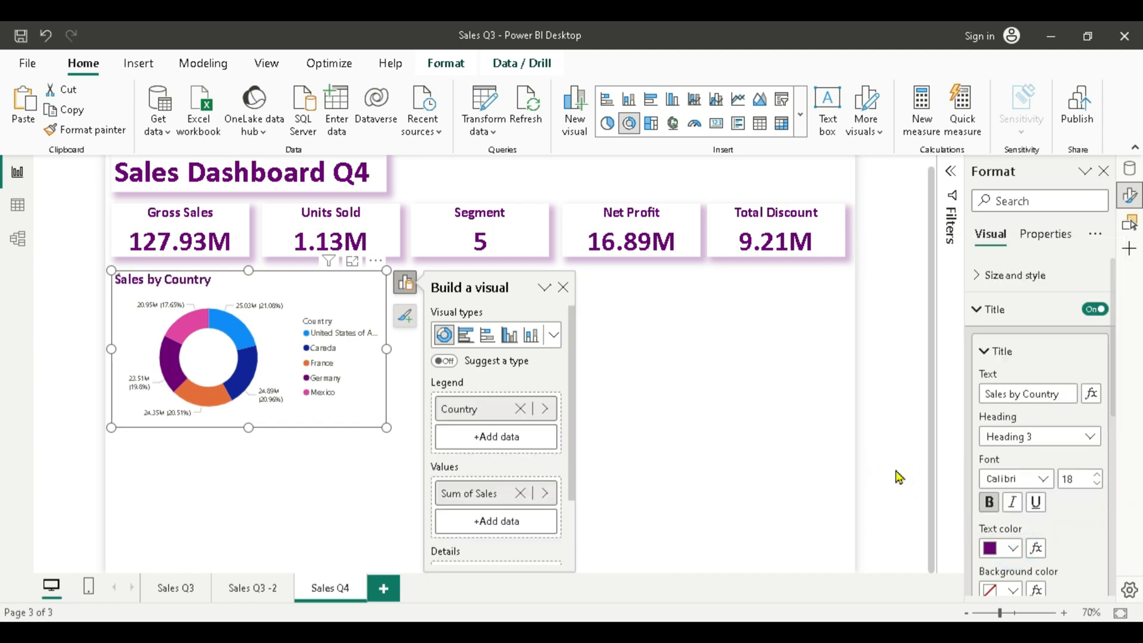
click(982, 351)
click(975, 308)
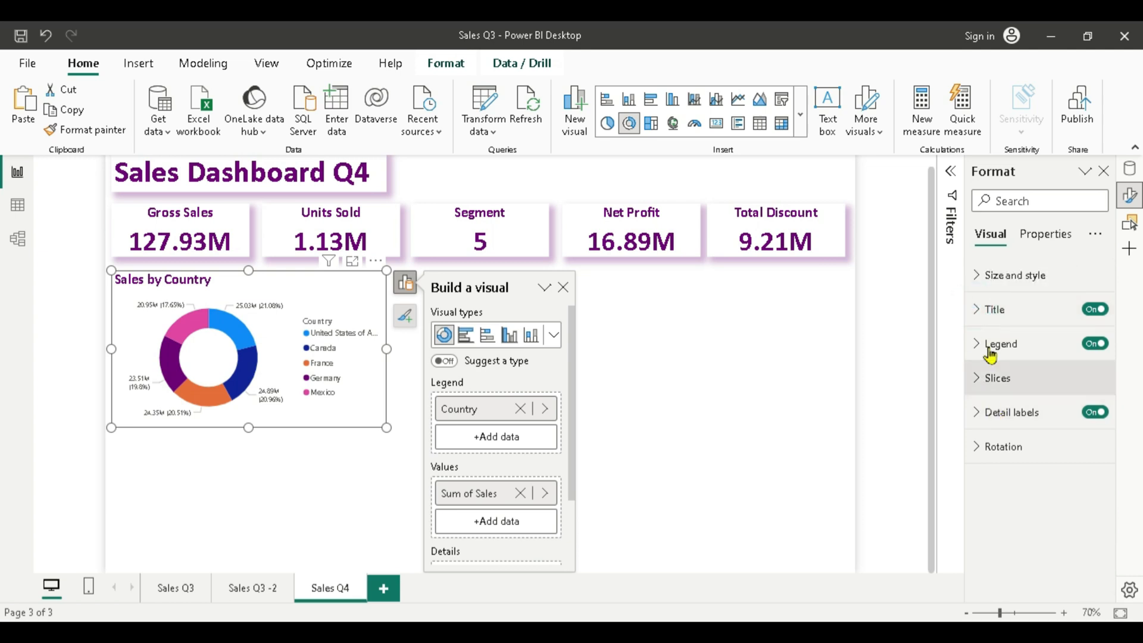
Turn on the donut chart's shadow, color it dark purple, and deselect the chart.
click(977, 275)
scroll(1052, 470, down, 3)
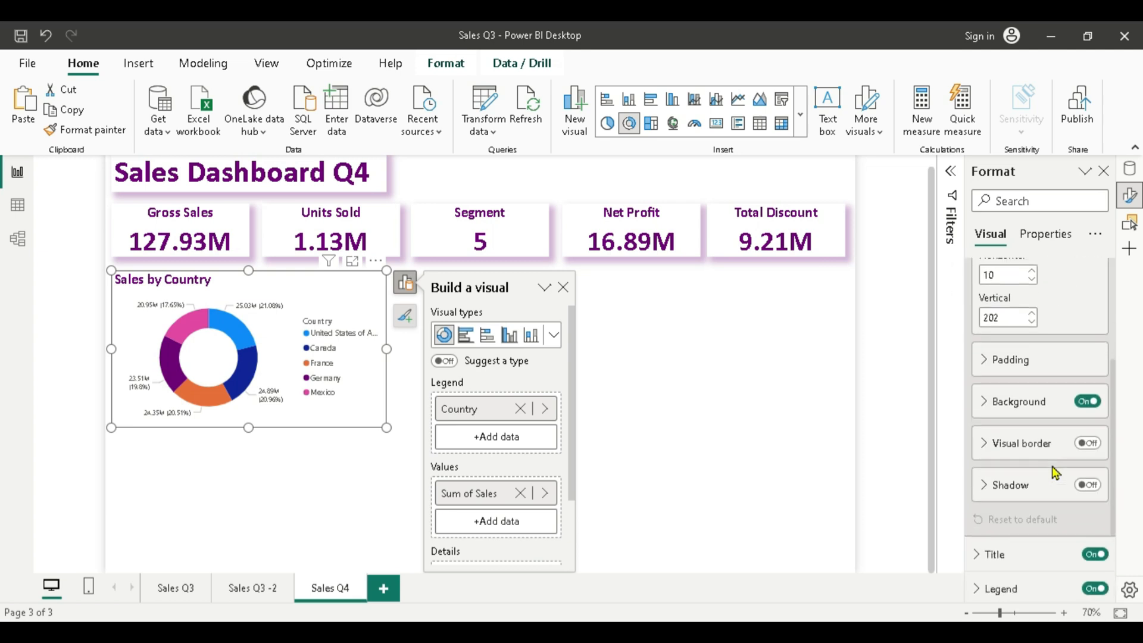
click(1088, 485)
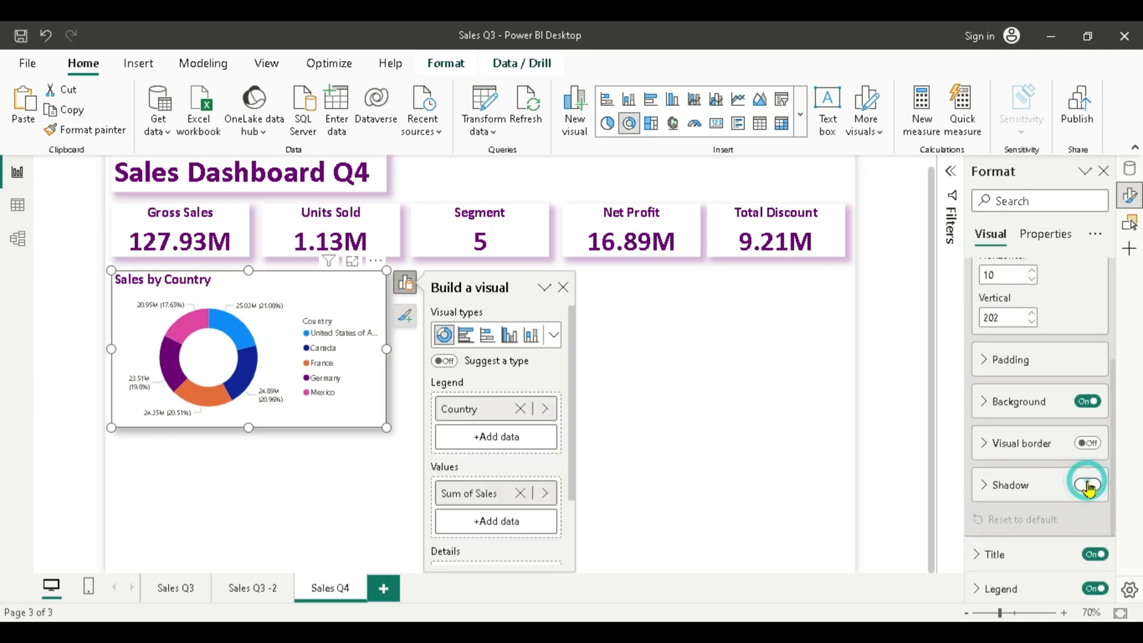
click(986, 487)
scroll(1053, 579, down, 1)
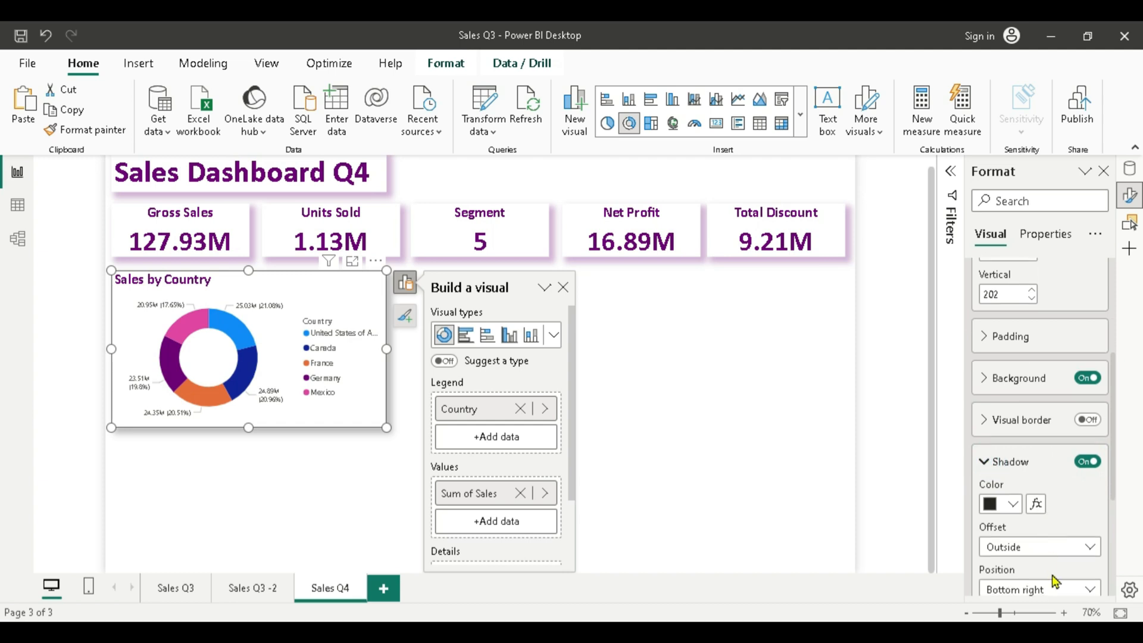
click(1012, 504)
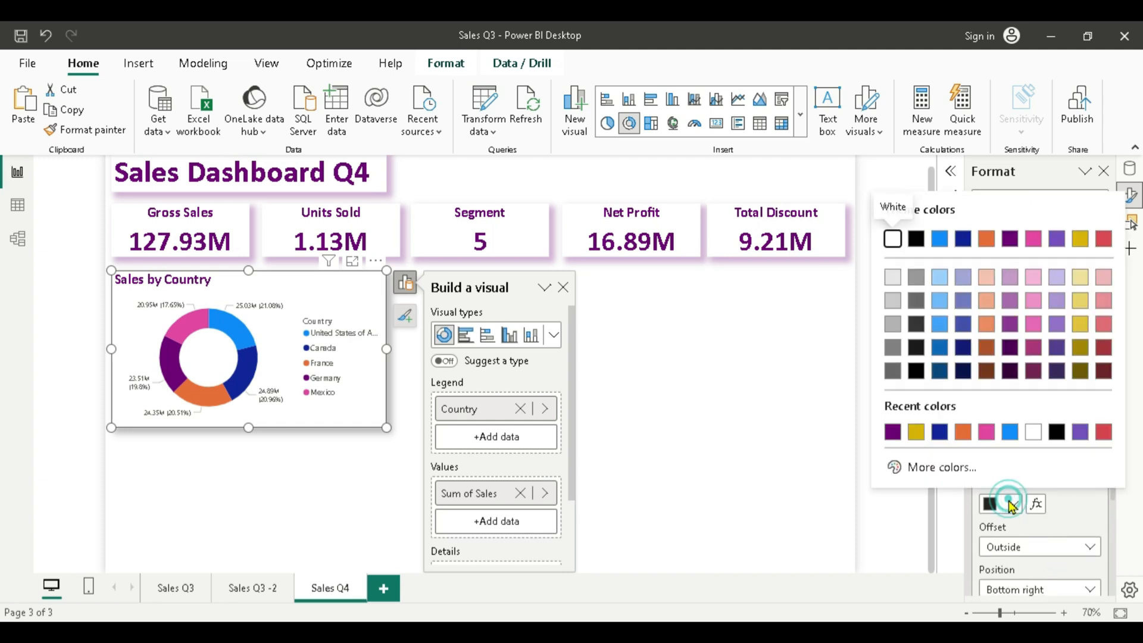
click(892, 431)
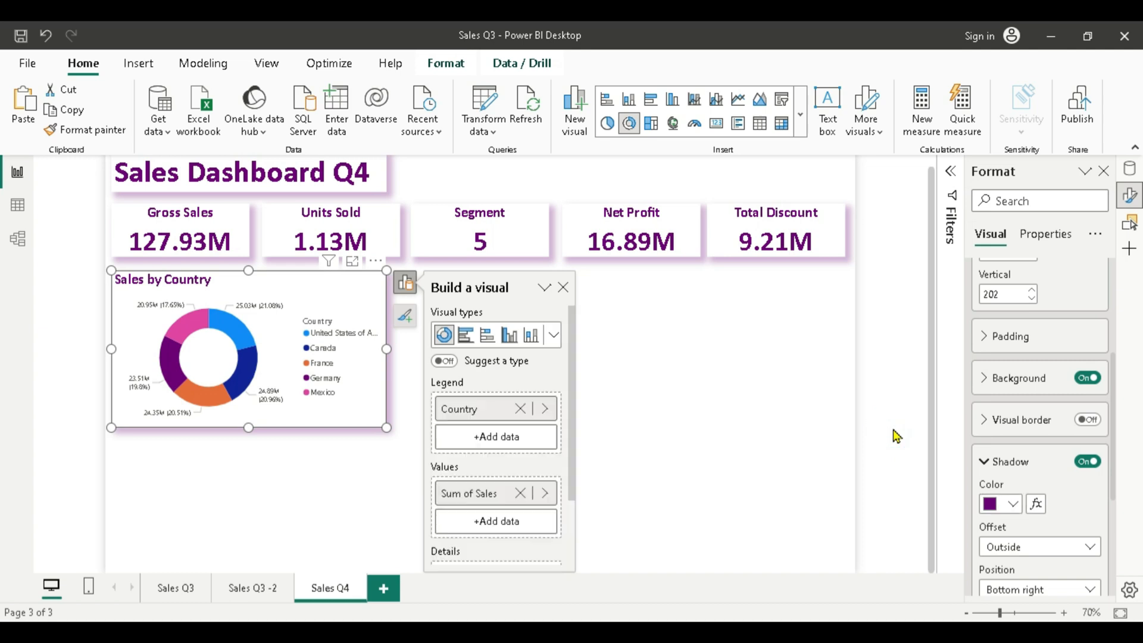
click(663, 356)
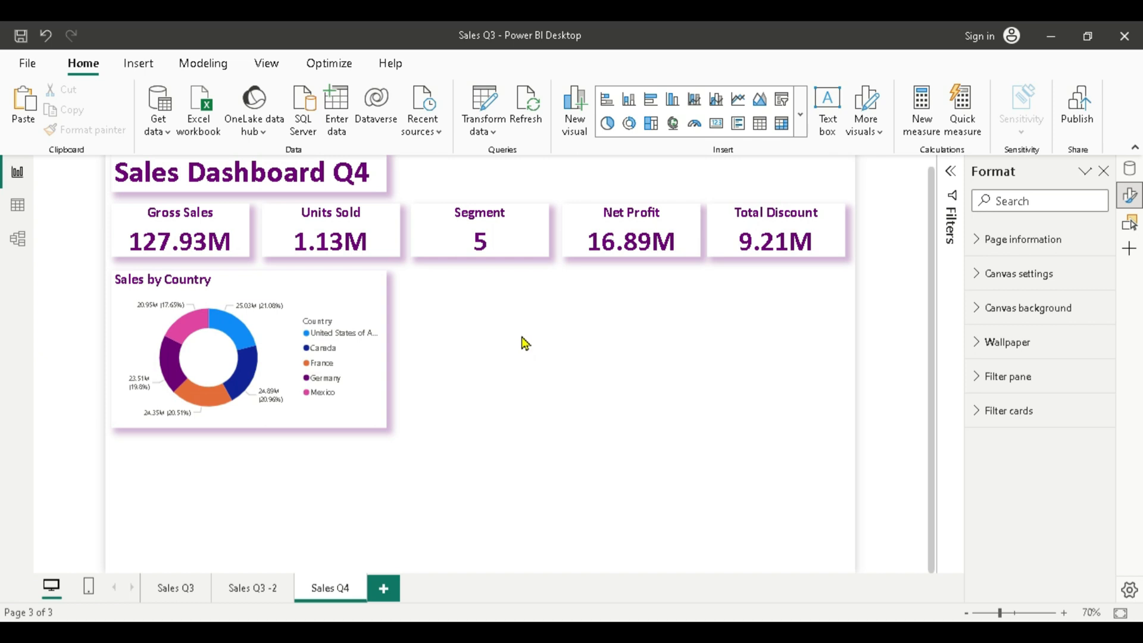
Insert a stacked column chart below the donut chart with Product on the X-axis and Units Sold on the Y-axis.
click(632, 100)
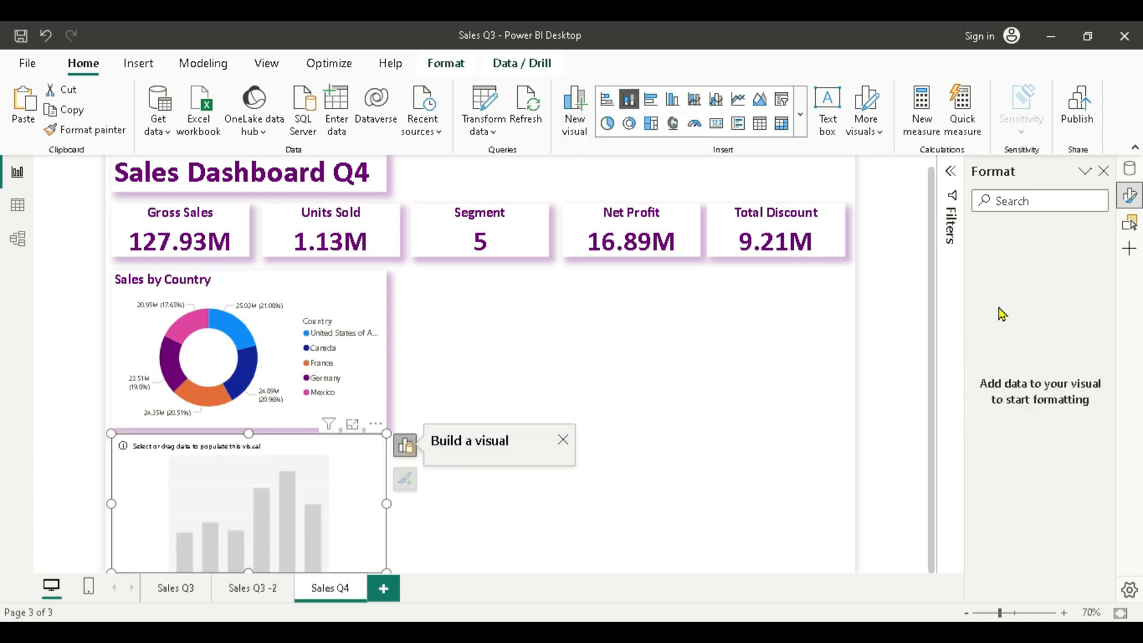
click(1129, 173)
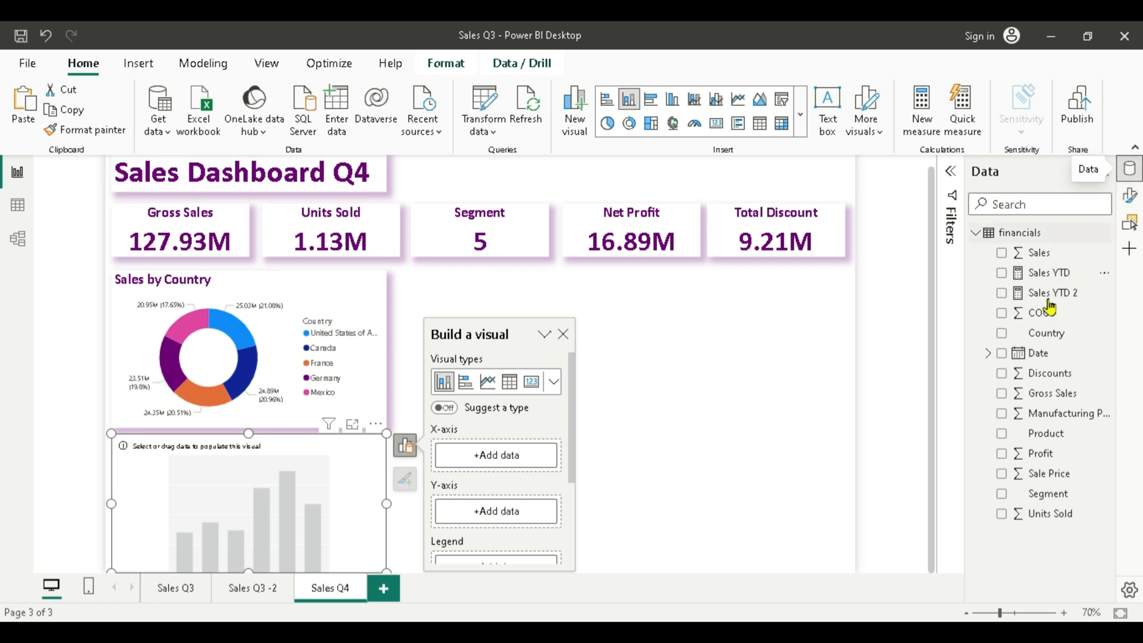
click(1001, 439)
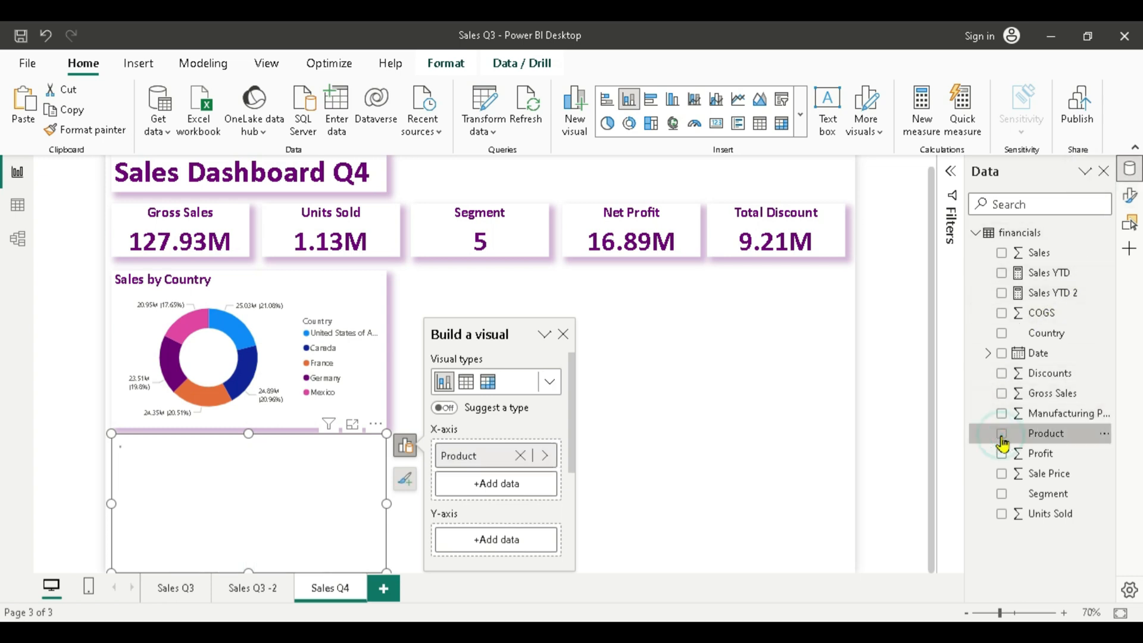
click(1001, 514)
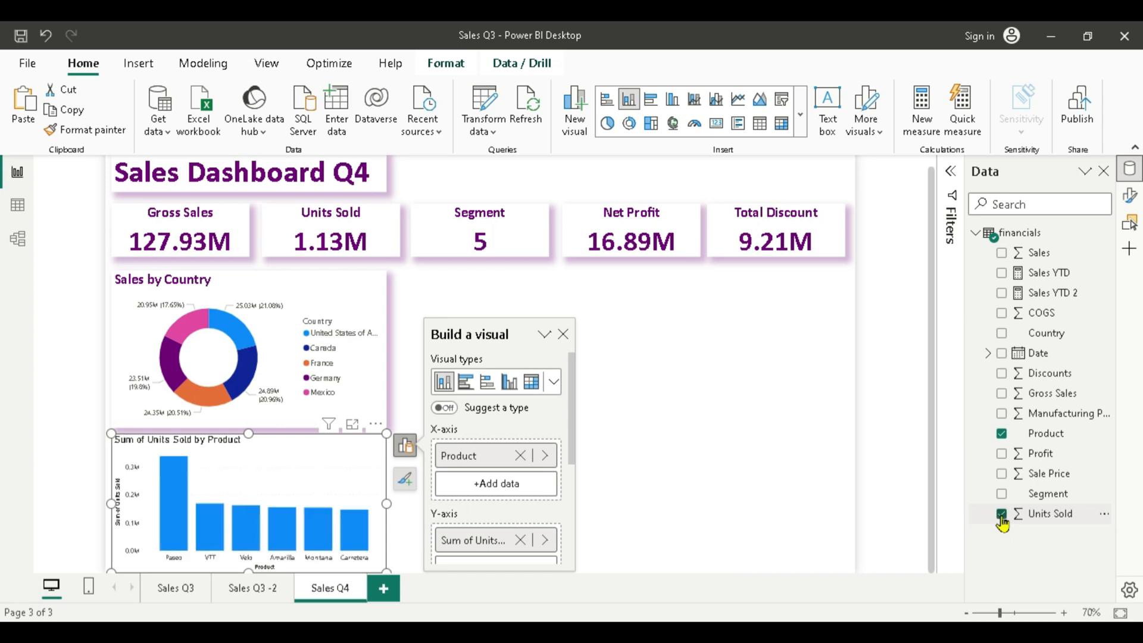
Turn on the column chart's shadow, color it dark purple, and collapse the shadow options.
click(1128, 199)
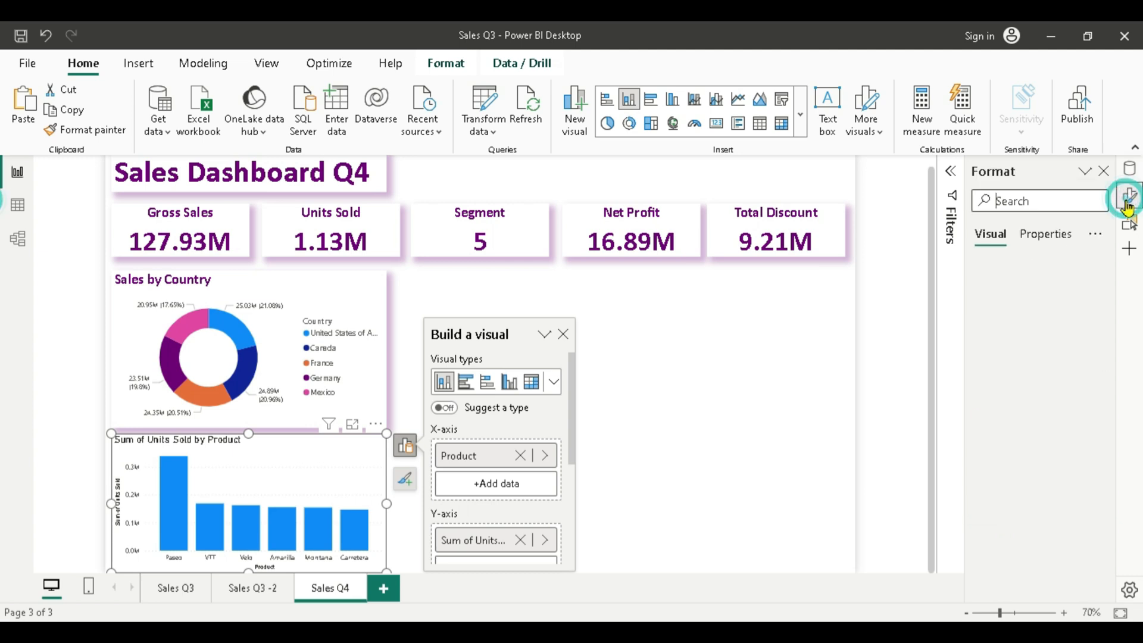
scroll(1061, 378, down, 2)
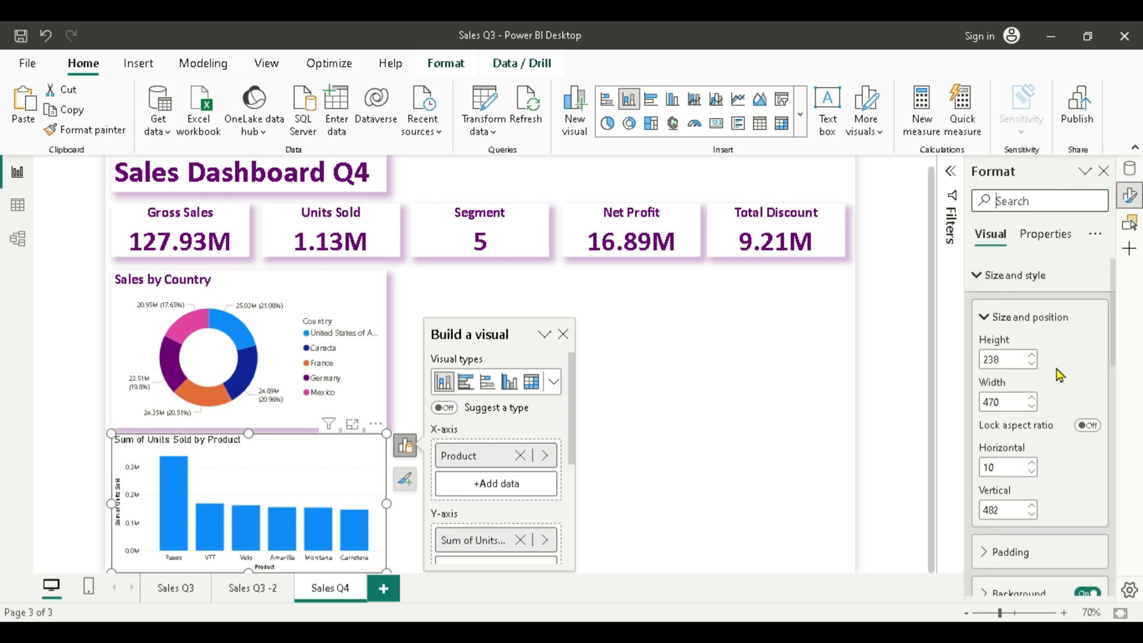
scroll(1063, 384, down, 2)
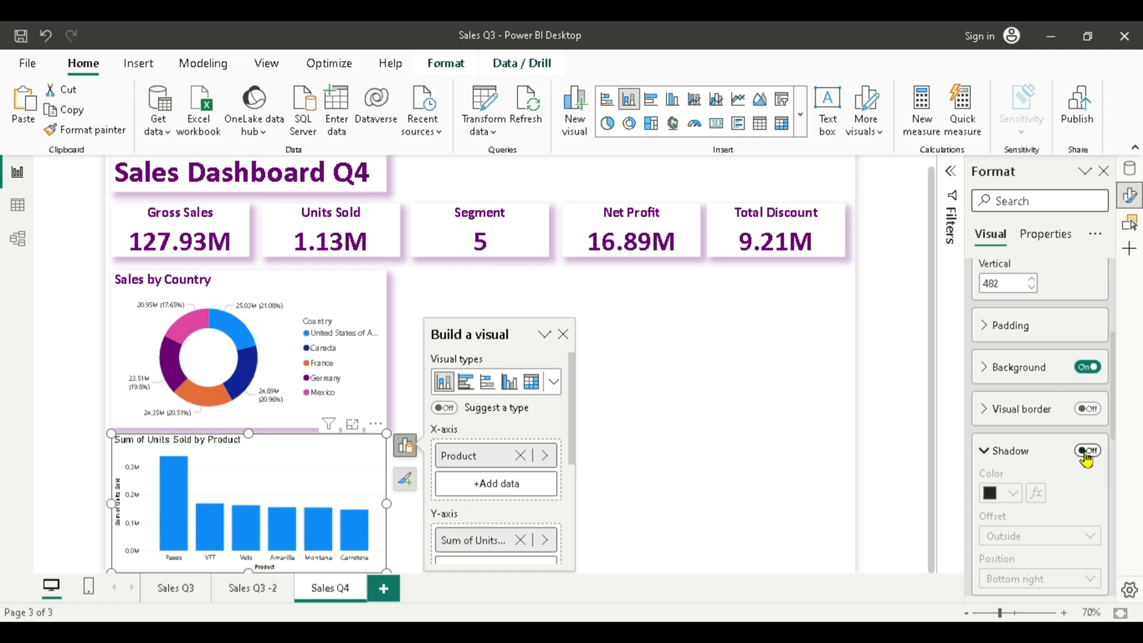
click(1084, 451)
click(1012, 492)
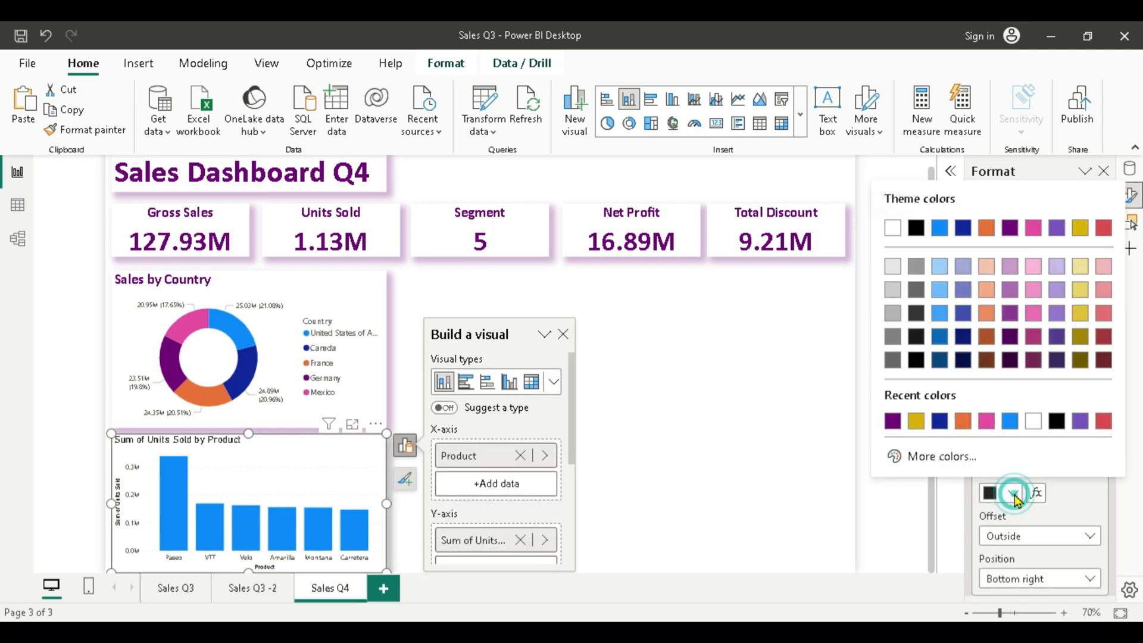
click(892, 421)
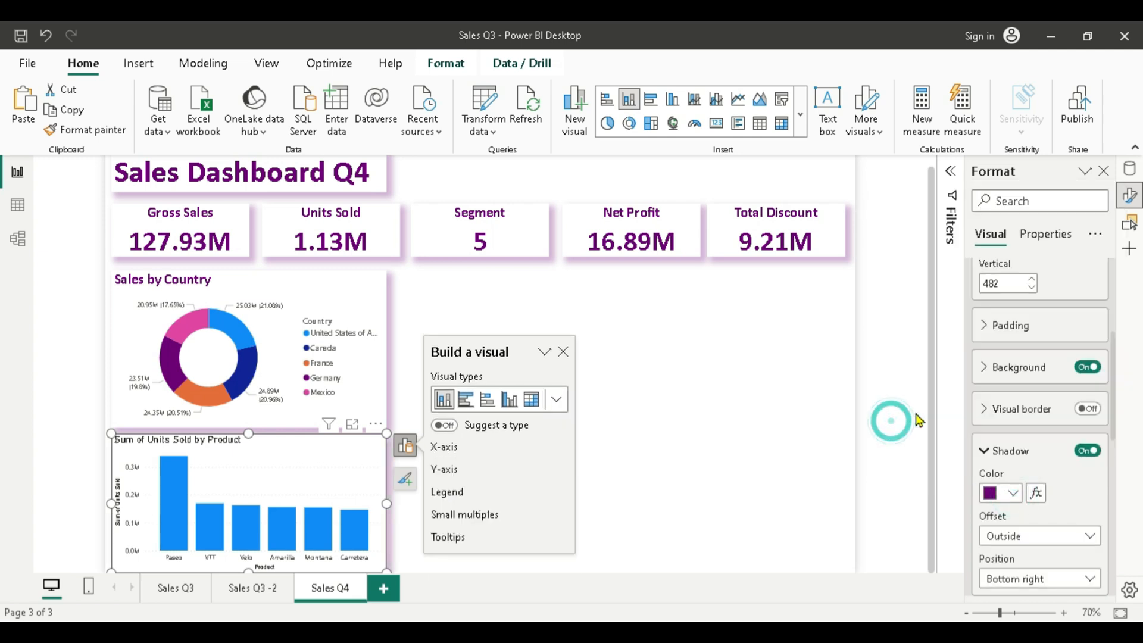
click(981, 451)
Shorten the column chart's title to "Units Sold by Product".
click(978, 519)
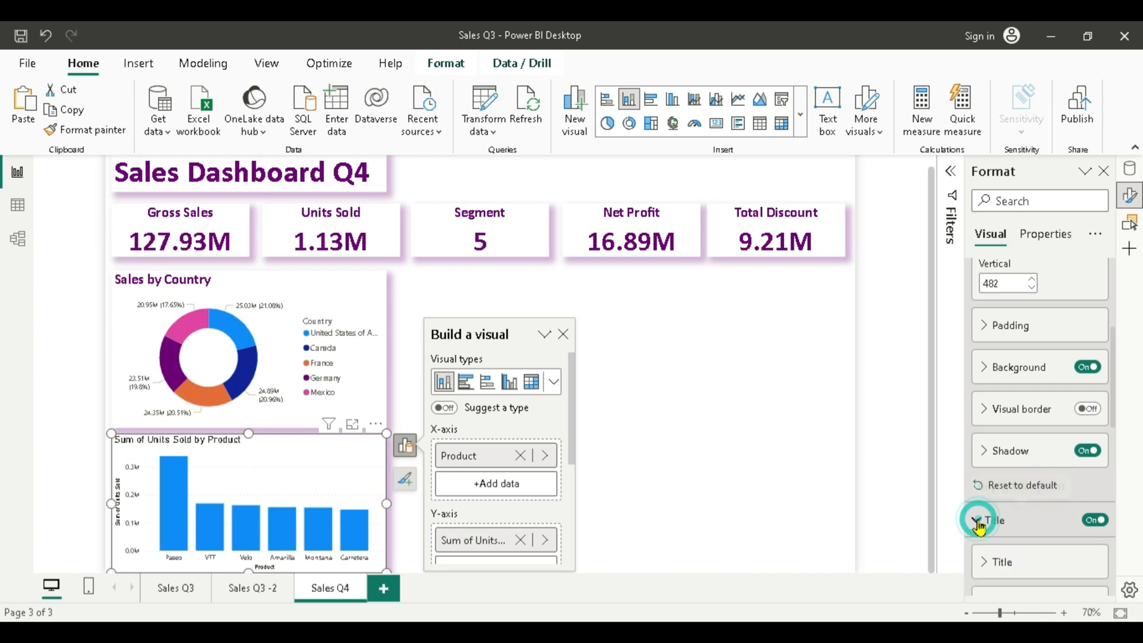
scroll(1043, 507, down, 2)
click(984, 435)
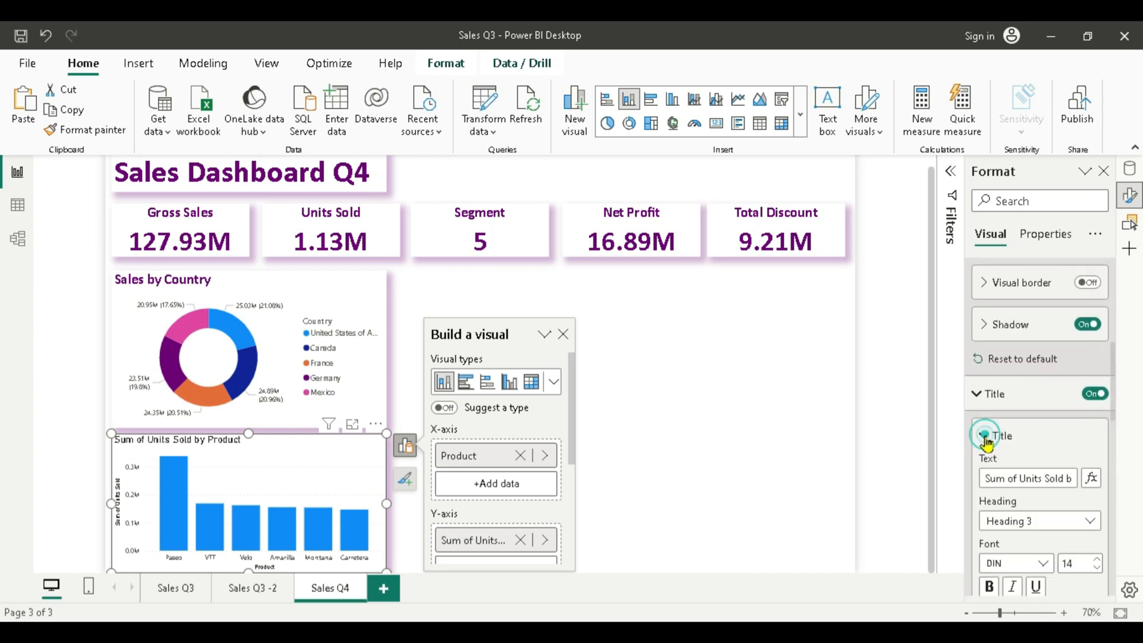
drag(1020, 477, 971, 484)
key(BackSpace)
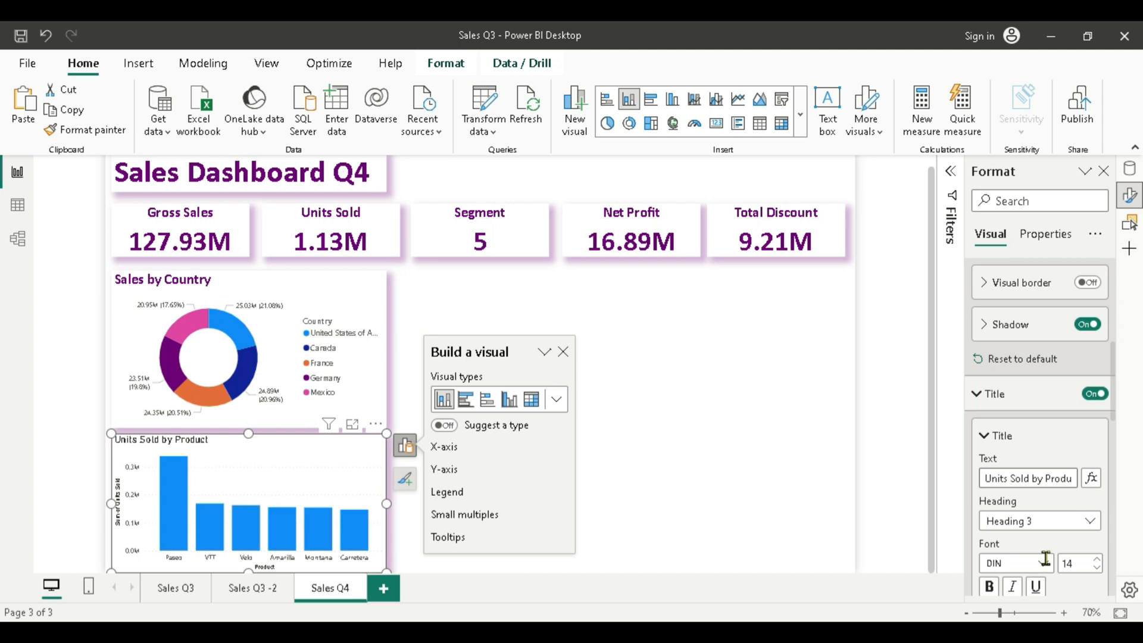
Format the column chart's title in bold Calibri, size 18, with the dark purple color, and collapse its title options.
scroll(1049, 572, down, 3)
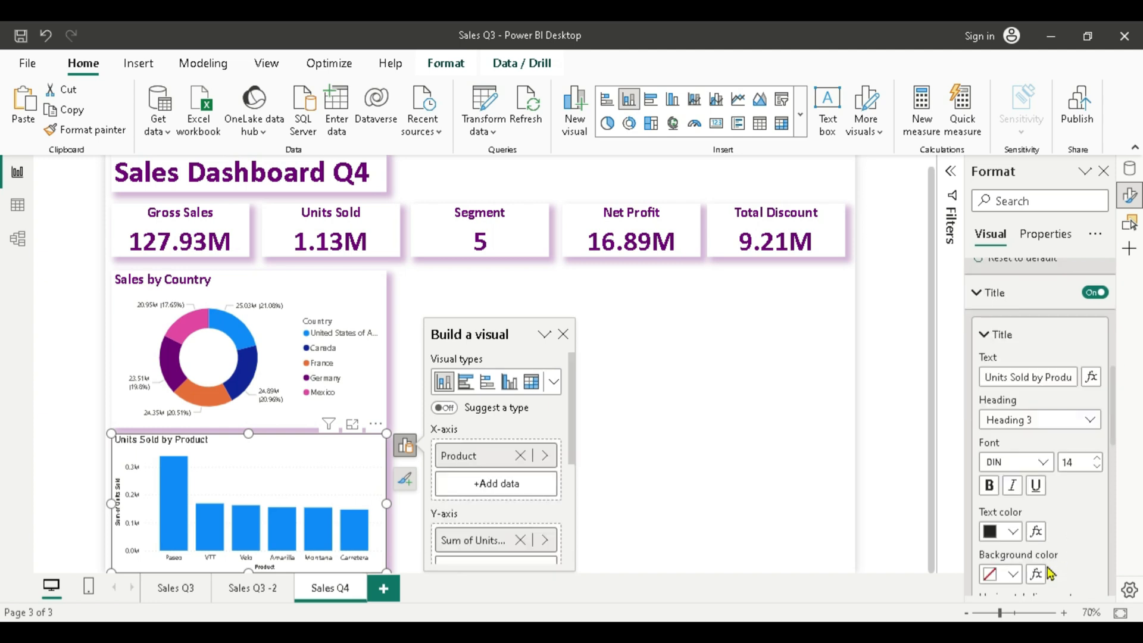
click(1042, 461)
click(1002, 252)
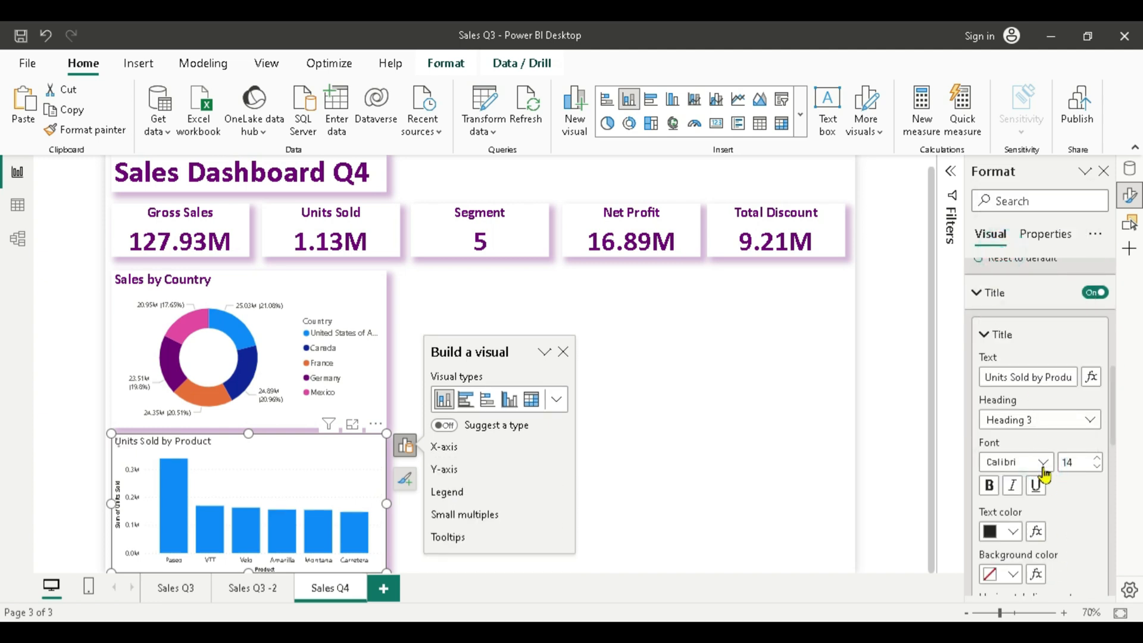
double_click(1073, 462)
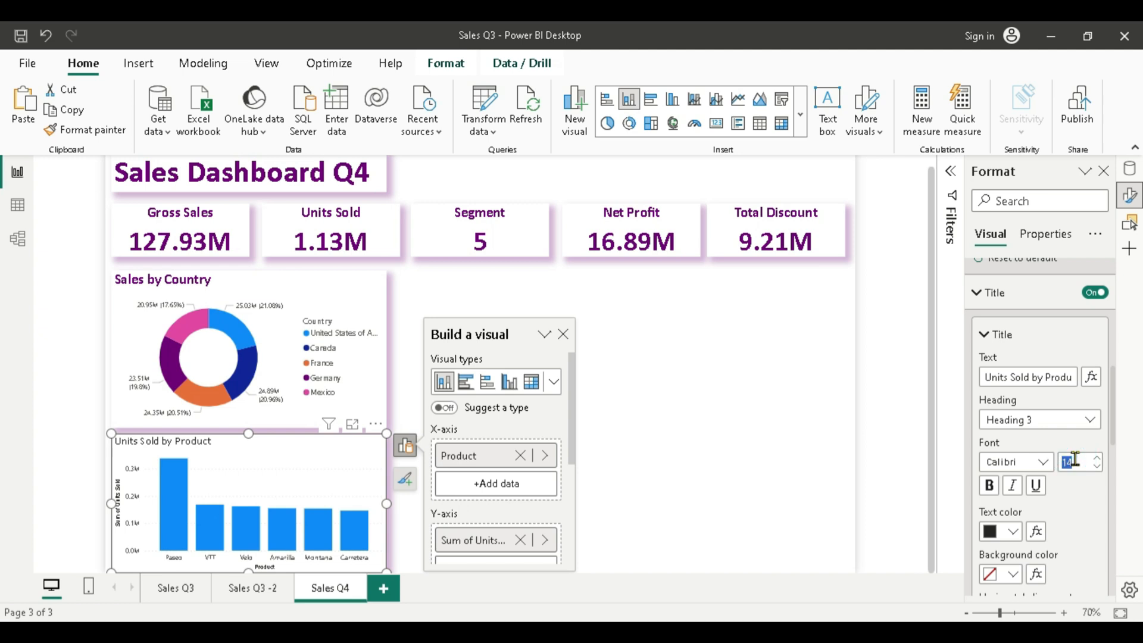
text(18)
click(988, 485)
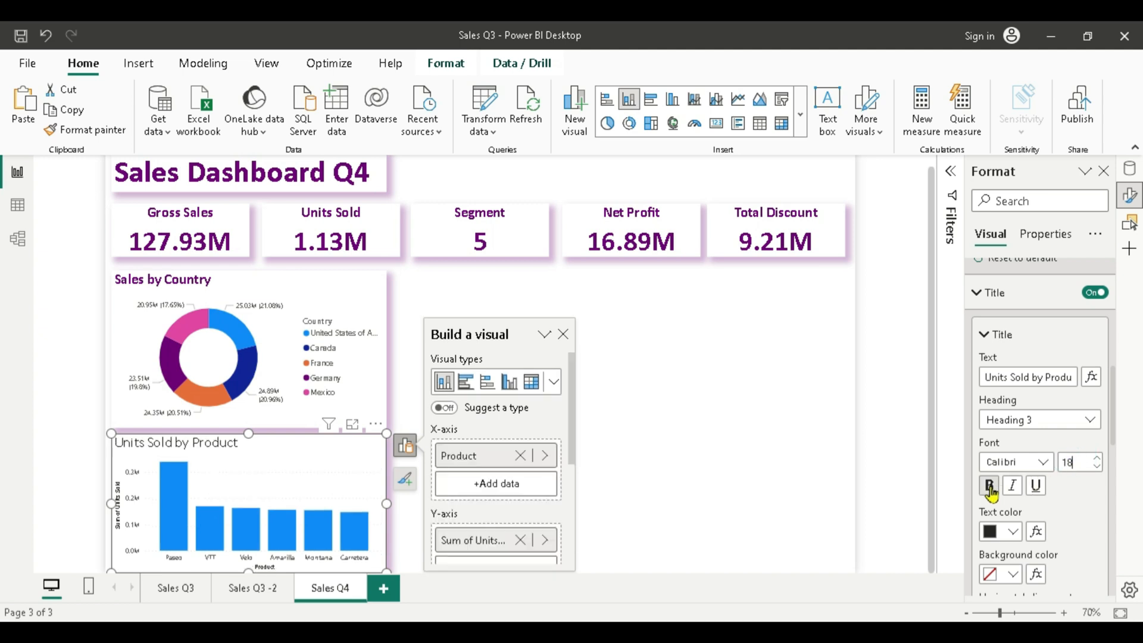
click(1013, 530)
click(893, 459)
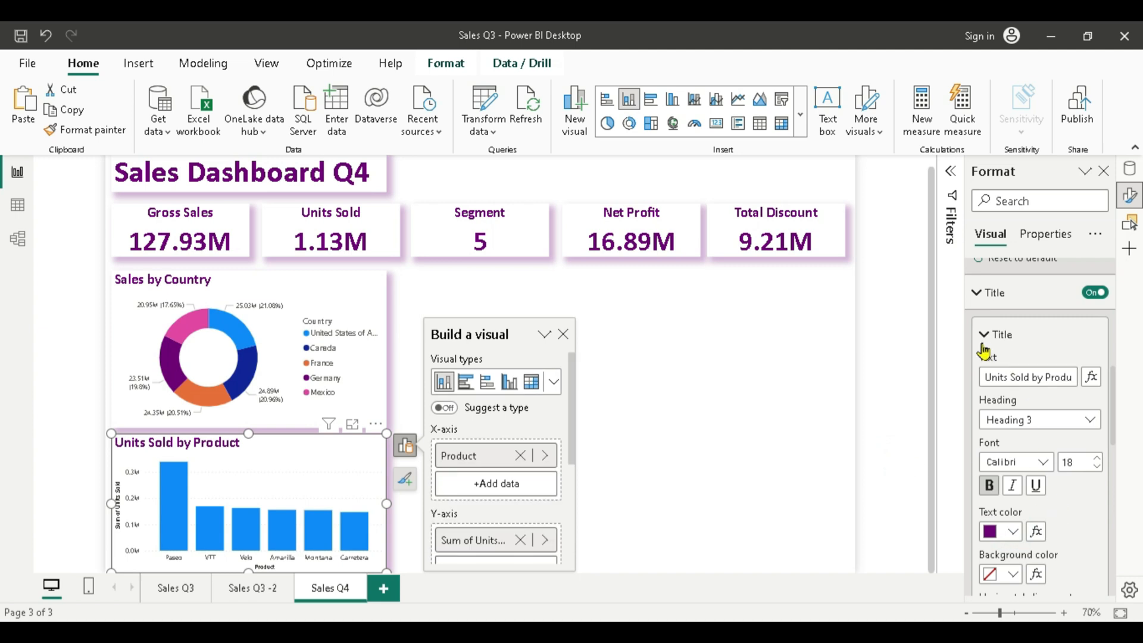
click(984, 334)
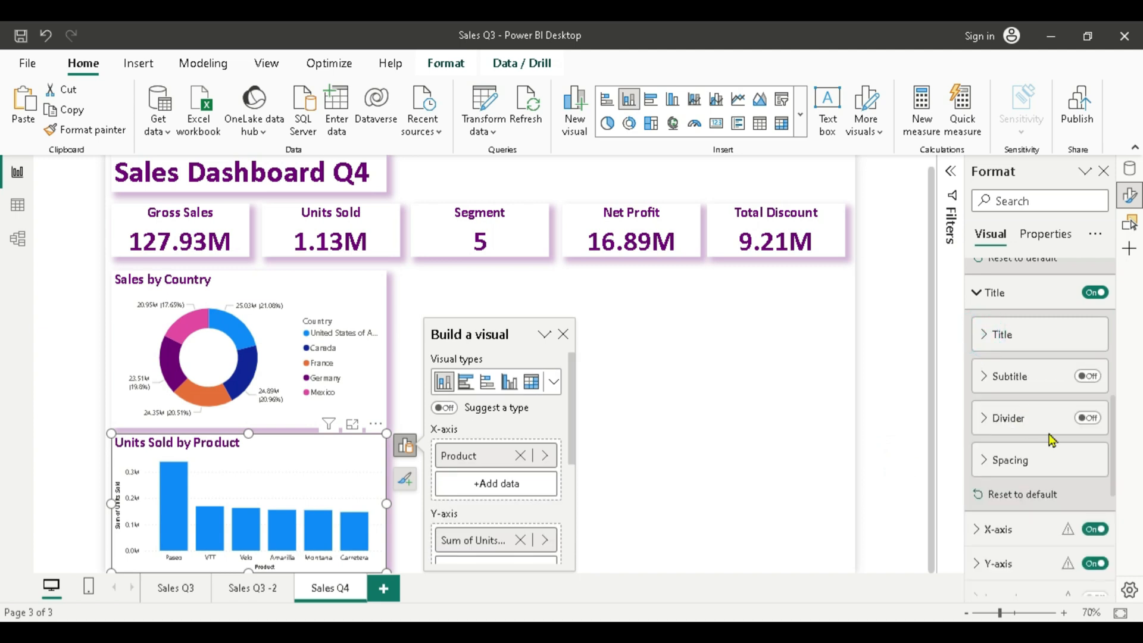
Turn on data labels for the column chart, keeping their default options.
scroll(1051, 440, down, 4)
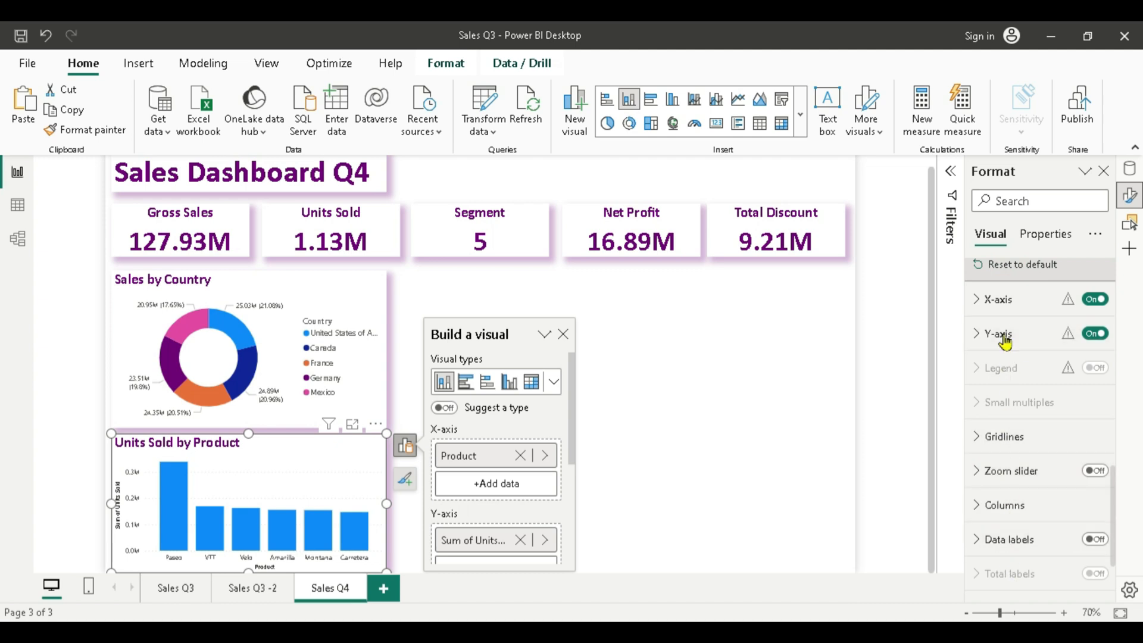
scroll(1098, 476, down, 2)
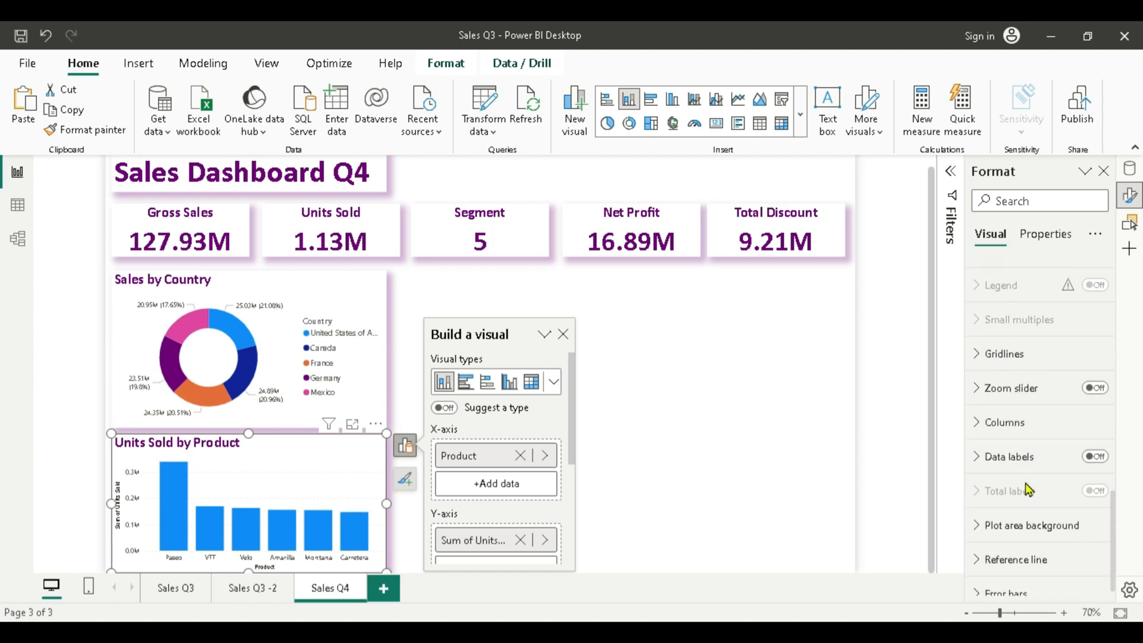
click(1095, 456)
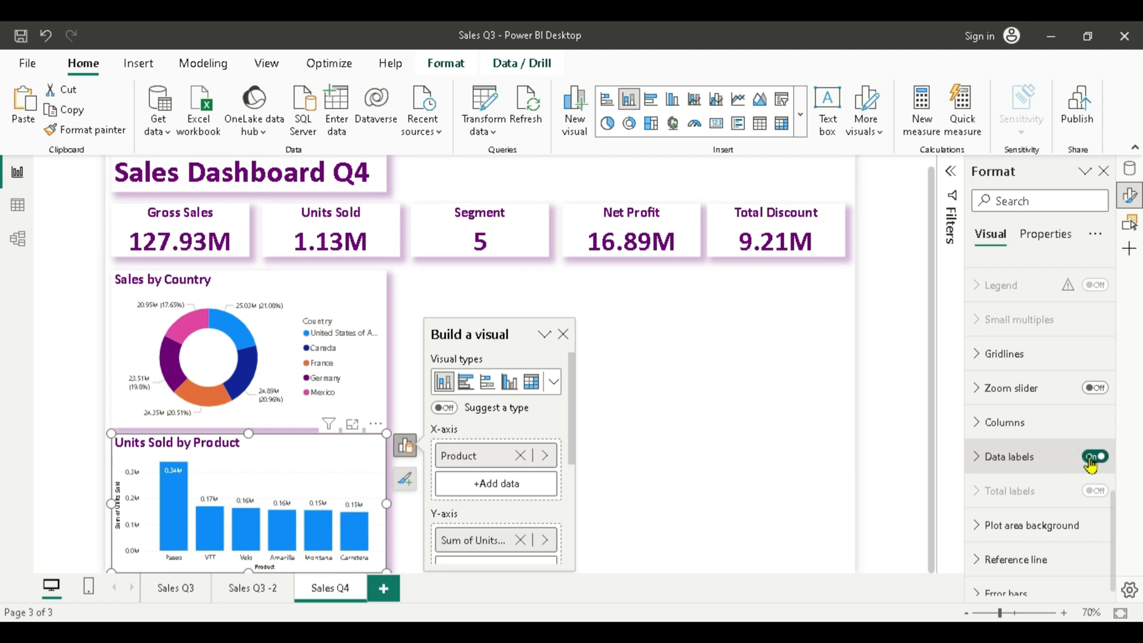
click(976, 457)
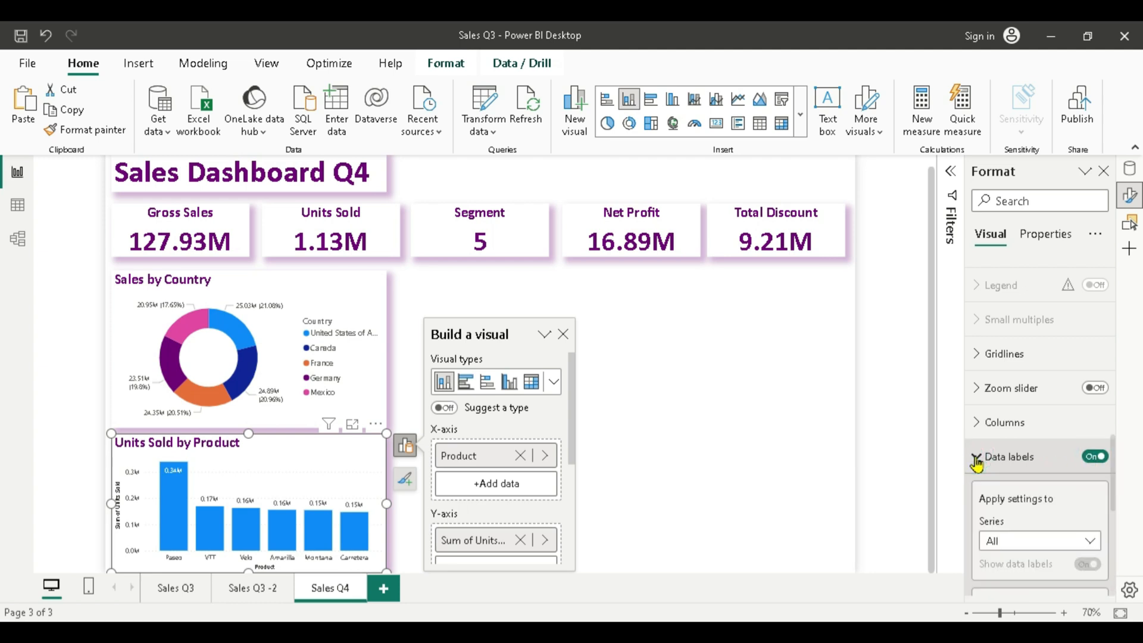
scroll(1033, 468, down, 2)
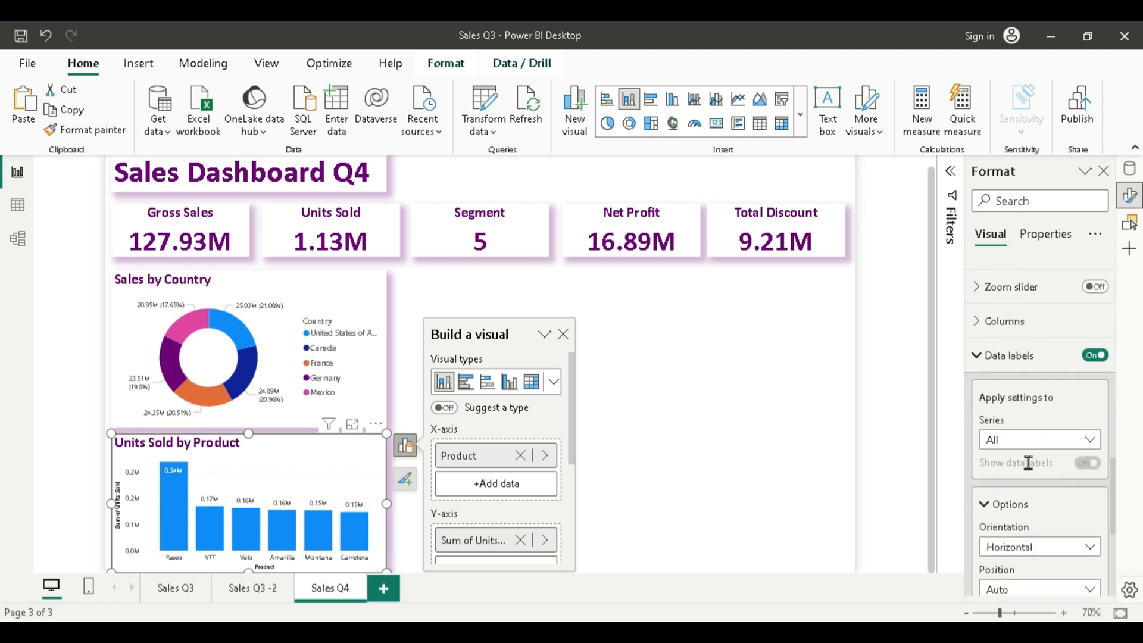
click(978, 368)
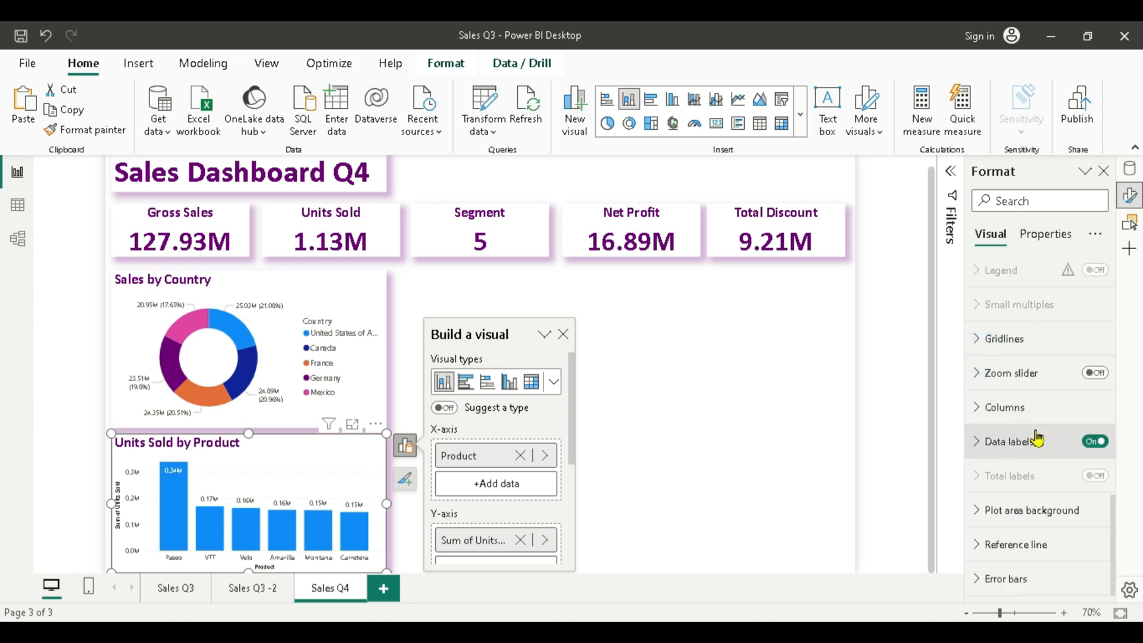
scroll(1037, 438, up, 2)
scroll(1037, 438, down, 2)
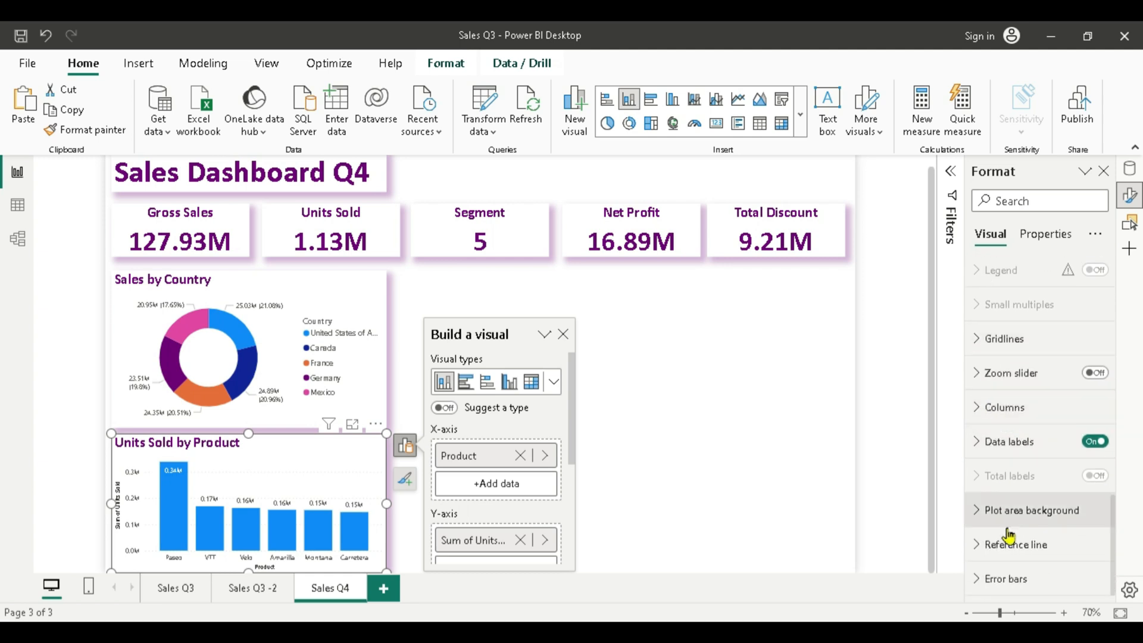
Enable individual colors for the chart's columns, coloring Paseo dark purple and VTT dark blue.
click(979, 407)
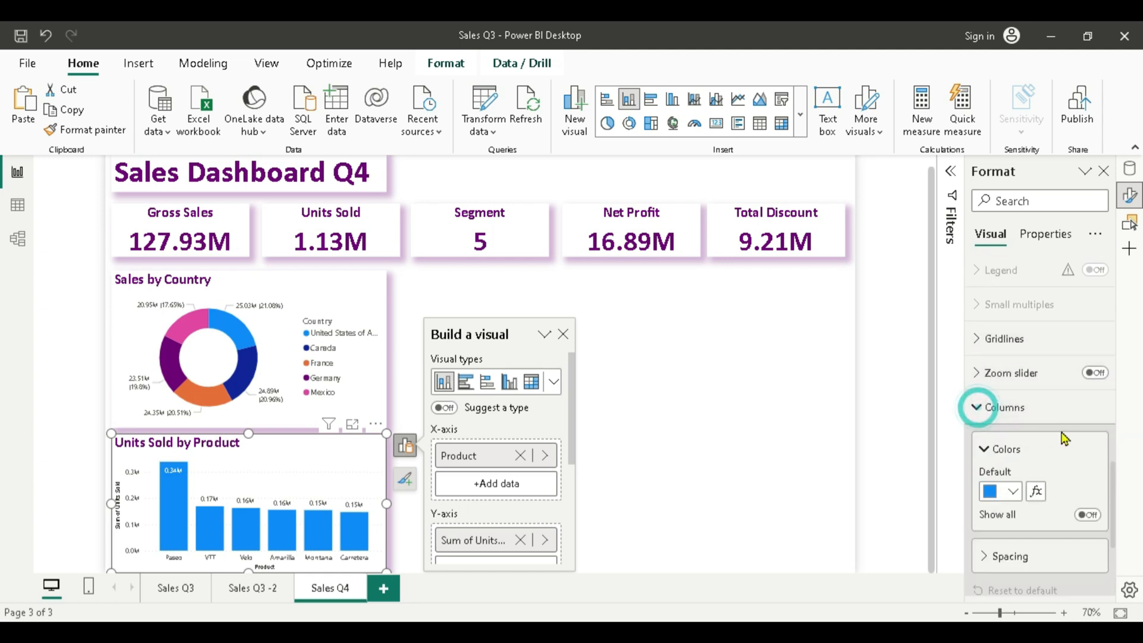
scroll(1072, 441, down, 2)
scroll(1071, 440, down, 1)
click(1088, 414)
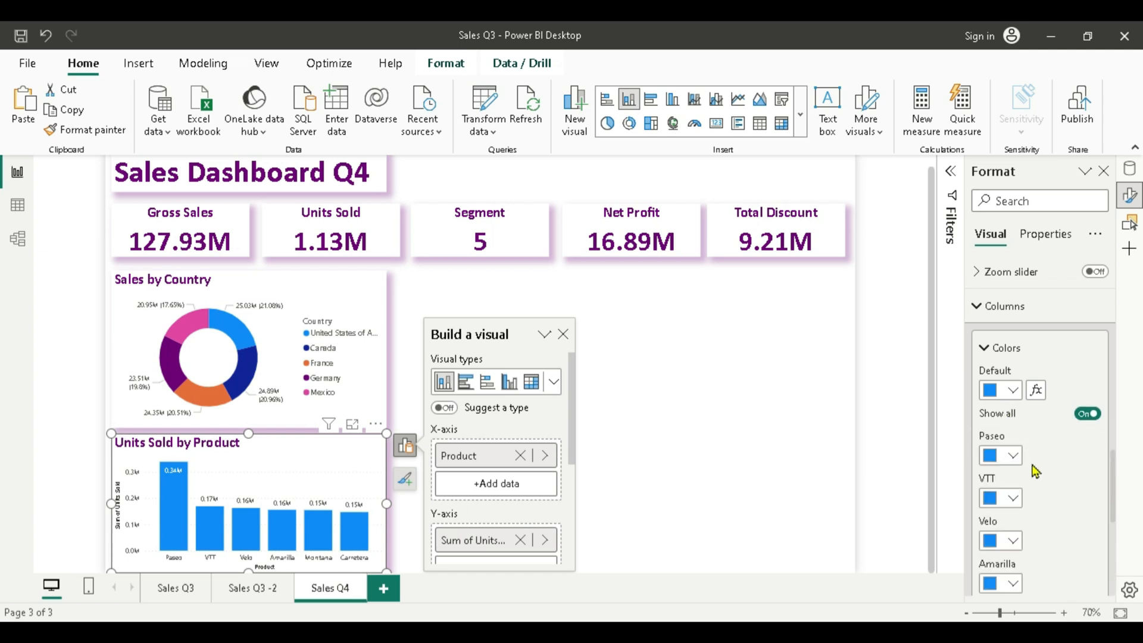
scroll(1036, 472, down, 3)
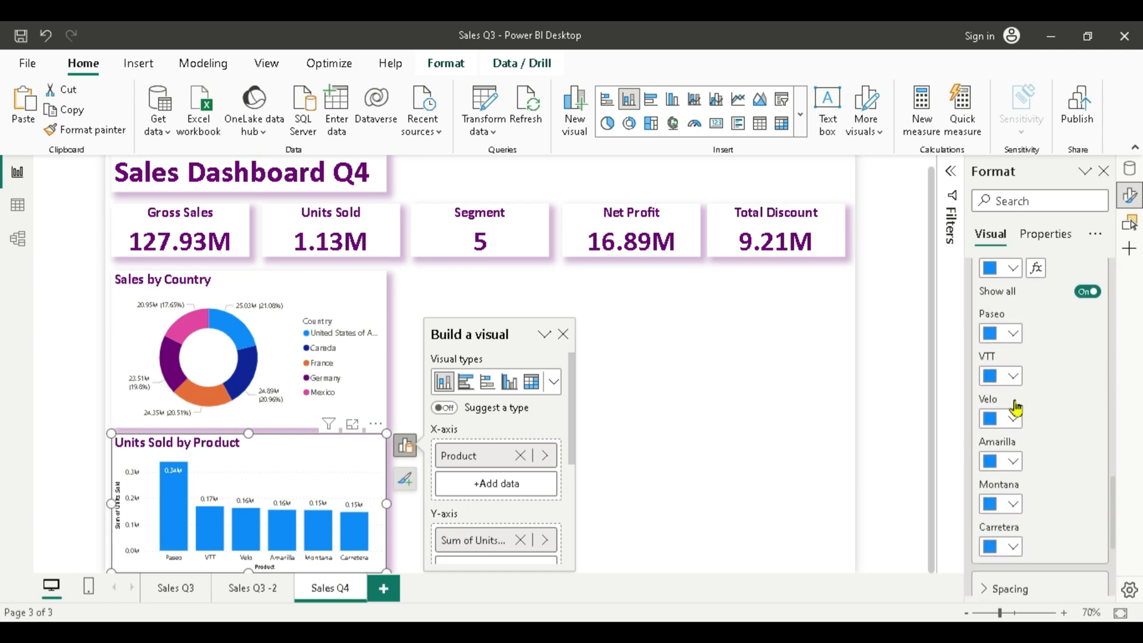
click(1012, 333)
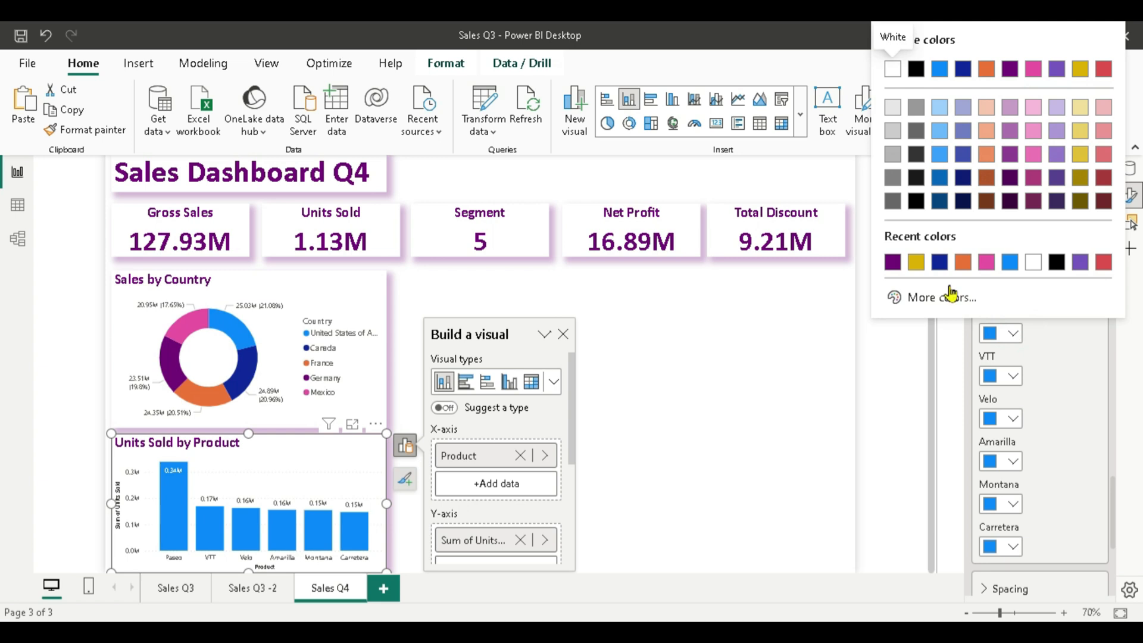
click(892, 262)
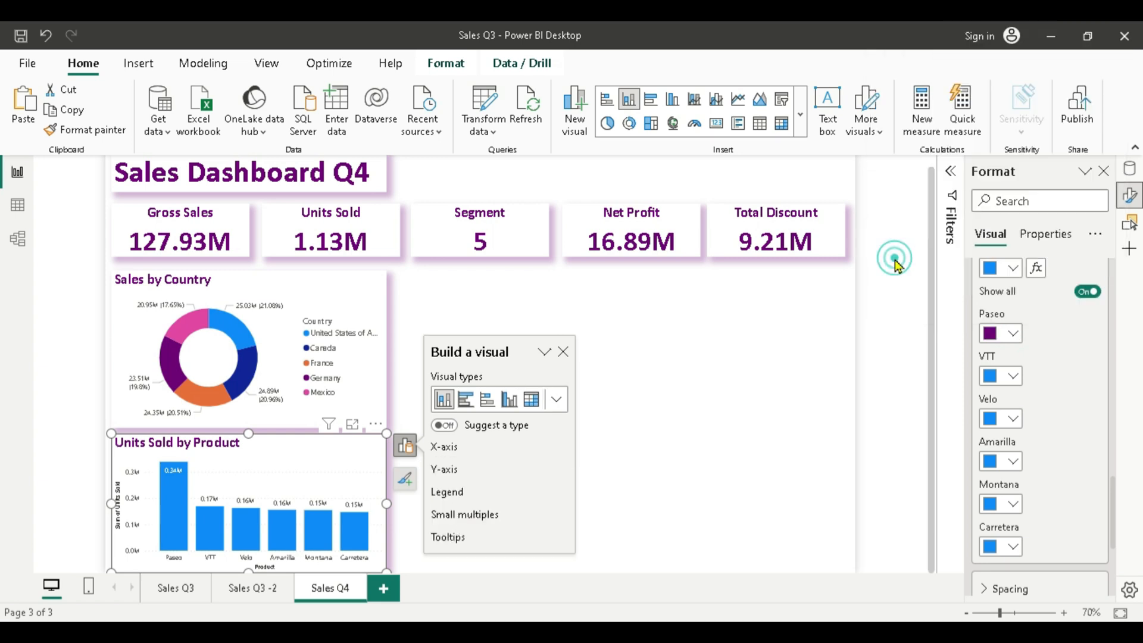
click(1013, 376)
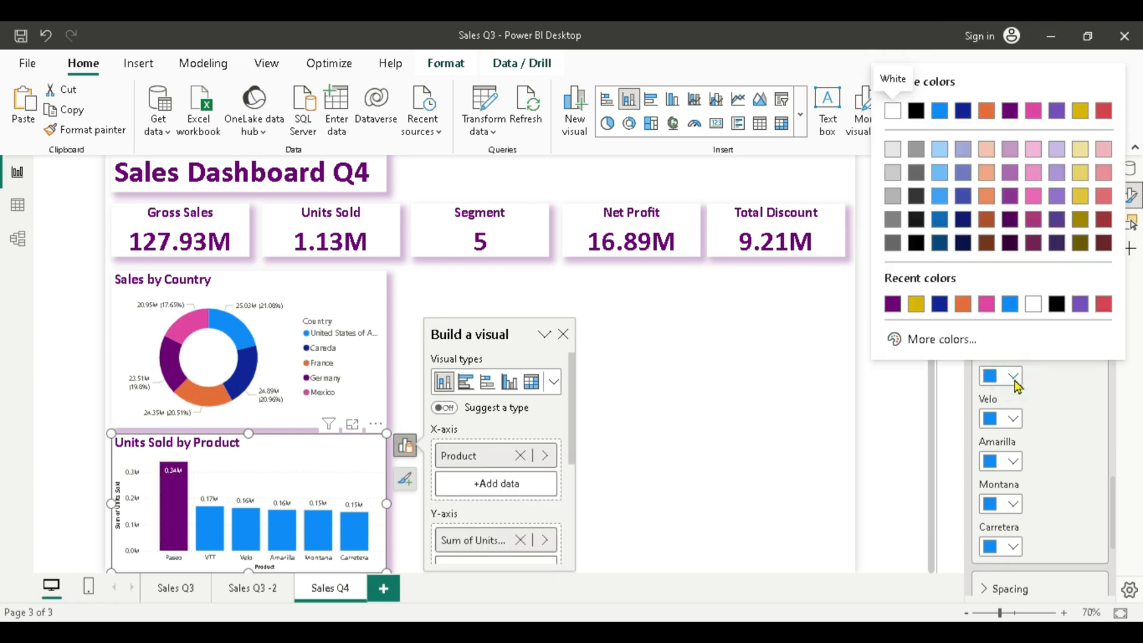
click(939, 304)
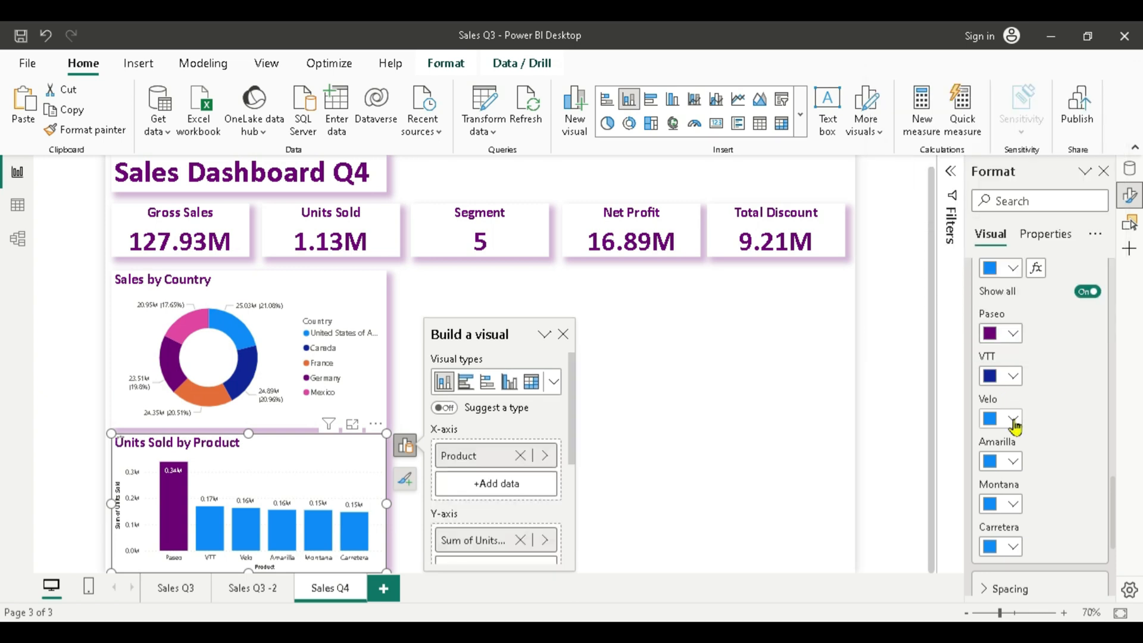
Color the Velo column pink, Amarilla orange and Montana light purple, and collapse the column options.
click(1013, 419)
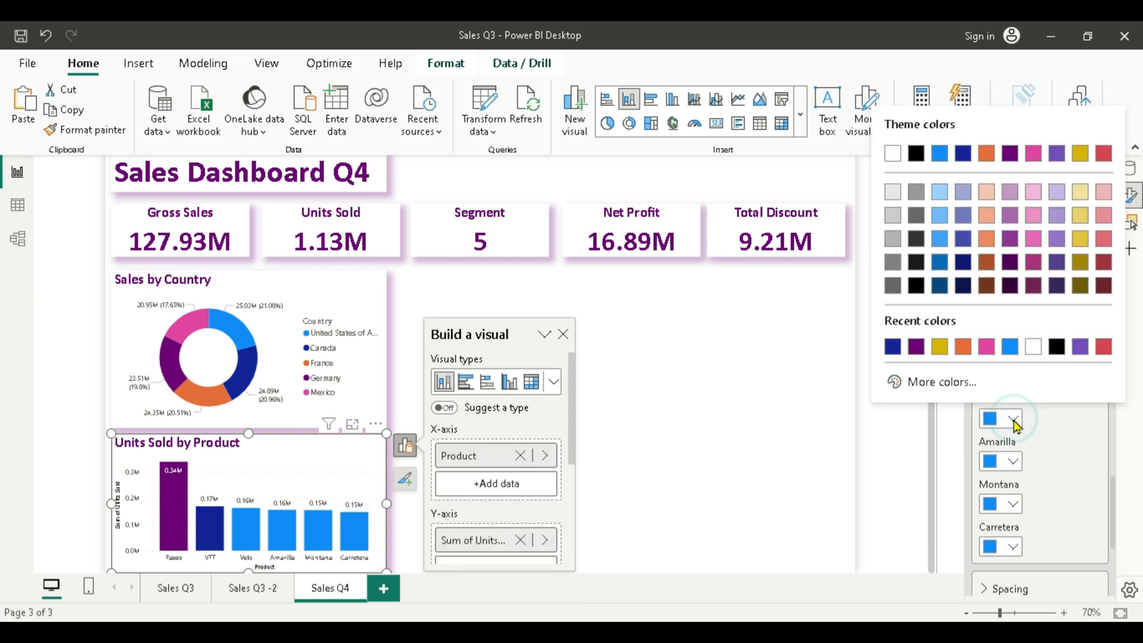
click(986, 351)
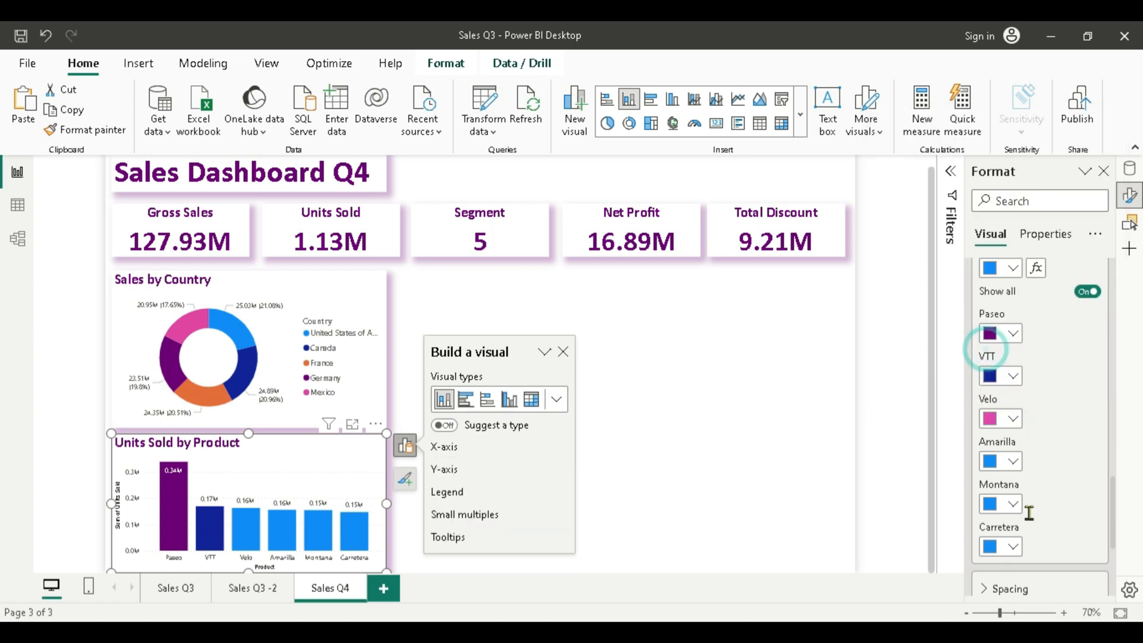
click(1013, 463)
click(986, 389)
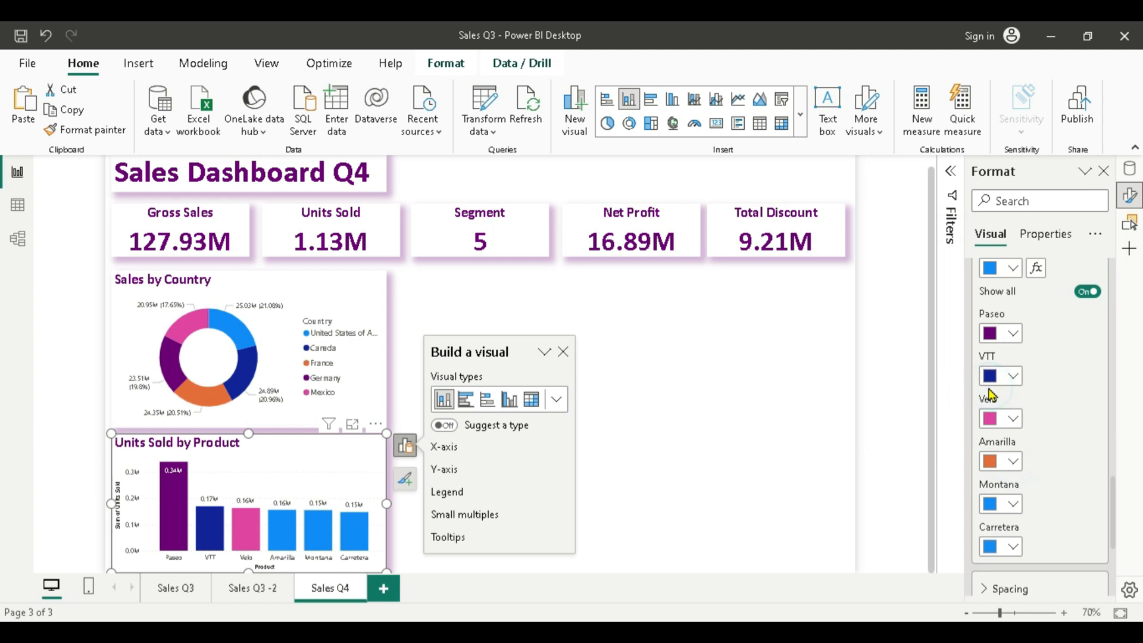
click(1013, 505)
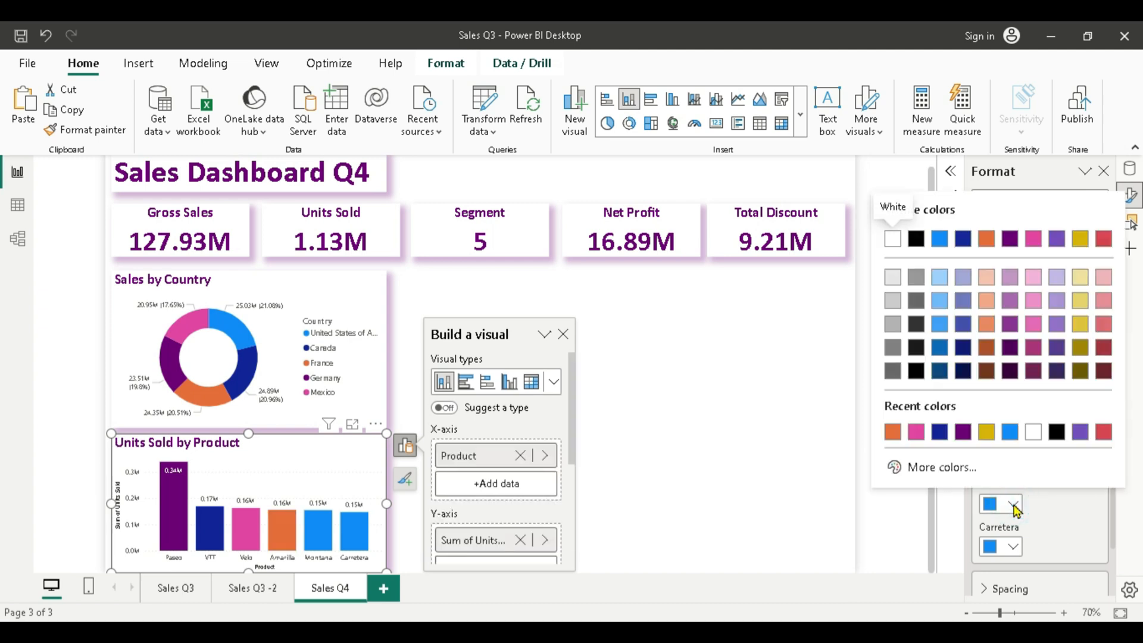
click(1087, 444)
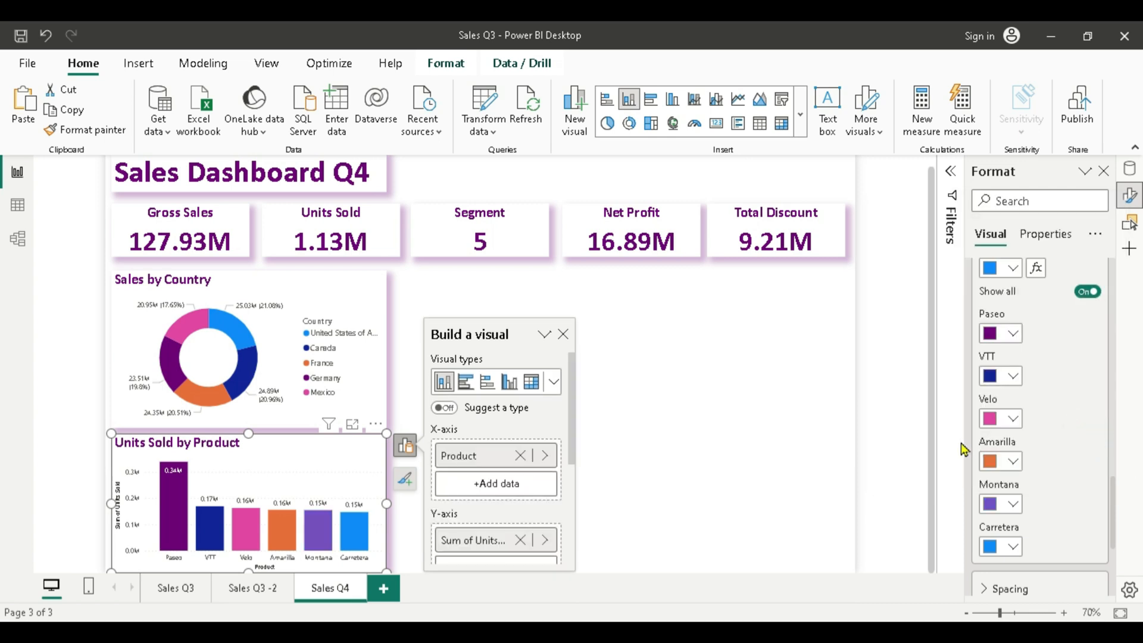
scroll(1022, 355, up, 3)
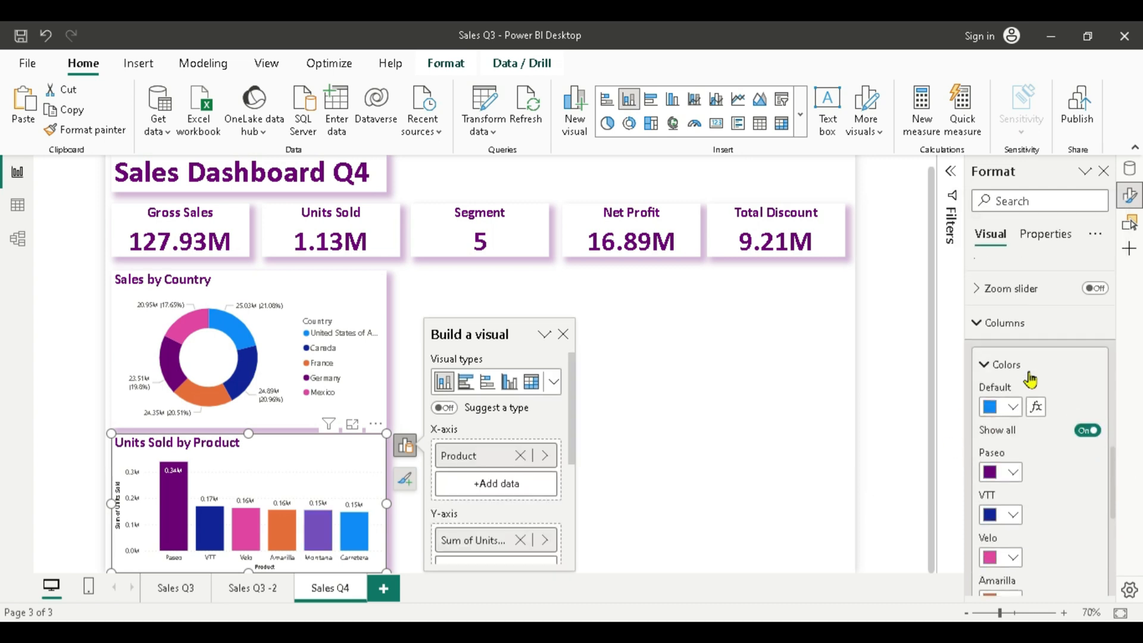
click(980, 323)
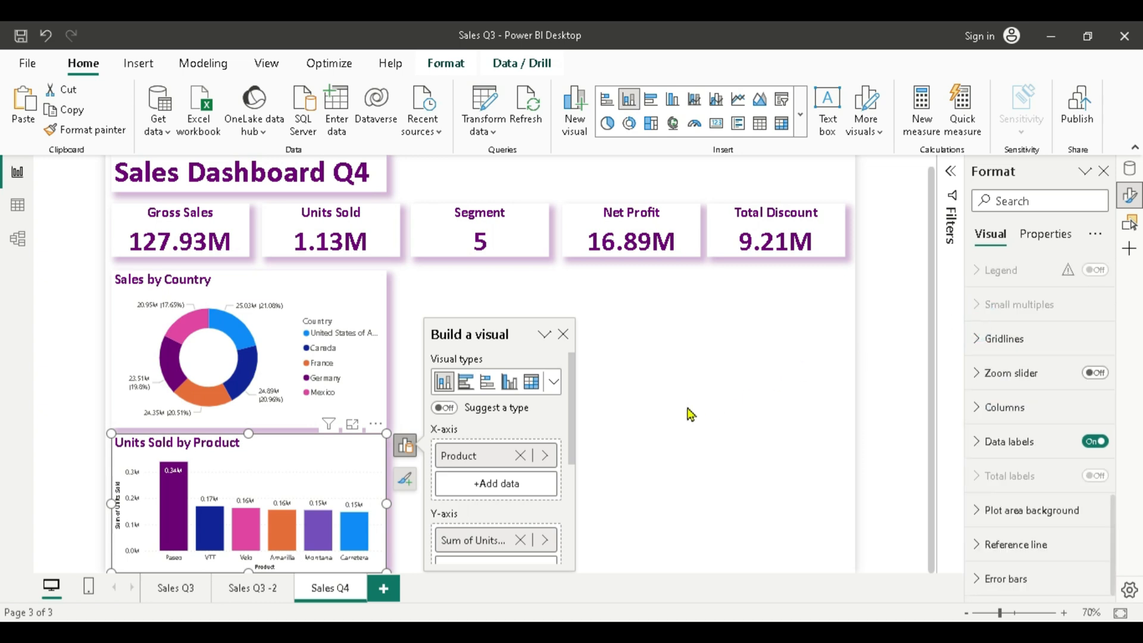
Collapse the column chart's size and style options, close its visual builder and deselect the chart.
scroll(1066, 482, up, 7)
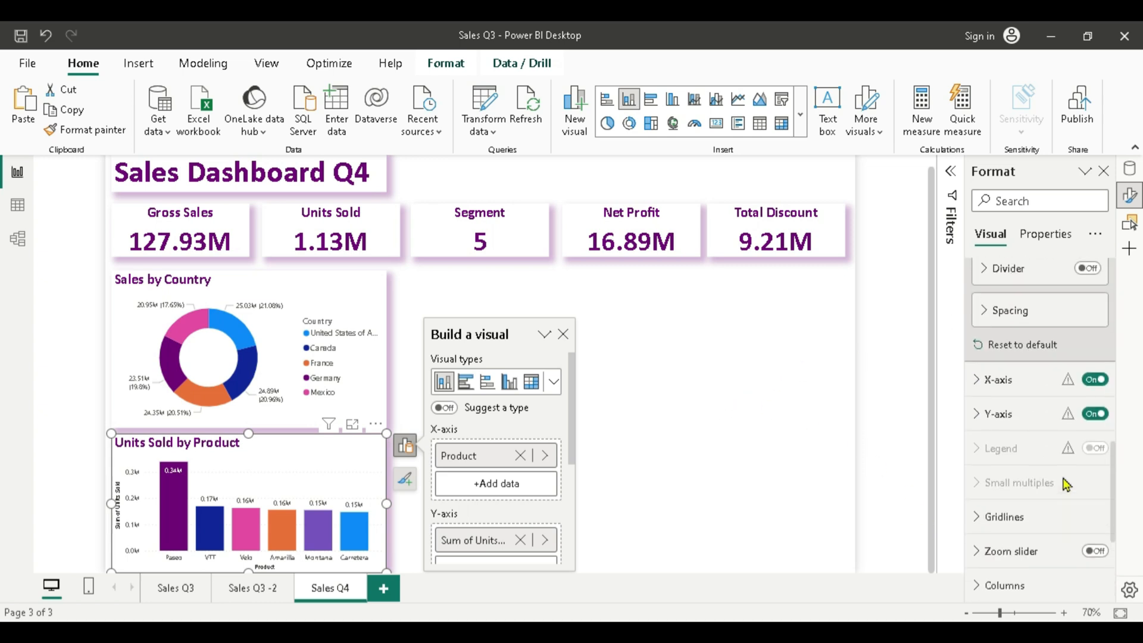
scroll(1064, 485, up, 10)
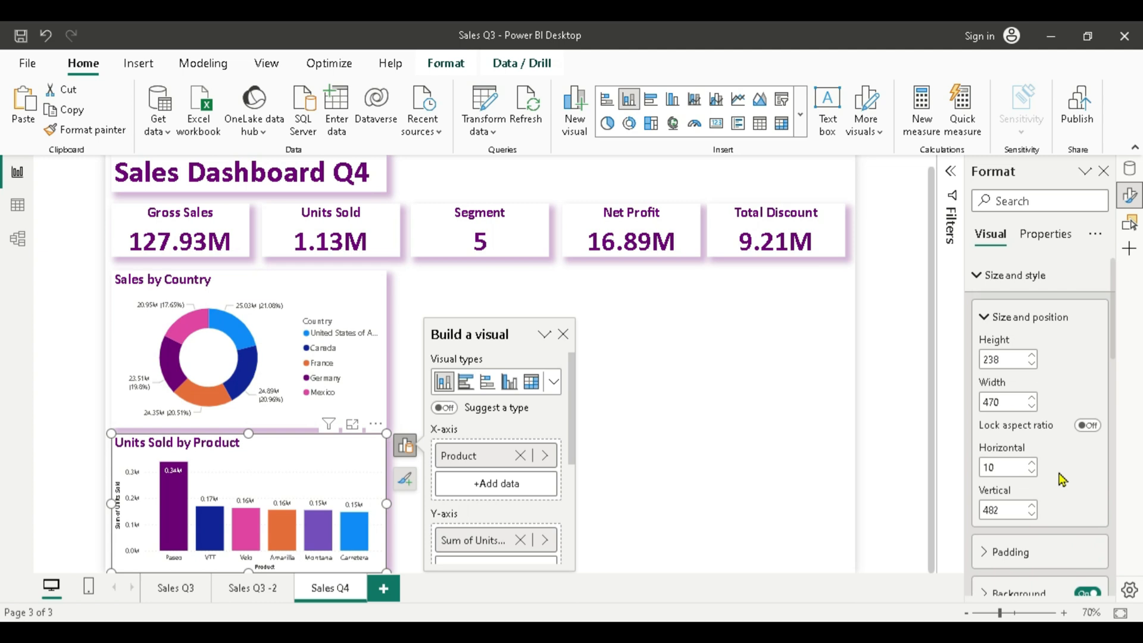
click(975, 279)
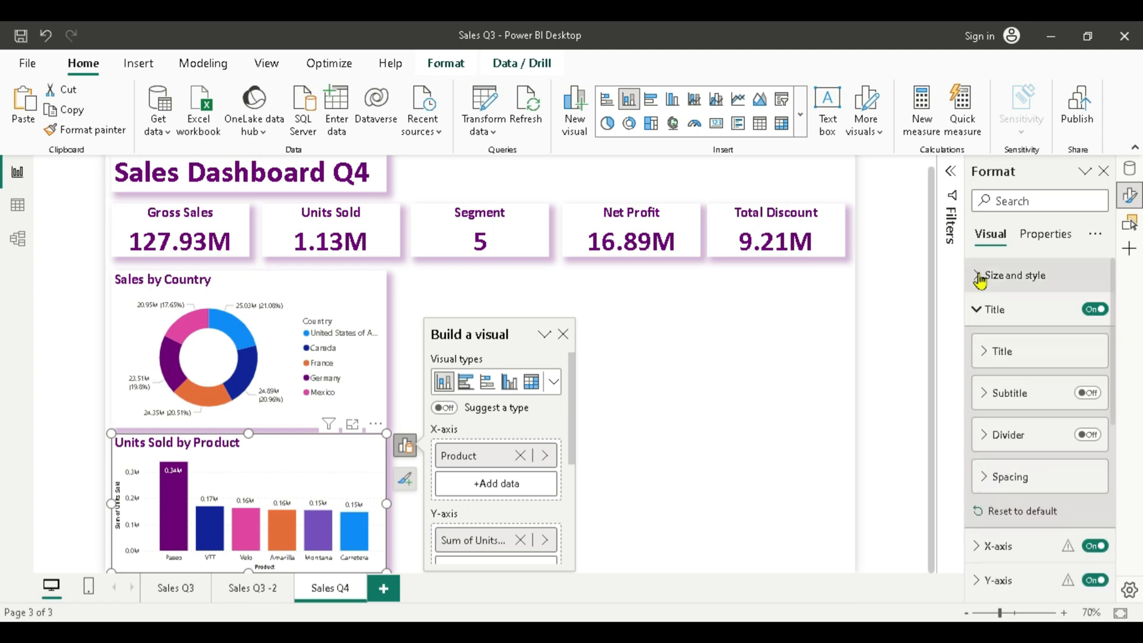
click(563, 334)
click(547, 359)
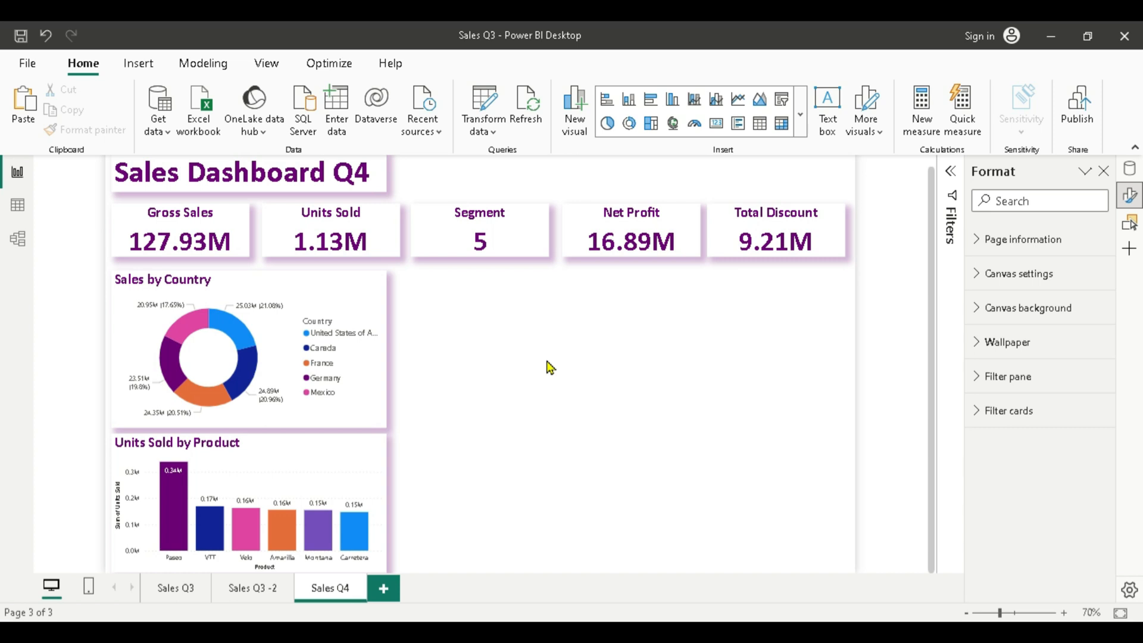
Shift the donut chart and the column chart slightly to the right, keeping them aligned with each other.
drag(315, 340, 327, 348)
click(328, 454)
drag(328, 456, 338, 459)
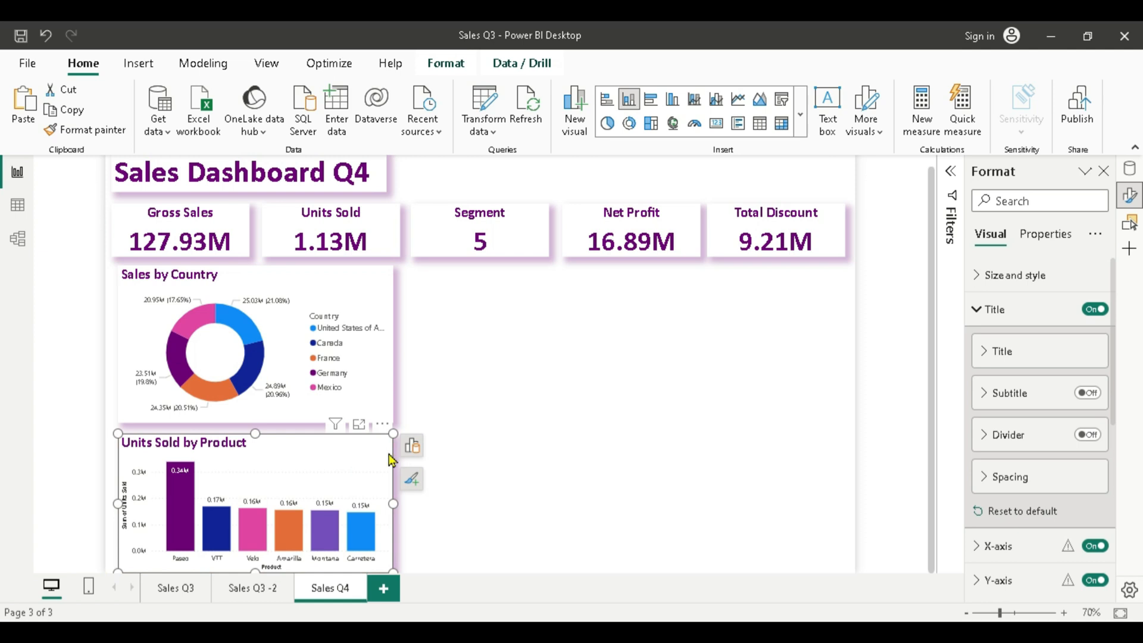
click(523, 485)
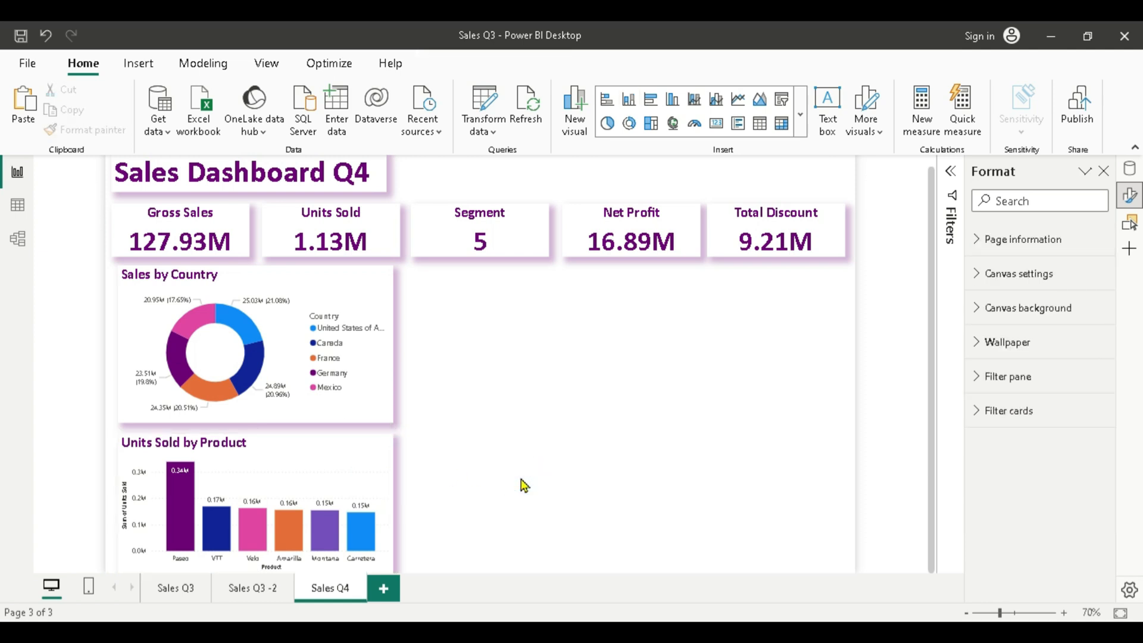
Examine the range and values options of the column chart's Y-axis.
click(308, 464)
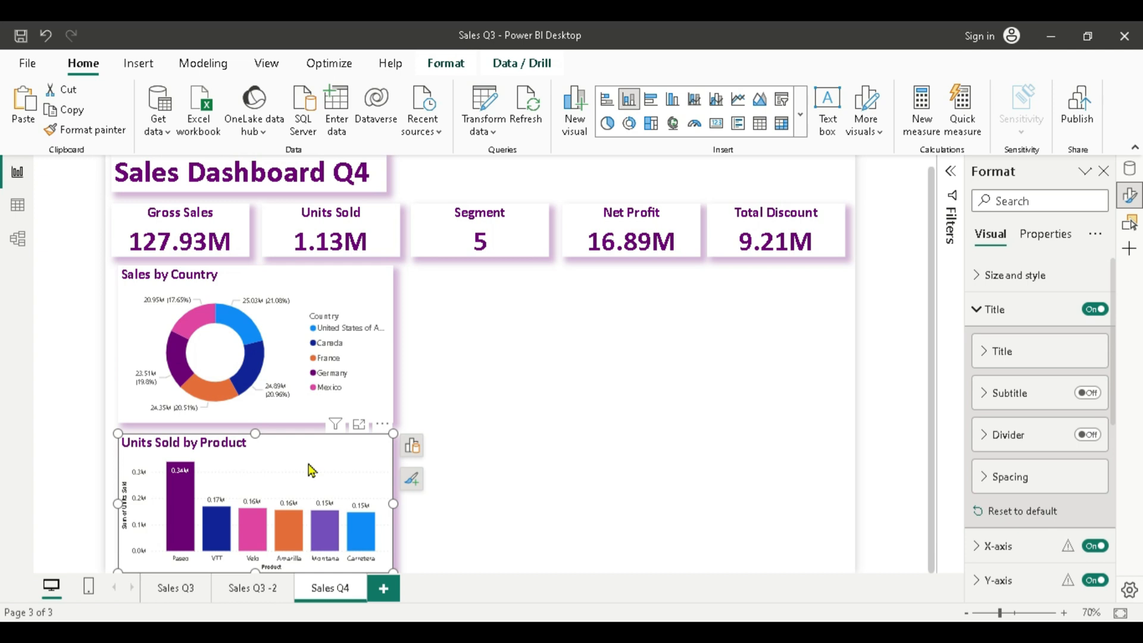
scroll(993, 368, down, 3)
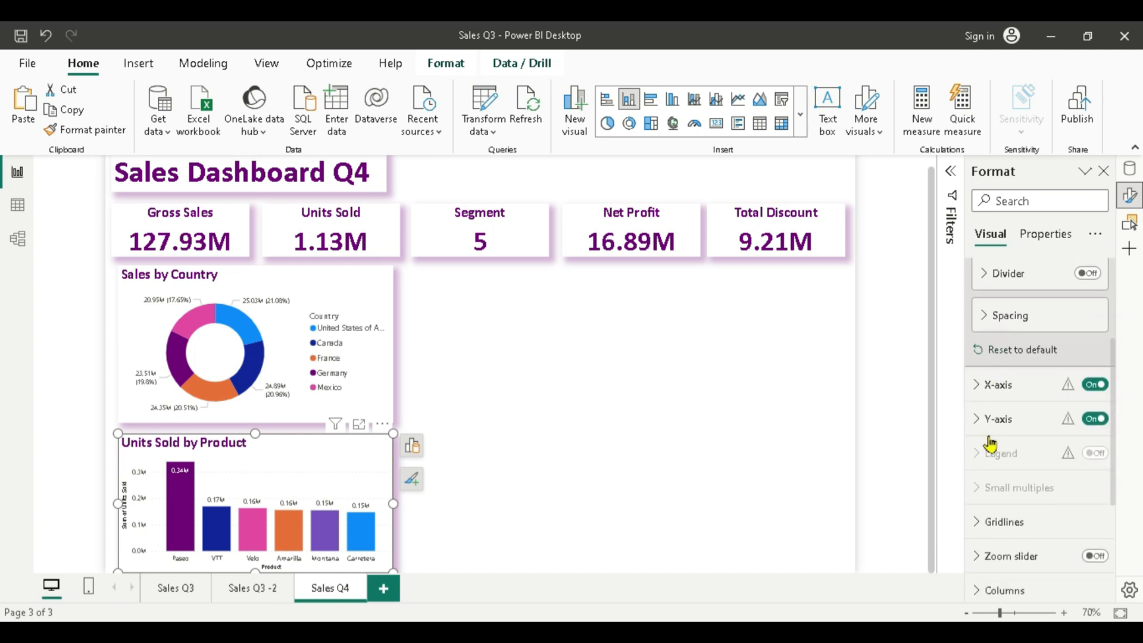
click(979, 419)
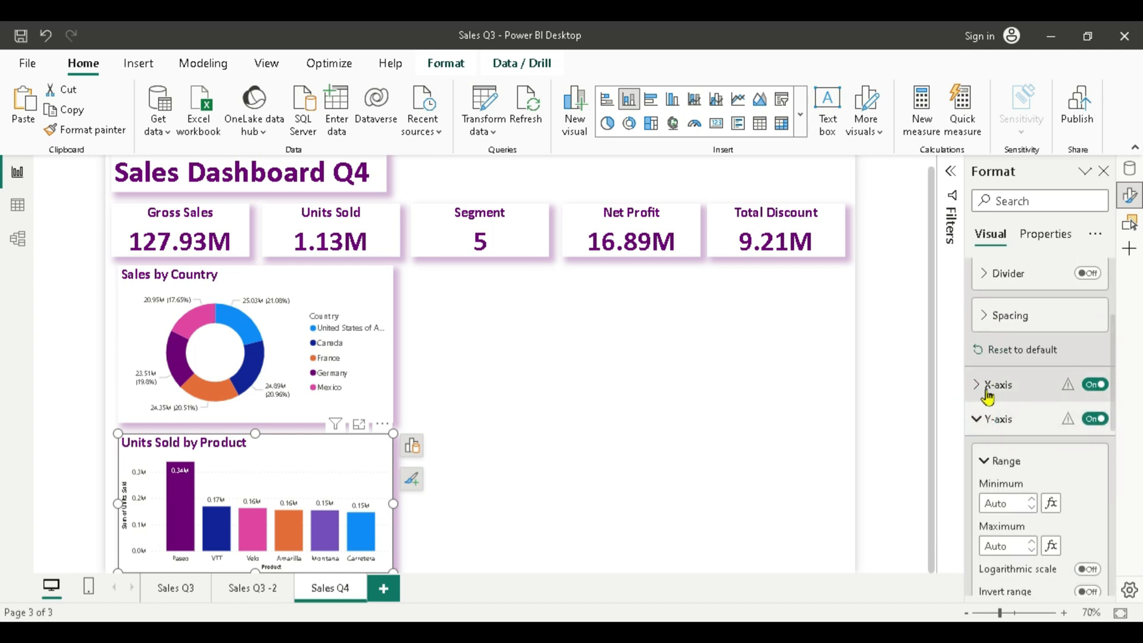
click(977, 385)
click(977, 385)
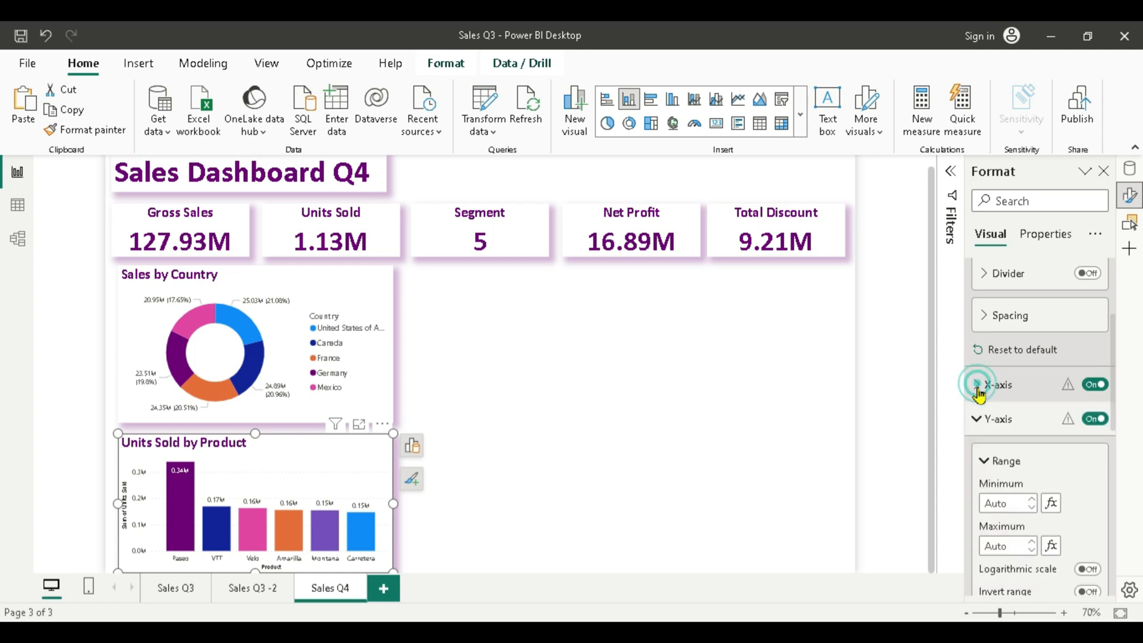
scroll(1075, 447, down, 3)
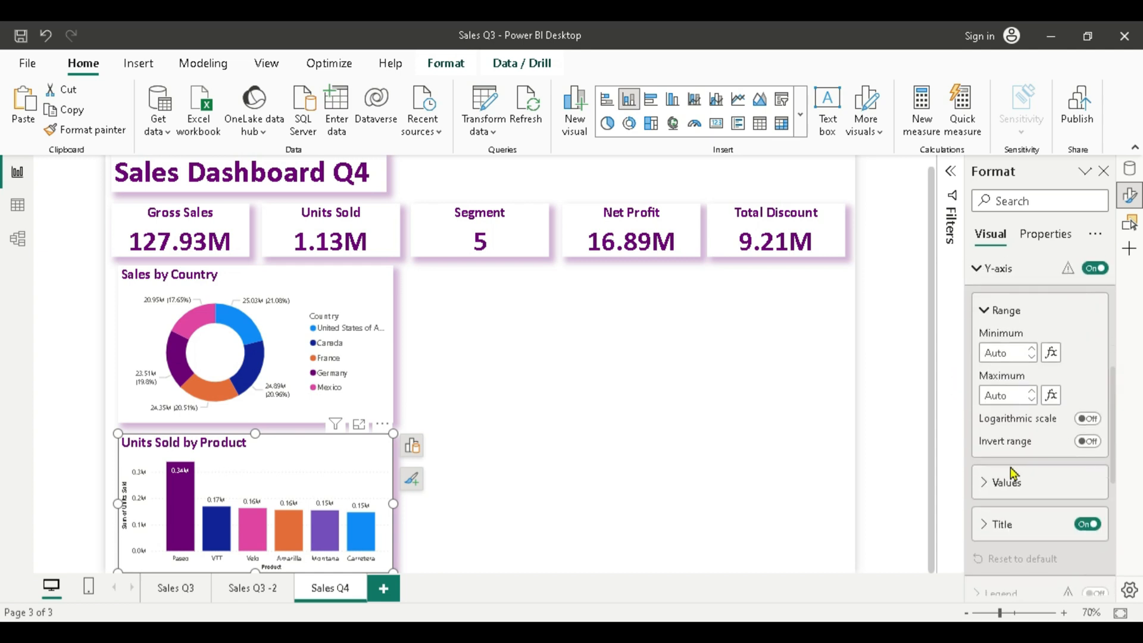
click(983, 484)
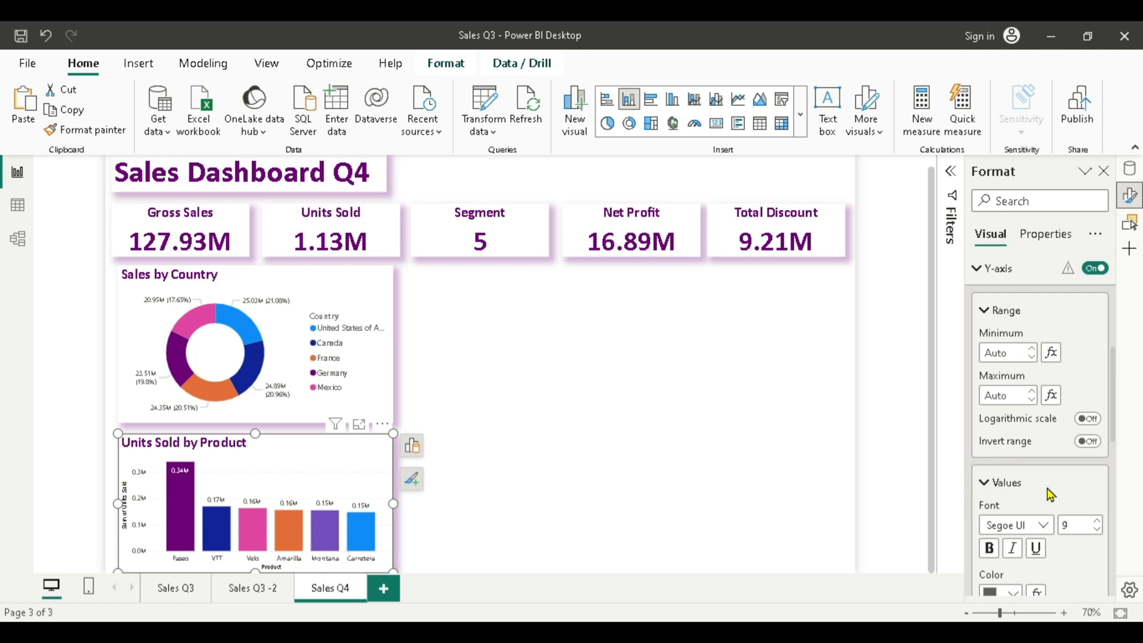
scroll(1050, 494, down, 2)
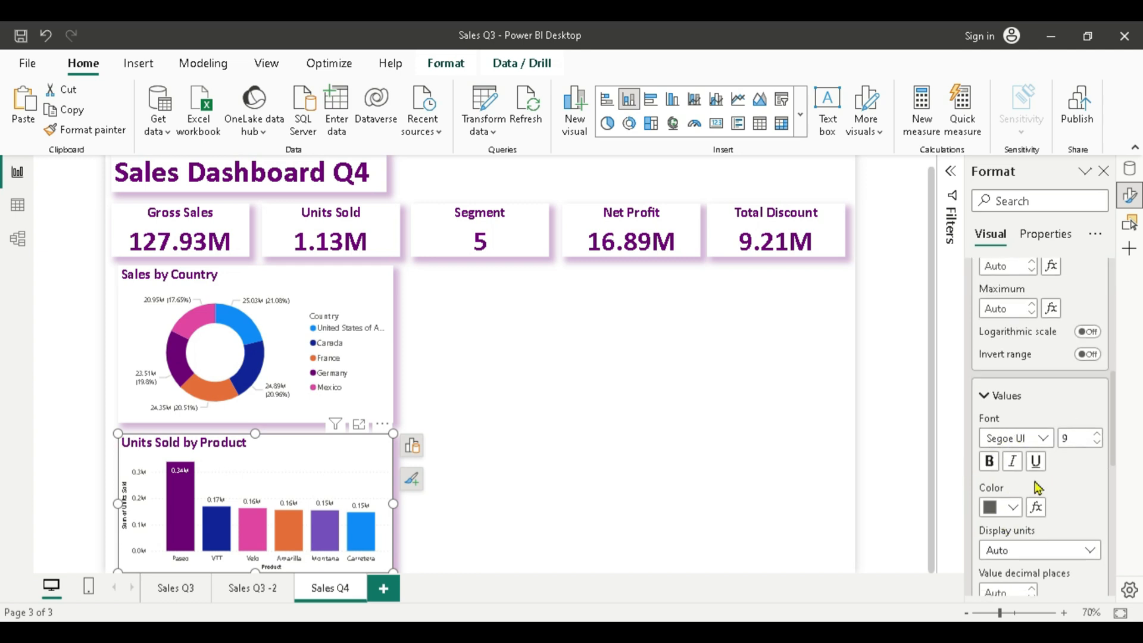
click(985, 396)
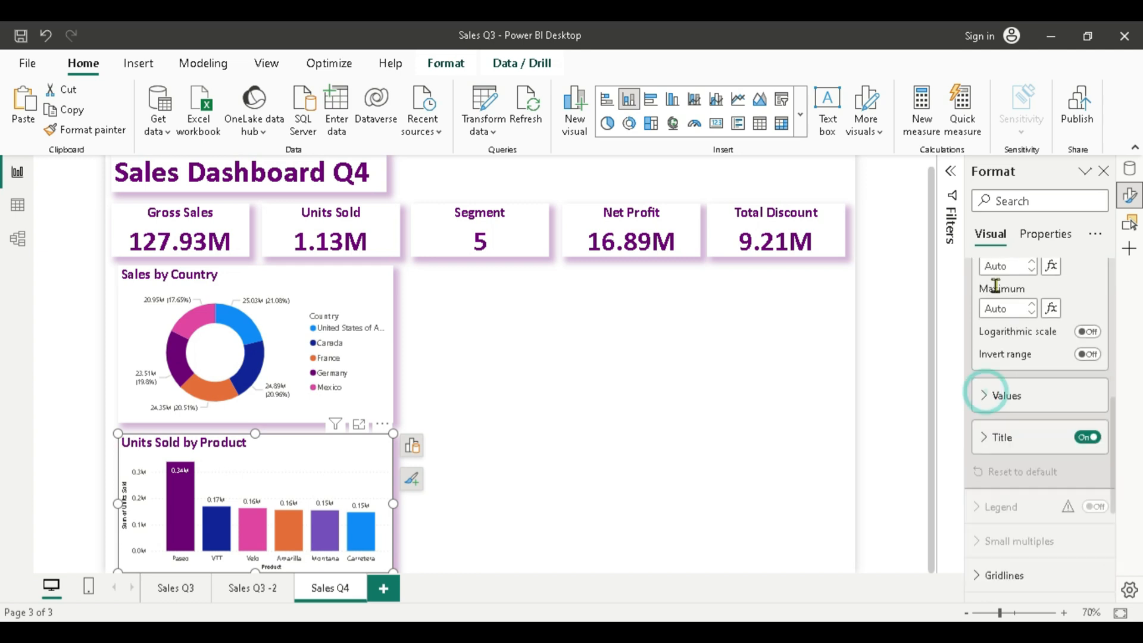
click(500, 368)
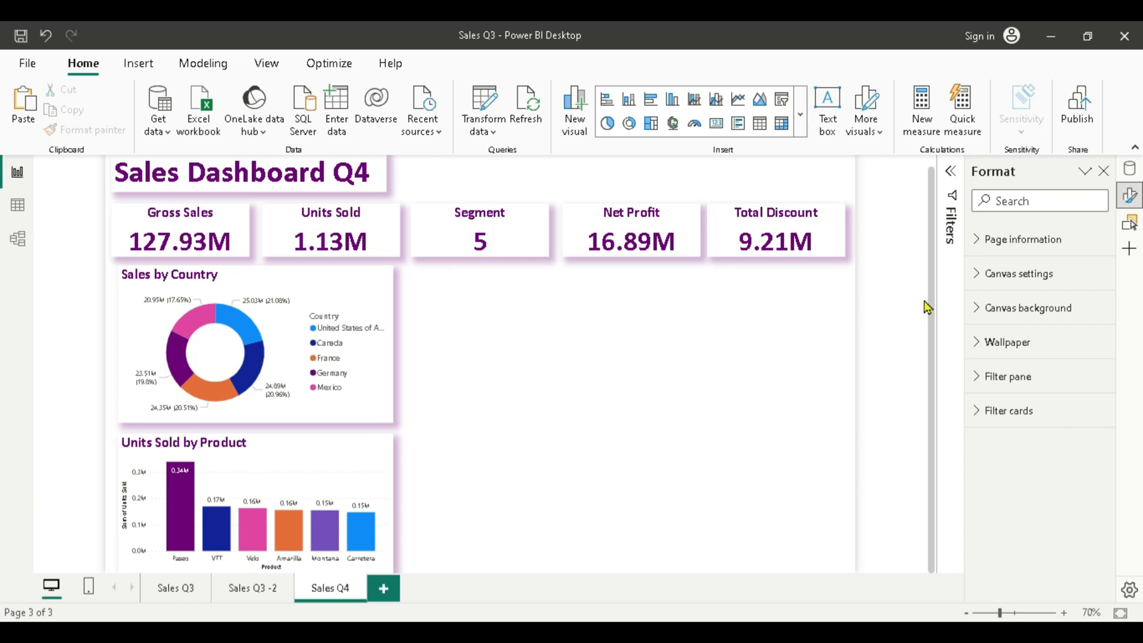
Create a new visual from the Sales, Date and Product fields of the financials table.
click(1130, 172)
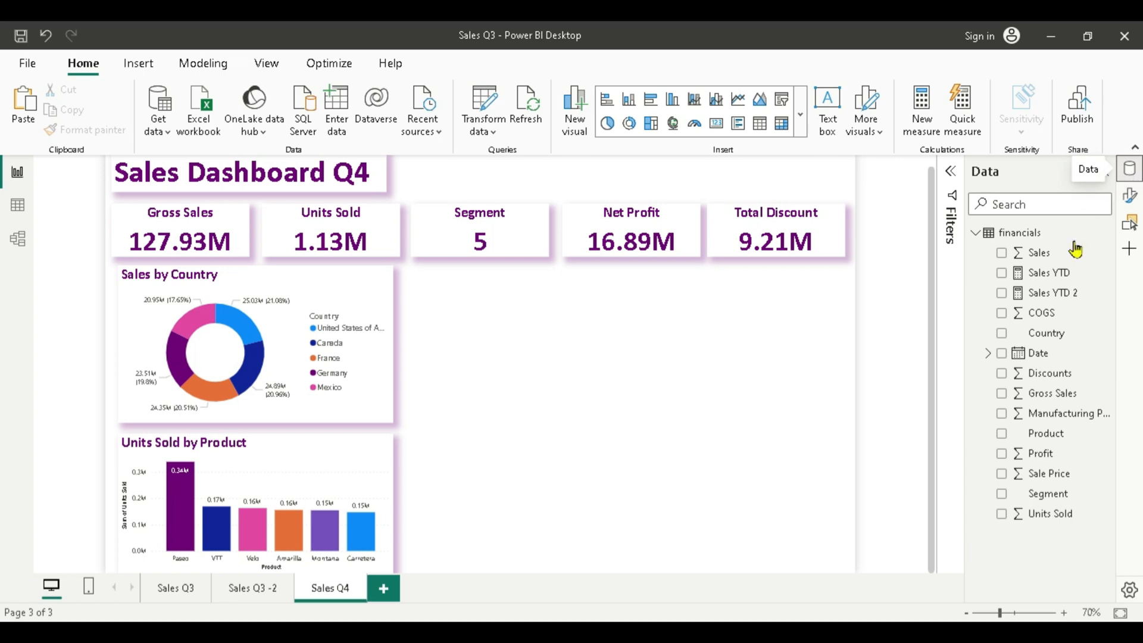
click(1002, 254)
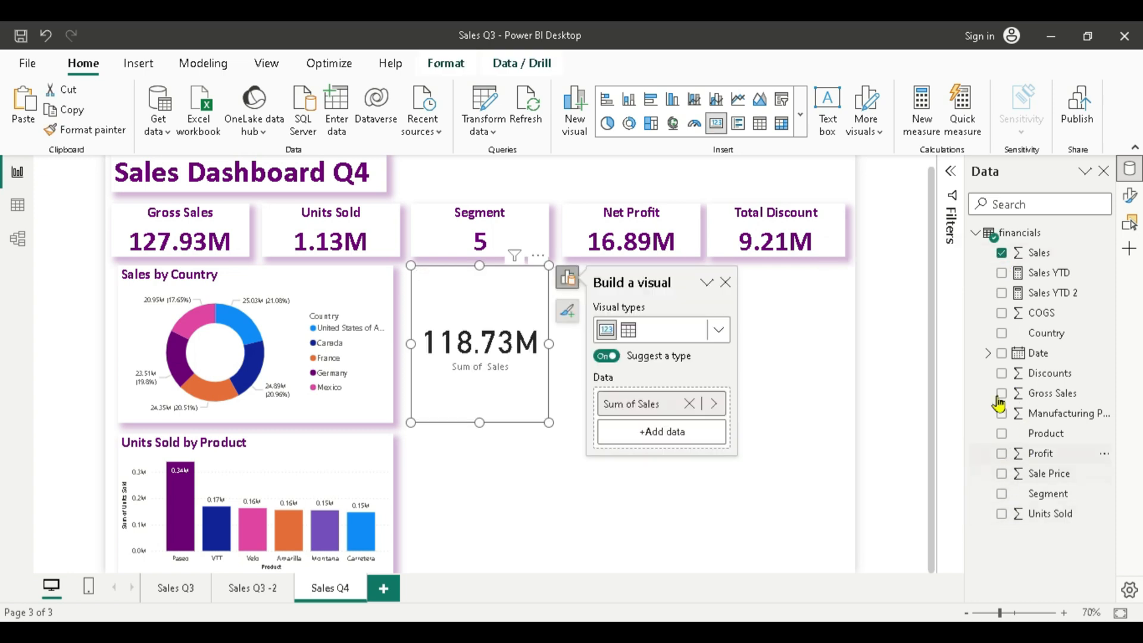
click(1003, 355)
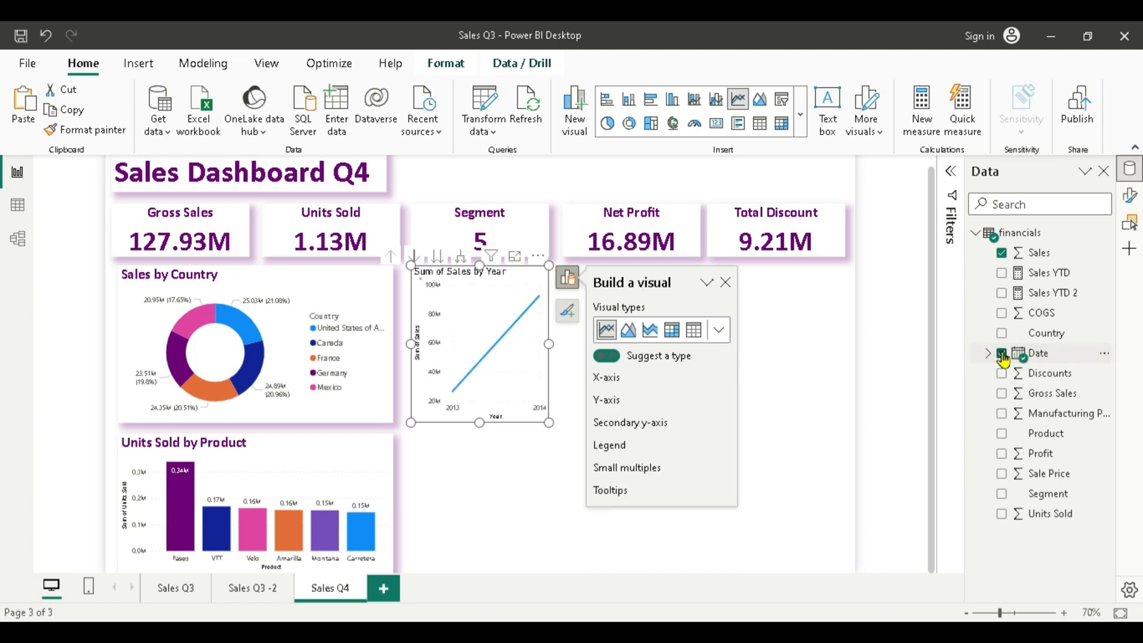
click(1003, 438)
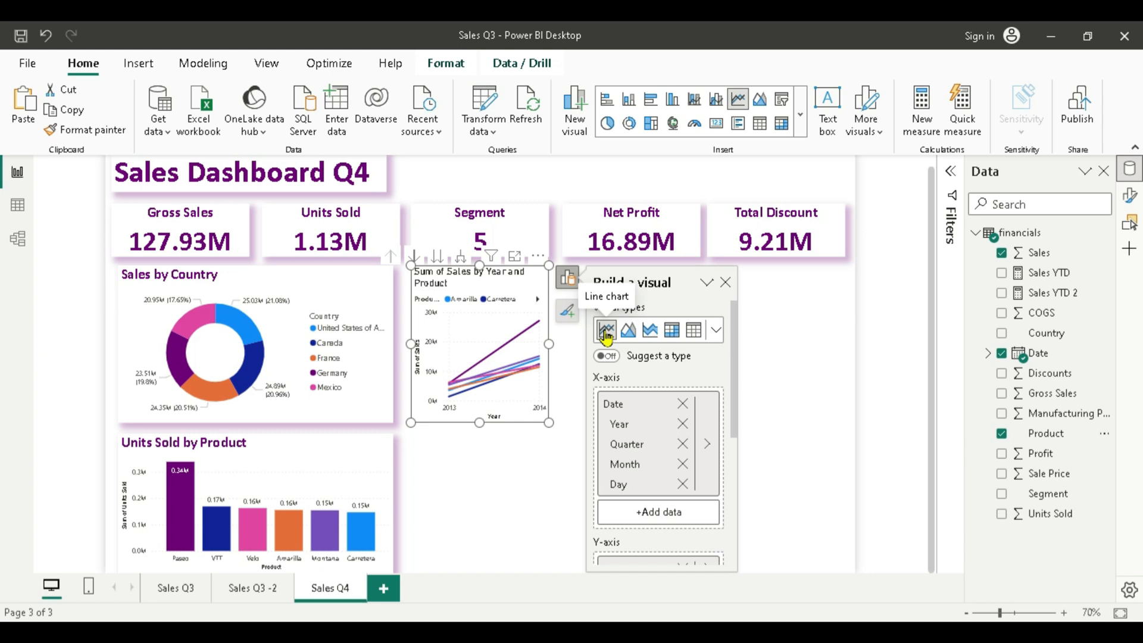
Convert the new sales visual to a ribbon chart and enlarge it to span the height of both neighbouring charts.
click(650, 331)
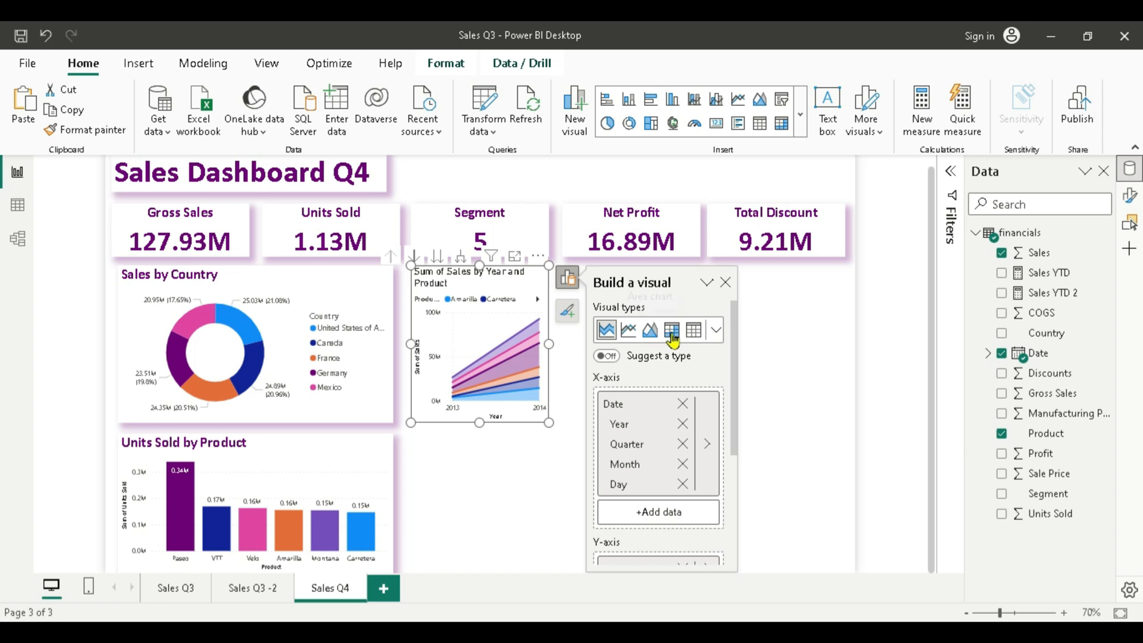
click(715, 331)
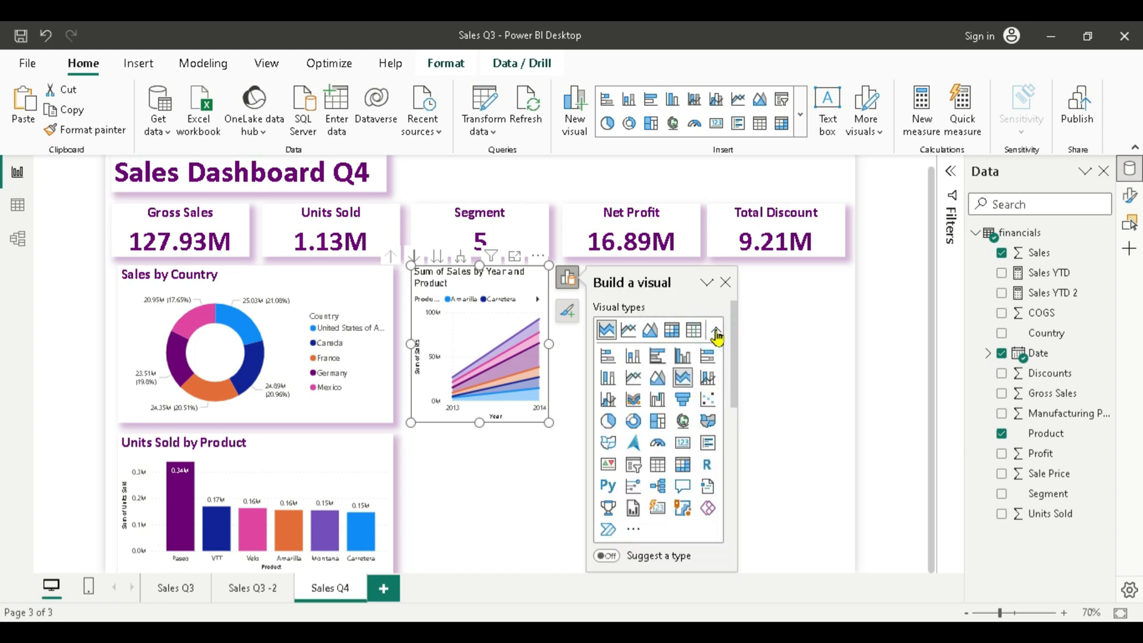
click(635, 405)
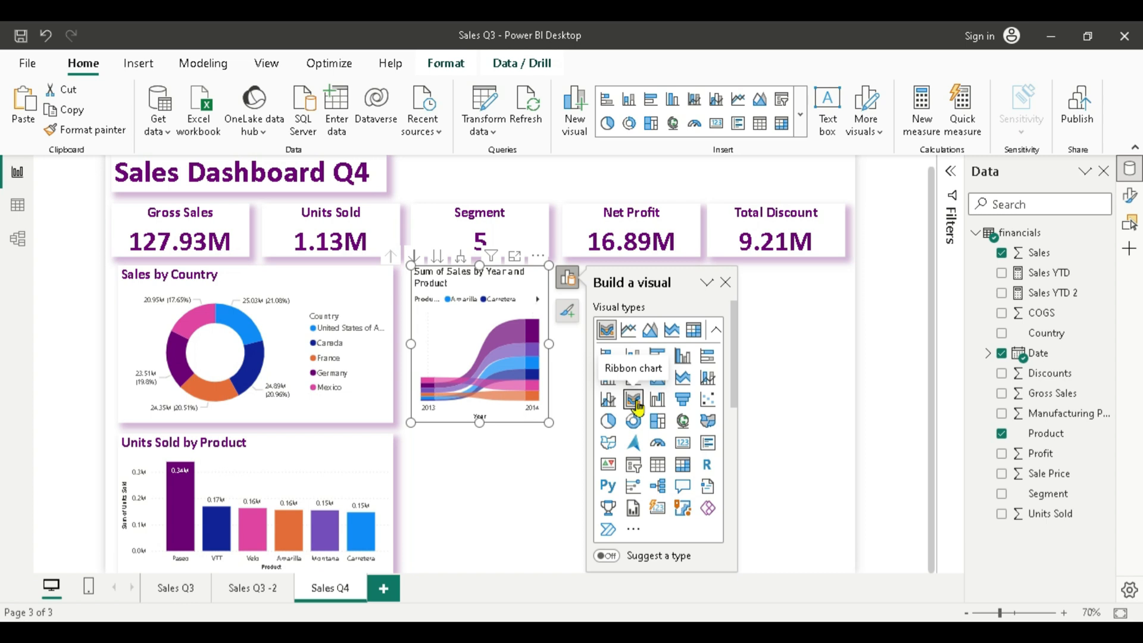
click(726, 284)
drag(548, 423, 659, 600)
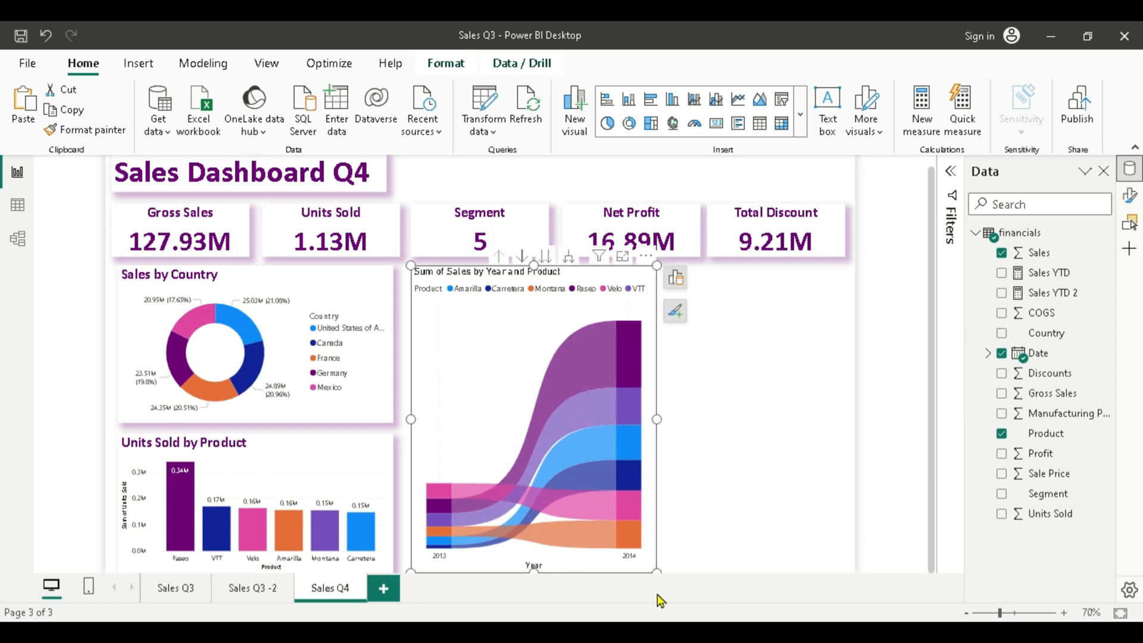
Change the ribbon chart's title text to "Sales by Year/Product".
click(1130, 200)
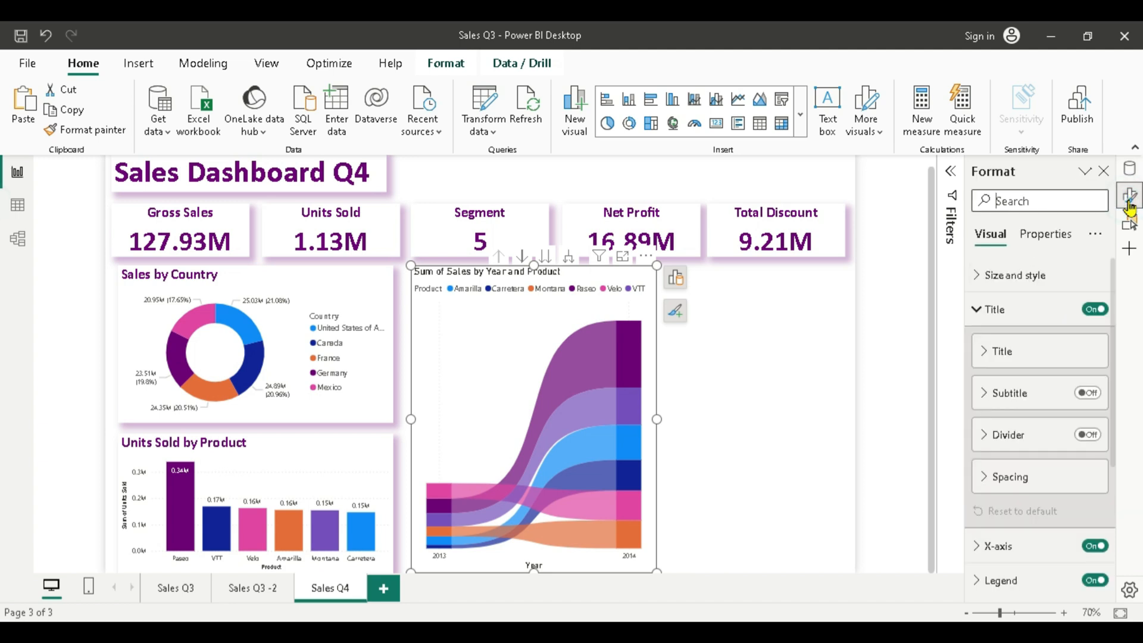
click(997, 356)
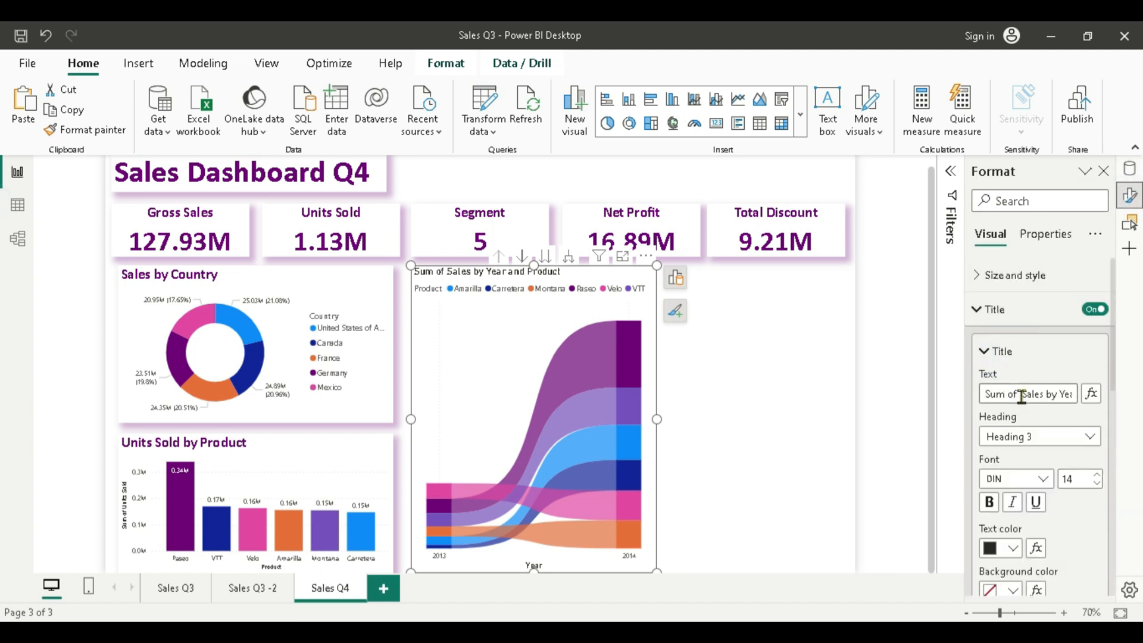
drag(1021, 394, 980, 397)
key(BackSpace)
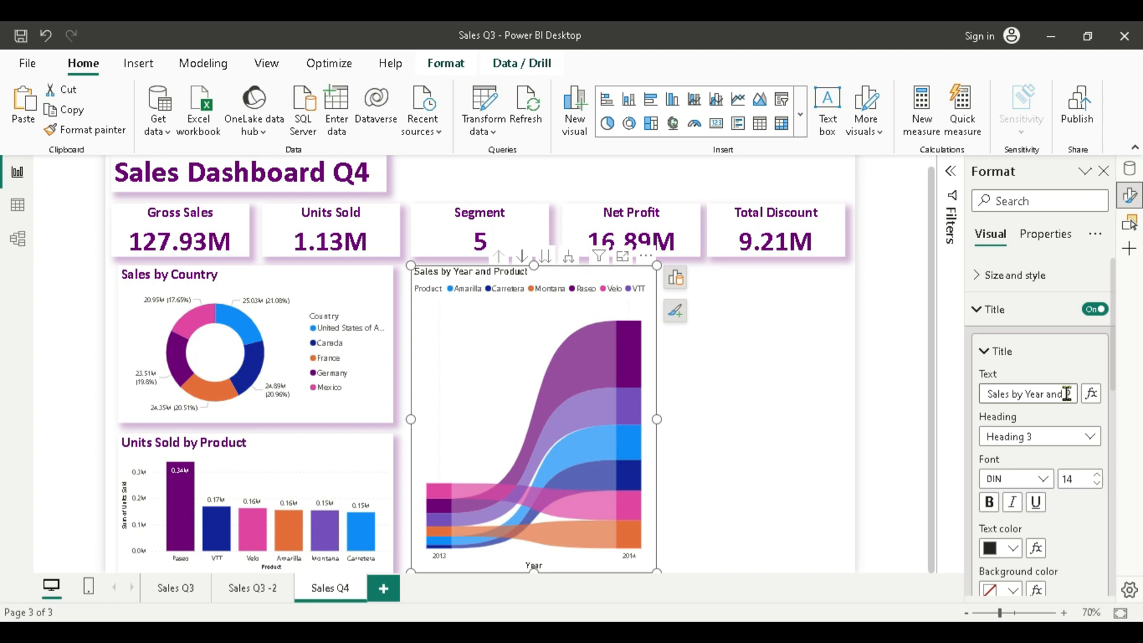
key(BackSpace)
key(BackSpace)
text(/Produ)
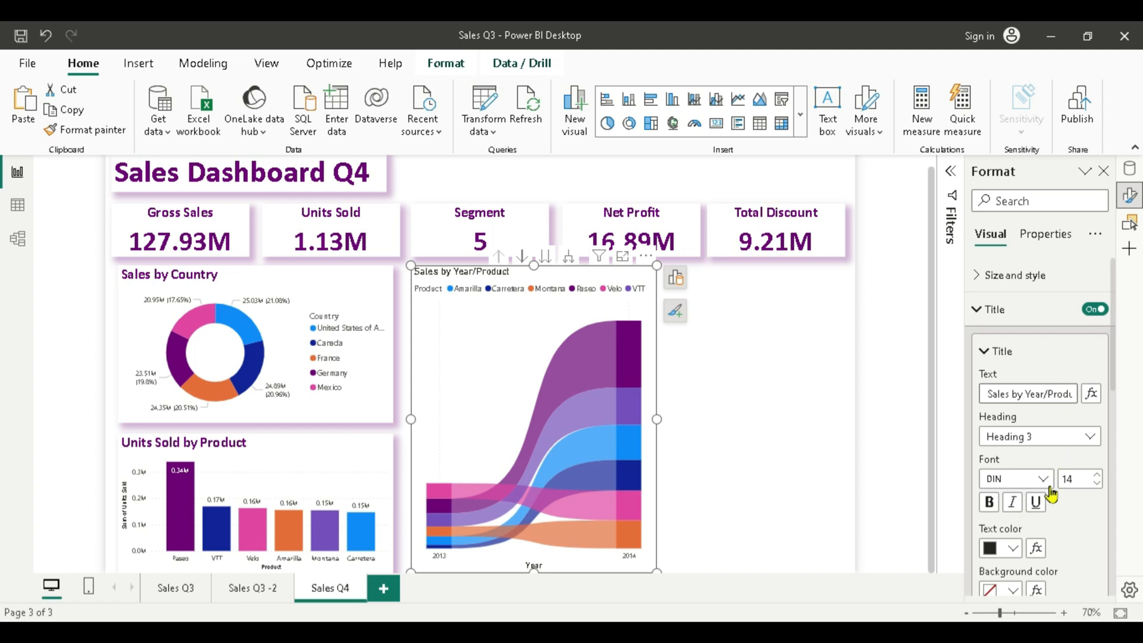
Format the ribbon chart's title in bold Calibri, size 18, with the dark purple color, and collapse its title options.
click(1043, 480)
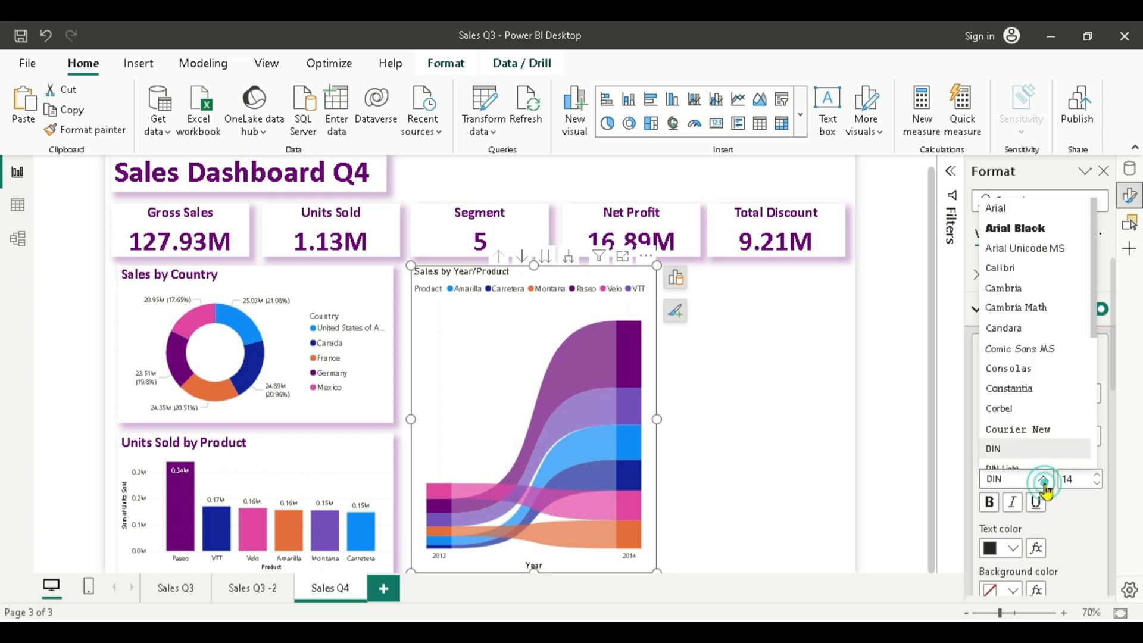
click(1005, 271)
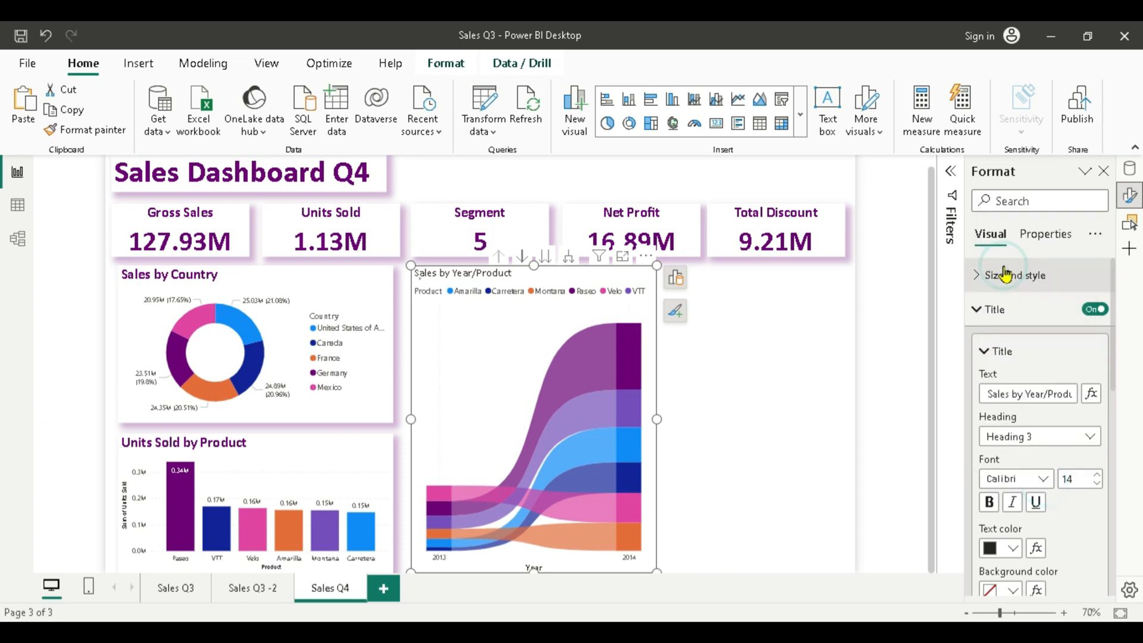
double_click(1078, 480)
text(18)
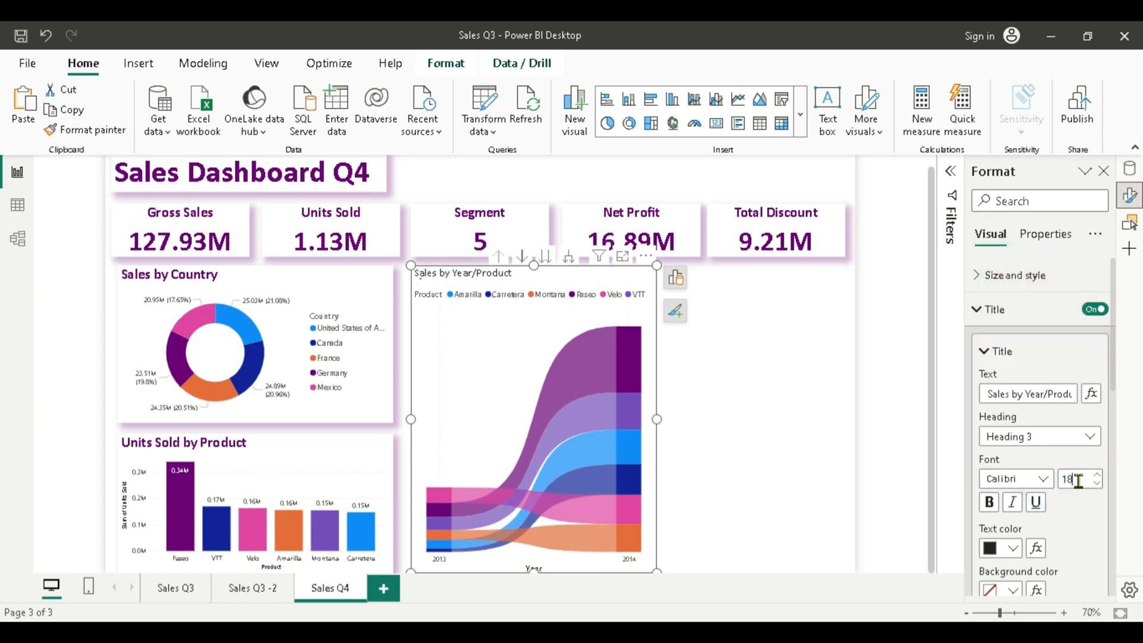
click(992, 504)
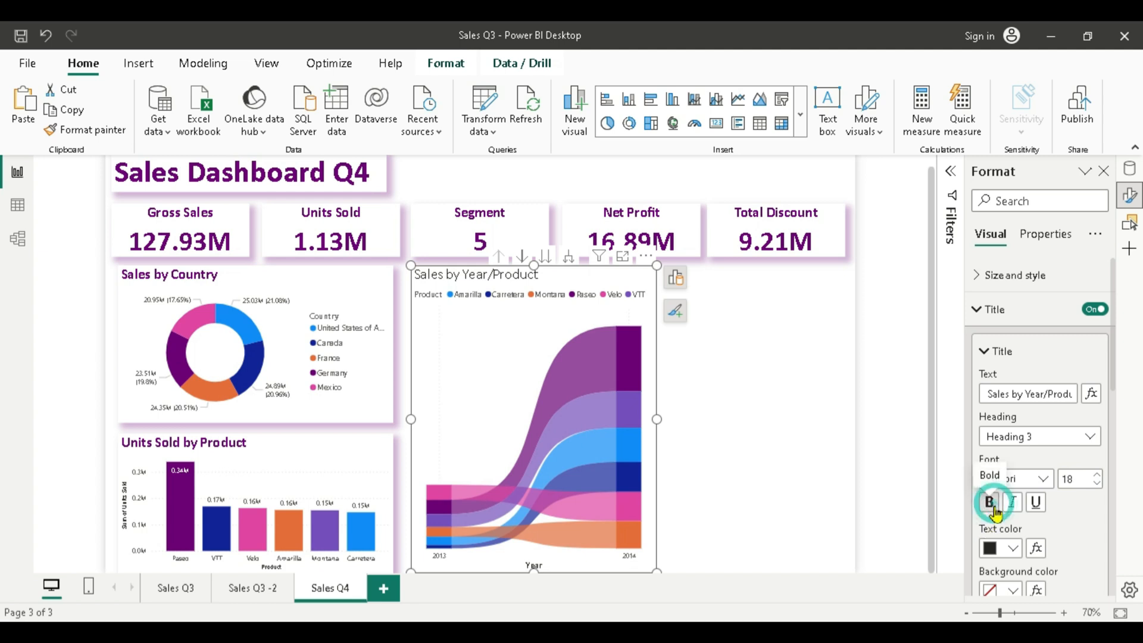
click(1013, 548)
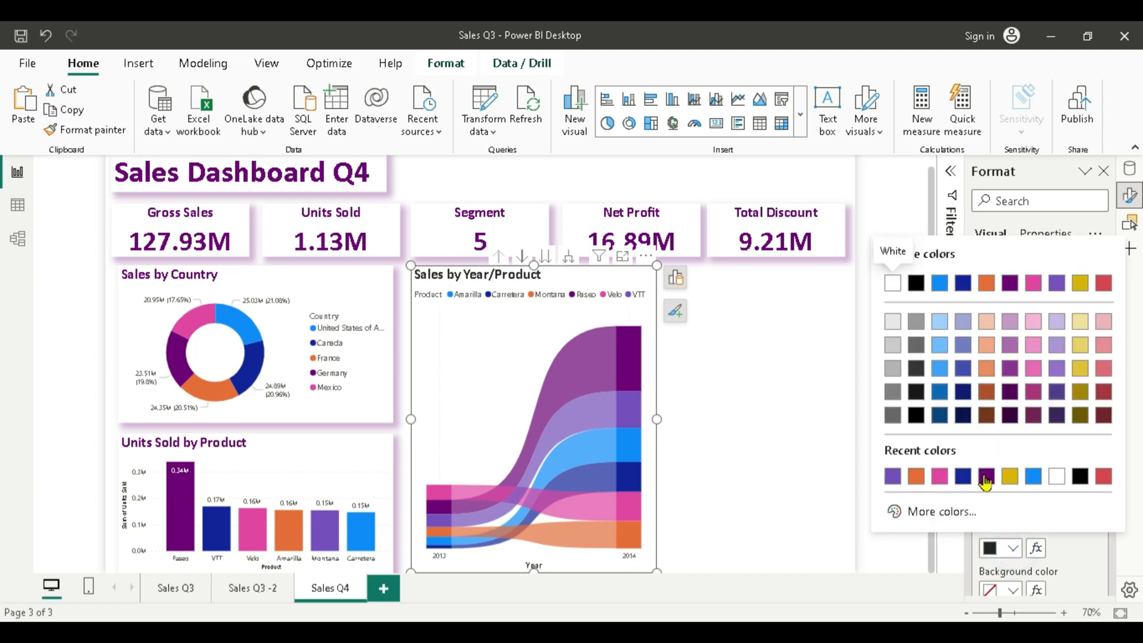
click(986, 476)
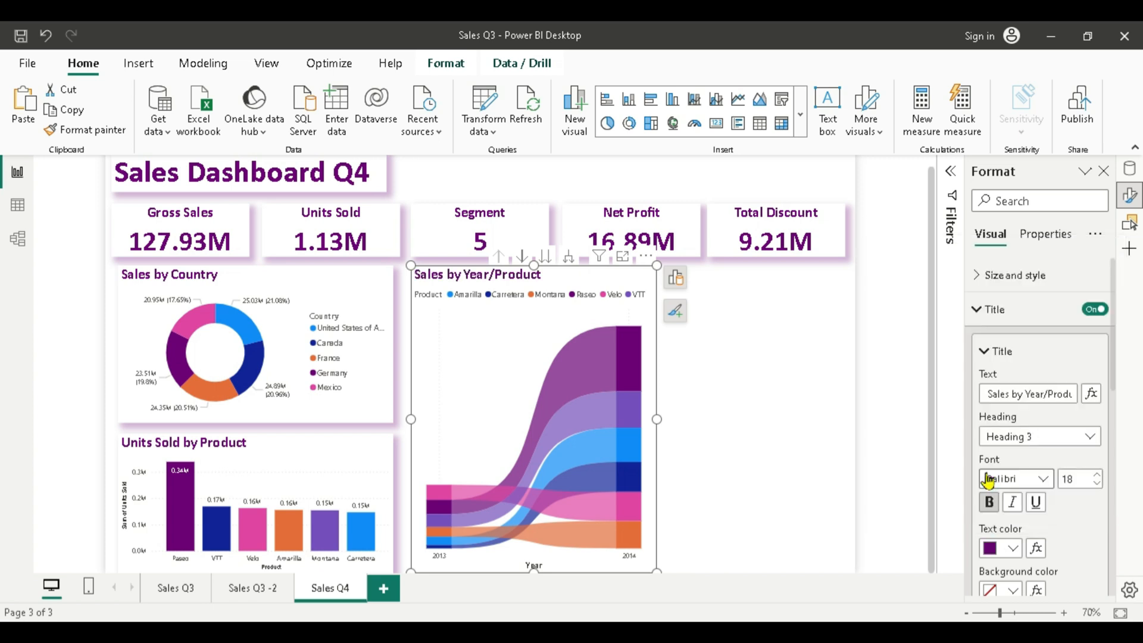
click(978, 311)
click(978, 312)
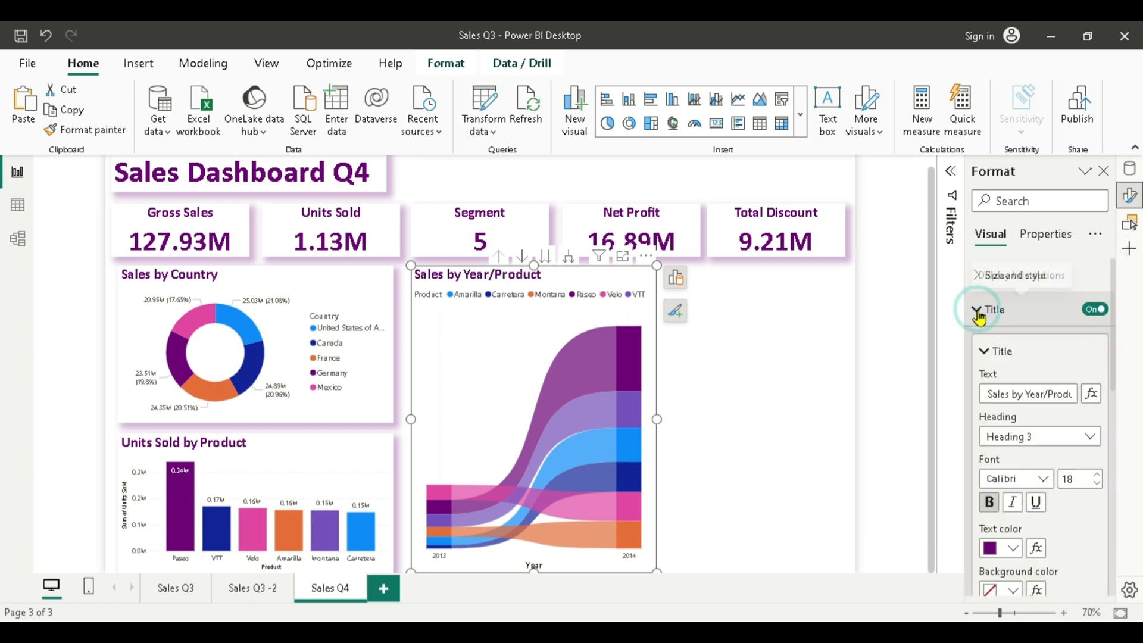
click(980, 312)
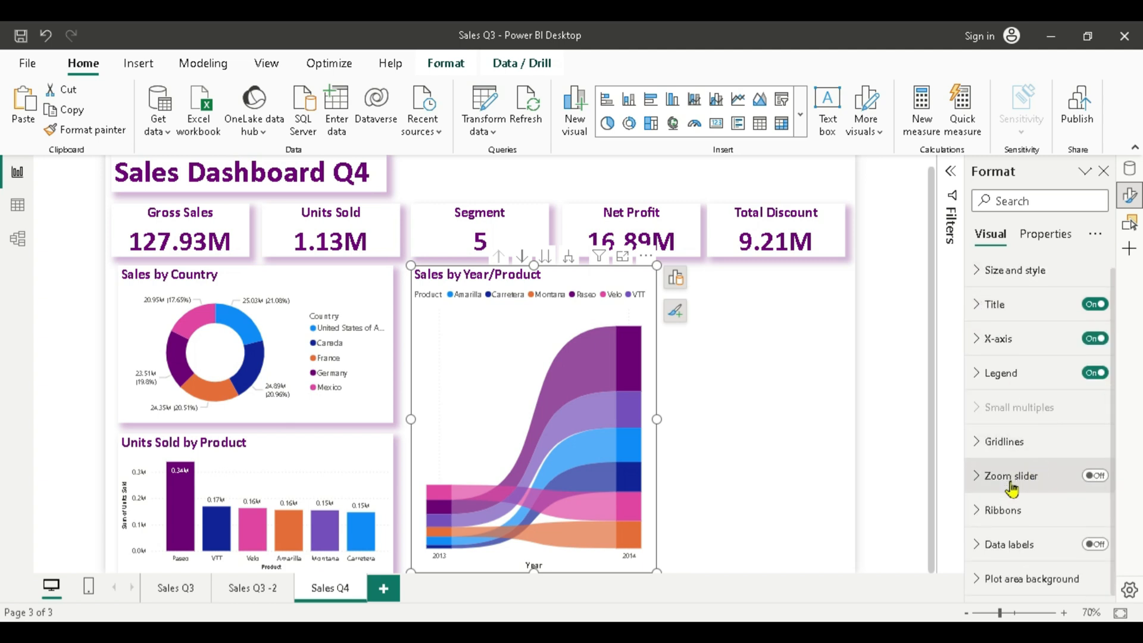
Turn on data labels for the ribbon chart and try out reversing the stack order of its ribbons.
click(1096, 547)
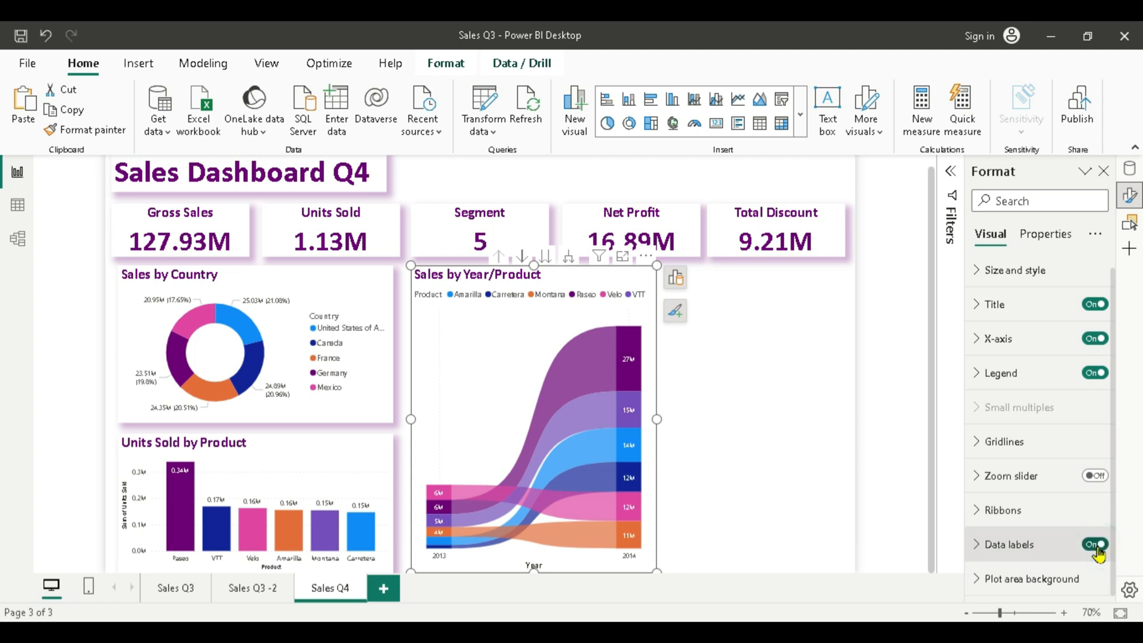
click(973, 509)
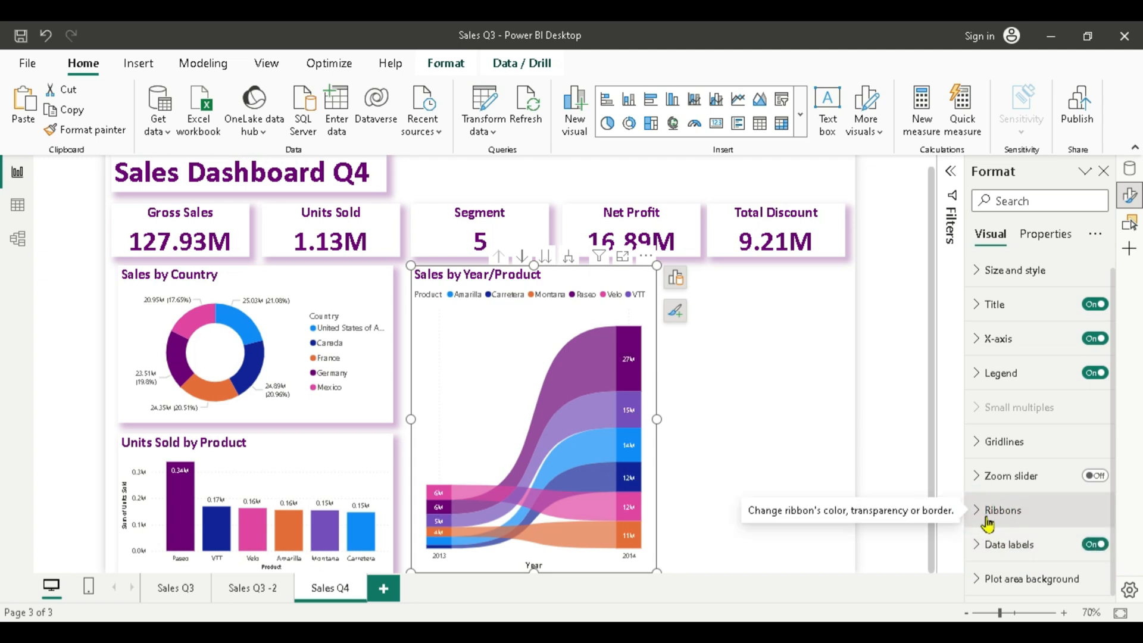
click(980, 514)
scroll(1076, 487, down, 1)
scroll(1075, 492, down, 10)
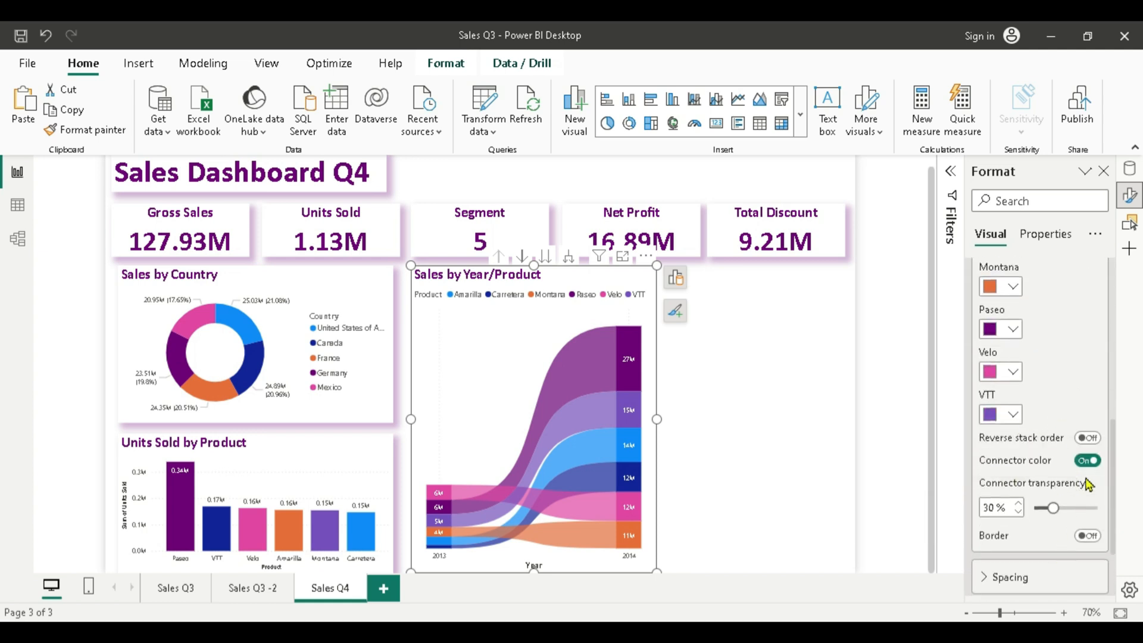
click(1086, 439)
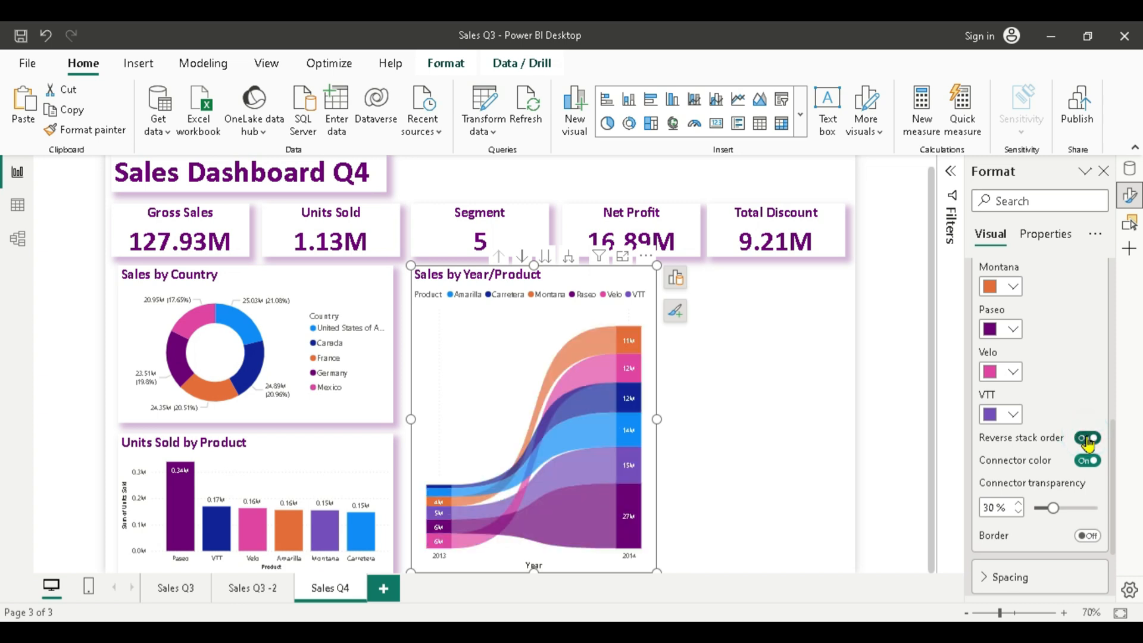
click(1086, 439)
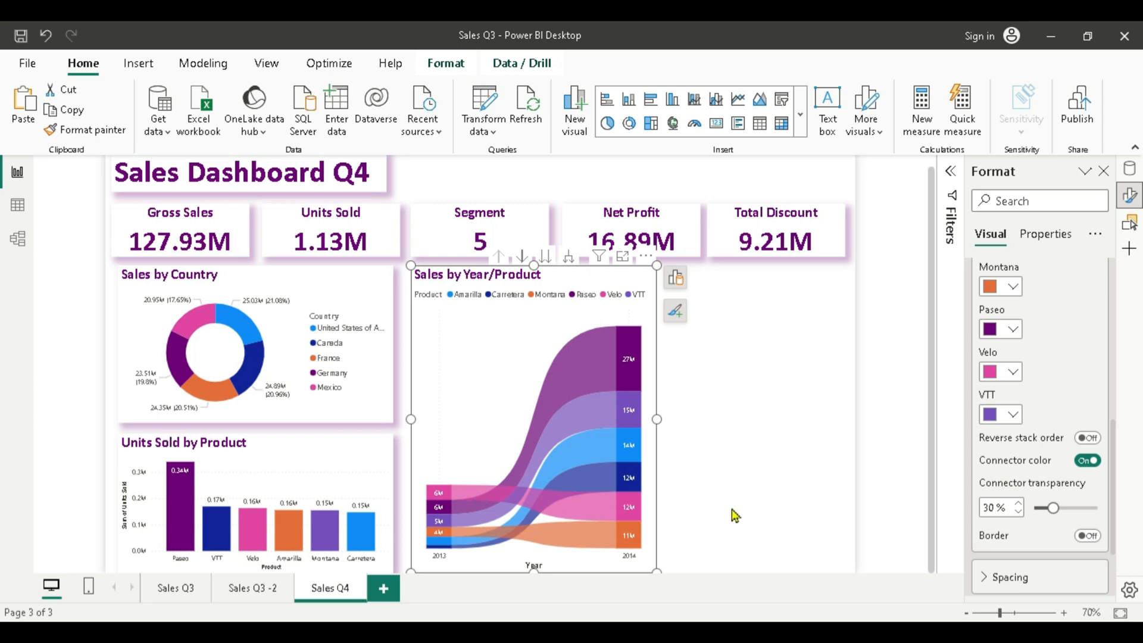
Set the ribbon chart's connector transparency to 26% and collapse its ribbon options.
mouse_move(1054, 507)
mouse_down()
mouse_move(1063, 509)
mouse_move(1049, 512)
mouse_up()
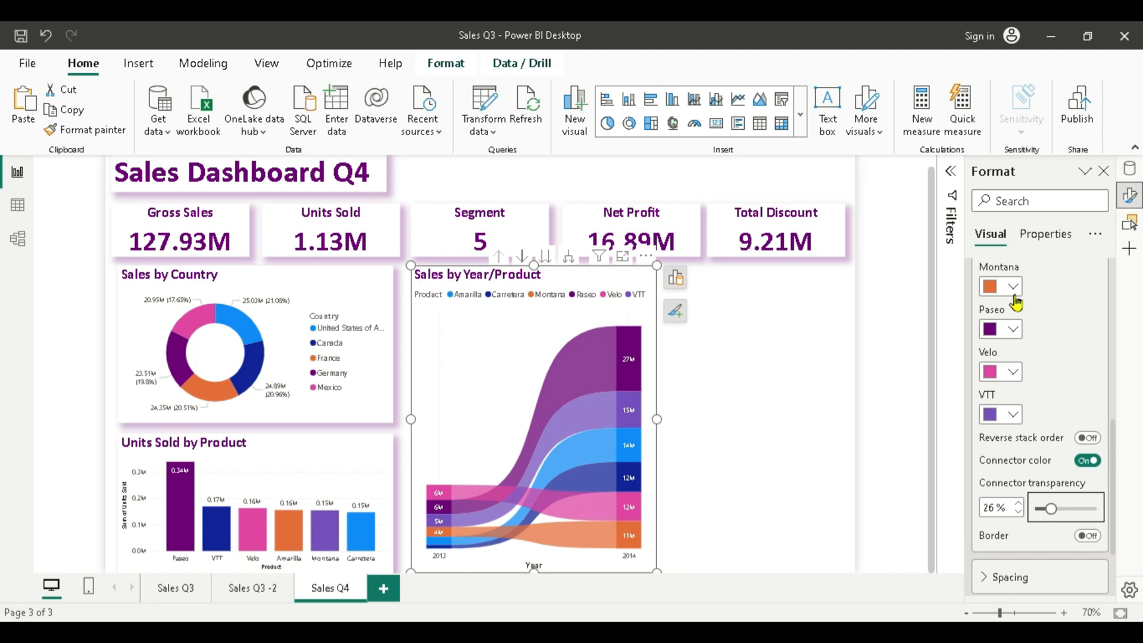
scroll(1009, 306, up, 1)
scroll(1080, 352, up, 5)
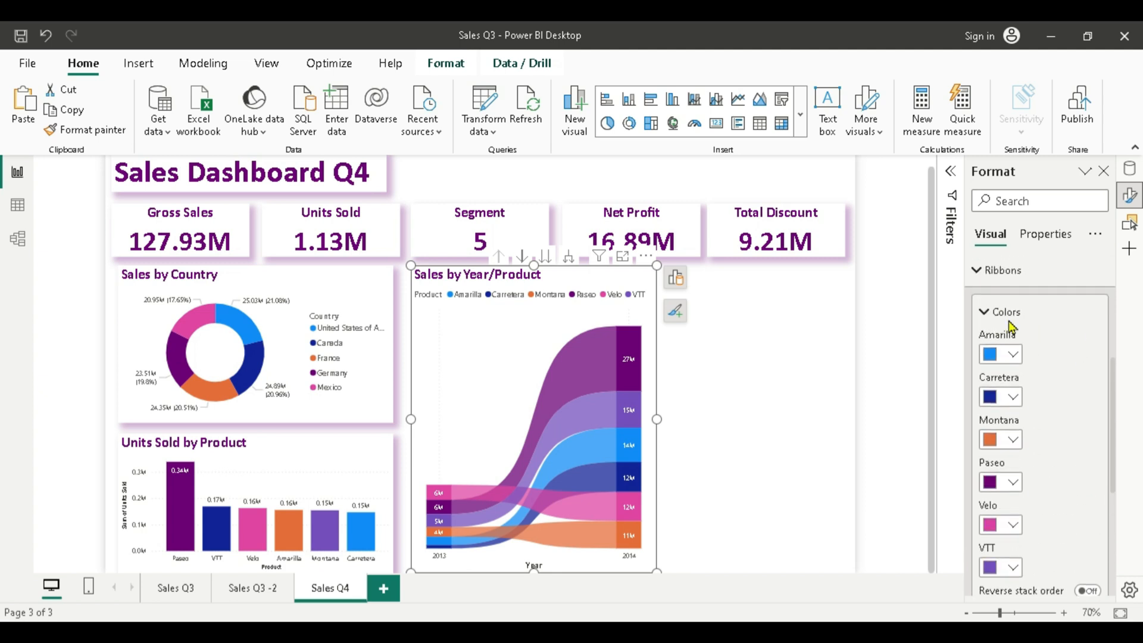
click(975, 269)
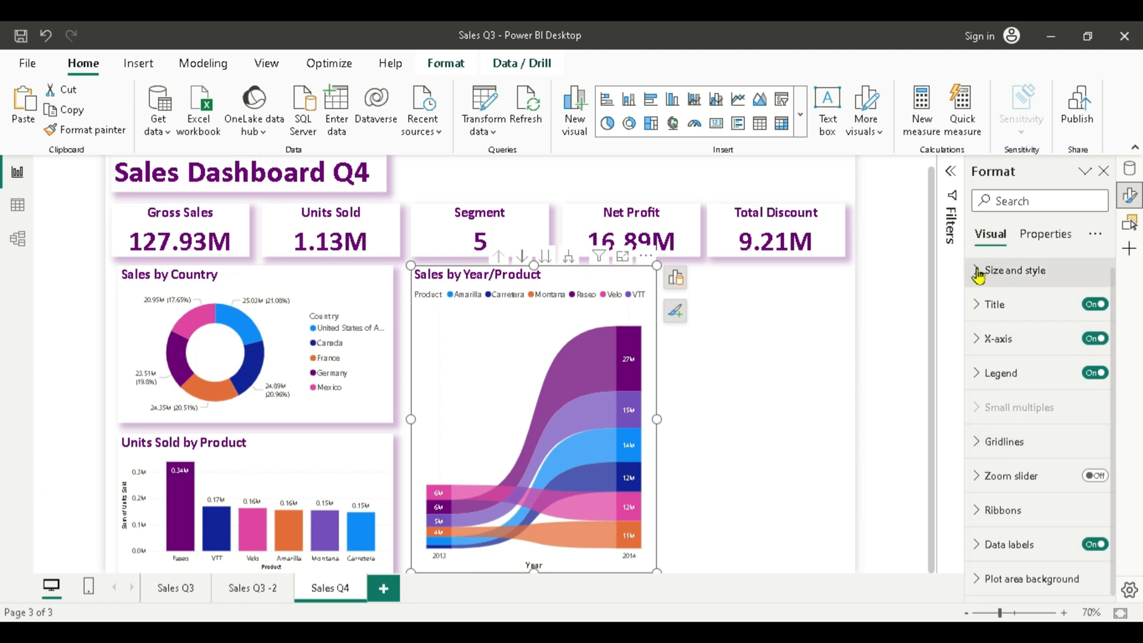
click(805, 393)
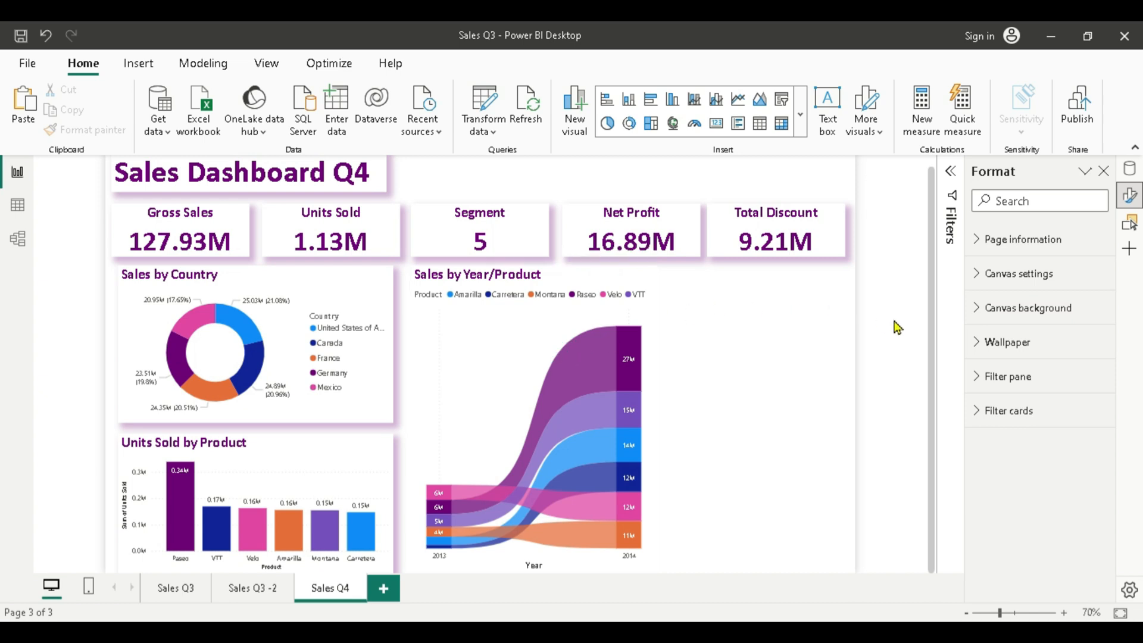
Add an outside bottom-right shadow in dark purple to the Sales by Year/Product ribbon chart.
click(518, 344)
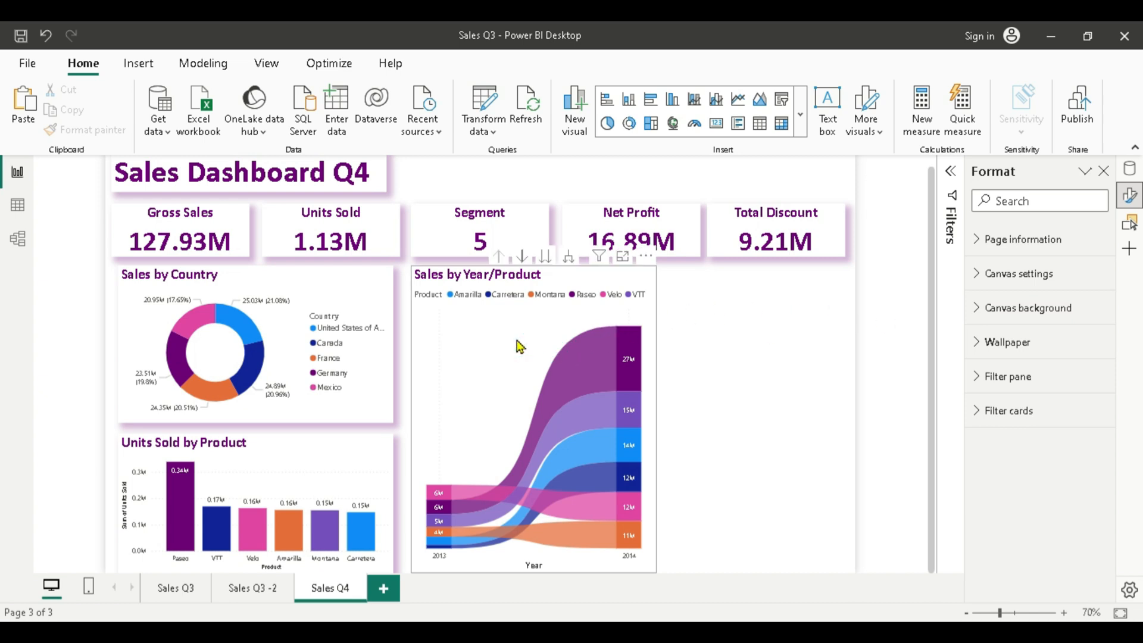
click(977, 275)
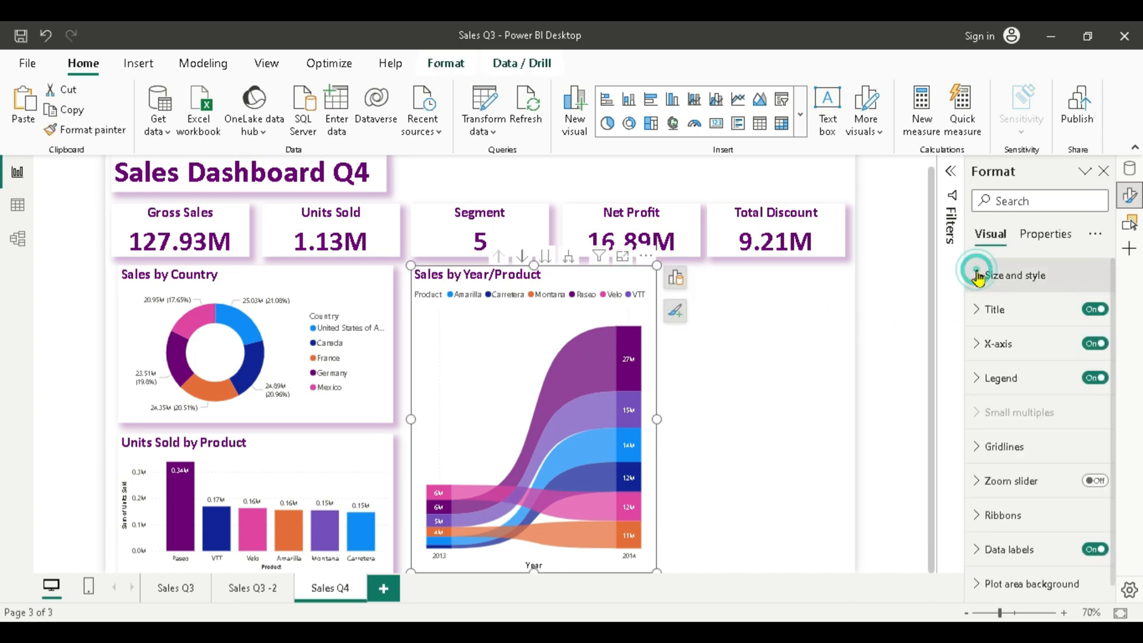
scroll(1082, 423, down, 10)
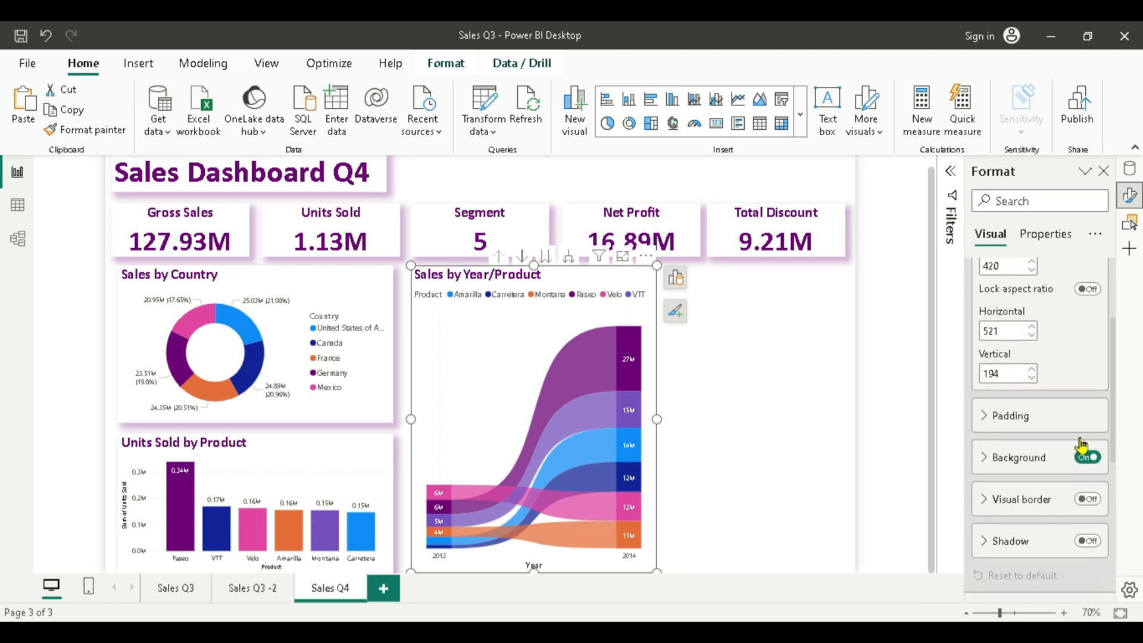
click(1087, 314)
click(985, 313)
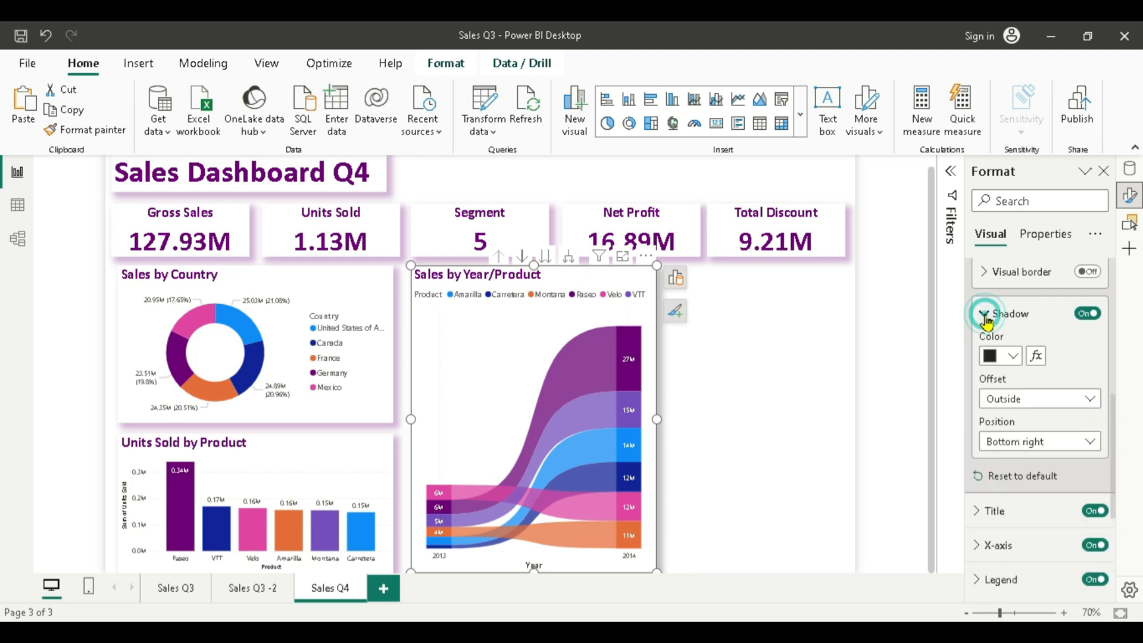
click(1014, 357)
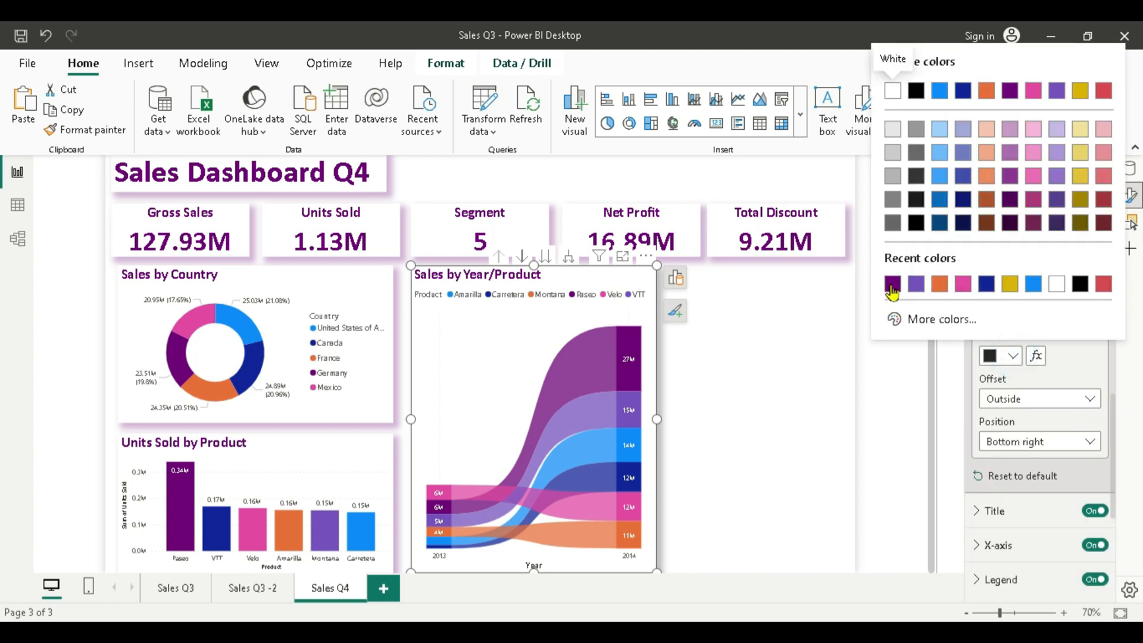
click(893, 285)
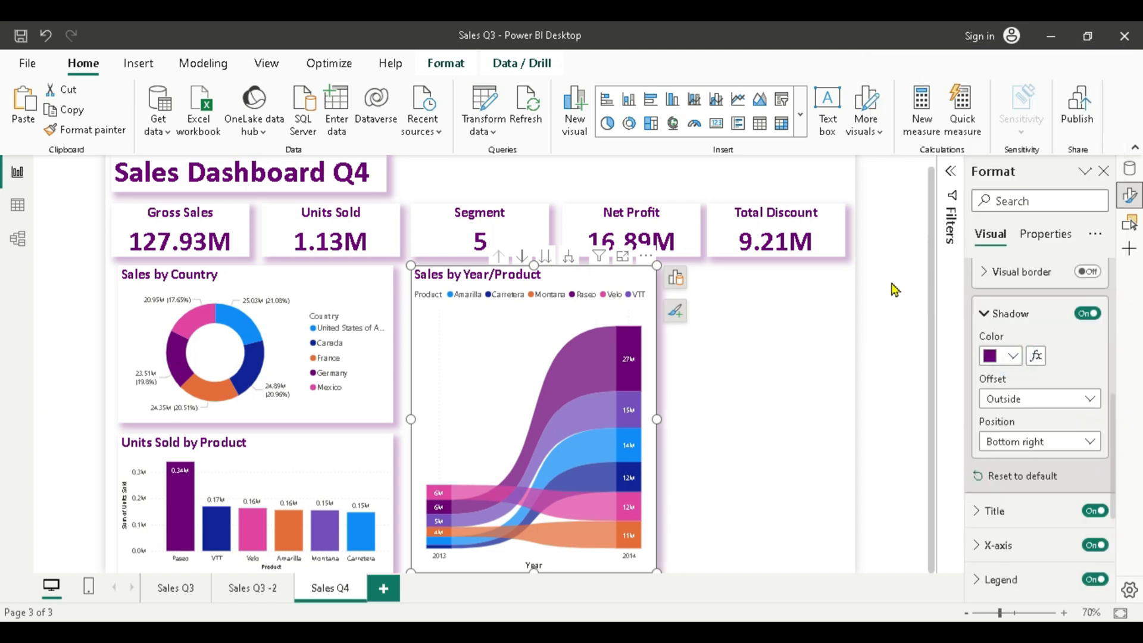
click(881, 420)
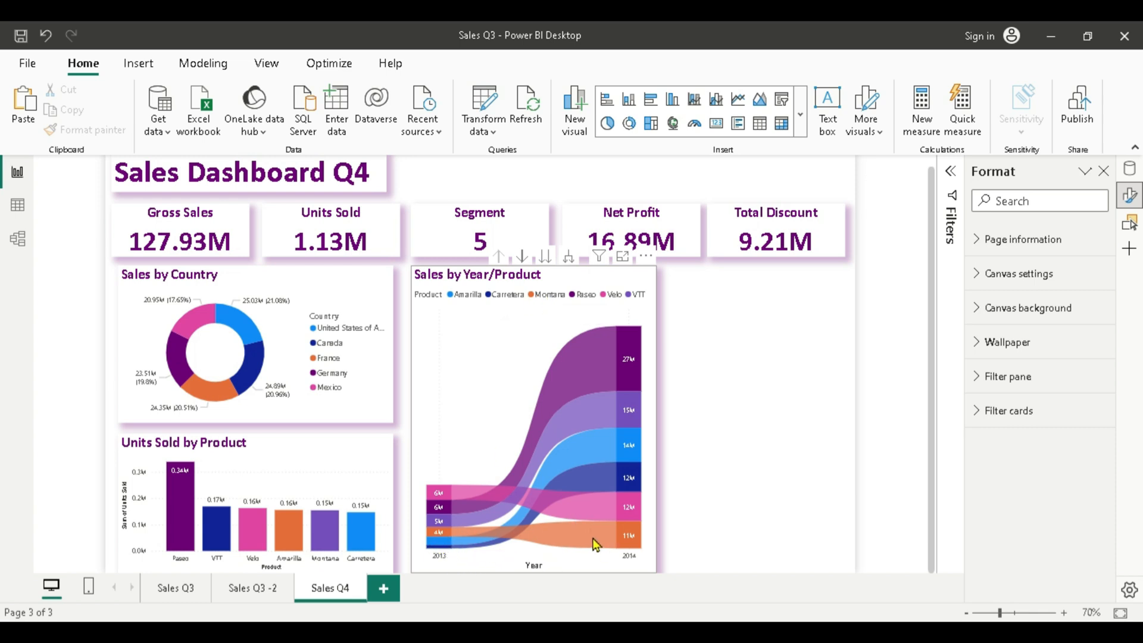
mouse_move(636, 540)
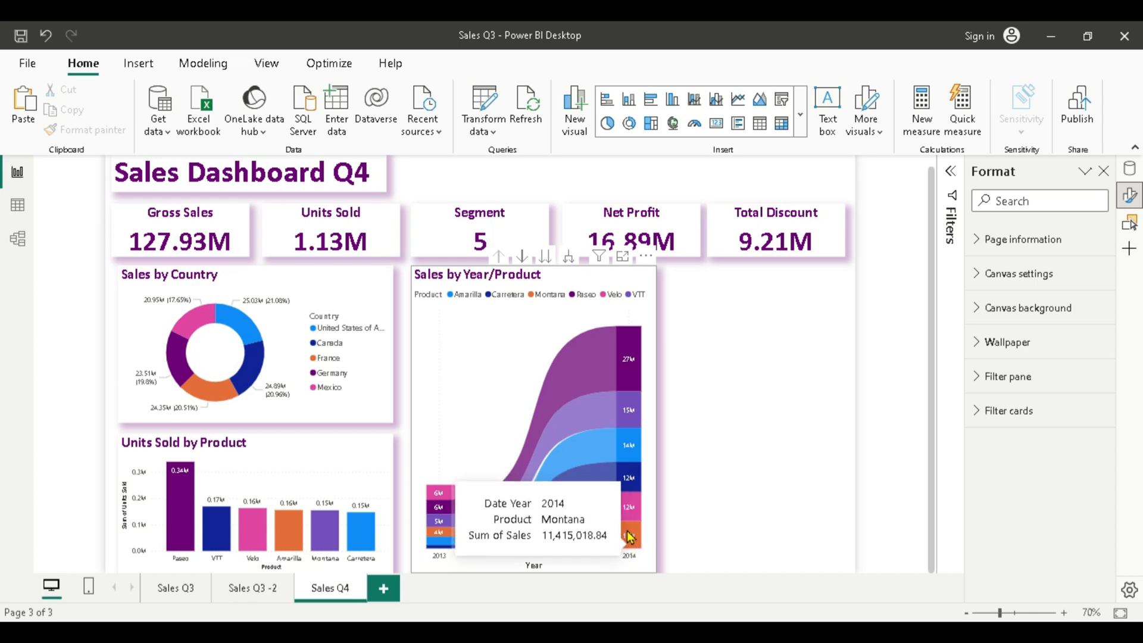
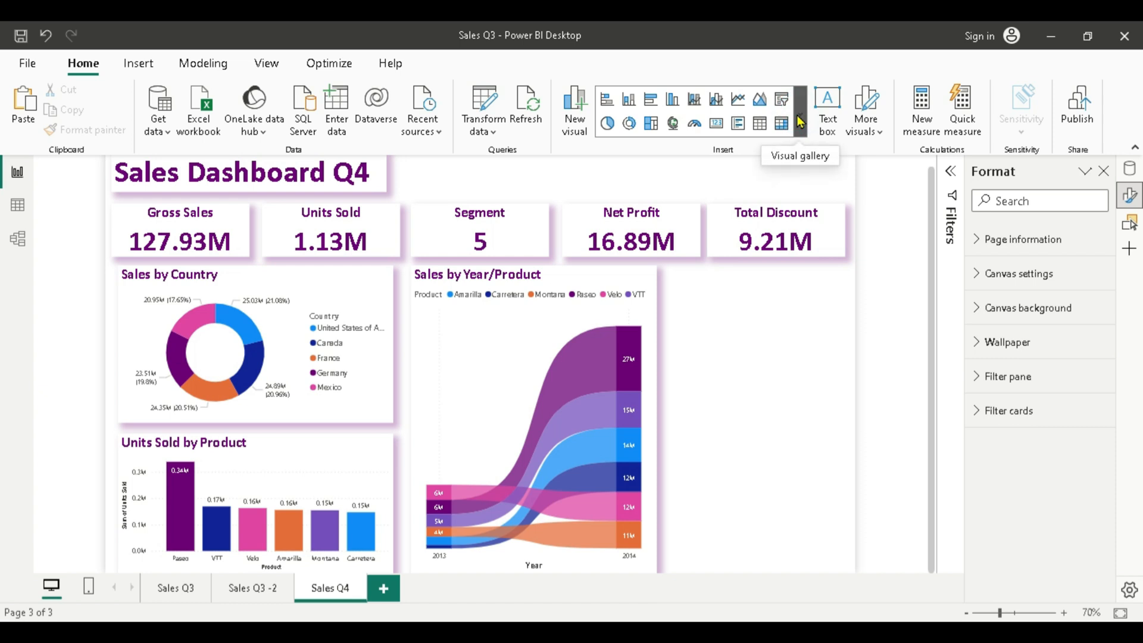
Insert an area chart with Product on the X-axis and Manufacturing Price and Sale Price on the Y-axis.
click(800, 123)
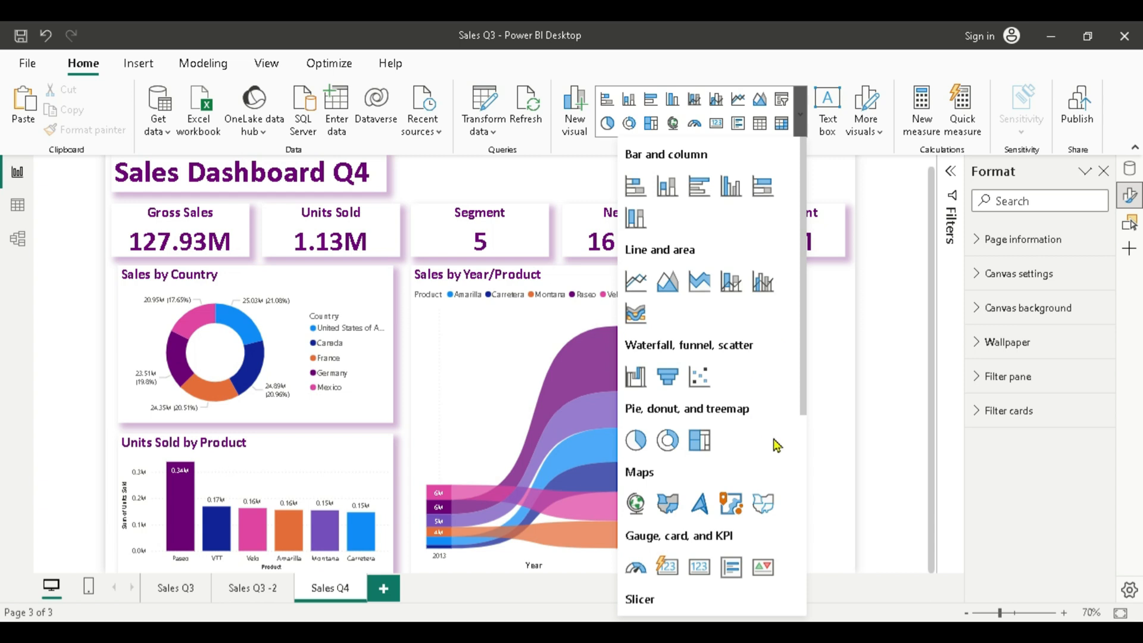
click(670, 285)
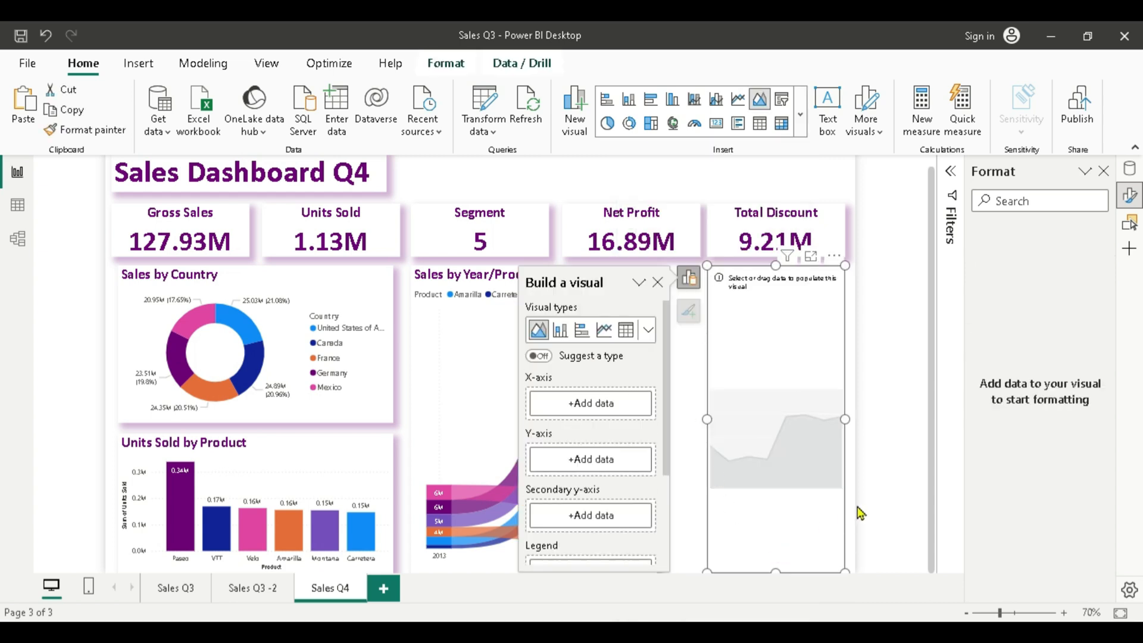
click(1129, 170)
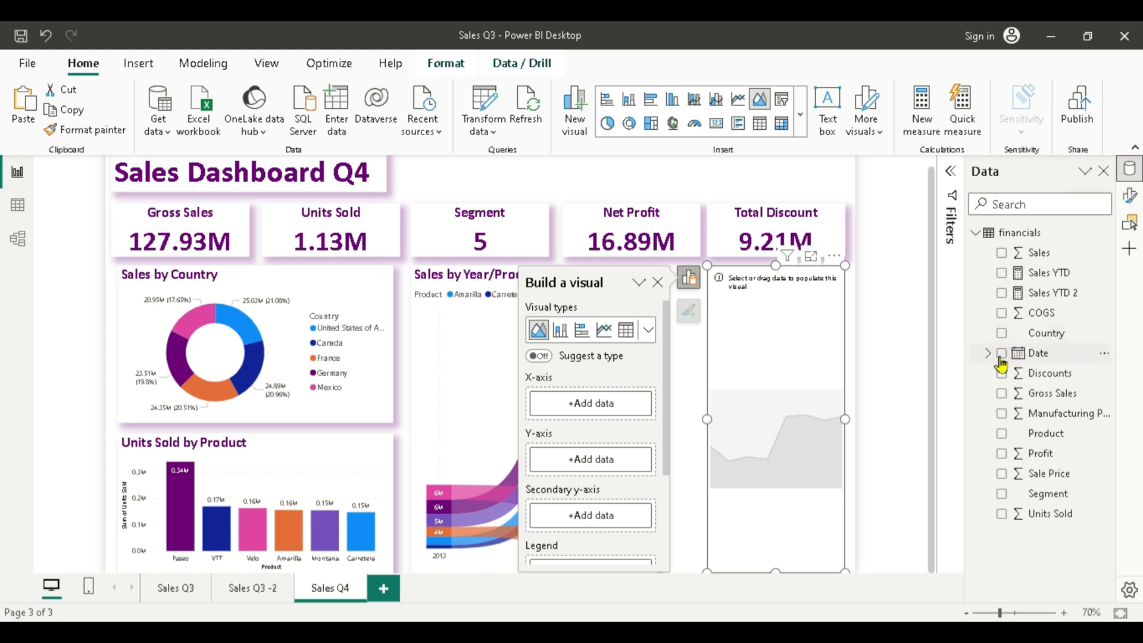
click(1005, 435)
click(1001, 413)
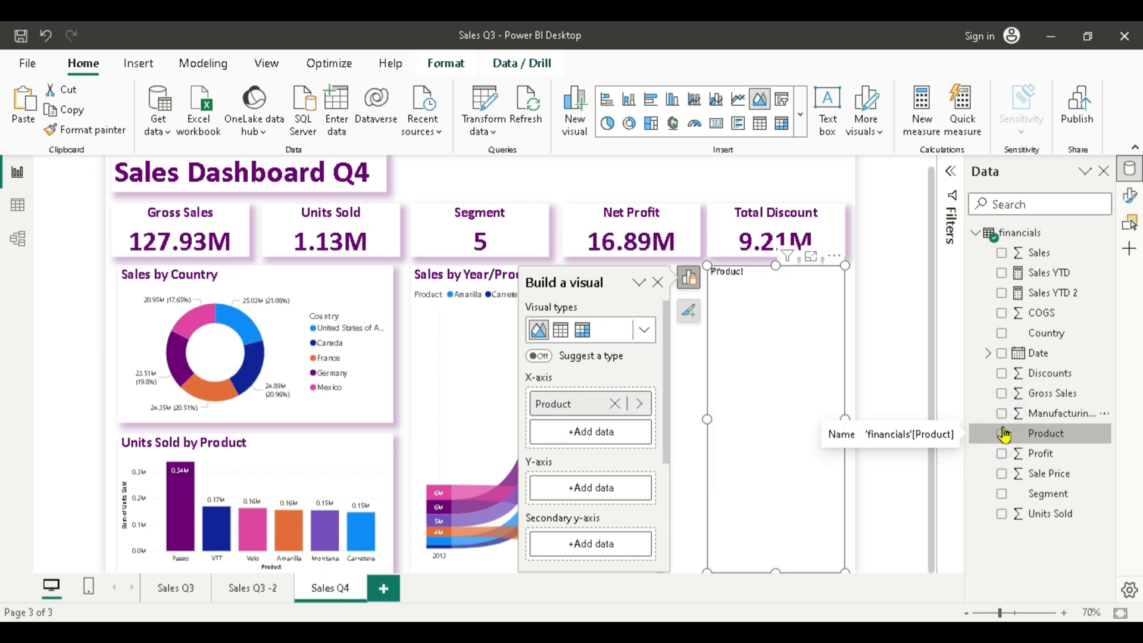
click(1001, 475)
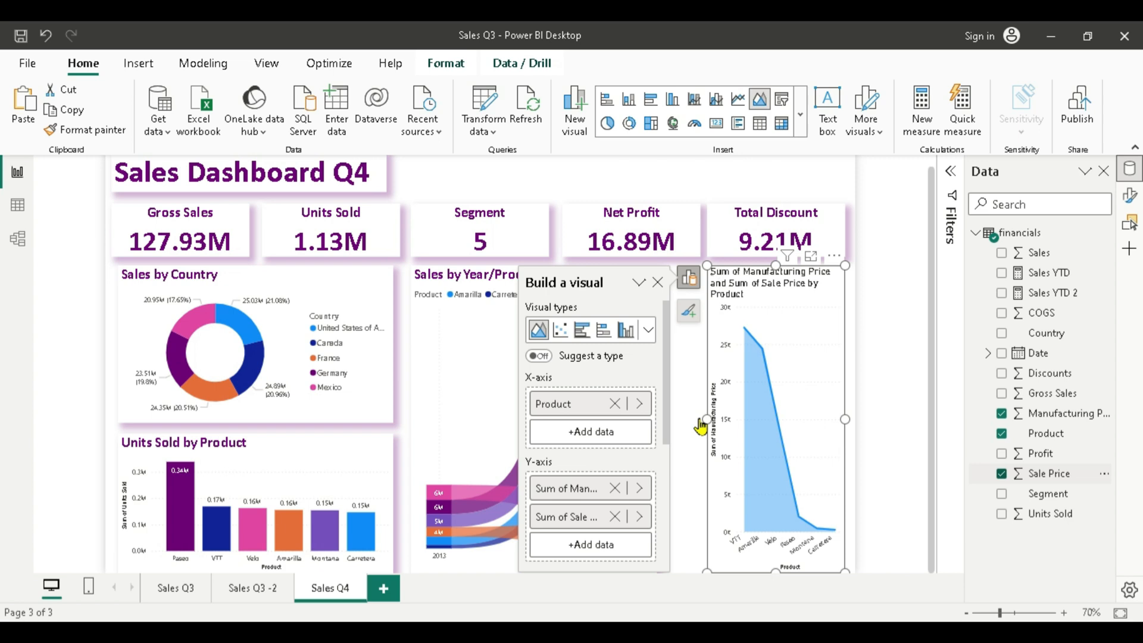
Resize the area chart to about 305 wide and 268 high, filling the space beside the ribbon chart's upper half.
drag(706, 420, 658, 431)
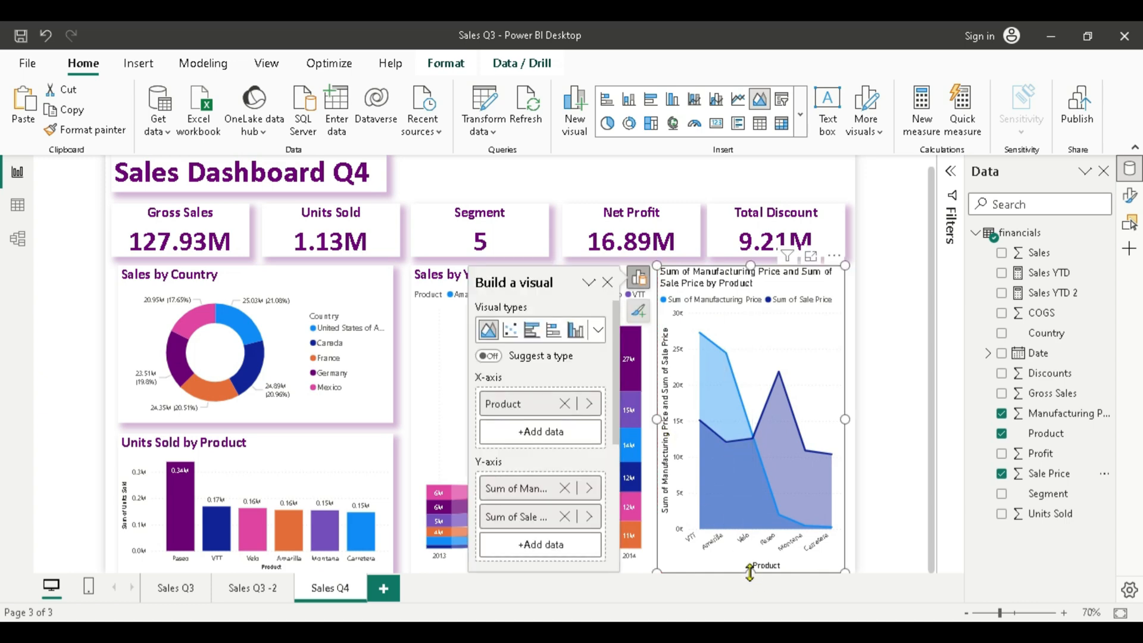
drag(749, 572, 747, 426)
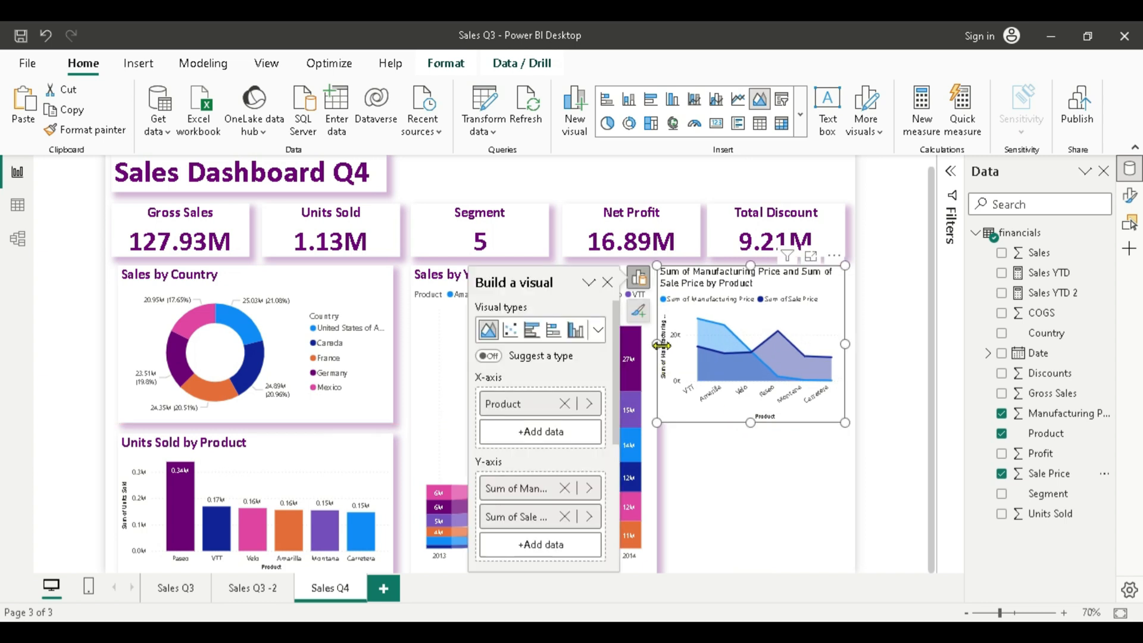
mouse_move(668, 344)
mouse_down()
mouse_move(662, 353)
mouse_move(667, 344)
mouse_up()
Add a dark purple shadow to the area chart and collapse its shadow options.
click(1130, 196)
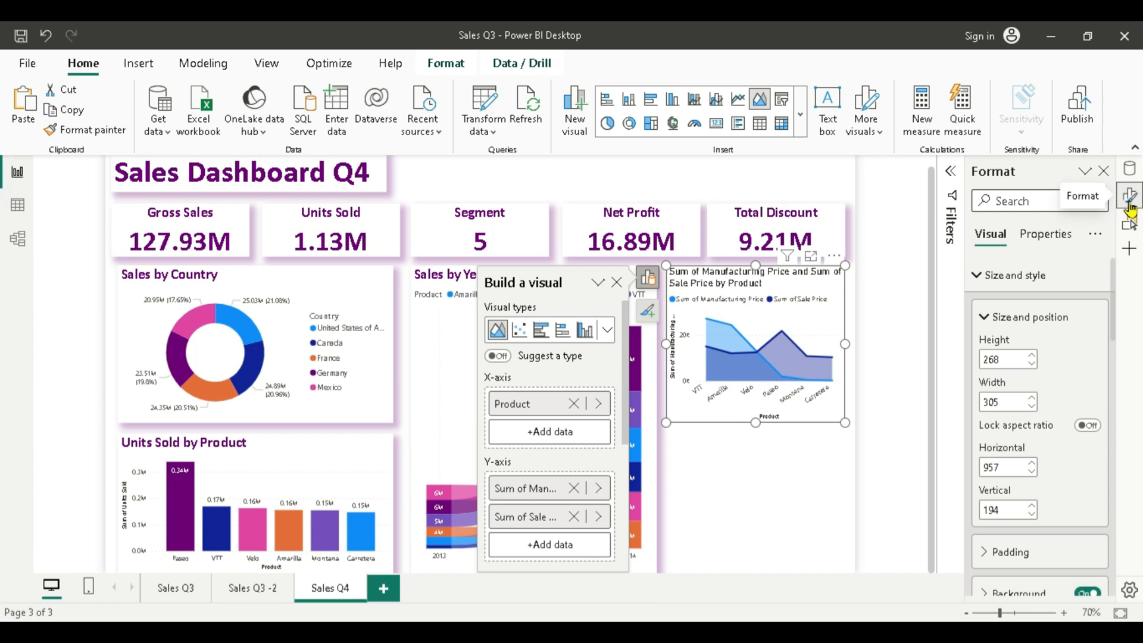
scroll(1042, 409, down, 4)
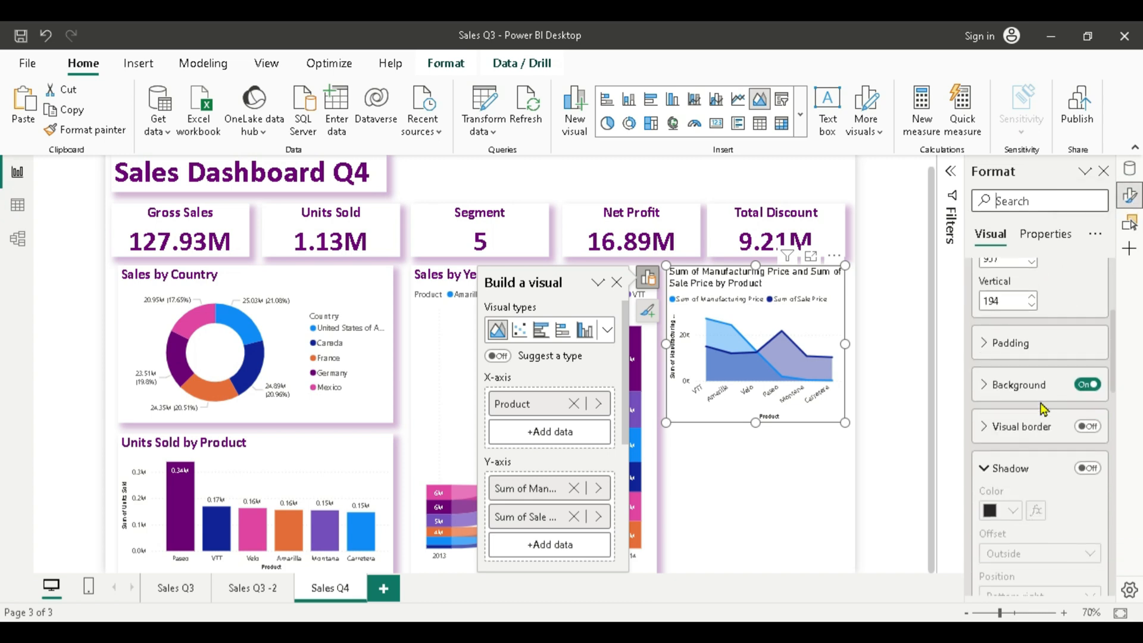
click(1086, 467)
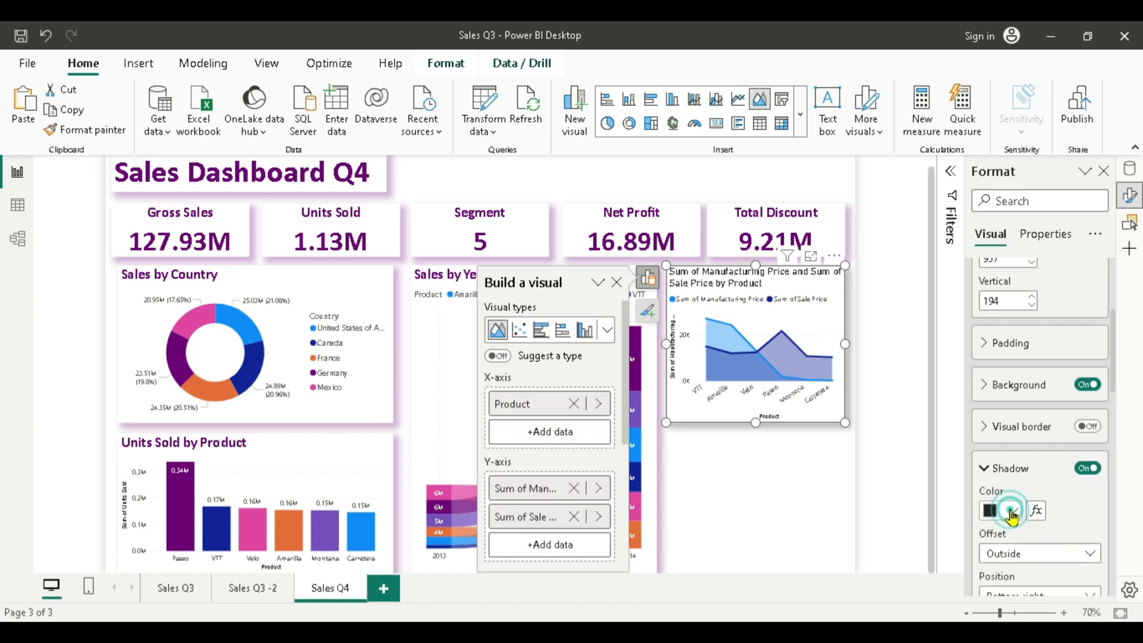
click(1012, 512)
click(891, 441)
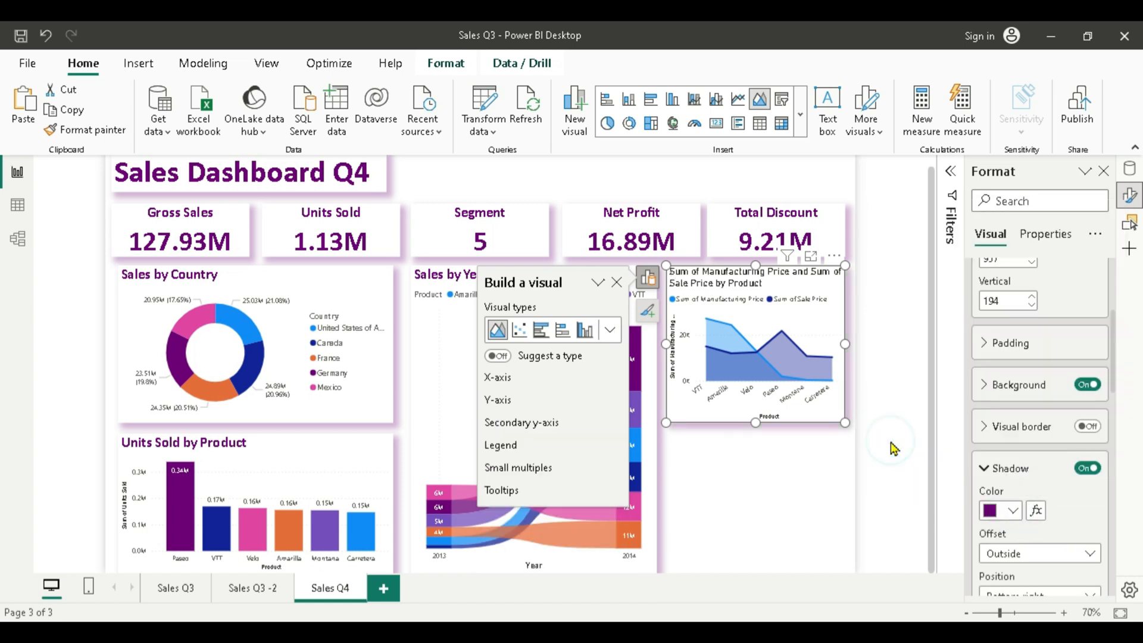
click(984, 471)
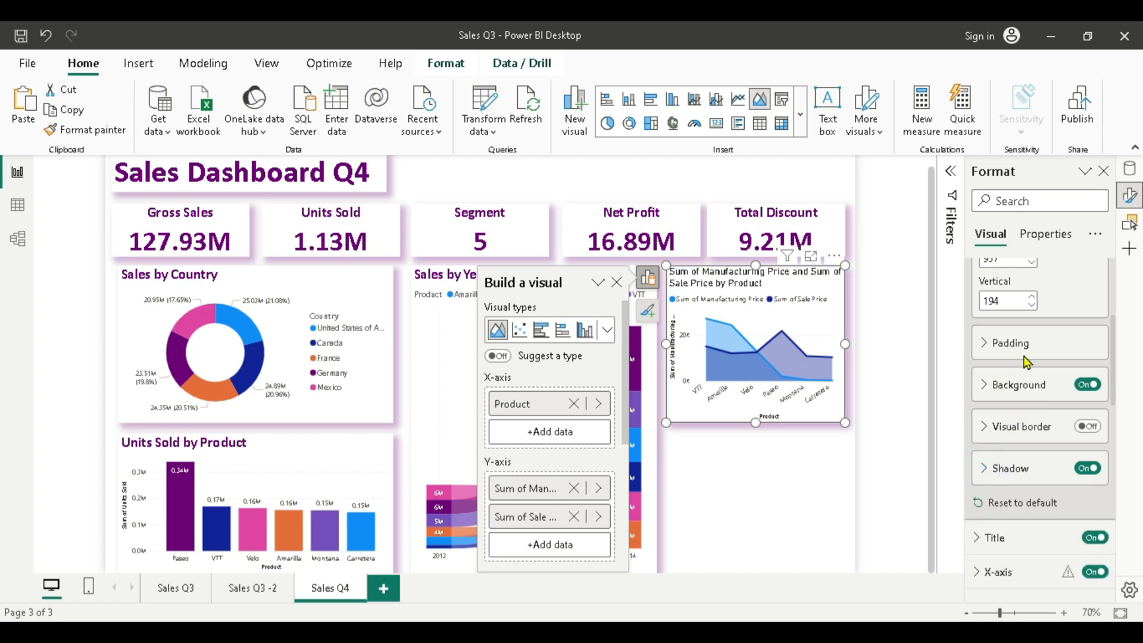
Change the area chart's title text to "Manufacturing Price vs Sale Price by Product".
click(978, 537)
scroll(1059, 526, down, 3)
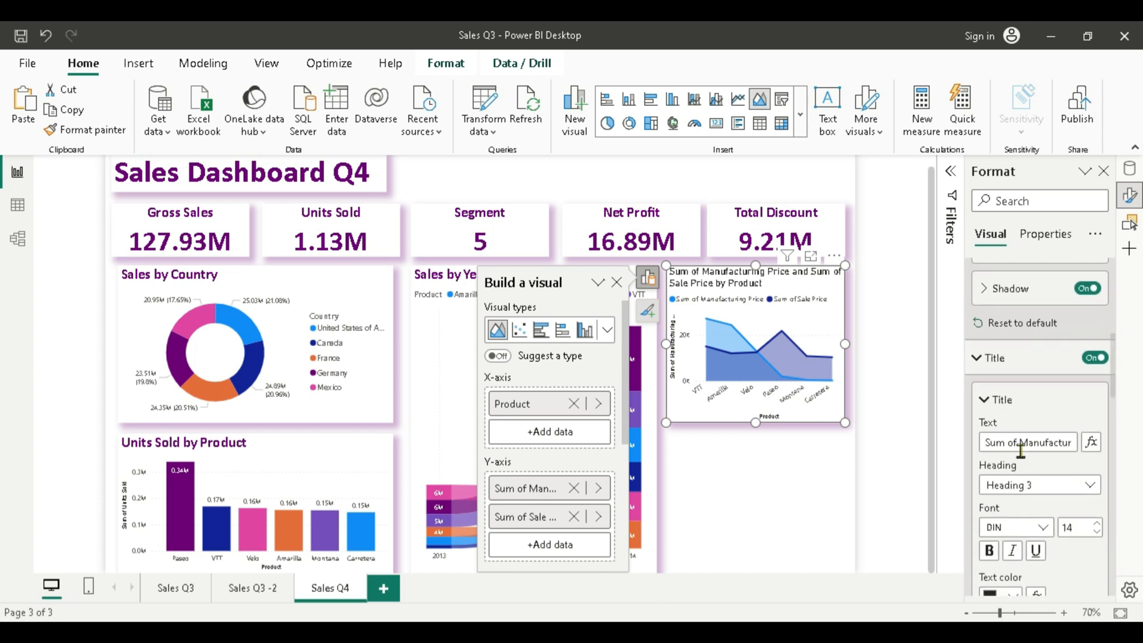
drag(1021, 445, 981, 447)
key(BackSpace)
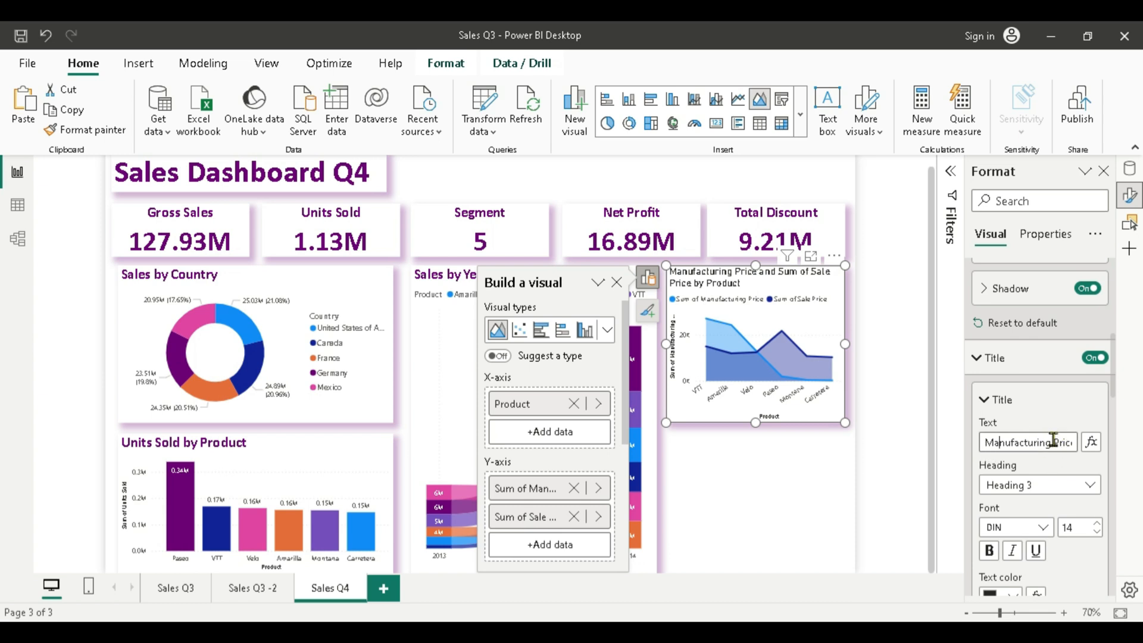
key(Right)
key(Right)
key(Right)
key(Right)
key(Right)
key(Right)
key(Right)
key(Right)
key(Right)
key(BackSpace)
key(BackSpace)
key(BackSpace)
key(BackSpace)
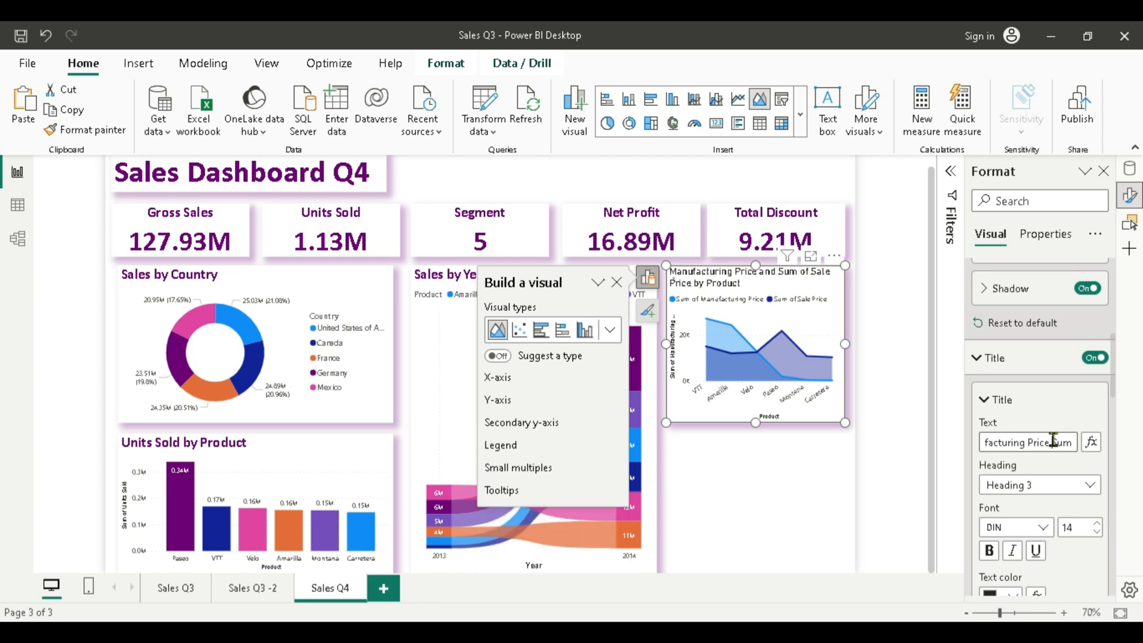
text(vs)
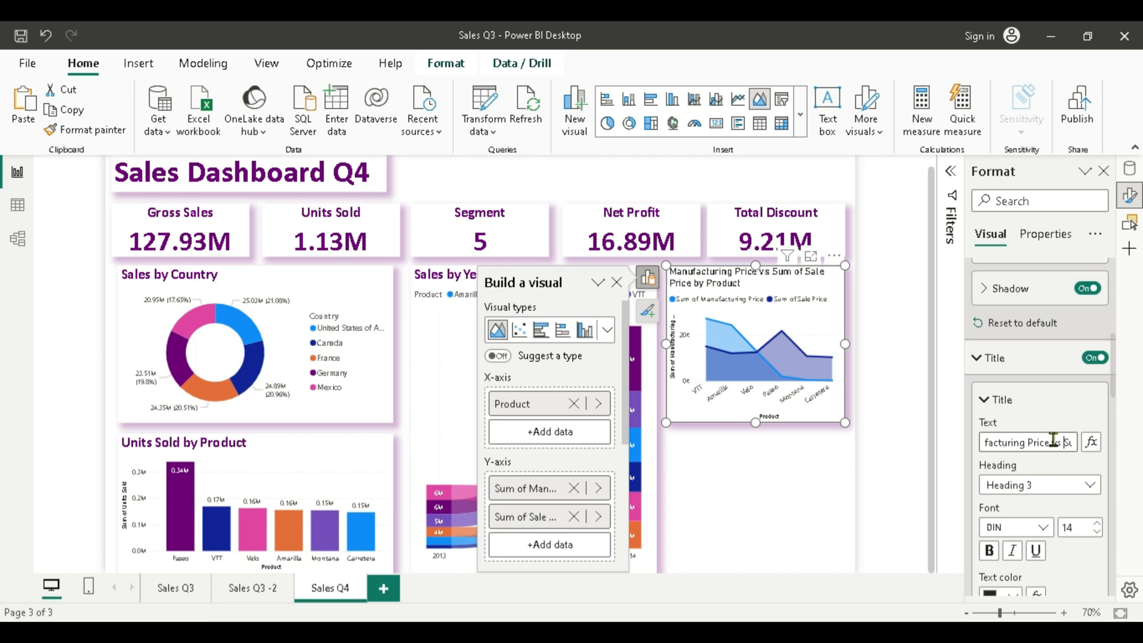
key(Delete)
key(Delete)
key(Delete)
key(Delete)
key(Delete)
key(Delete)
key(Delete)
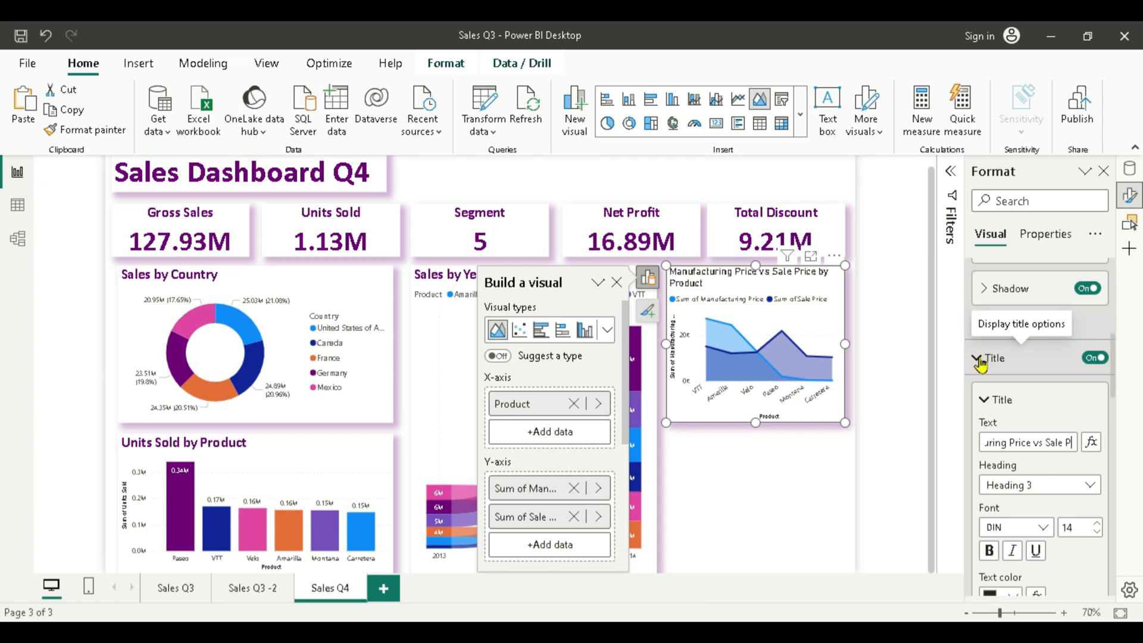
Style the area chart's title in bold Calibri at size 18 with the dark purple text color.
click(1015, 527)
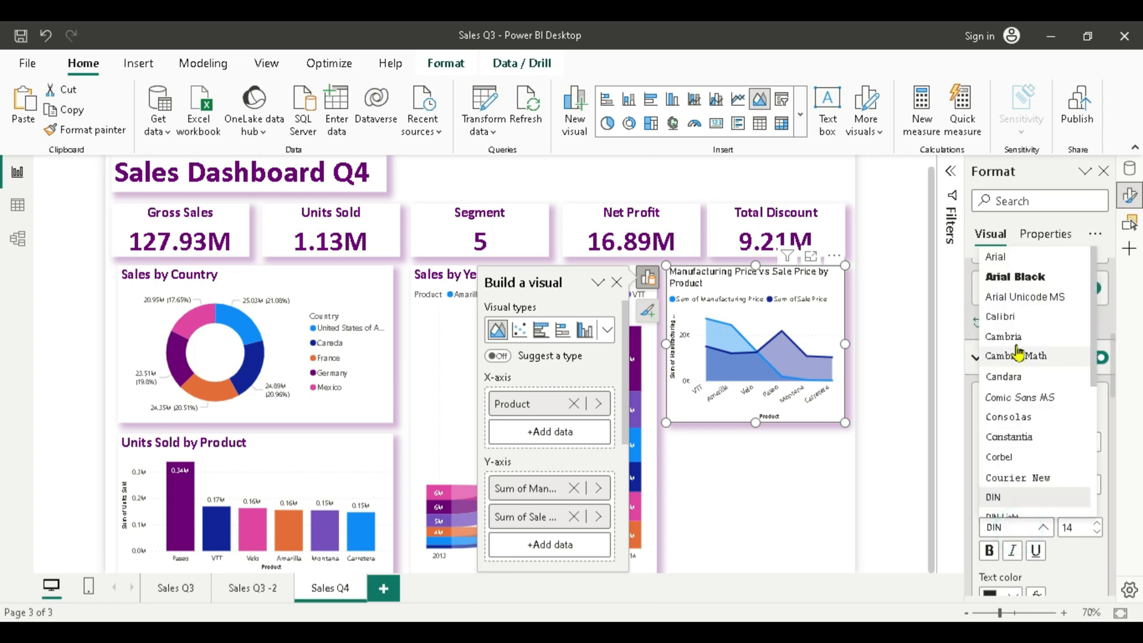
click(1014, 317)
double_click(1071, 528)
text(18)
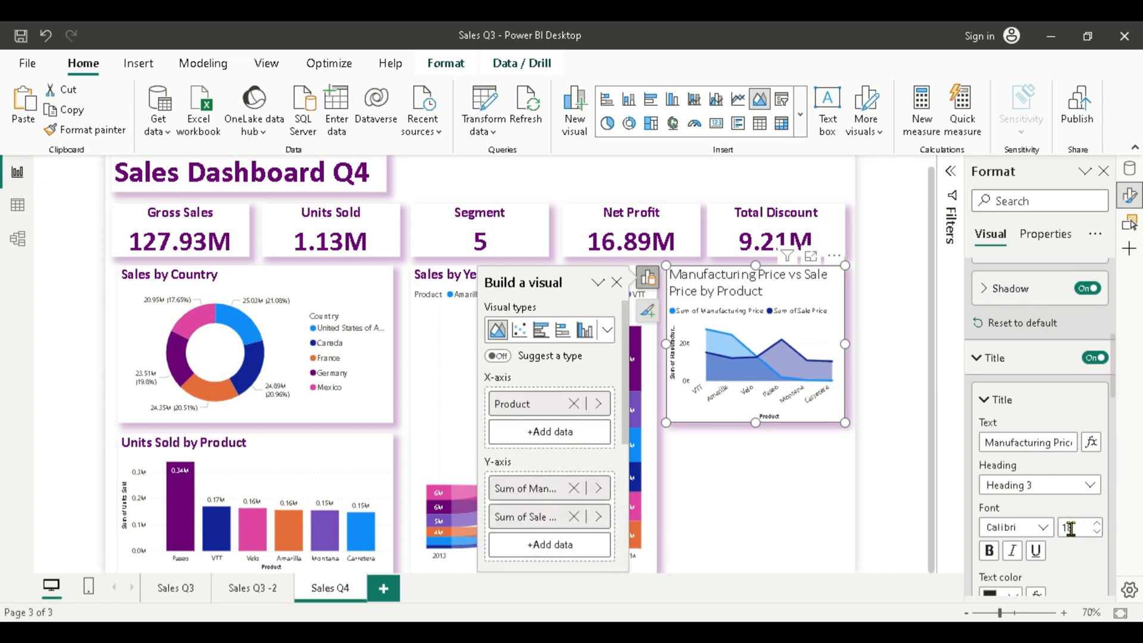
click(989, 550)
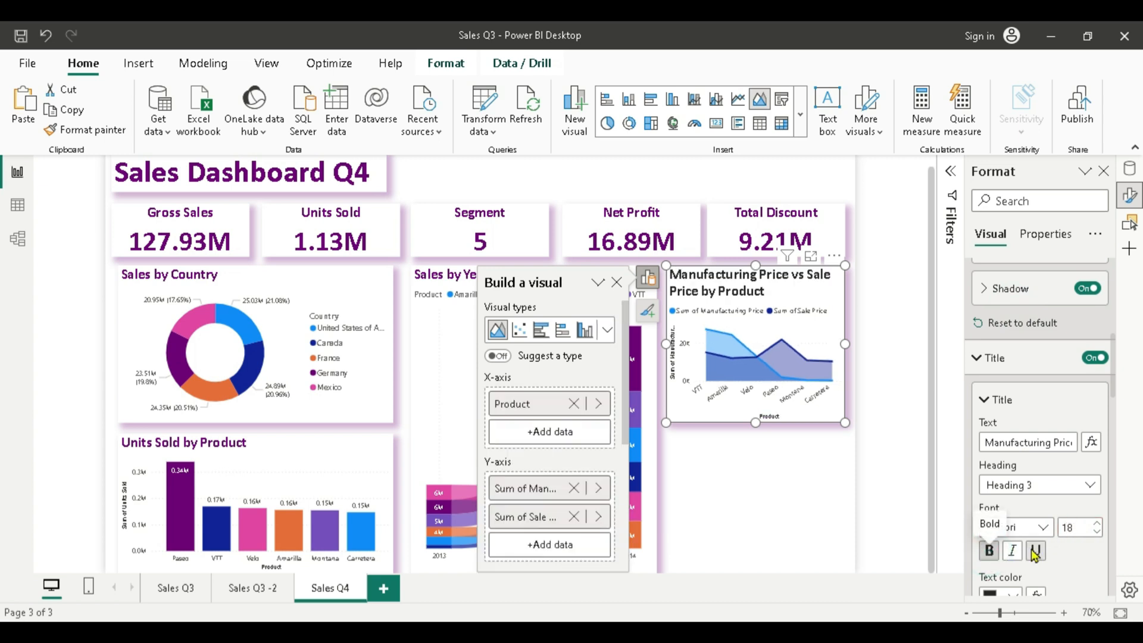
scroll(1034, 555, down, 2)
click(1012, 522)
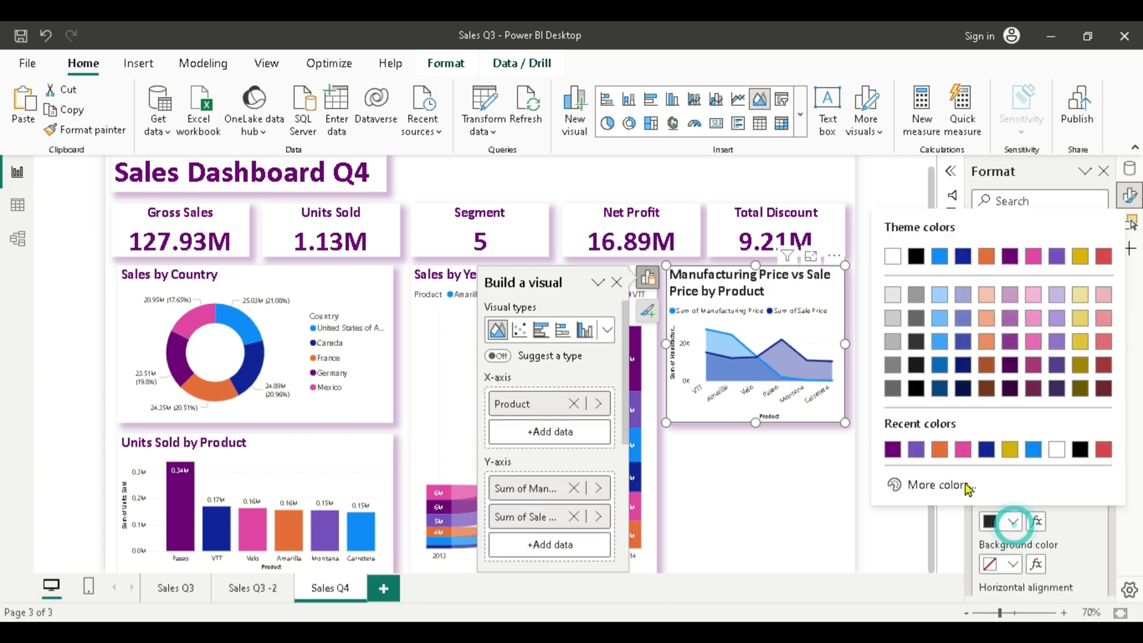
click(894, 454)
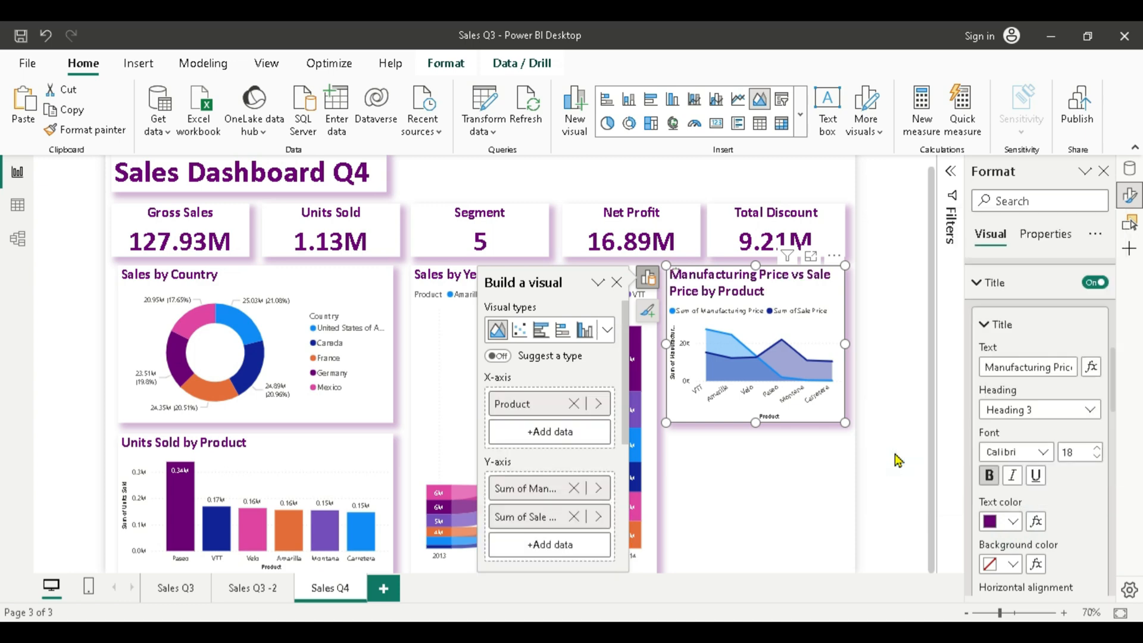
Narrow the donut and column charts to the same width and shift the ribbon chart left, closer to them.
click(456, 393)
click(369, 385)
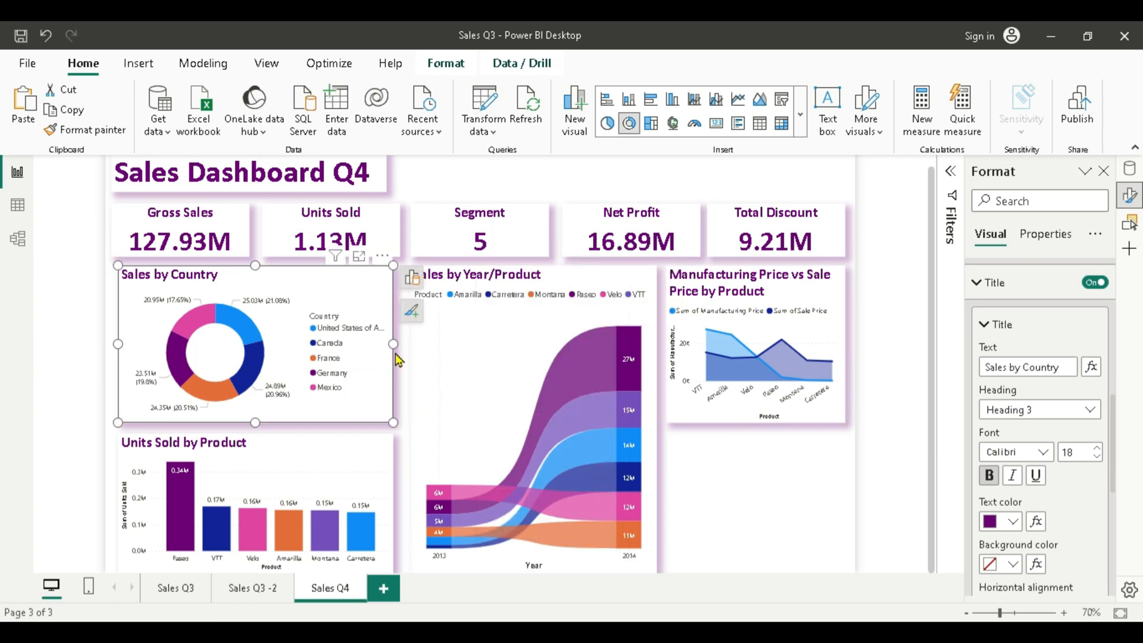
drag(392, 346, 376, 353)
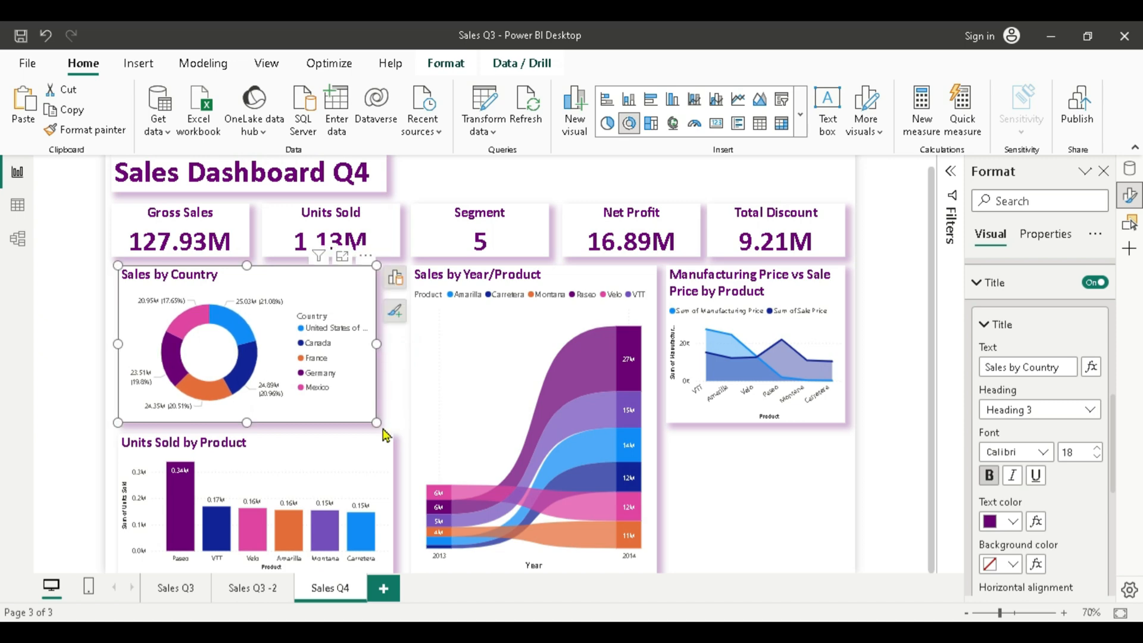
click(373, 450)
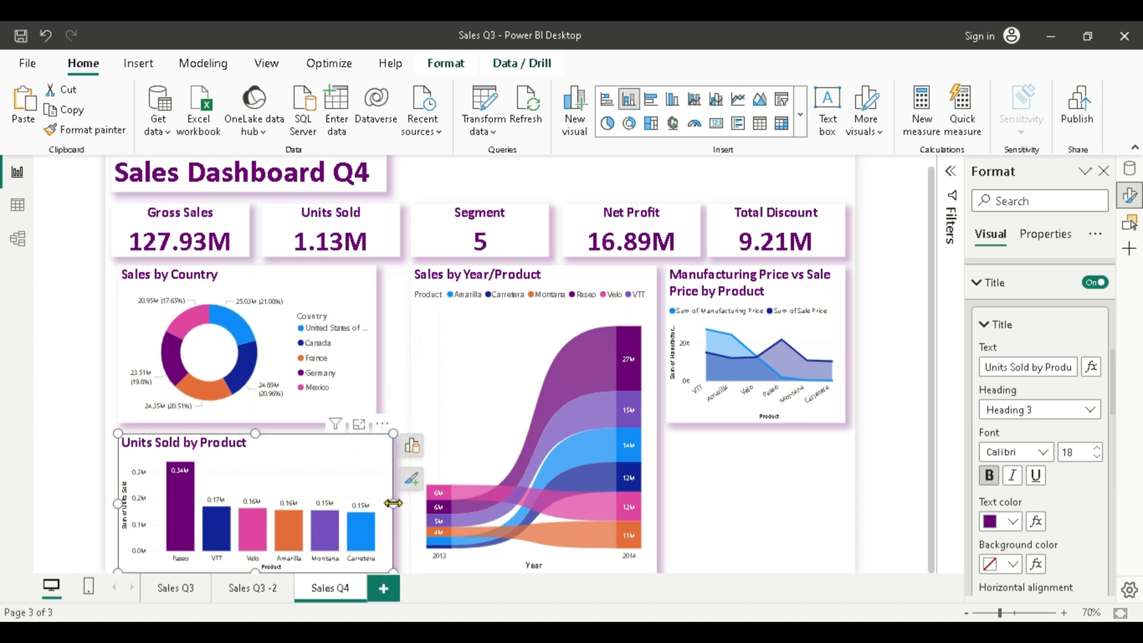
drag(381, 505, 376, 504)
click(475, 451)
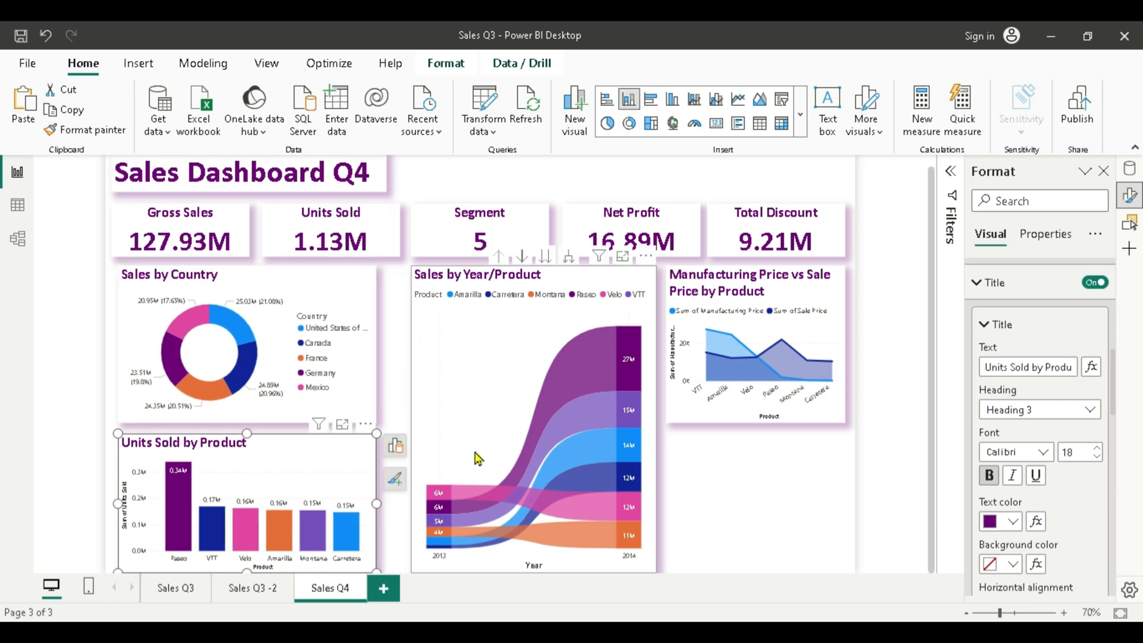
drag(466, 460, 456, 465)
Extend the area chart left to a slightly narrowed ribbon chart and shorten its title to "Manufacturing Price vs Sale Price".
click(722, 366)
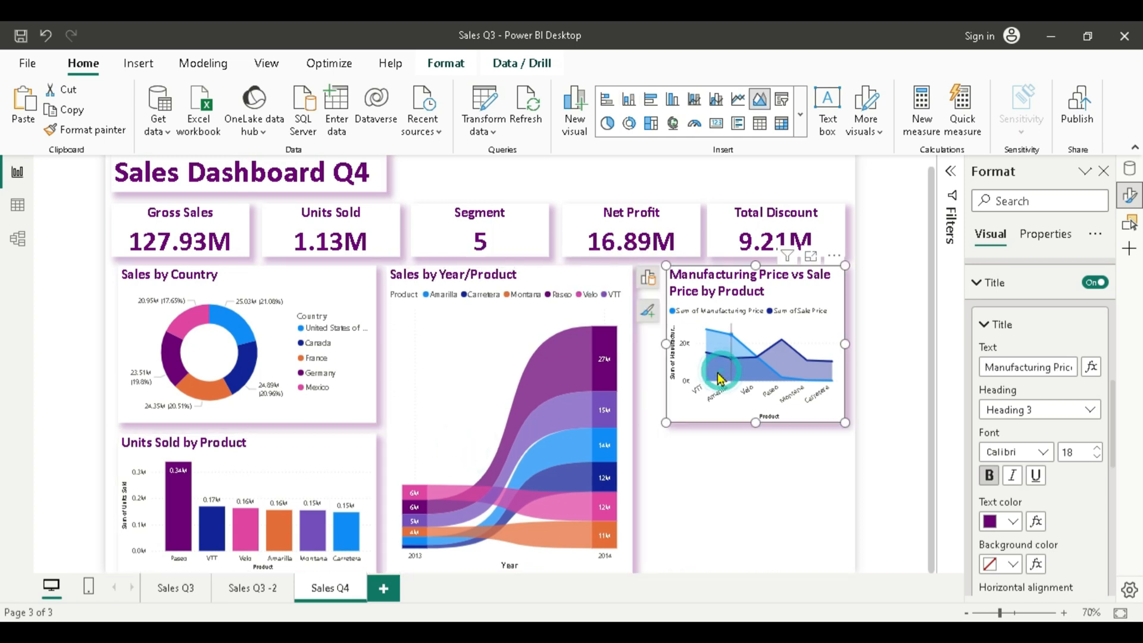
drag(666, 345, 644, 357)
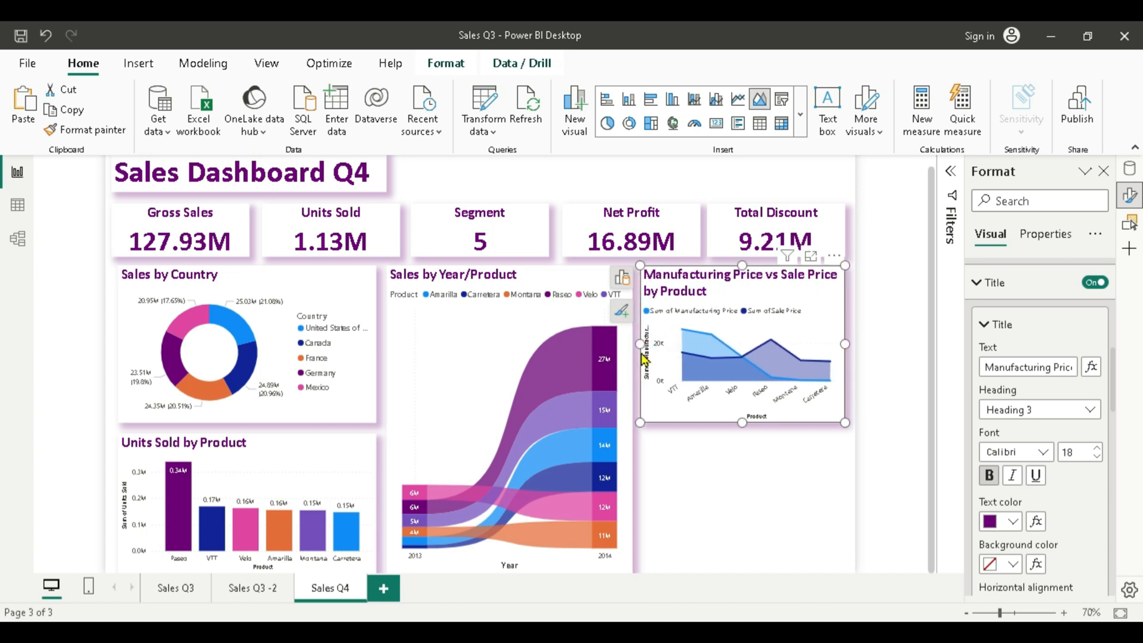
click(610, 443)
click(709, 483)
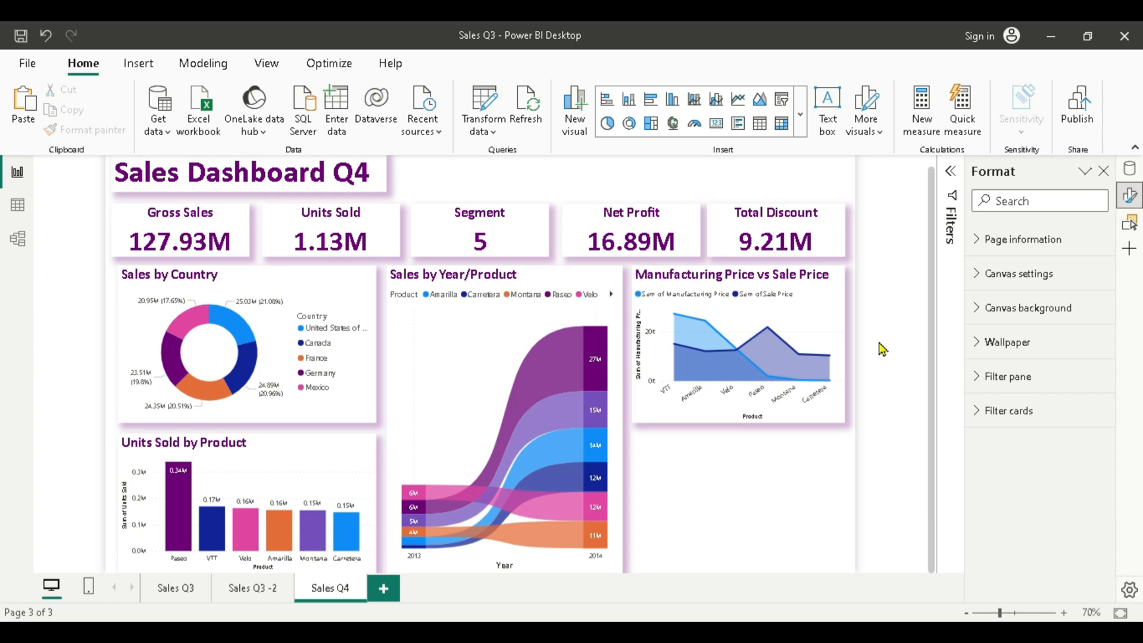
Insert a map below the area chart with Country as the location and Units Sold as the bubble size.
click(675, 124)
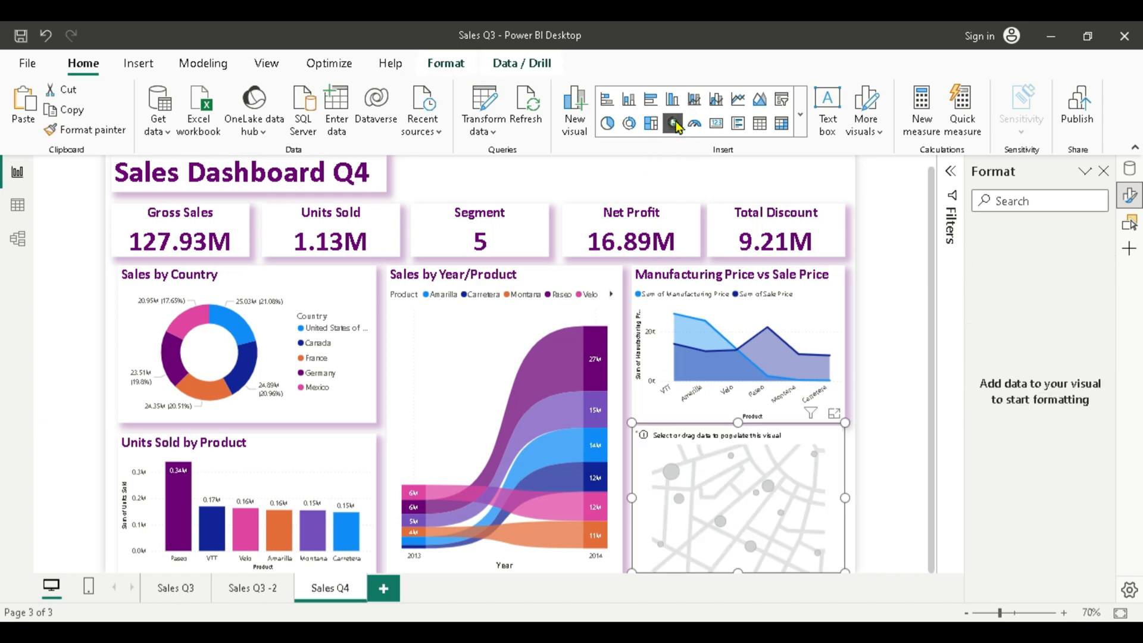
click(1129, 171)
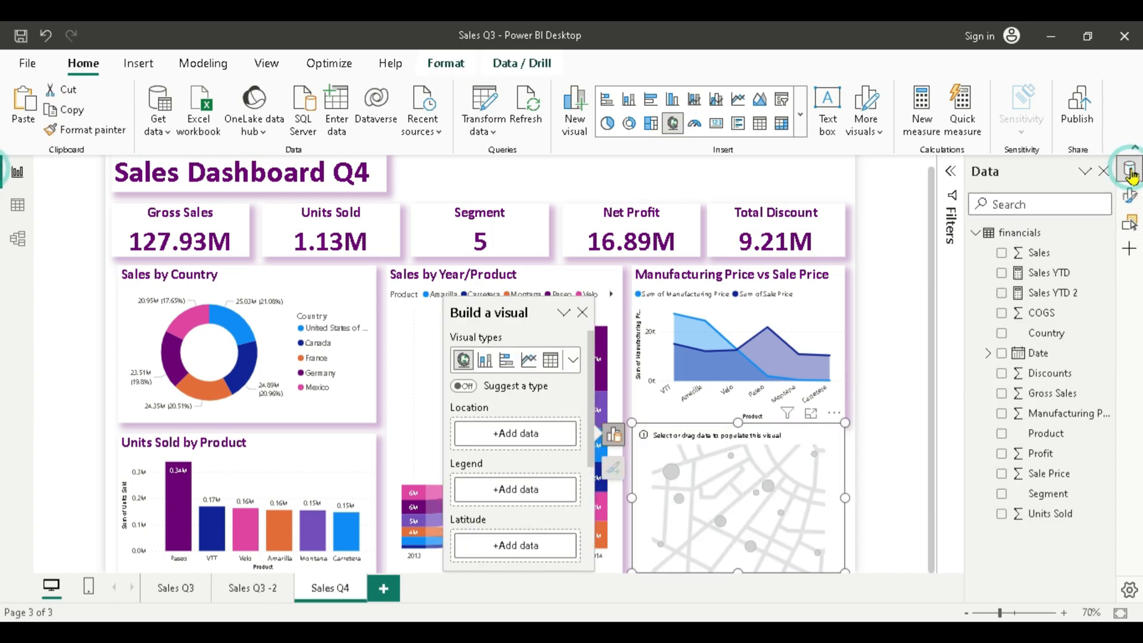
click(1002, 334)
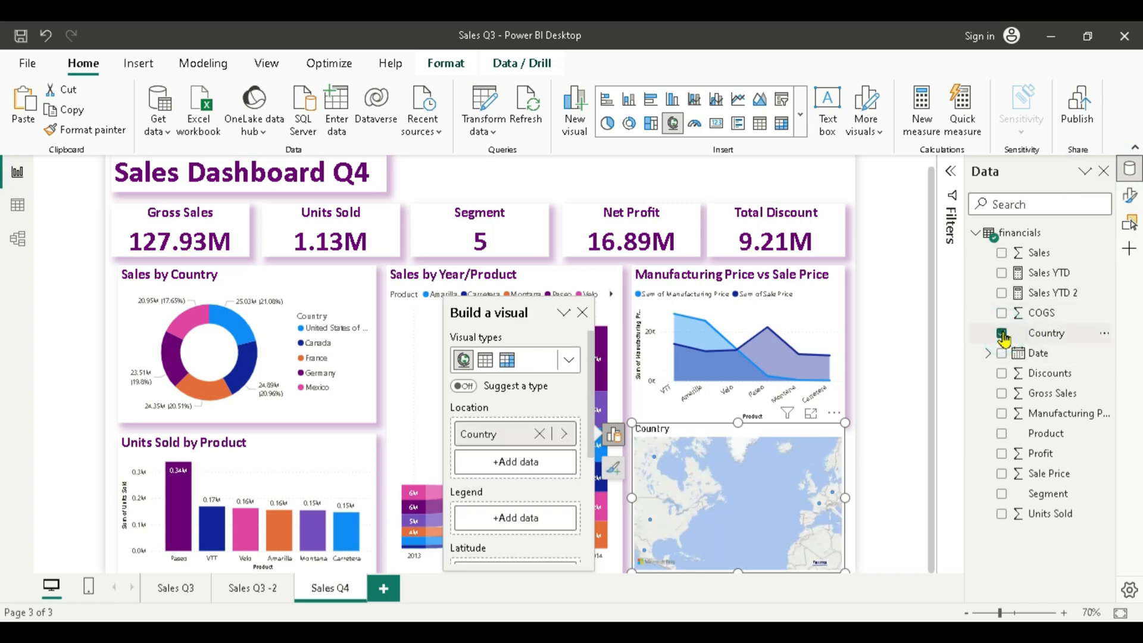
click(1001, 514)
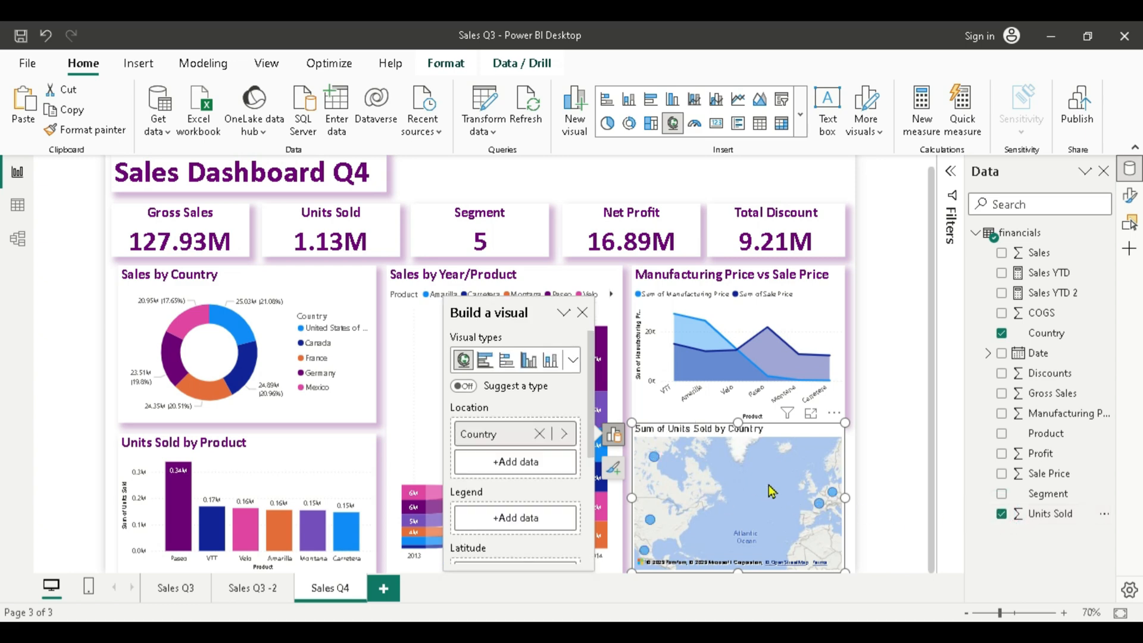
Change the map's title text to "Units Sold by Country".
click(1129, 197)
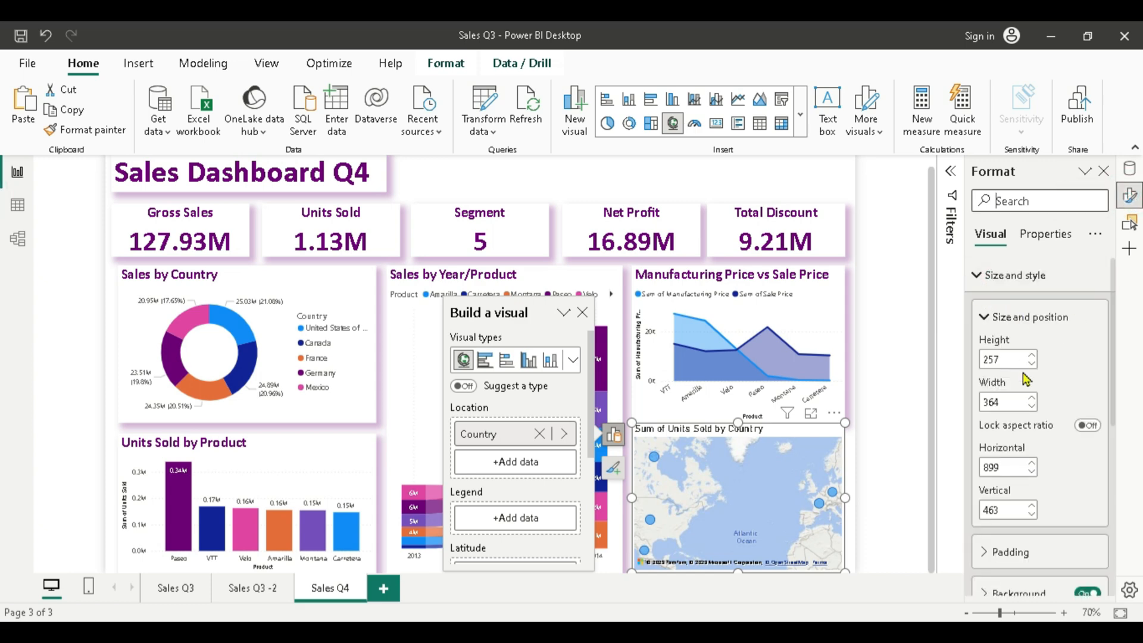
click(981, 275)
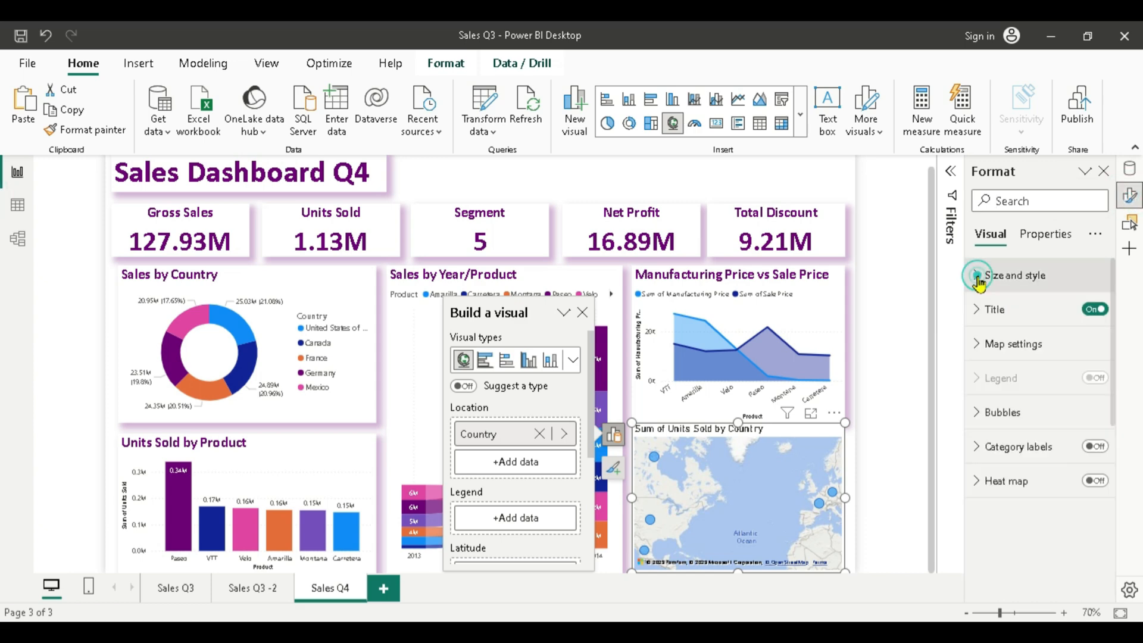
click(976, 320)
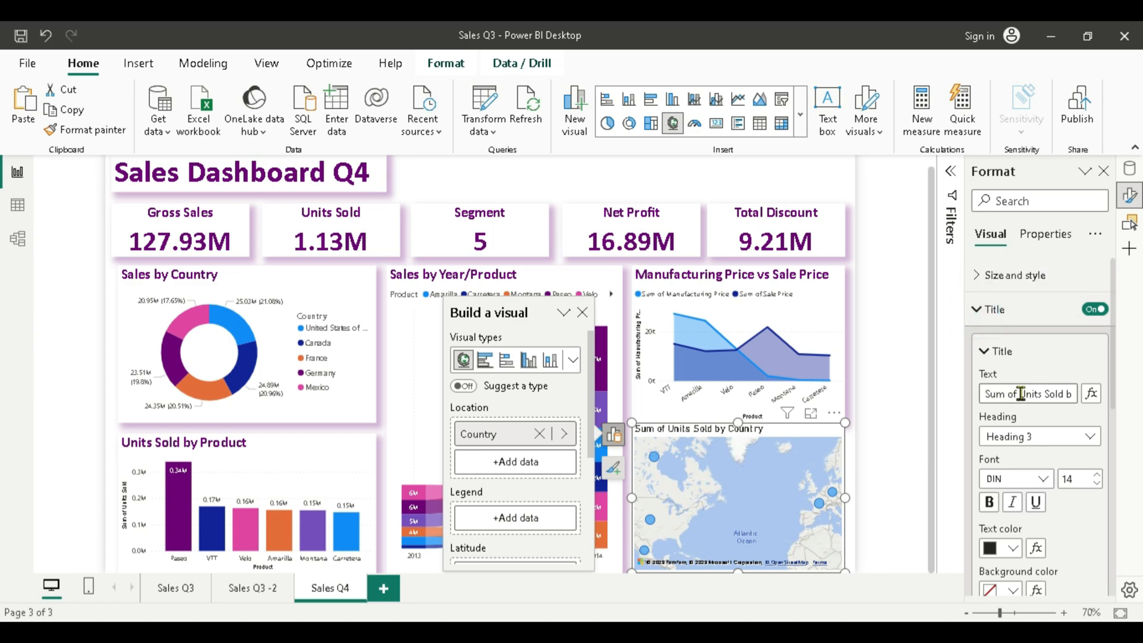
drag(977, 394, 989, 396)
key(BackSpace)
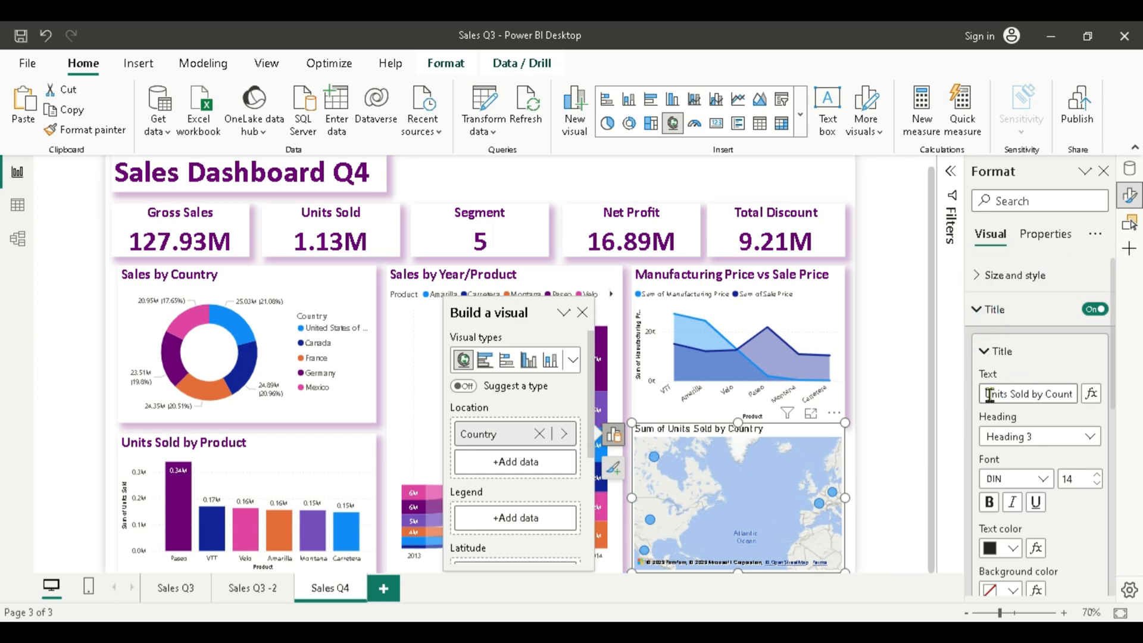
Style the map's title in bold Calibri at size 18 with dark purple text, and collapse the title options.
click(1023, 488)
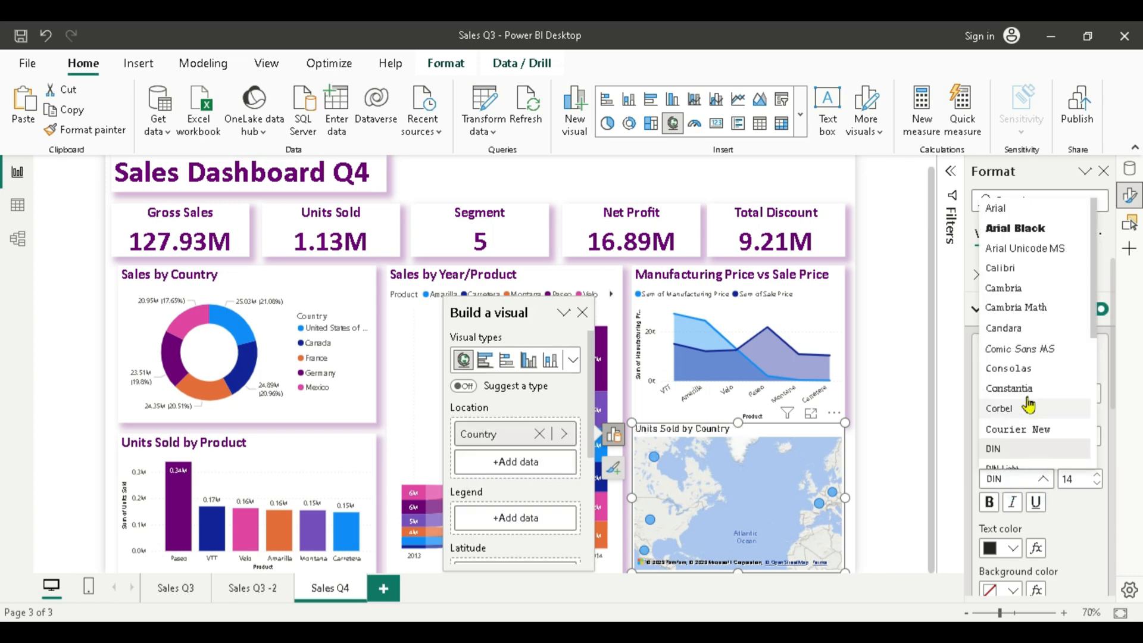
click(1013, 267)
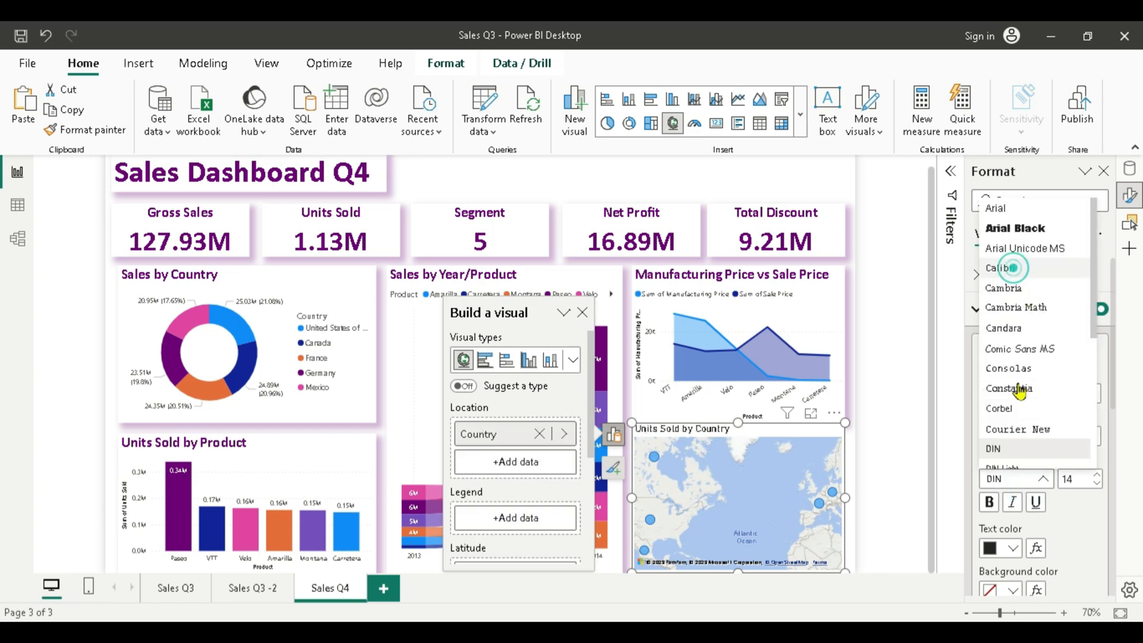
double_click(1069, 478)
text(18)
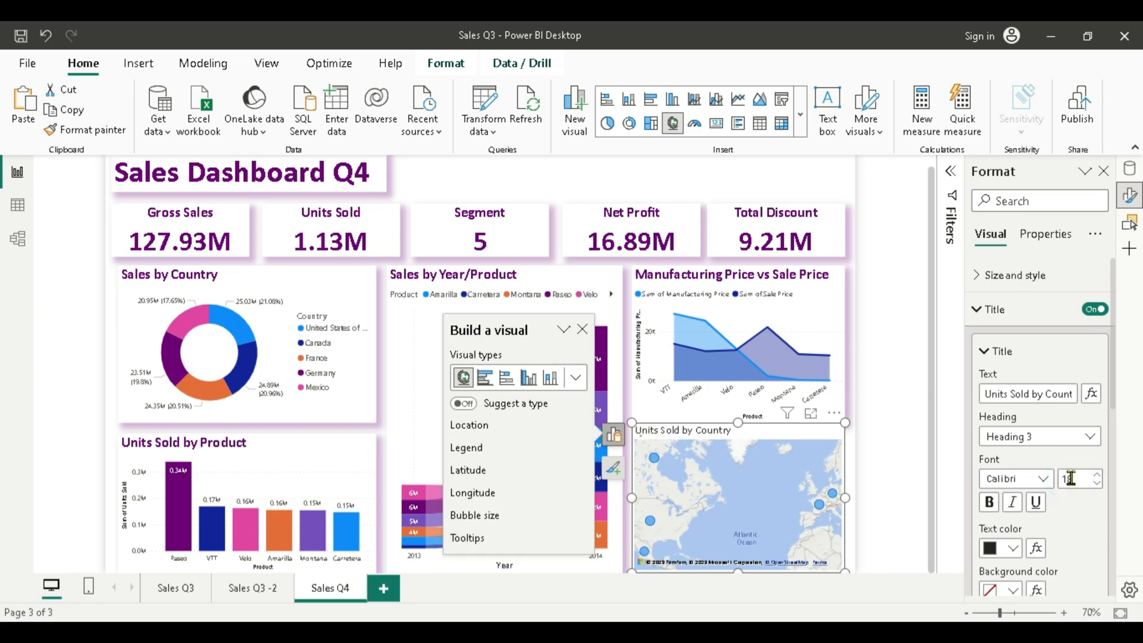
click(989, 502)
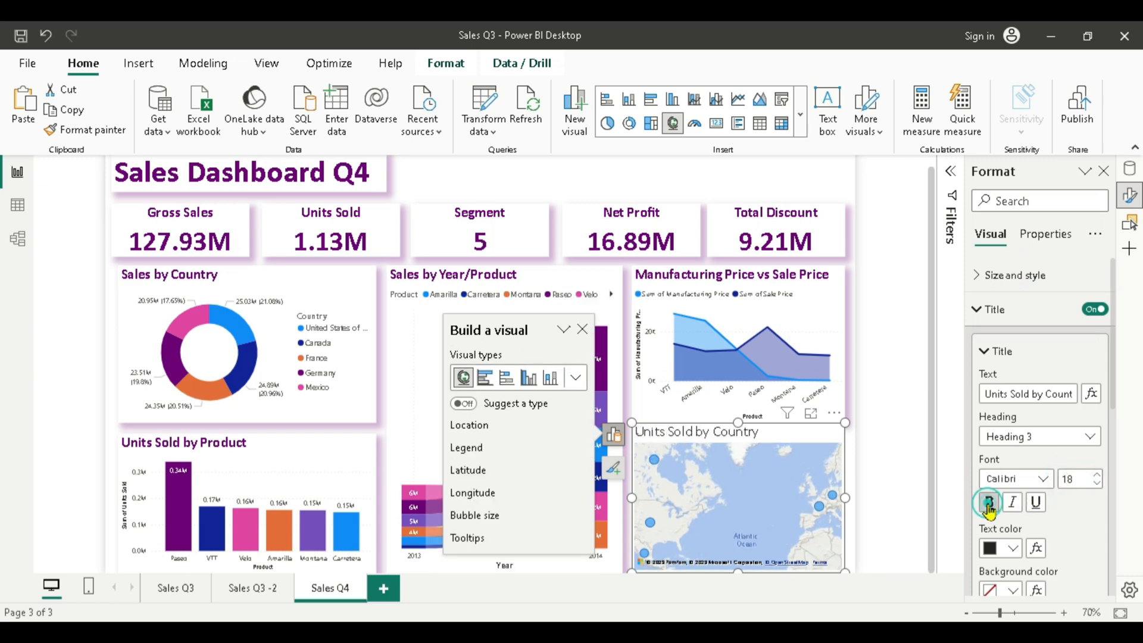
click(1011, 547)
click(891, 478)
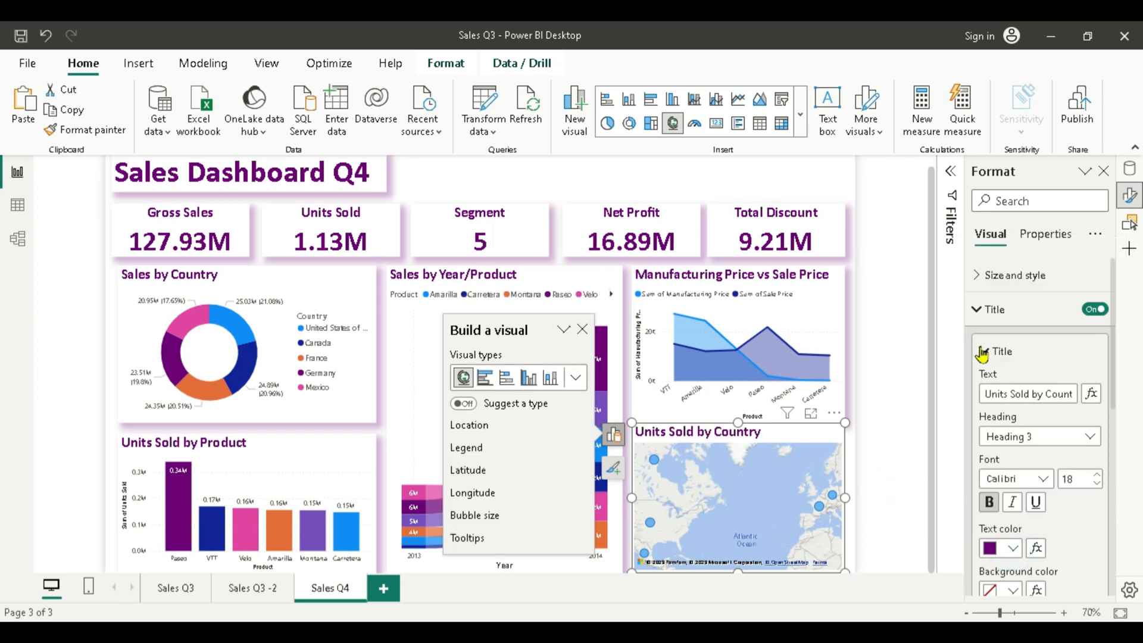
click(980, 315)
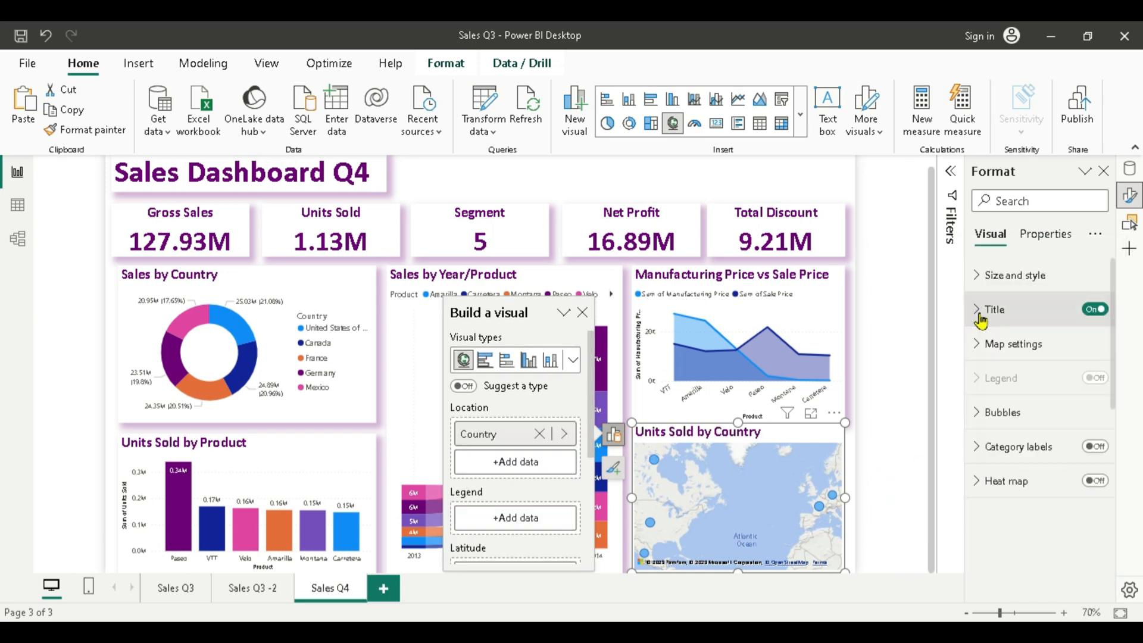
Set the default color of the map's bubbles to dark purple and collapse the bubble options.
click(976, 413)
scroll(1044, 509, down, 2)
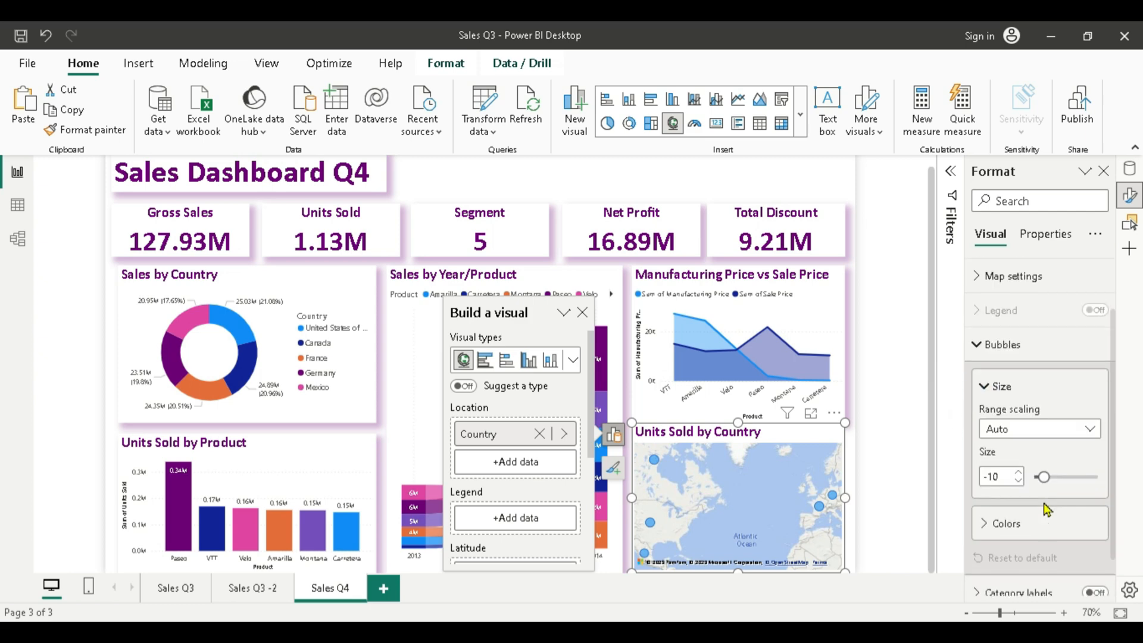
click(988, 535)
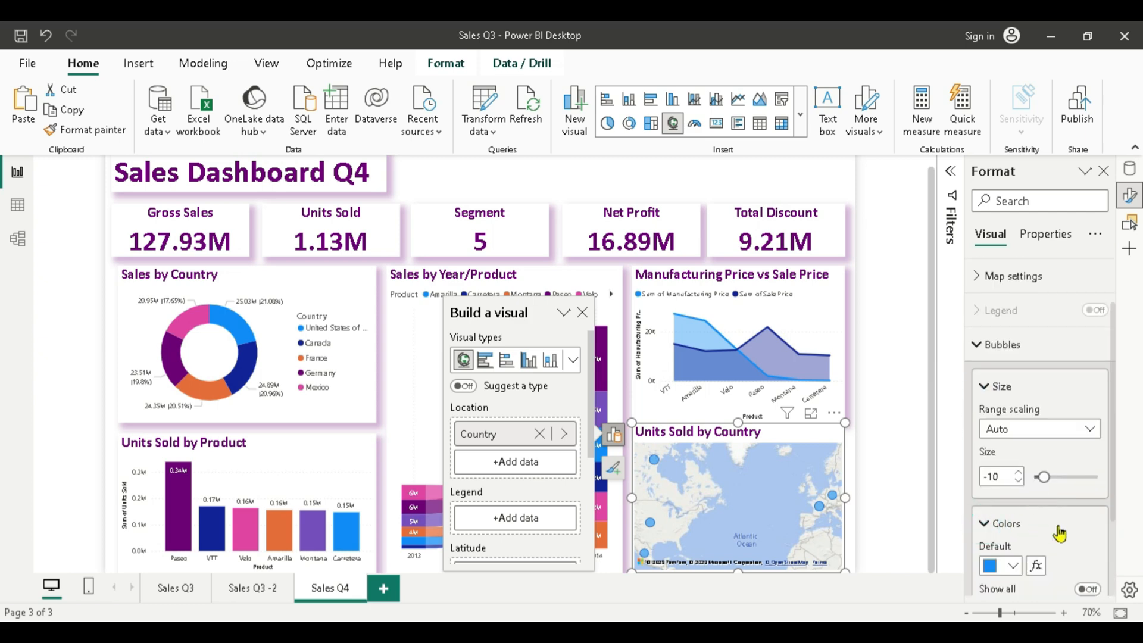
scroll(979, 589, down, 3)
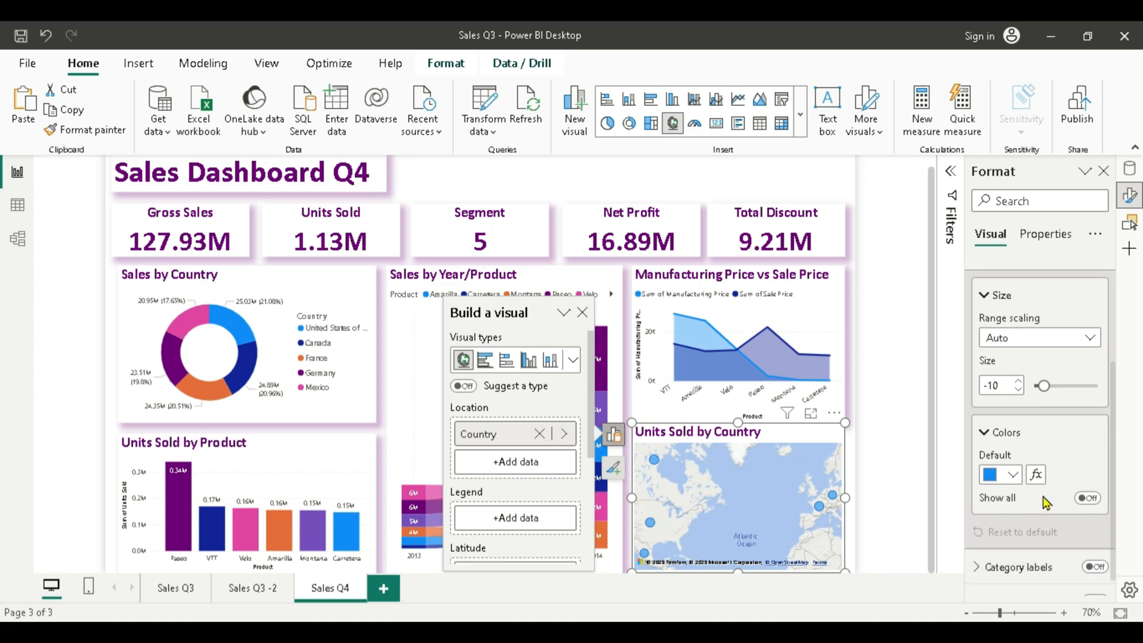
click(1012, 475)
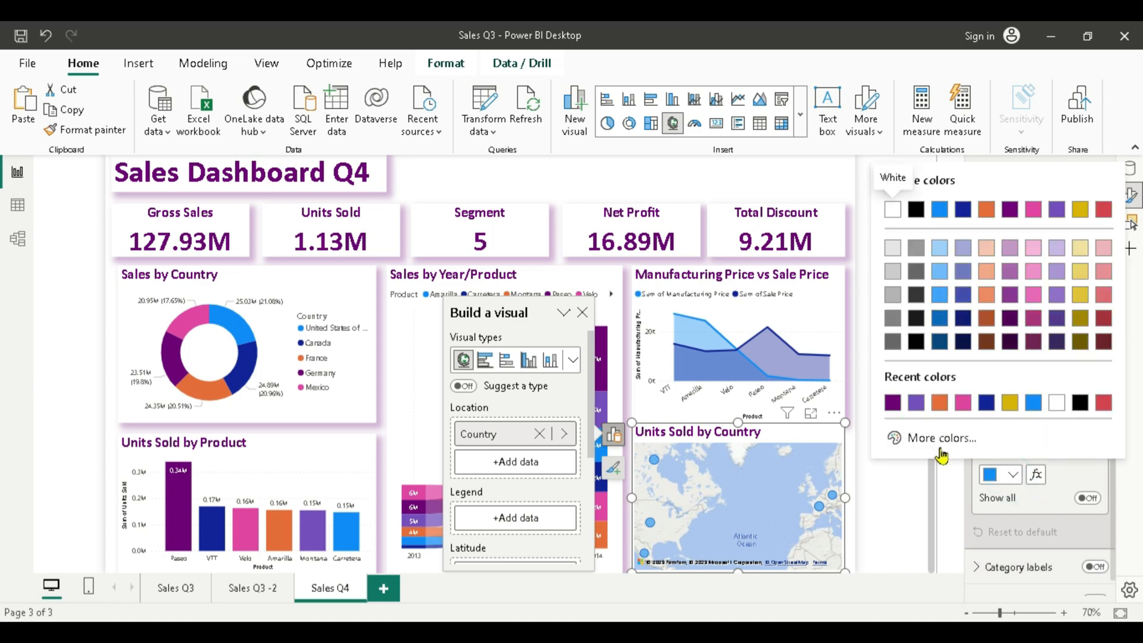
click(895, 407)
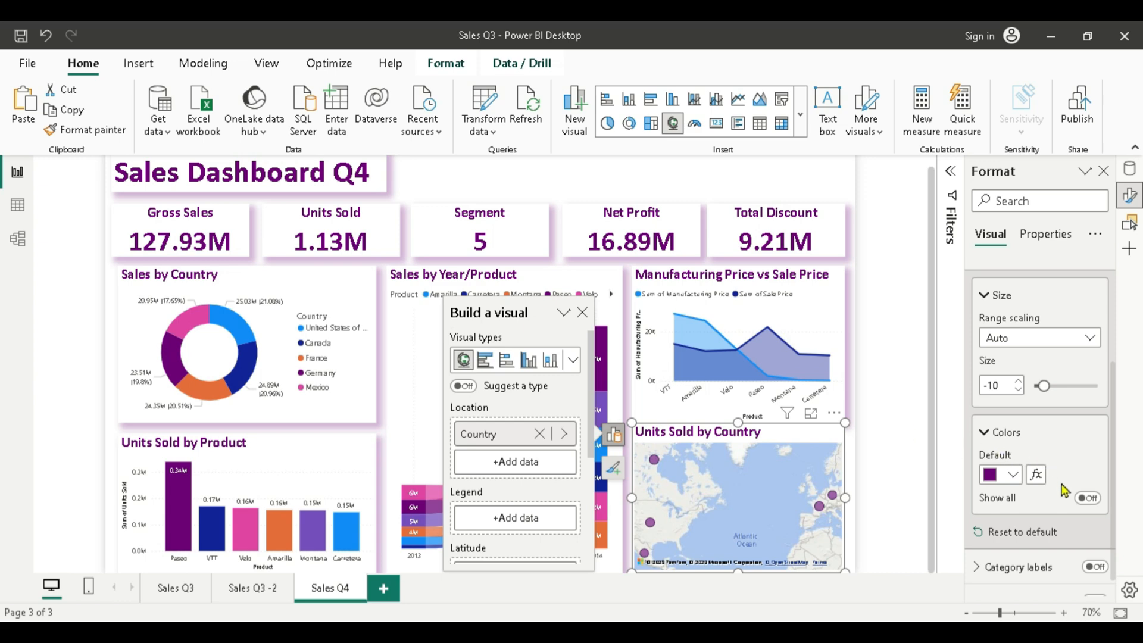
click(985, 433)
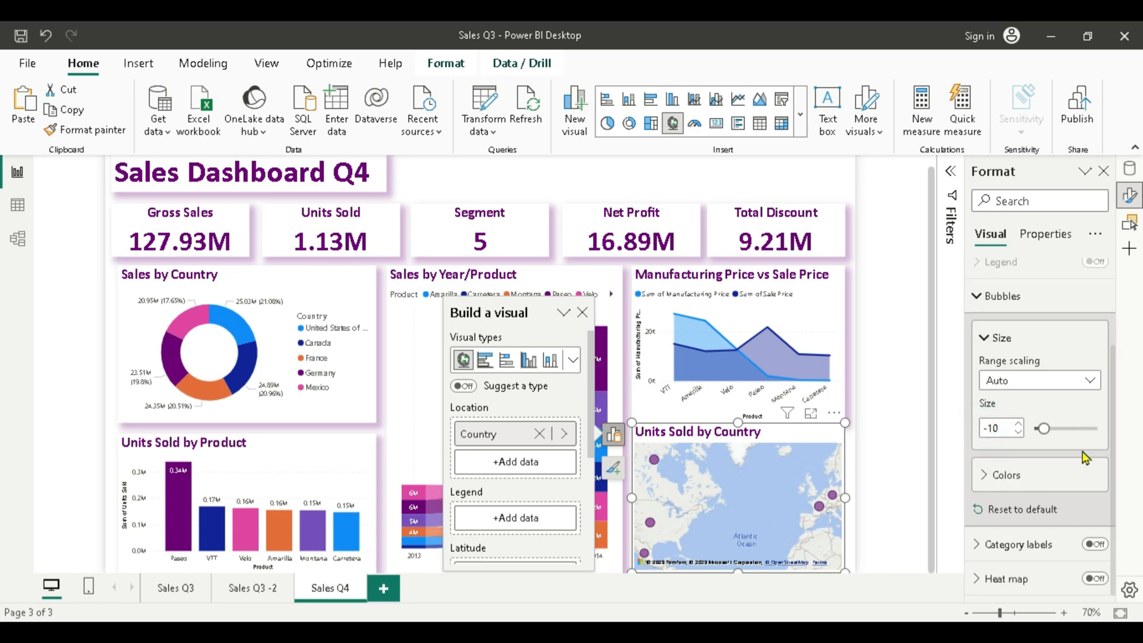
click(975, 296)
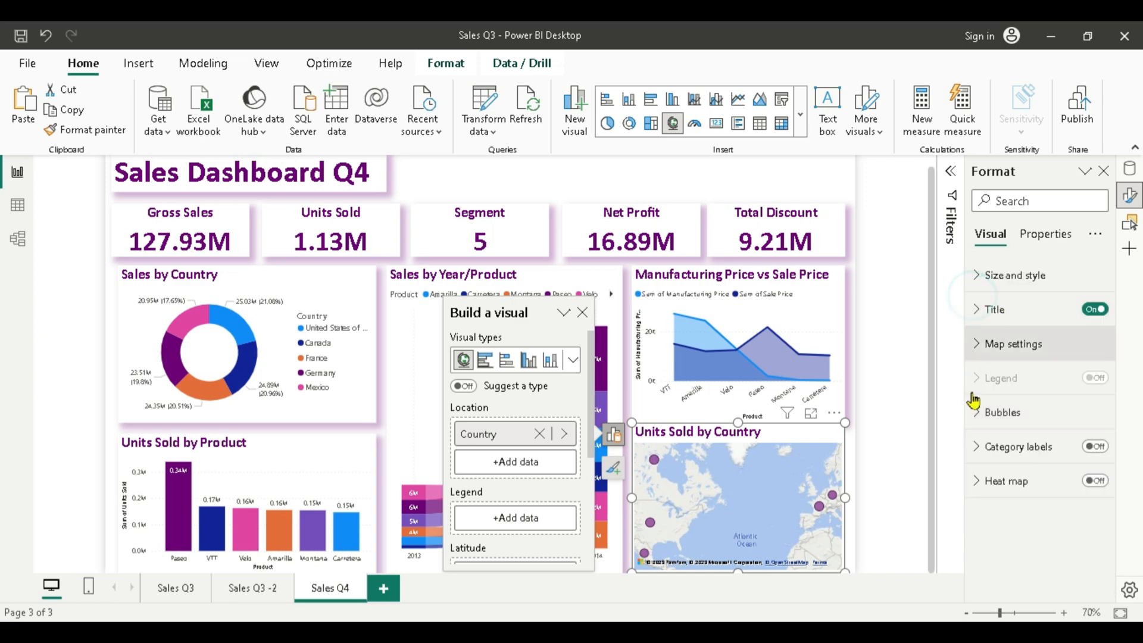
Turn on the shadow for the Units Sold by Country map and set its color to dark purple.
click(896, 318)
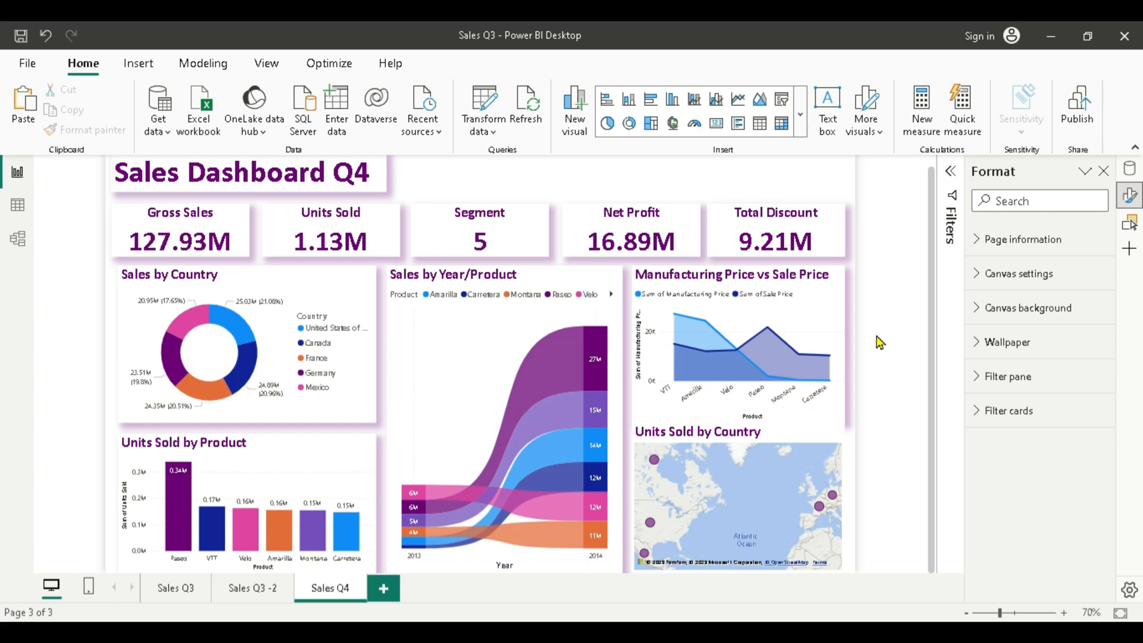
click(795, 454)
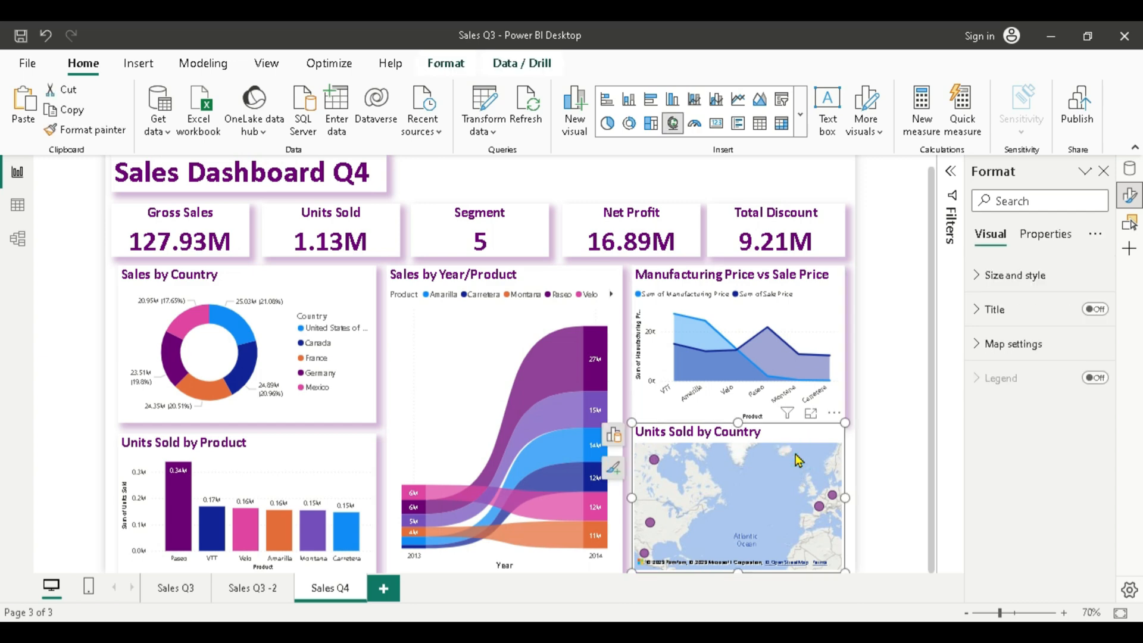
click(978, 276)
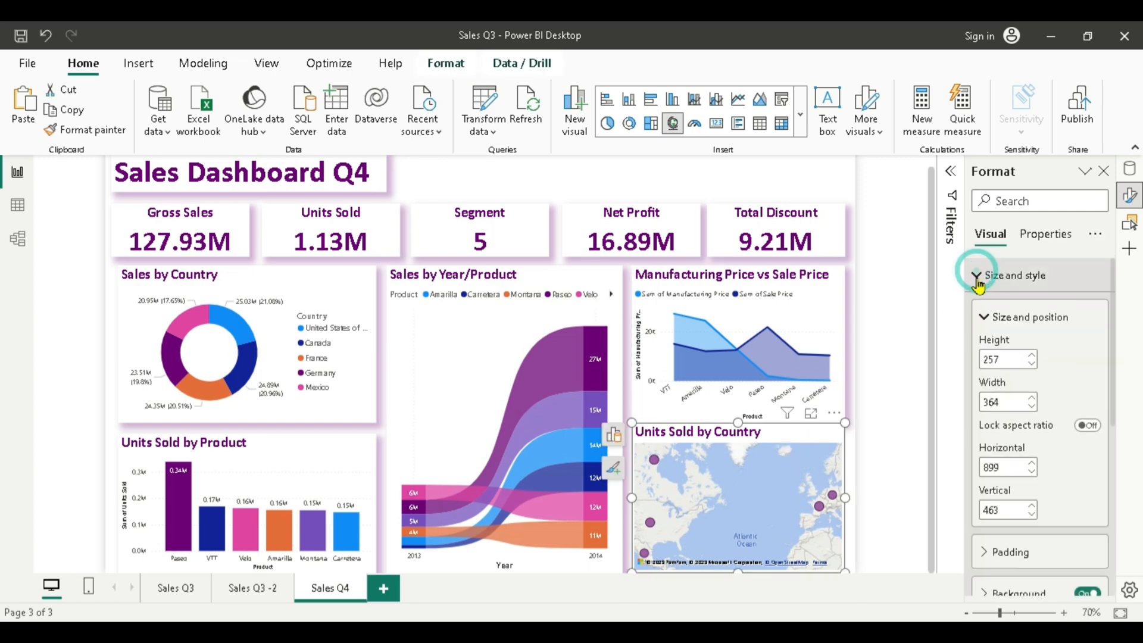
scroll(1063, 441, down, 3)
click(1086, 510)
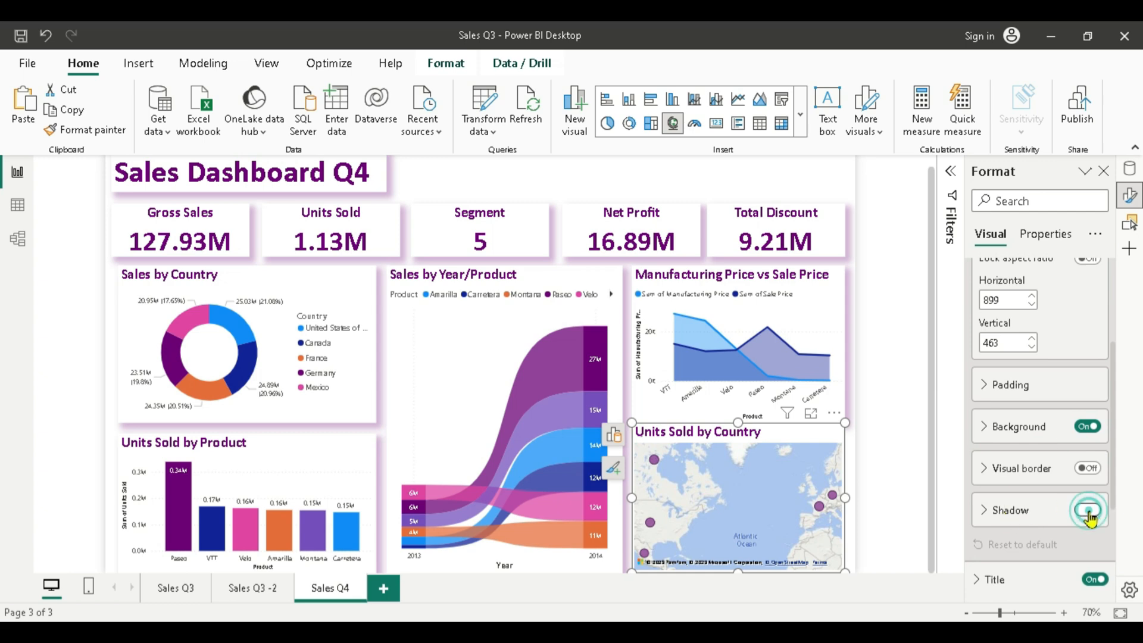
click(983, 512)
scroll(985, 506, down, 2)
click(1013, 438)
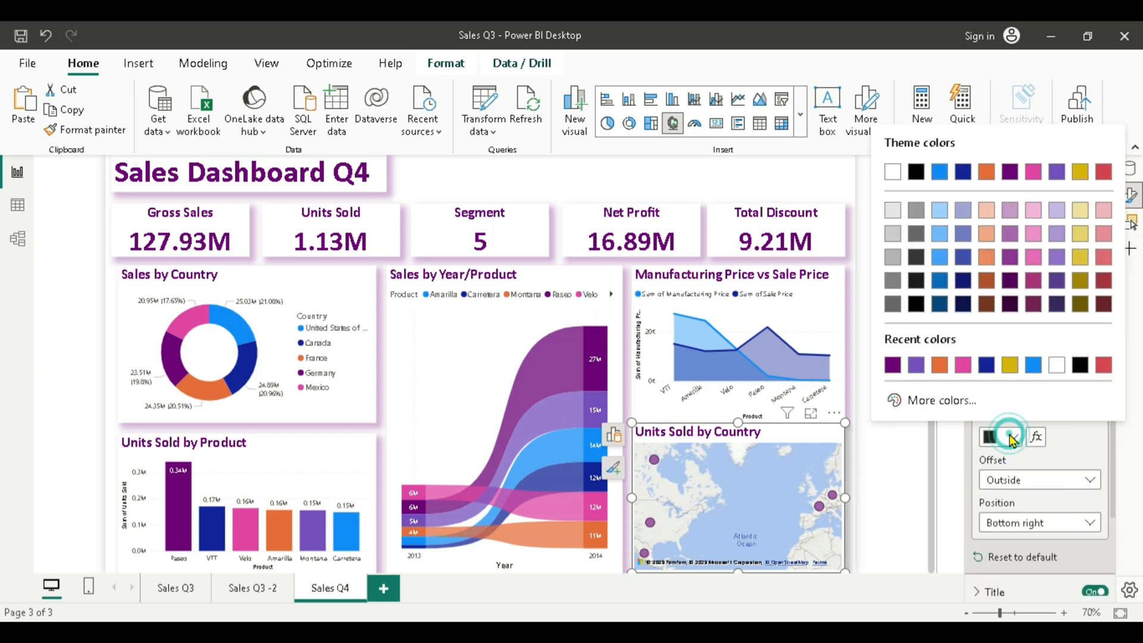
click(897, 362)
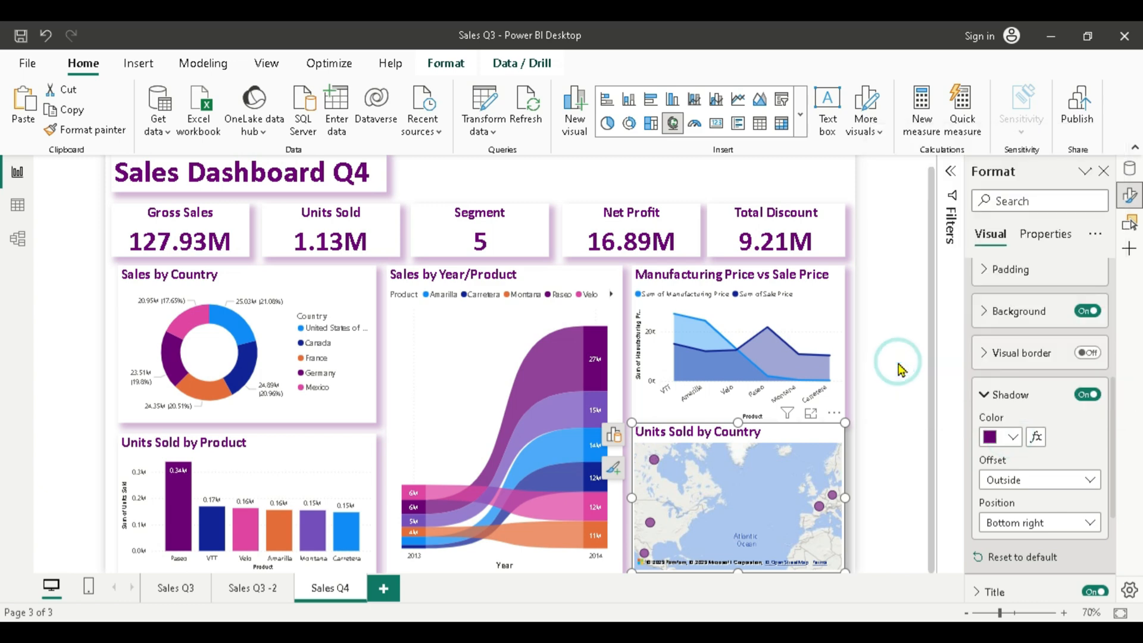
click(869, 391)
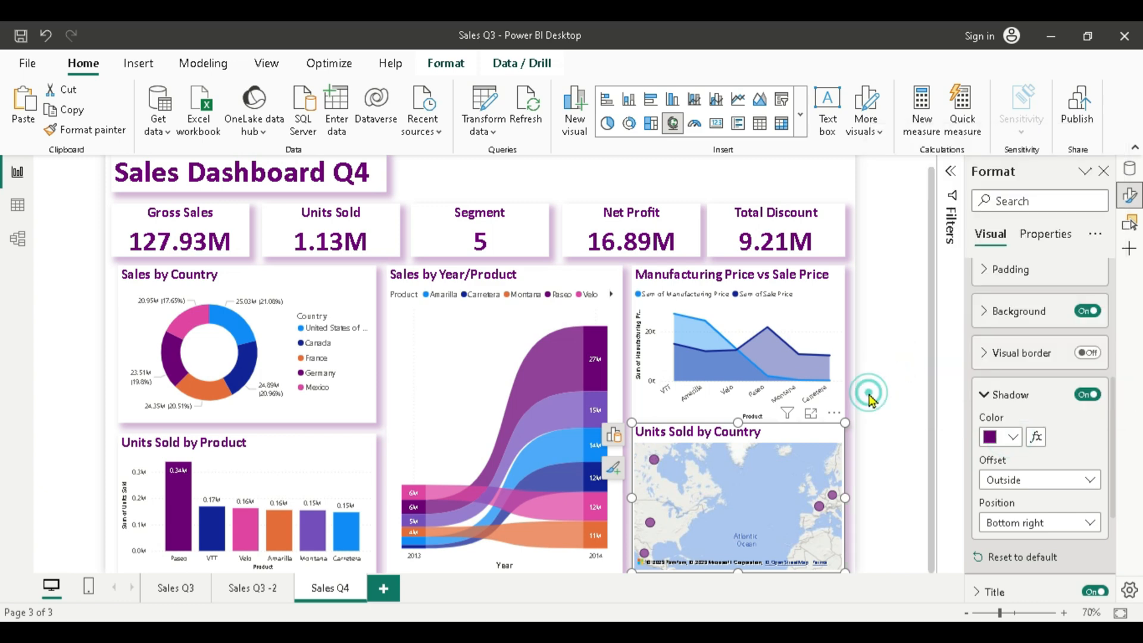
Lower the map's upper edge to shrink its height to about 238, and collapse the size options.
click(737, 445)
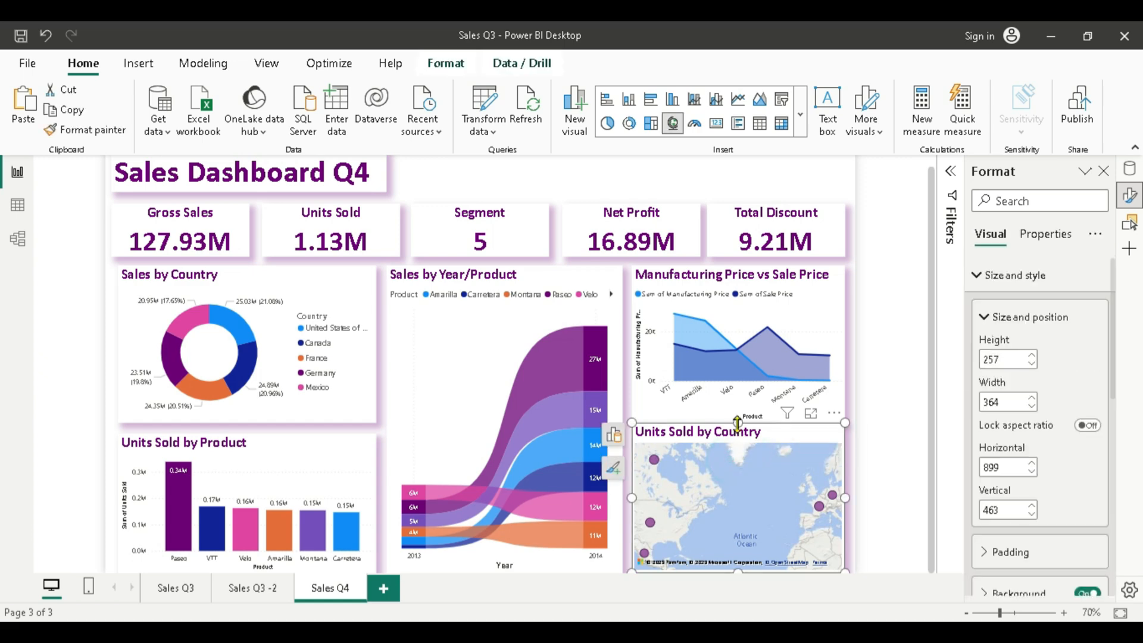
drag(737, 424, 738, 434)
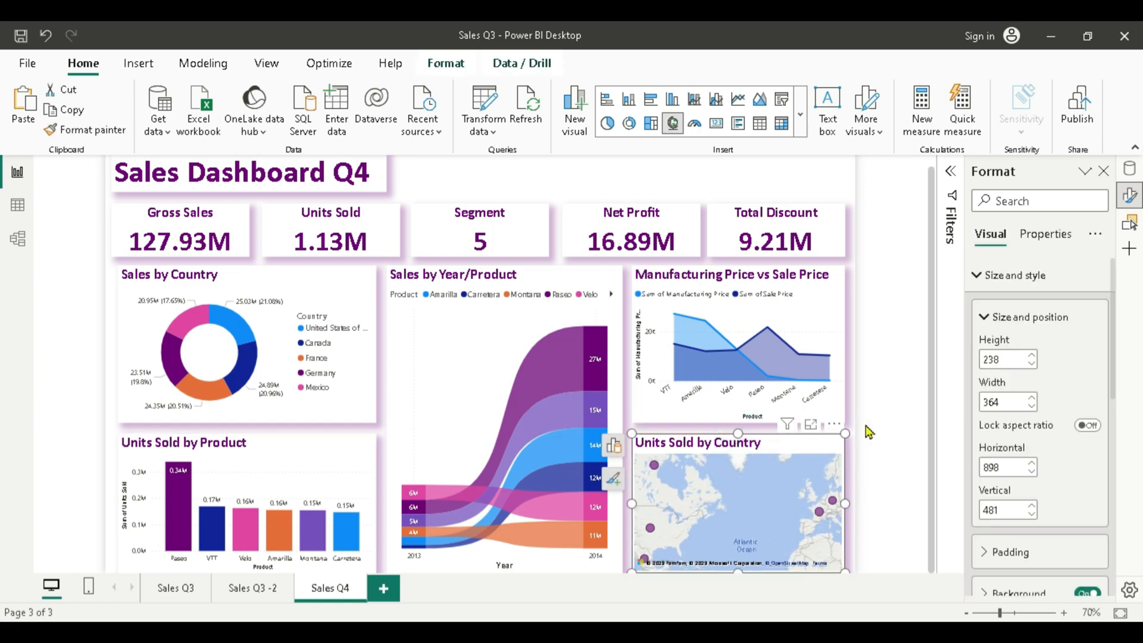
click(980, 275)
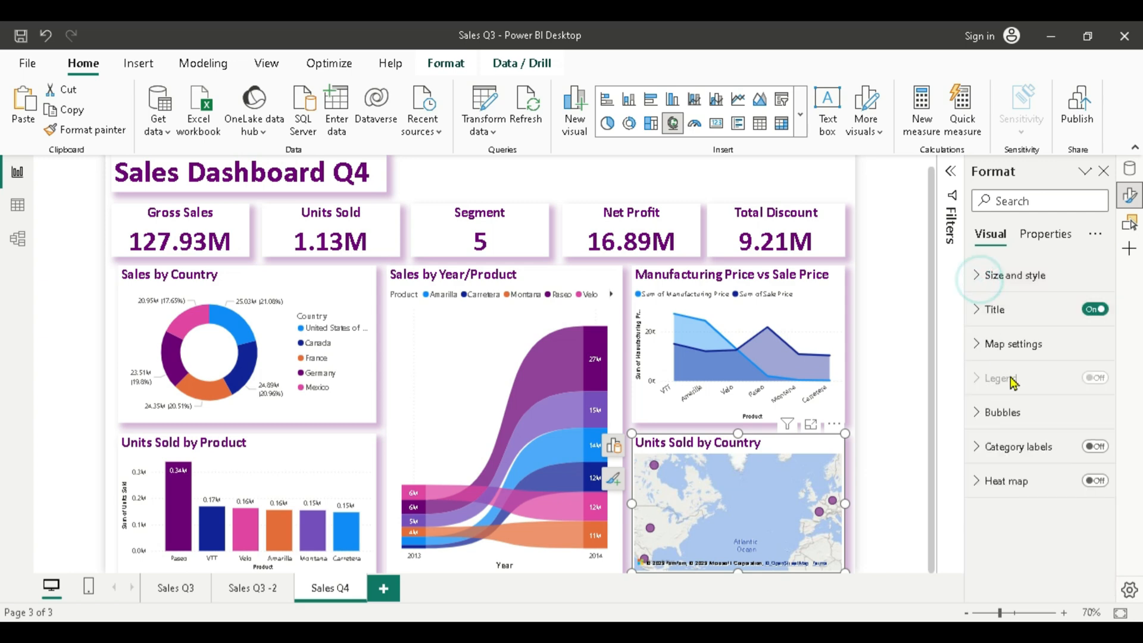
Try the Dark style on the map, and set its map style to Grayscale.
click(976, 345)
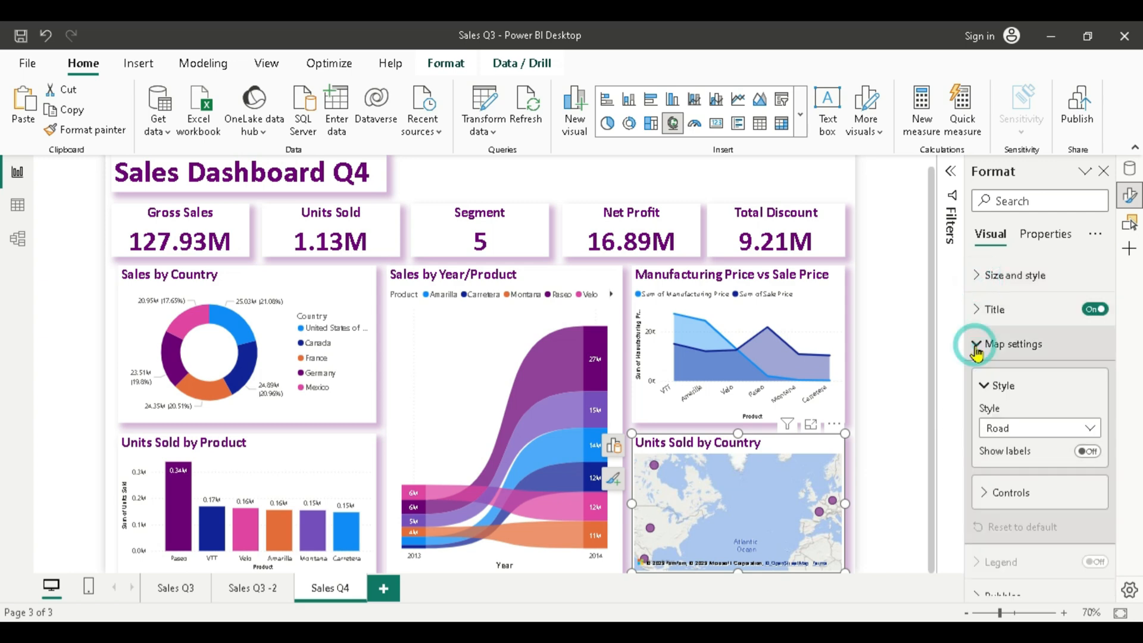
click(1089, 427)
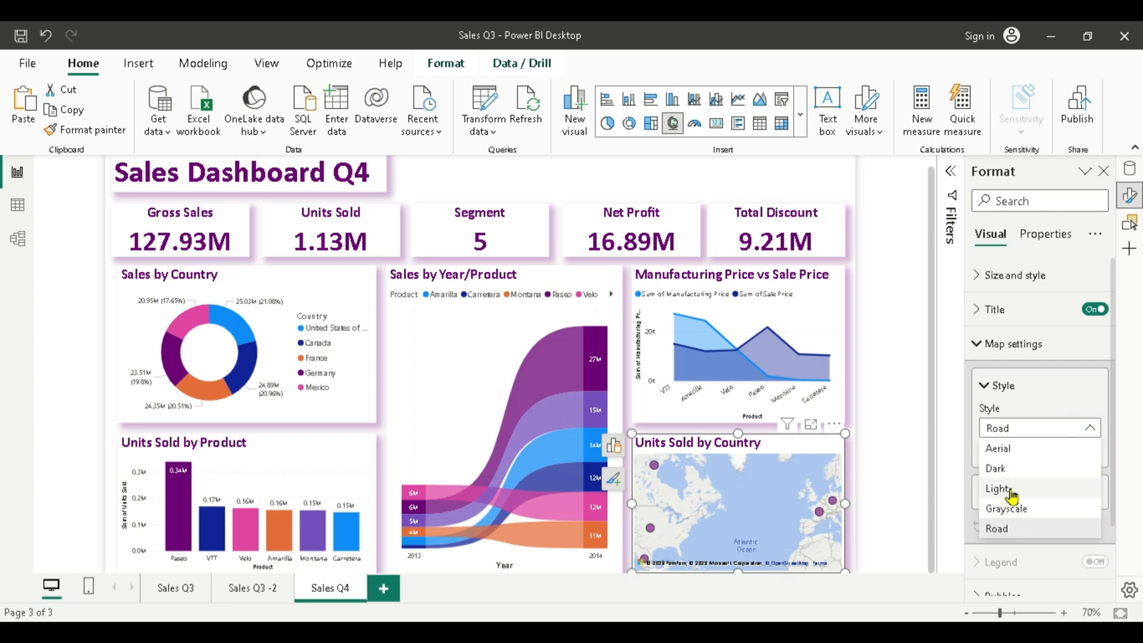
click(995, 468)
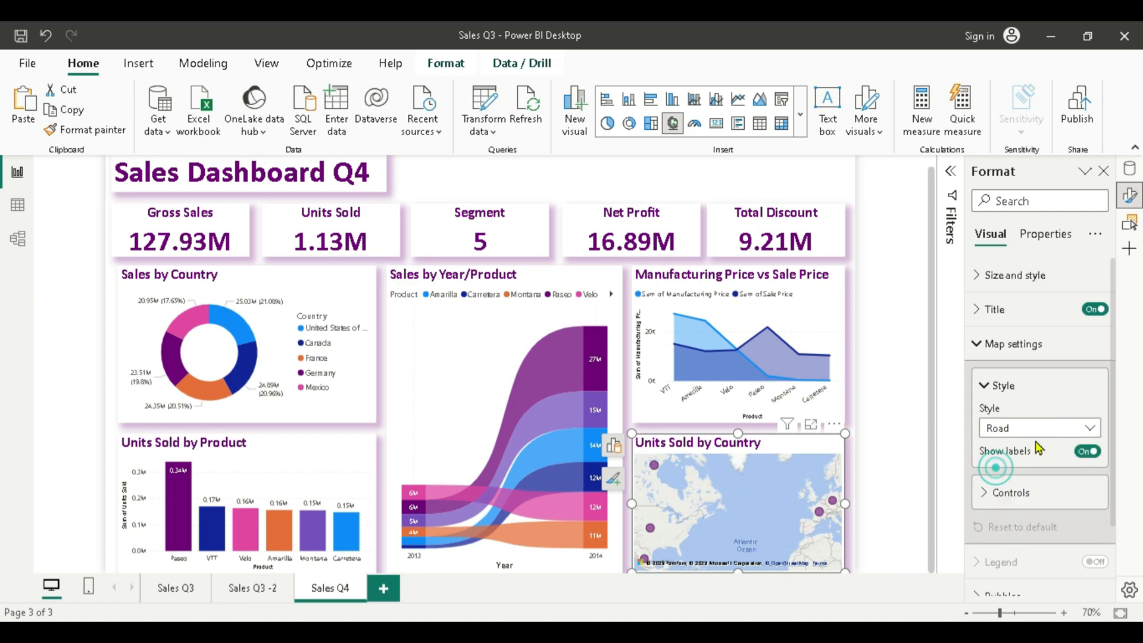
click(1092, 428)
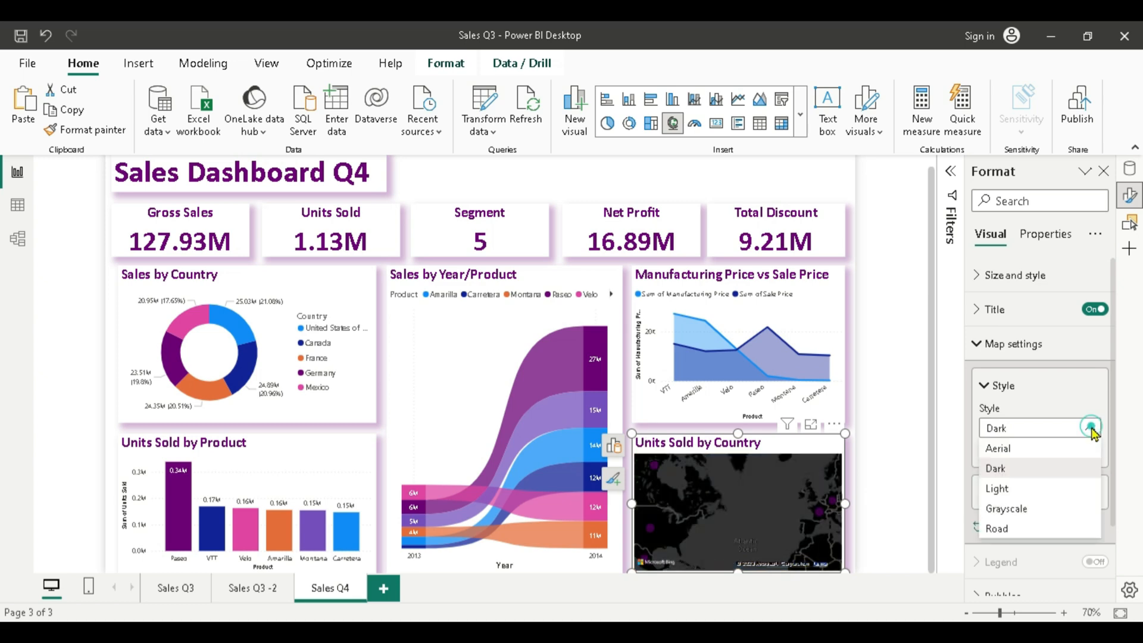
click(1013, 509)
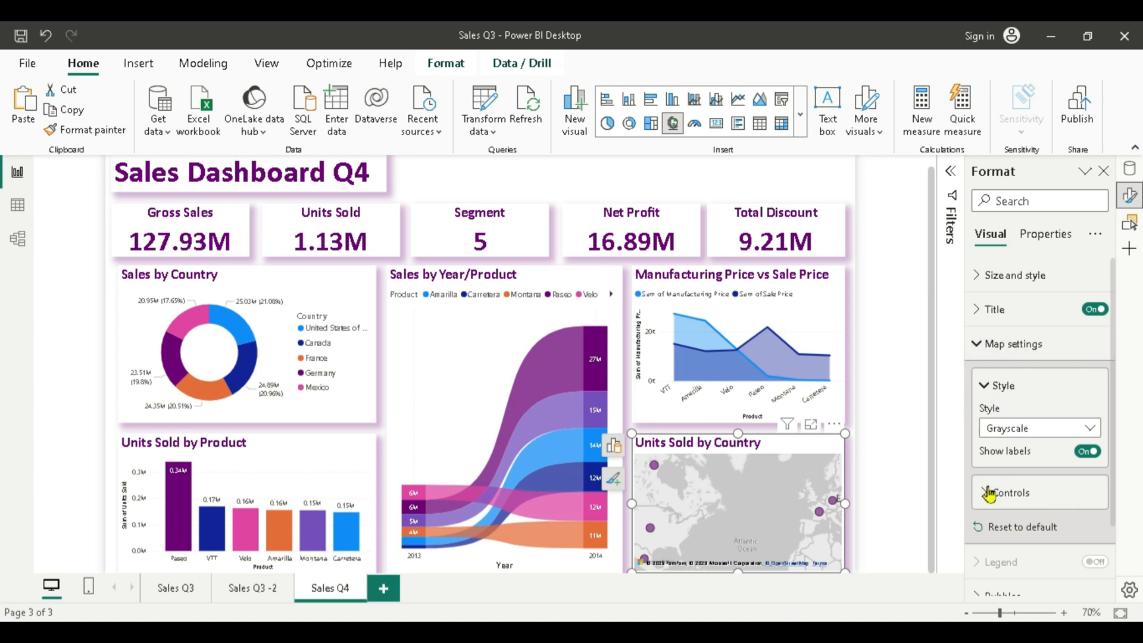
Turn on the zoom buttons in the map's controls, collapse the map settings, and deselect the map.
click(1008, 492)
scroll(1023, 505, down, 1)
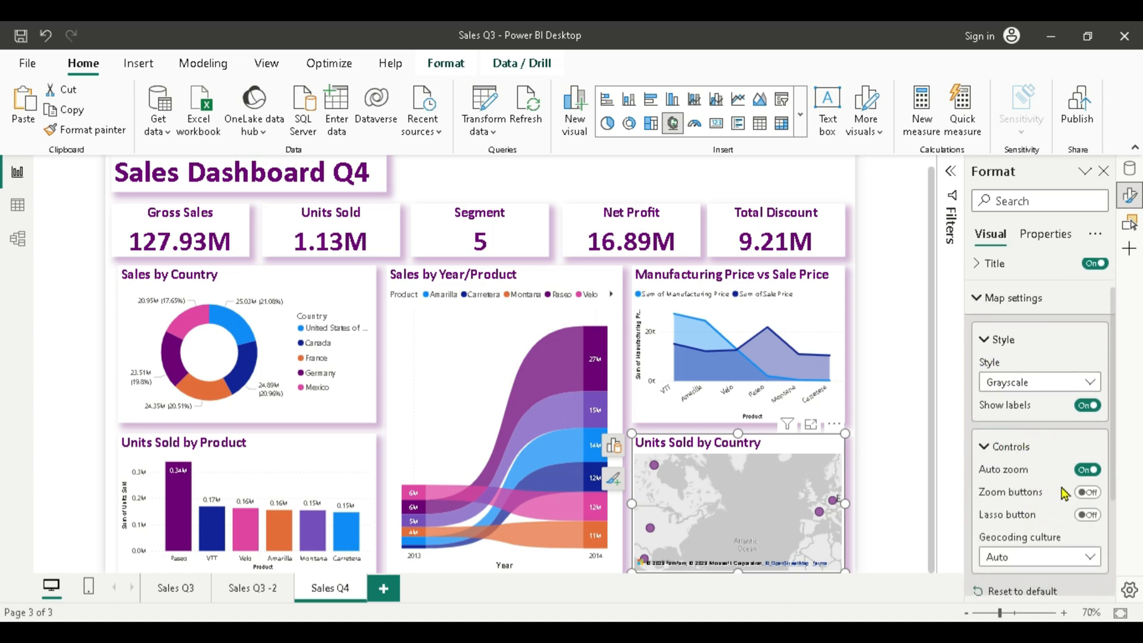
click(1088, 498)
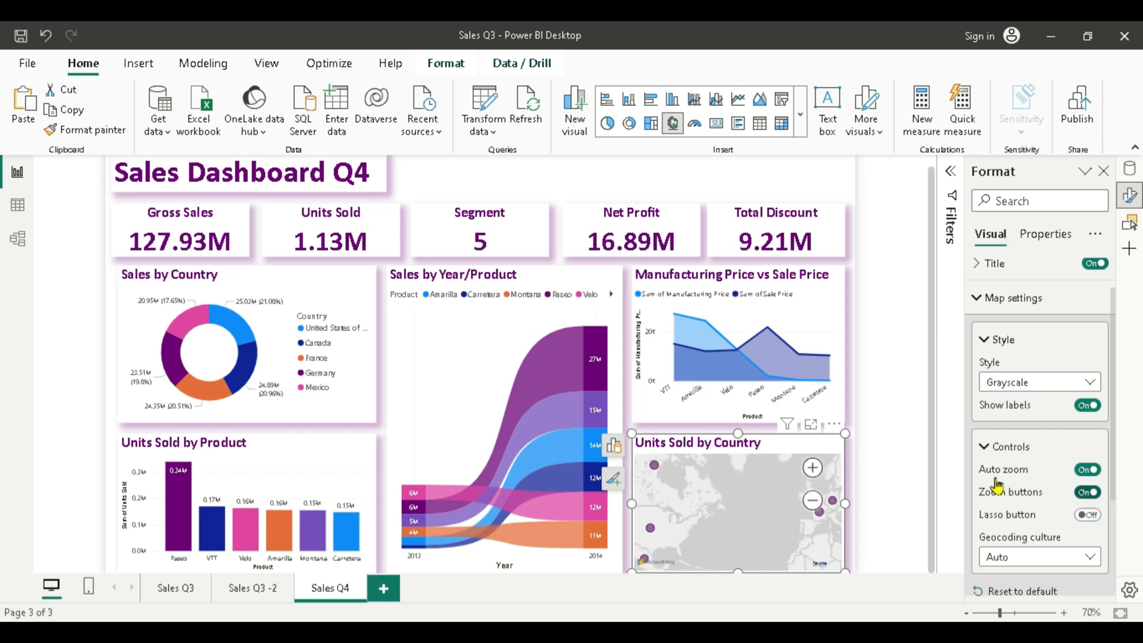
click(986, 448)
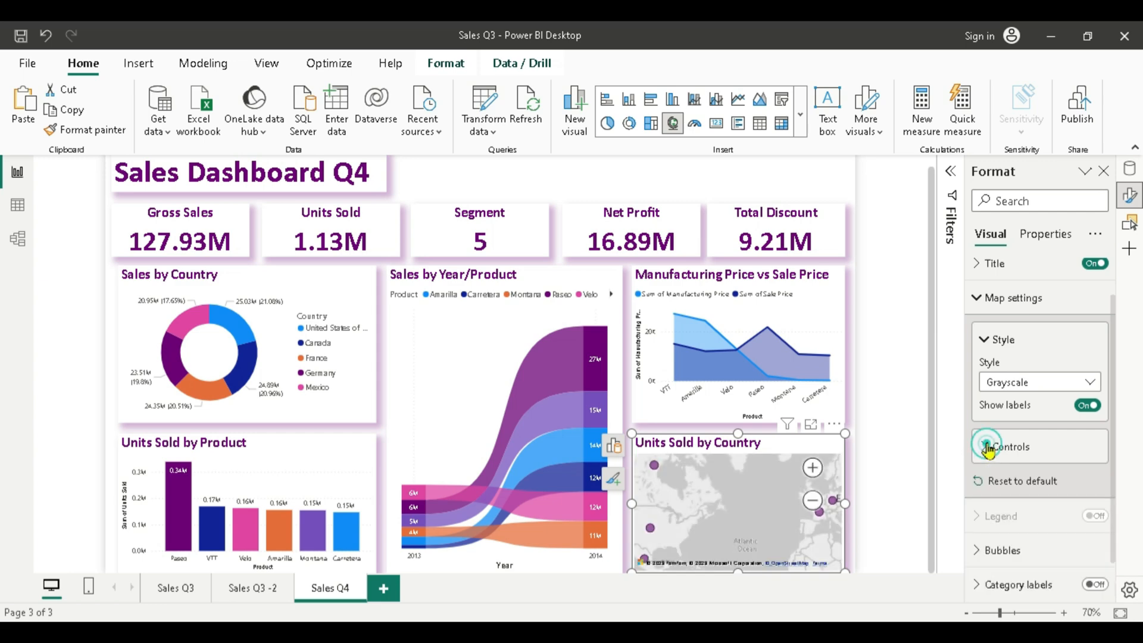
click(976, 296)
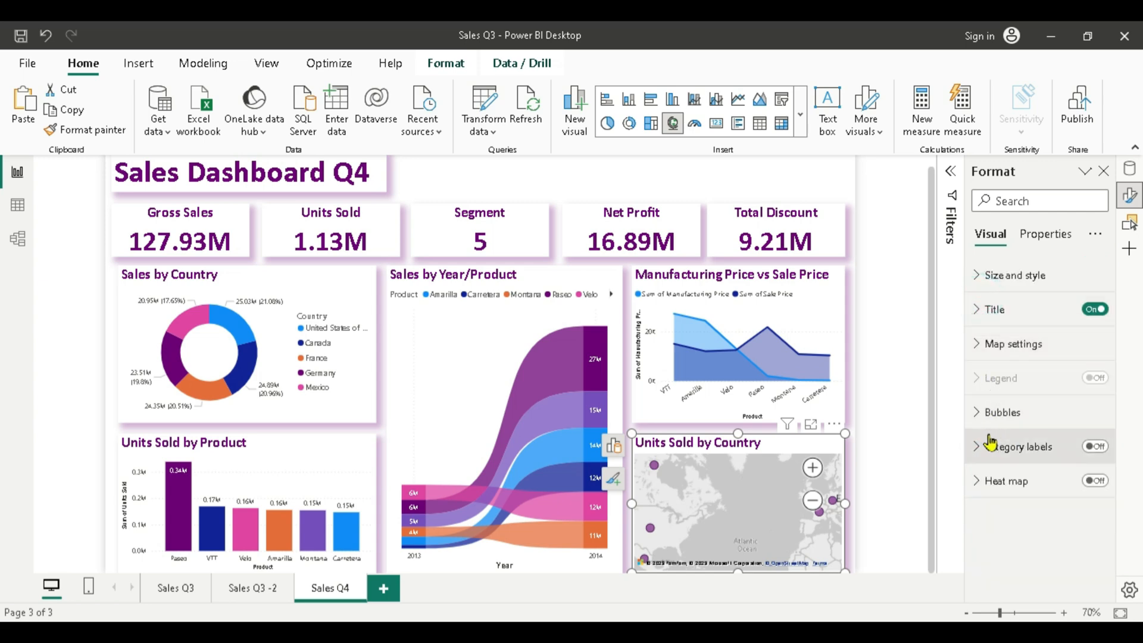
click(883, 402)
click(887, 410)
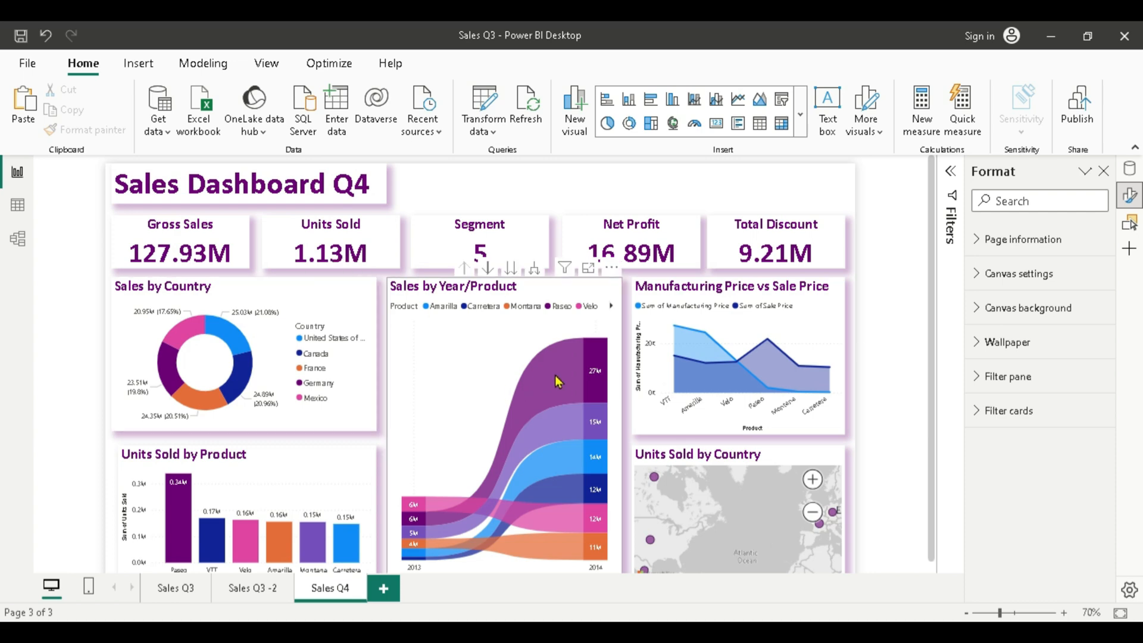
Cross-filter the dashboard by the United States slice of the Sales by Country donut, and clear the filter.
click(229, 337)
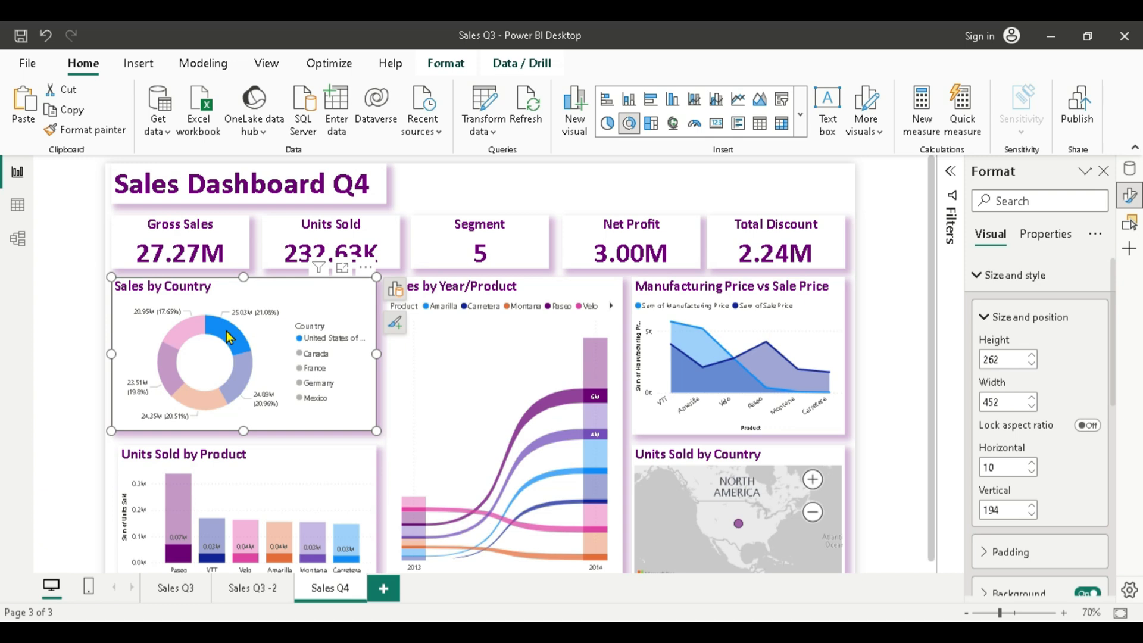
click(434, 188)
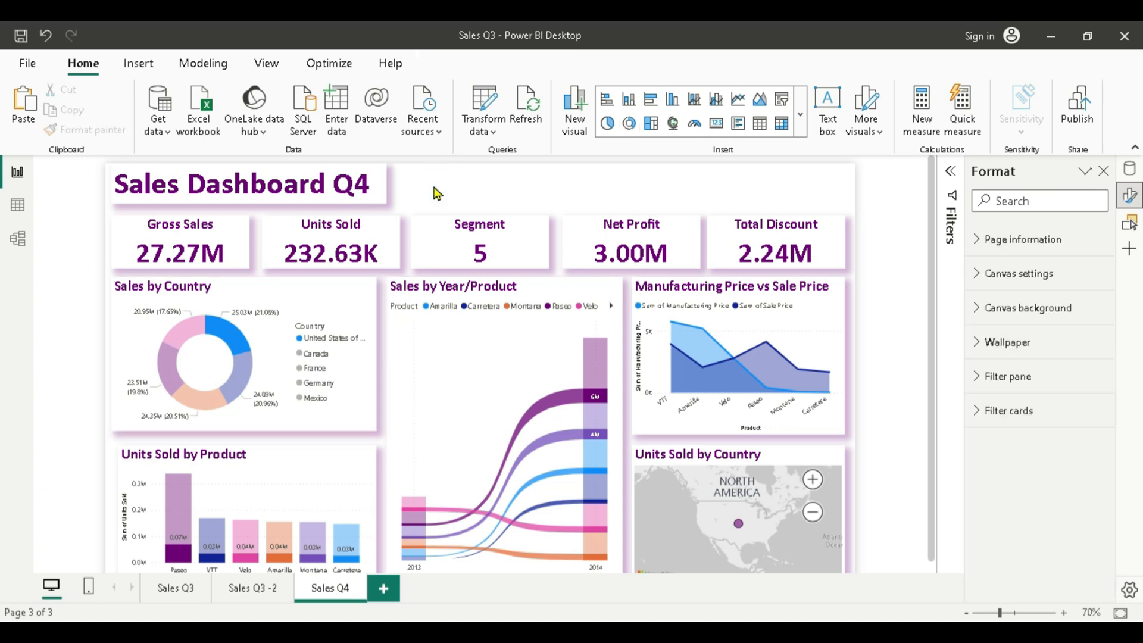
click(294, 294)
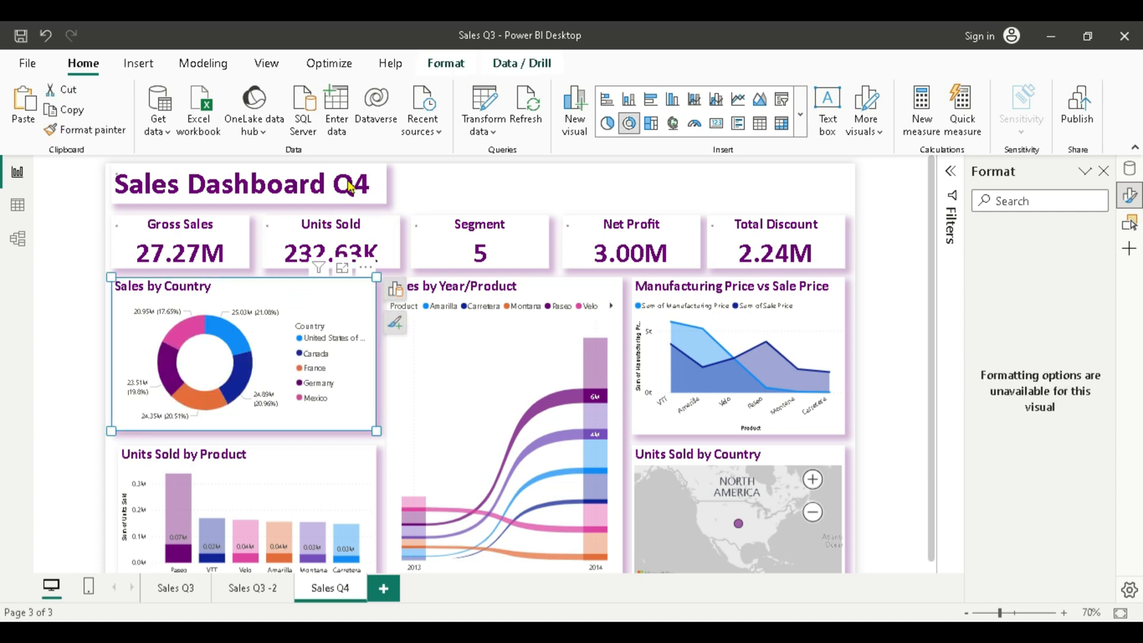
click(881, 307)
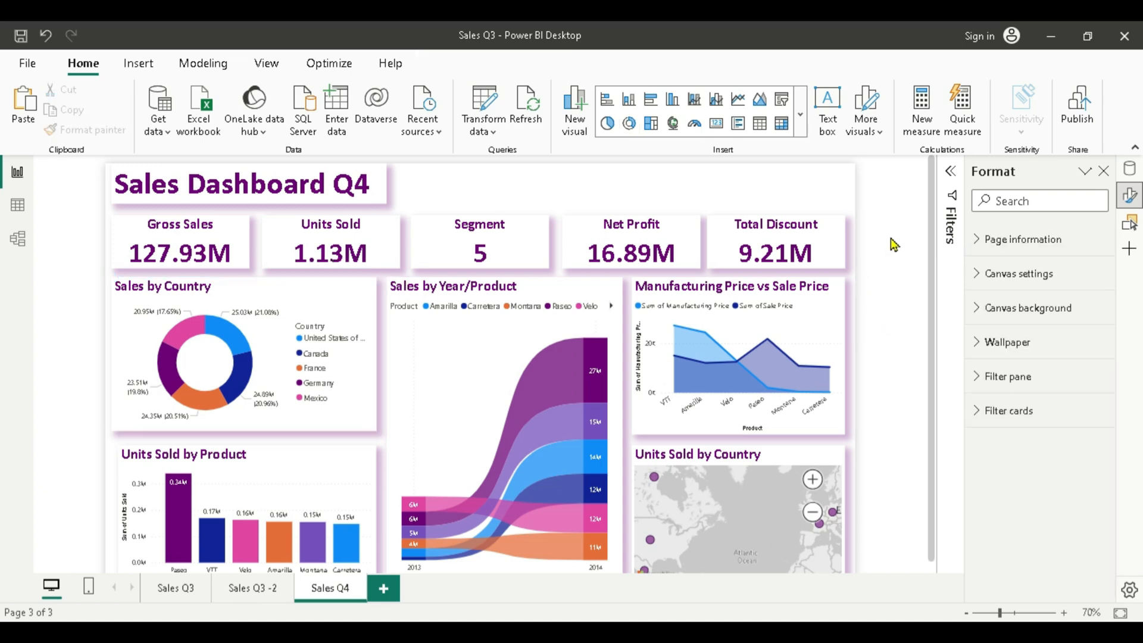
Insert a slicer, widen it to about three times its initial width, and assign the Product field to it.
click(782, 102)
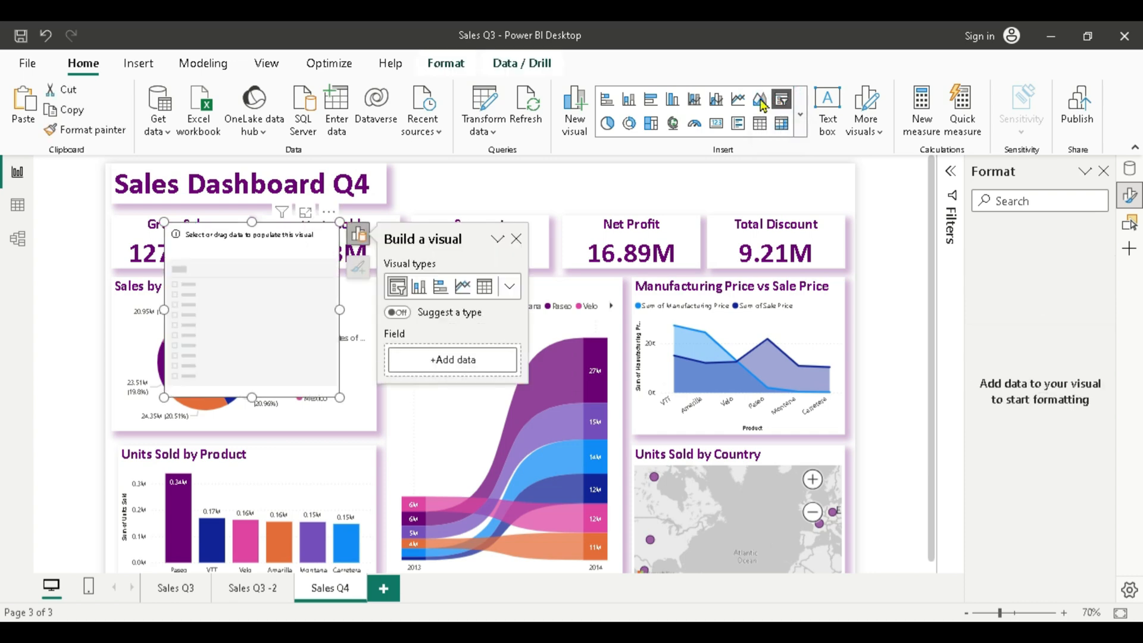
drag(339, 309, 708, 291)
click(1129, 169)
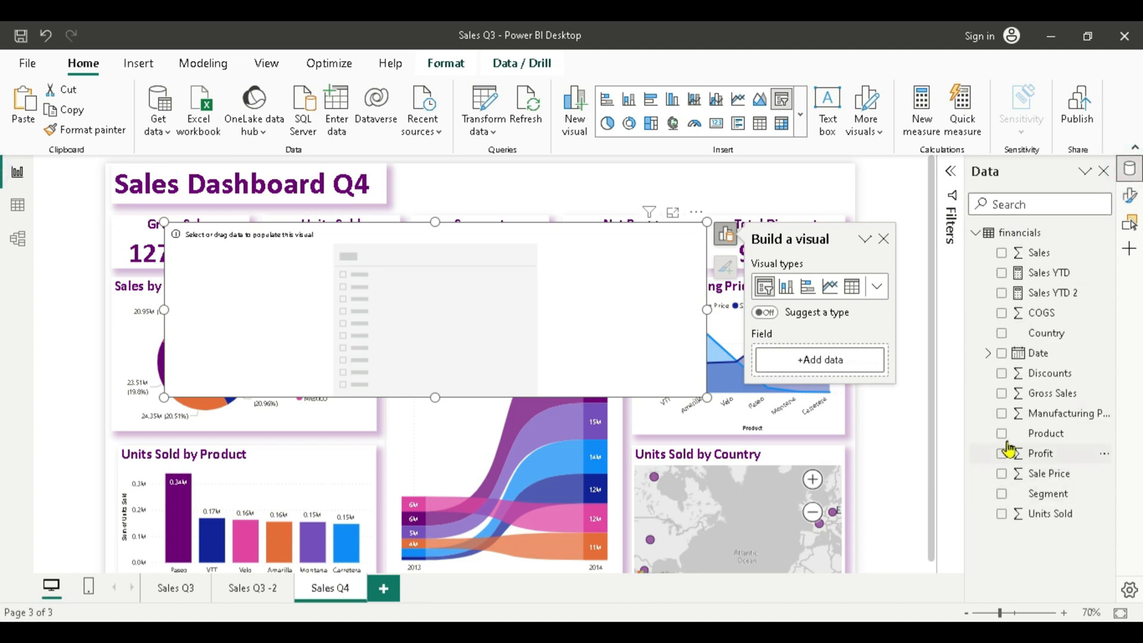
click(1004, 435)
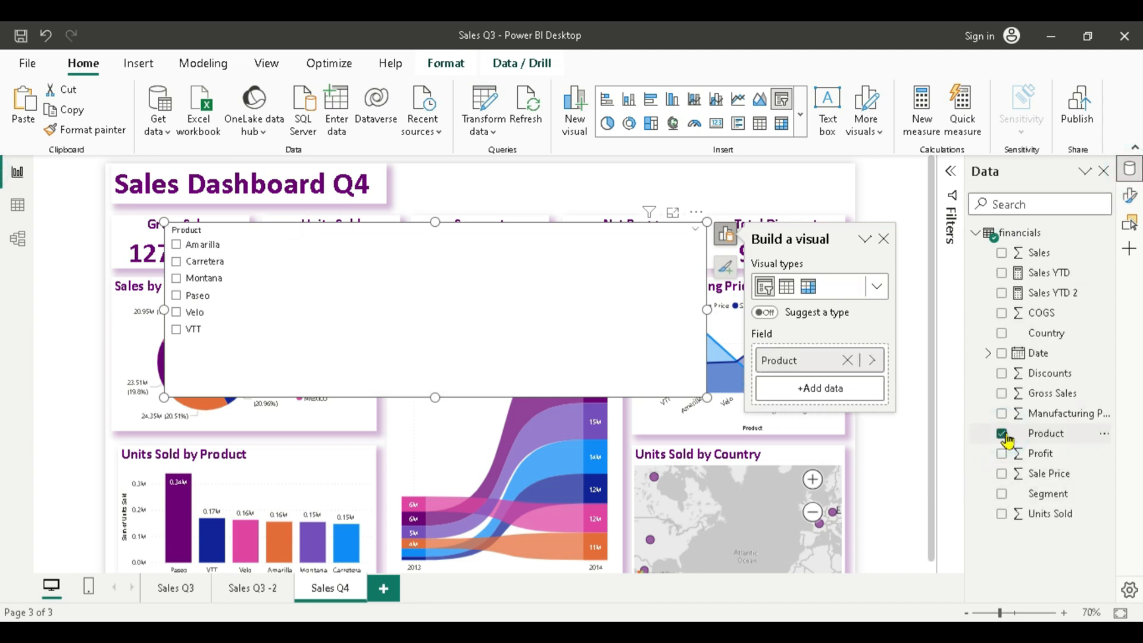
Give the Product slicer a dark purple shadow, collapse its size and style options, and turn off the slicer header.
click(1130, 197)
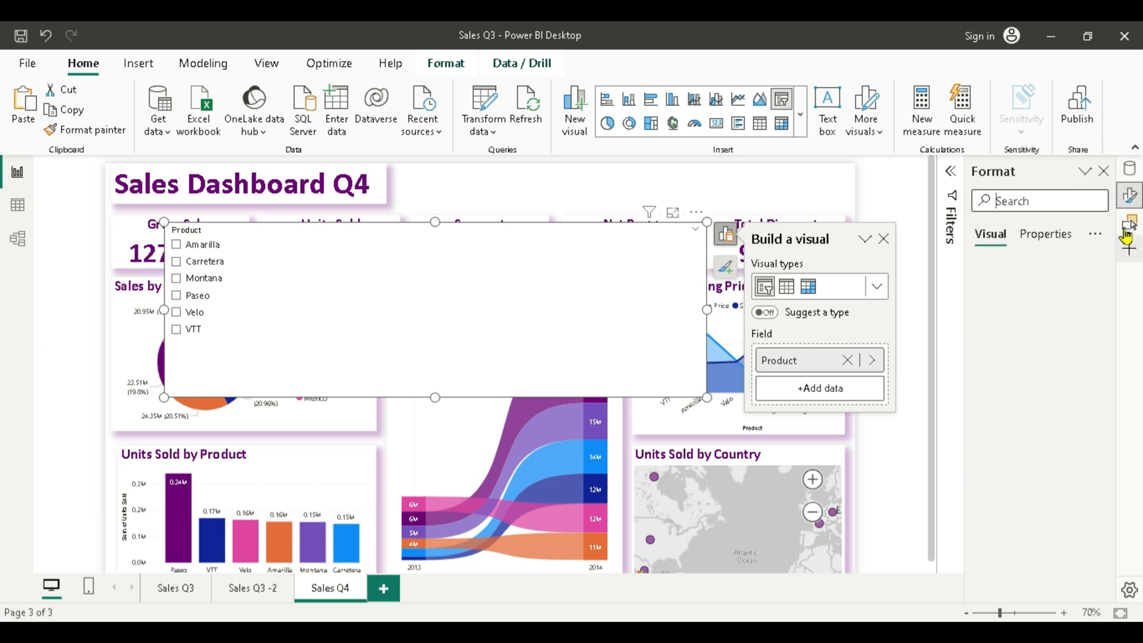
scroll(1008, 517, down, 3)
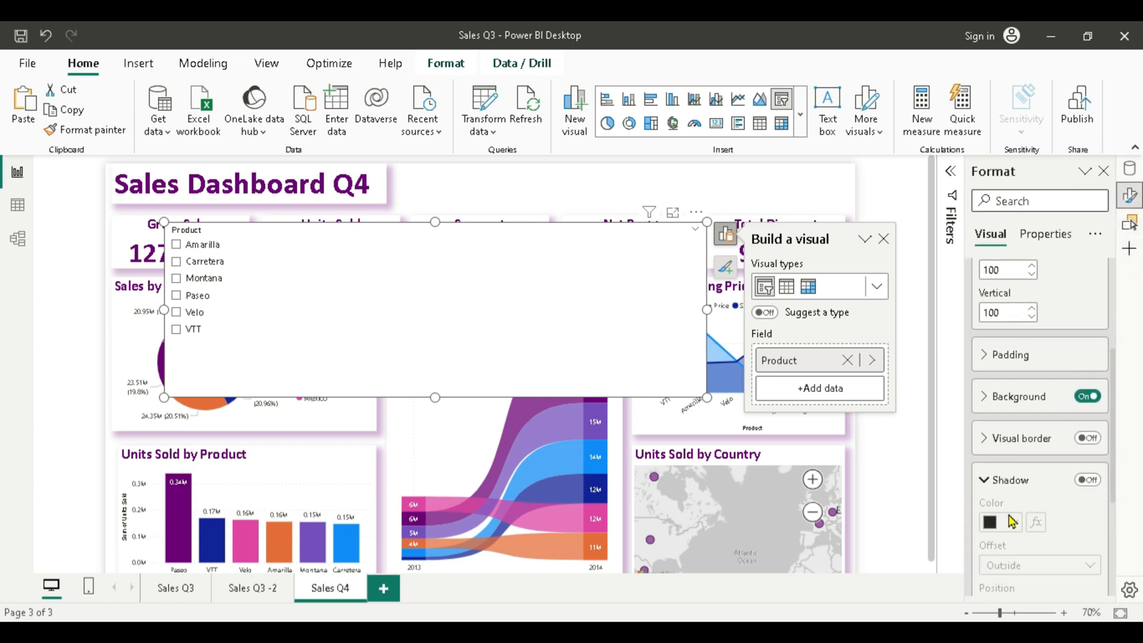
click(1086, 481)
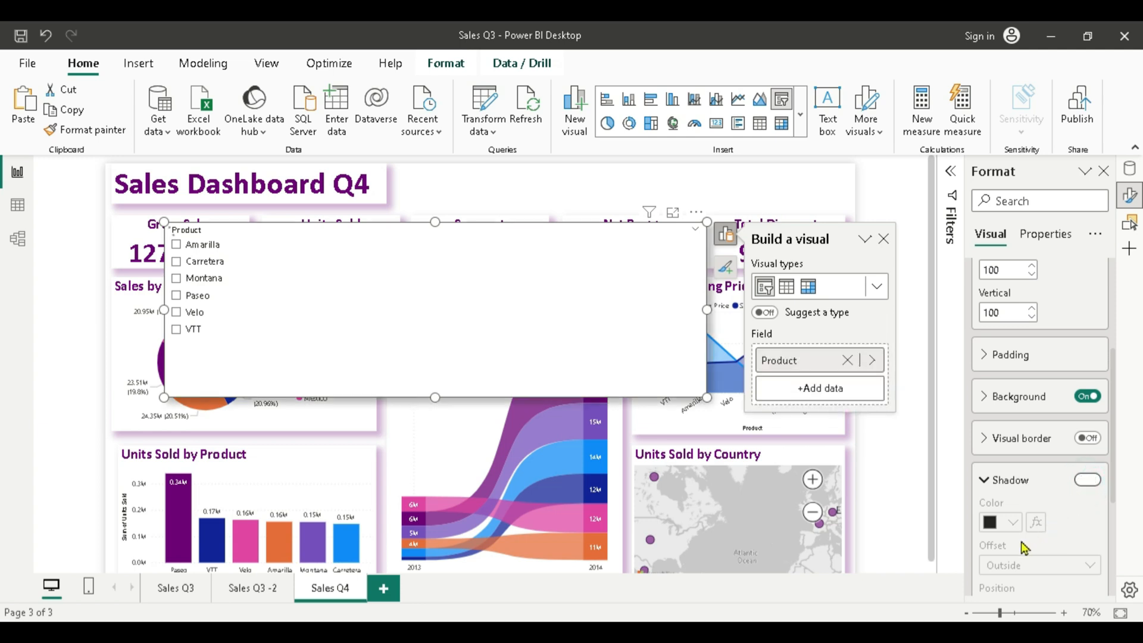
click(1013, 522)
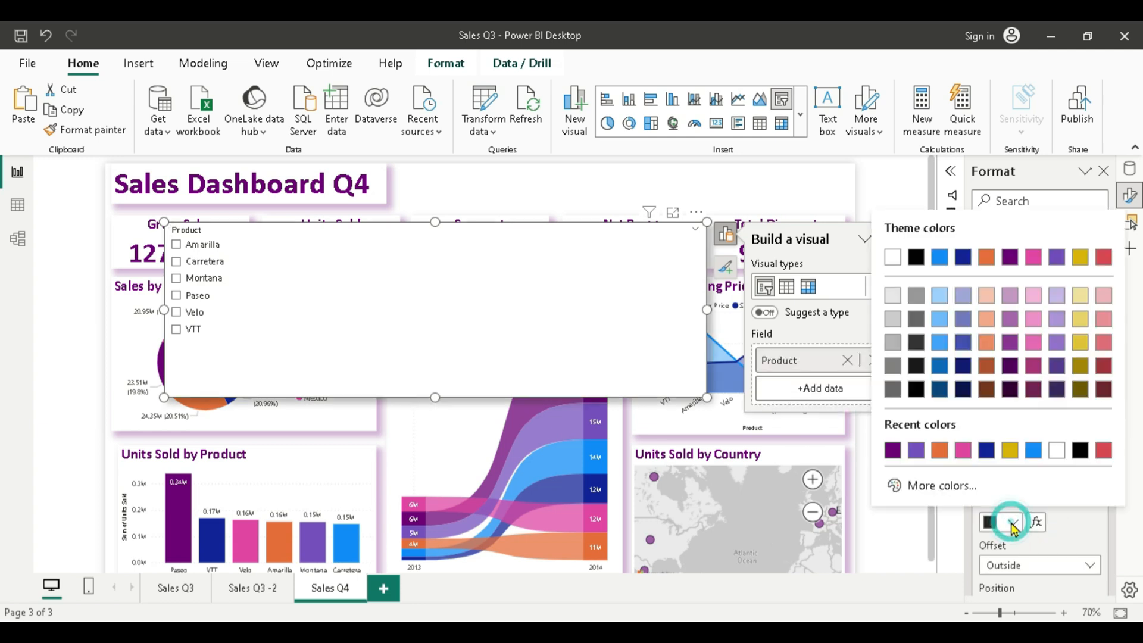
click(891, 451)
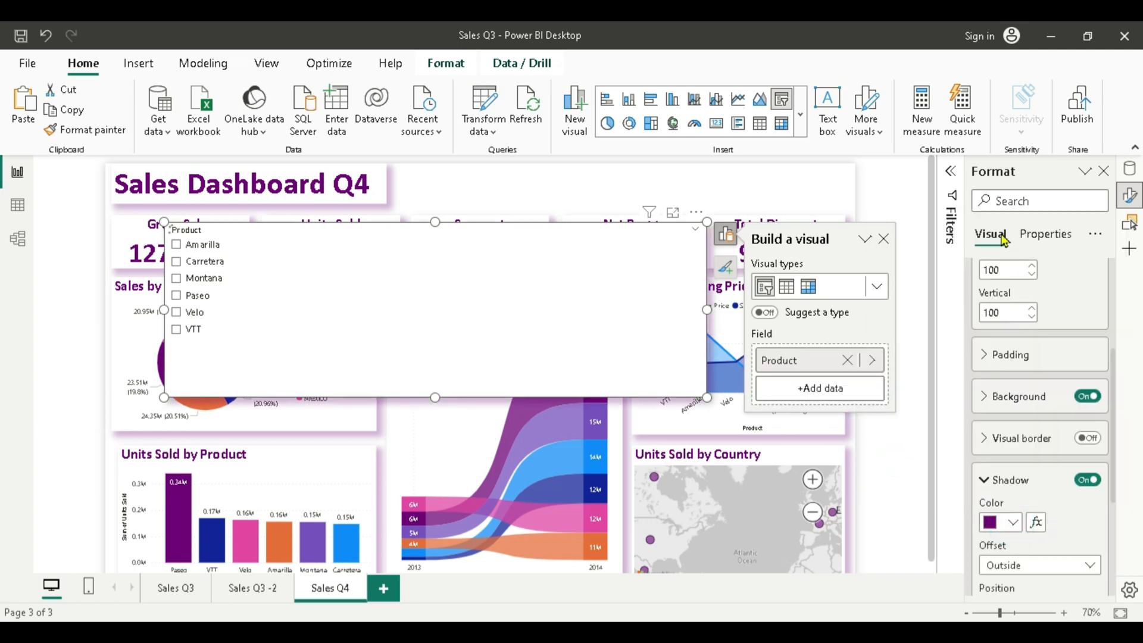
click(984, 479)
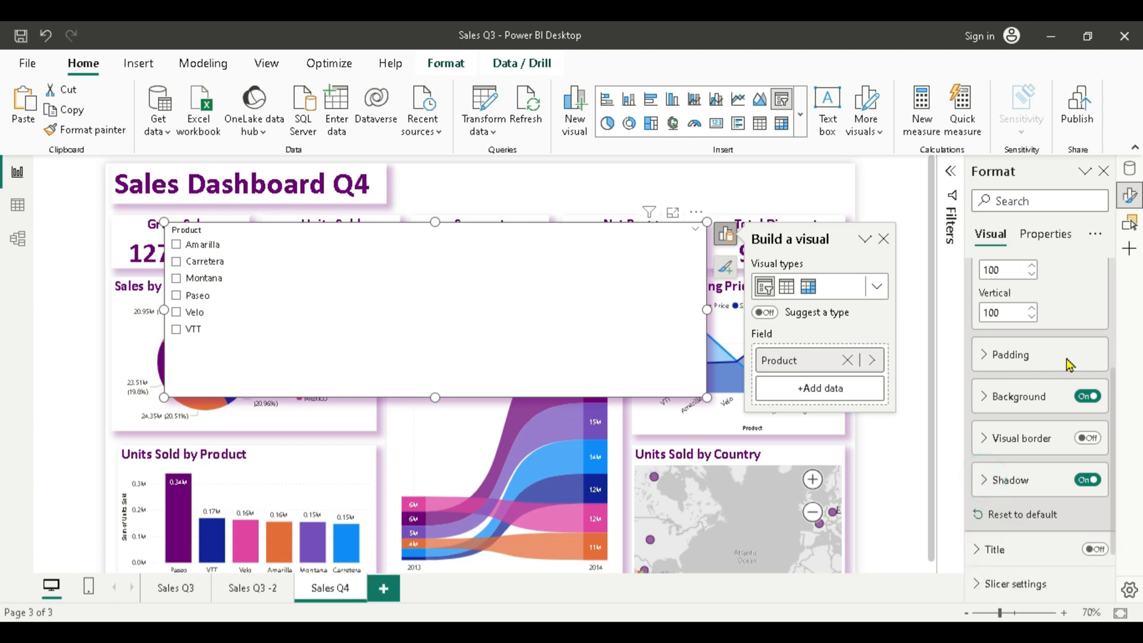
scroll(1015, 335, up, 2)
scroll(1023, 345, up, 3)
click(977, 278)
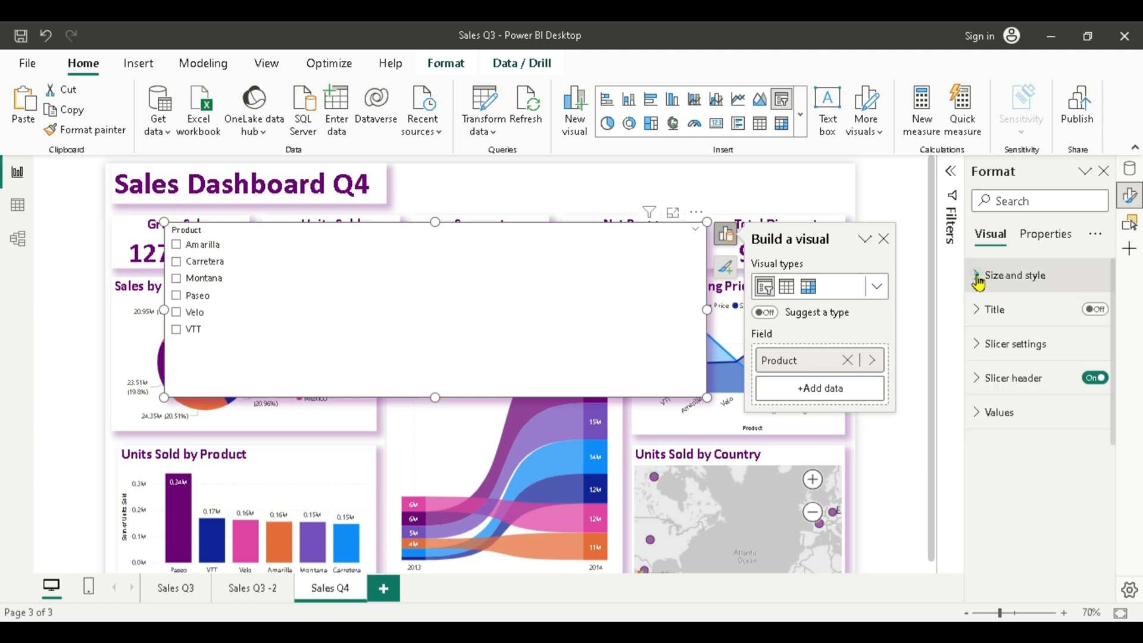
click(1095, 378)
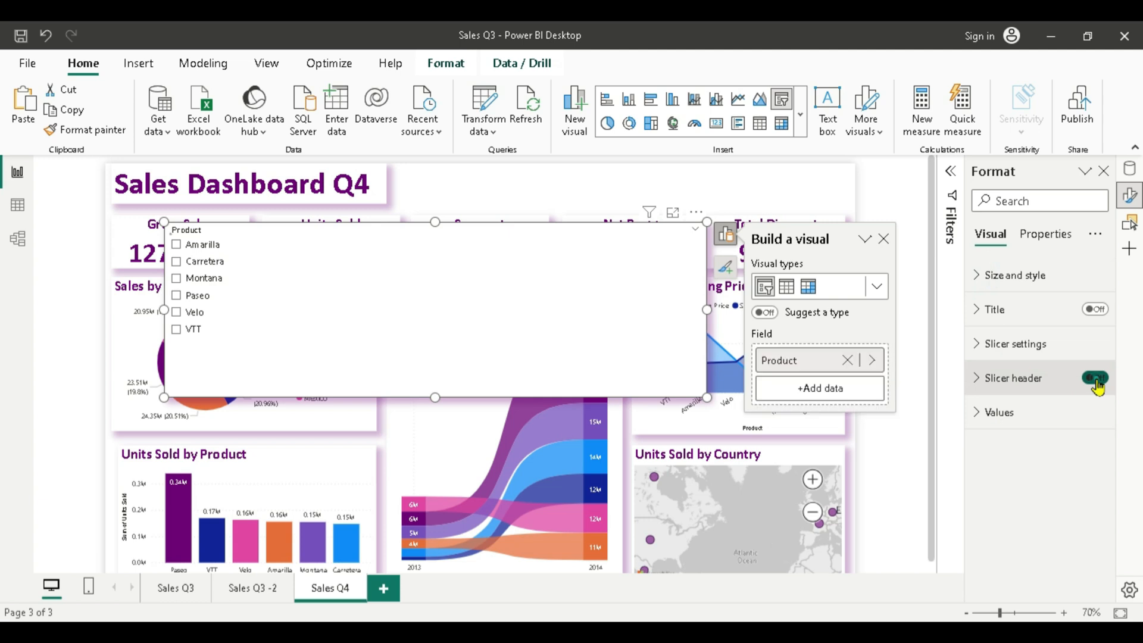
Change the Product slicer's style to Tile in its slicer settings.
click(976, 345)
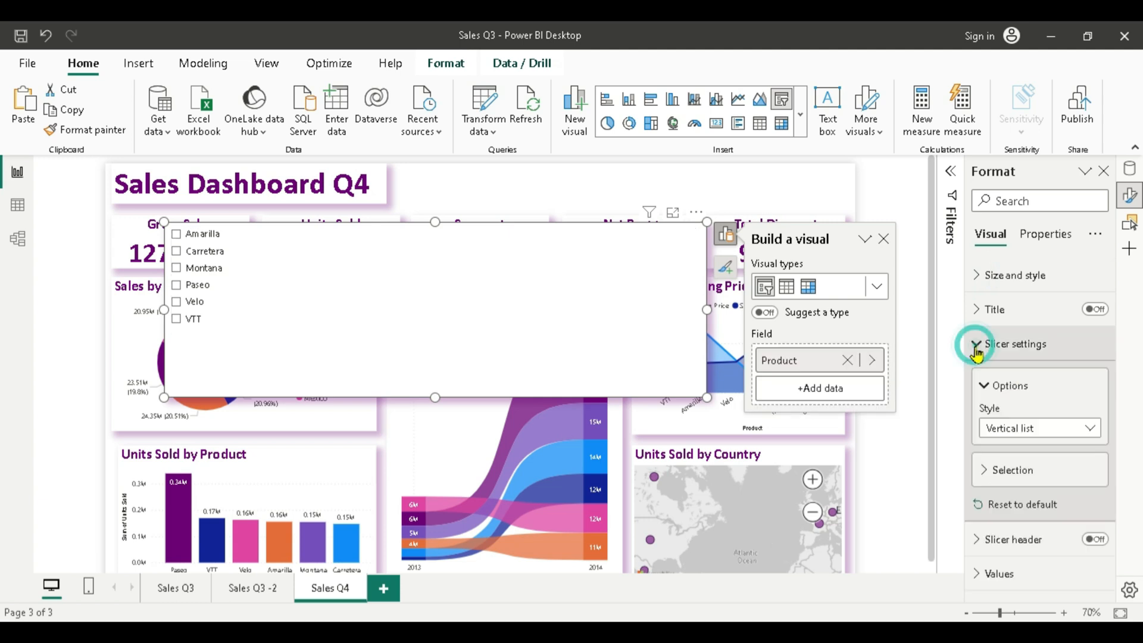
click(1089, 428)
click(1014, 476)
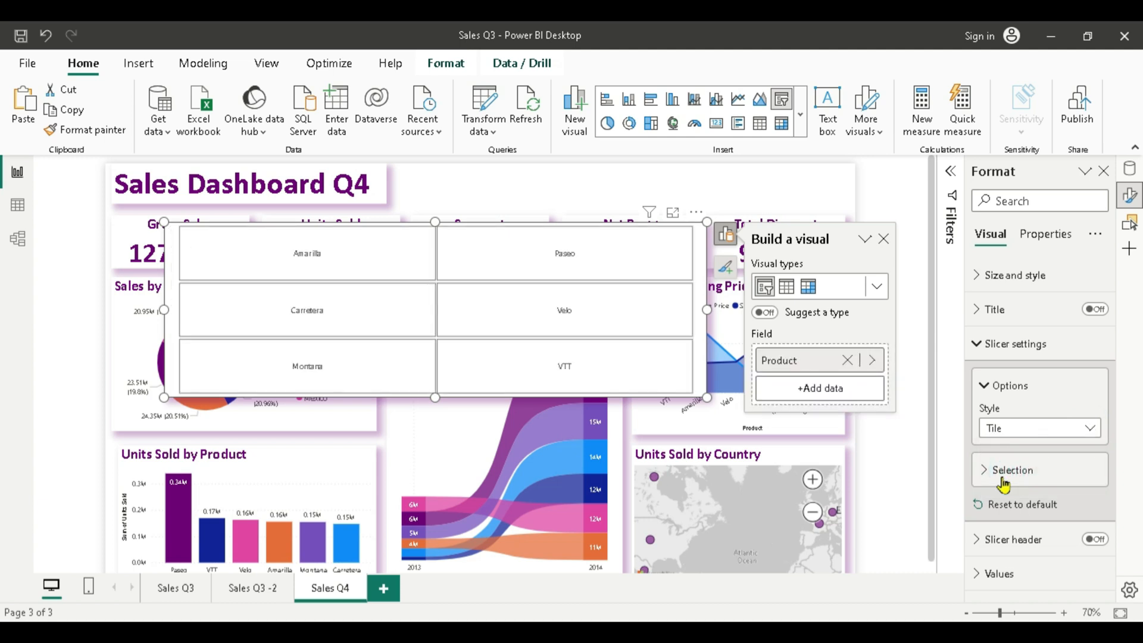
Shrink the Product slicer to a single row of tiles and fit it beside the dashboard title, above the KPI cards.
drag(432, 397, 434, 255)
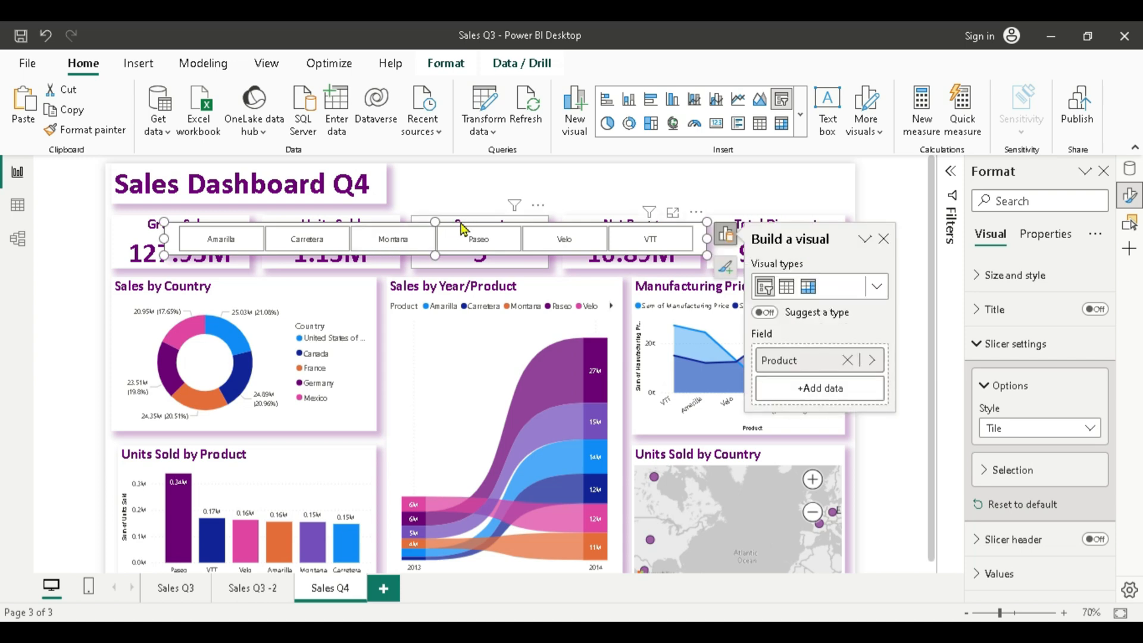
drag(455, 255, 591, 204)
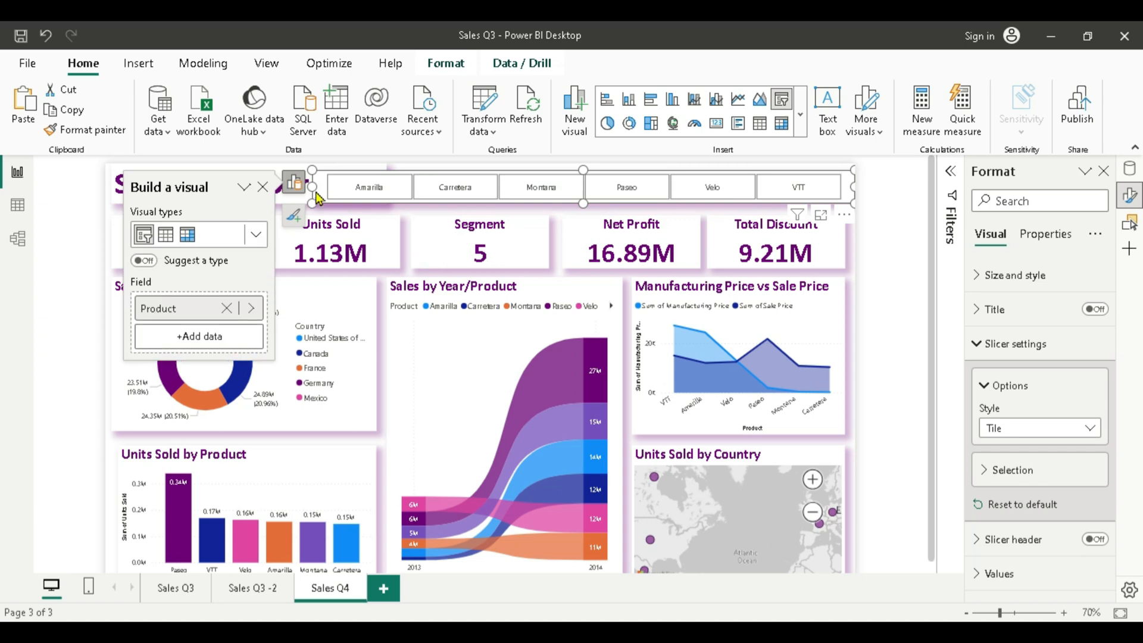
drag(313, 187, 400, 177)
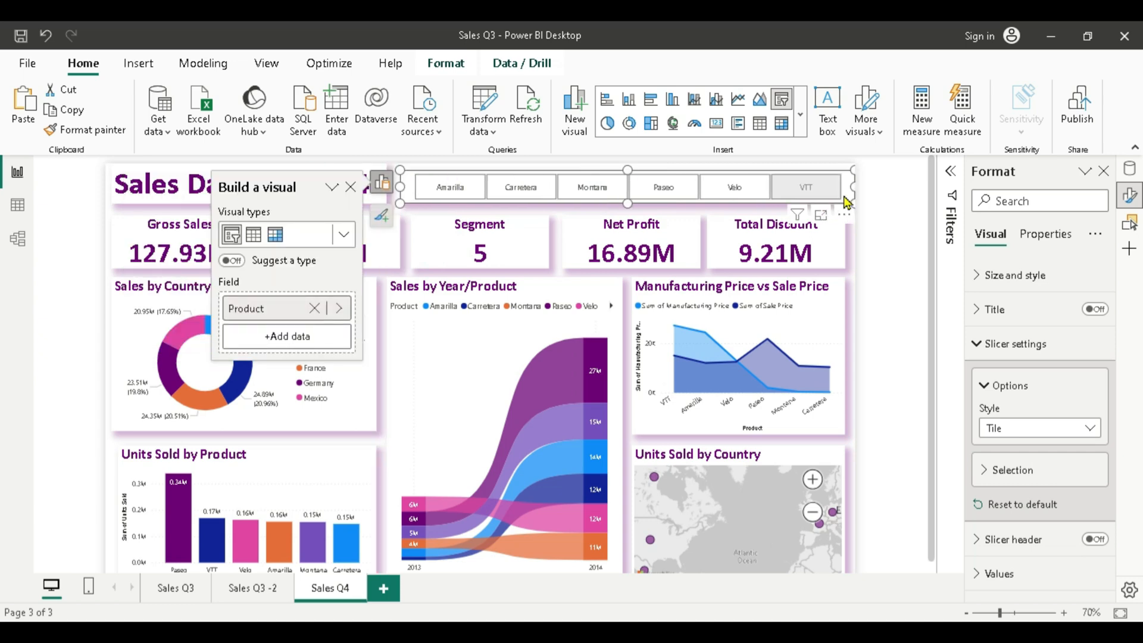
drag(853, 186, 846, 194)
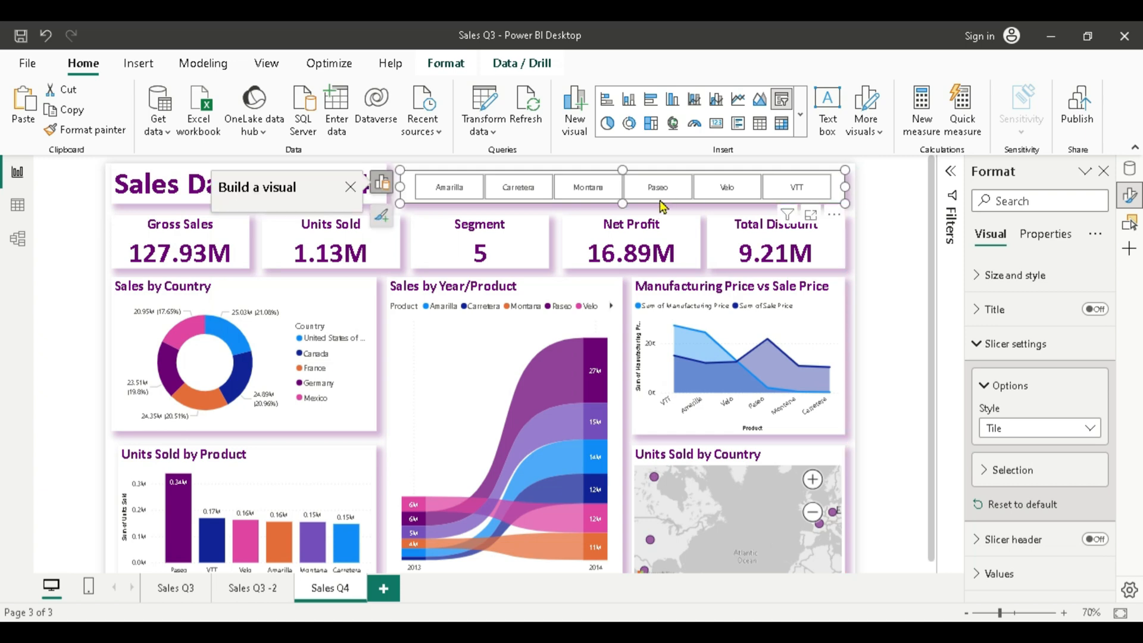
drag(621, 204, 623, 198)
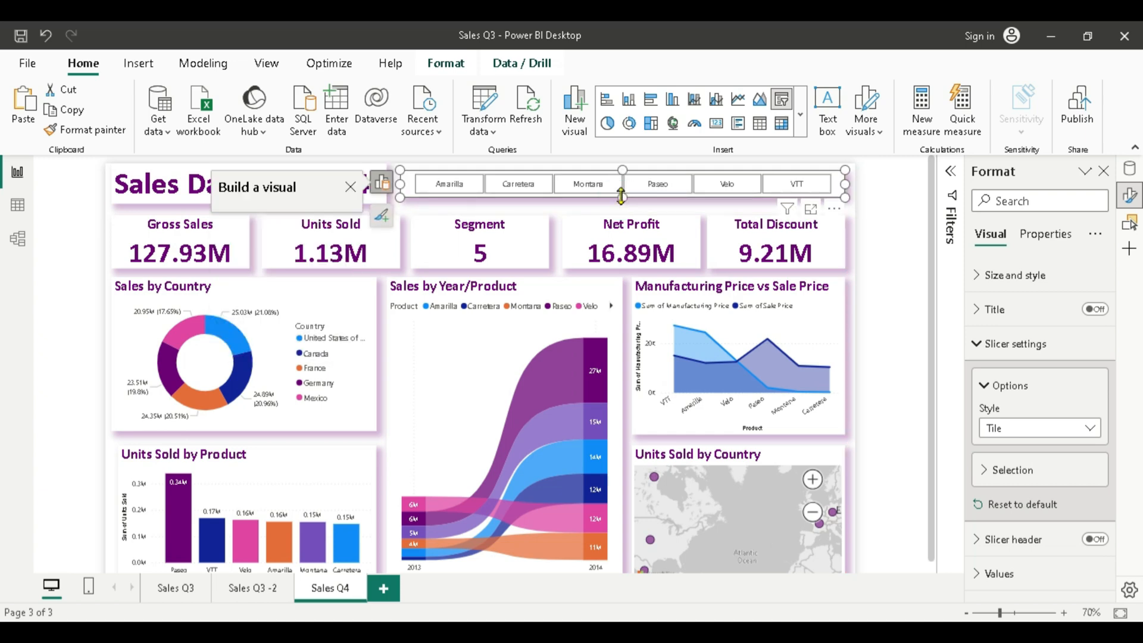
Turn on the "Select all" option for the Product slicer and collapse its selection and style options.
click(985, 473)
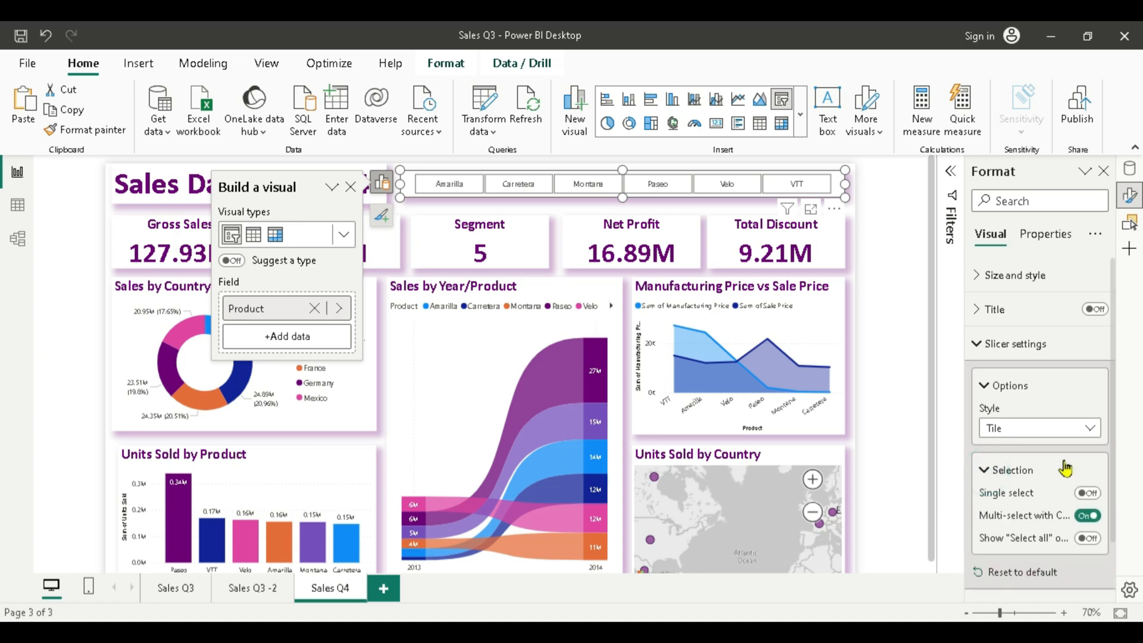
click(1081, 543)
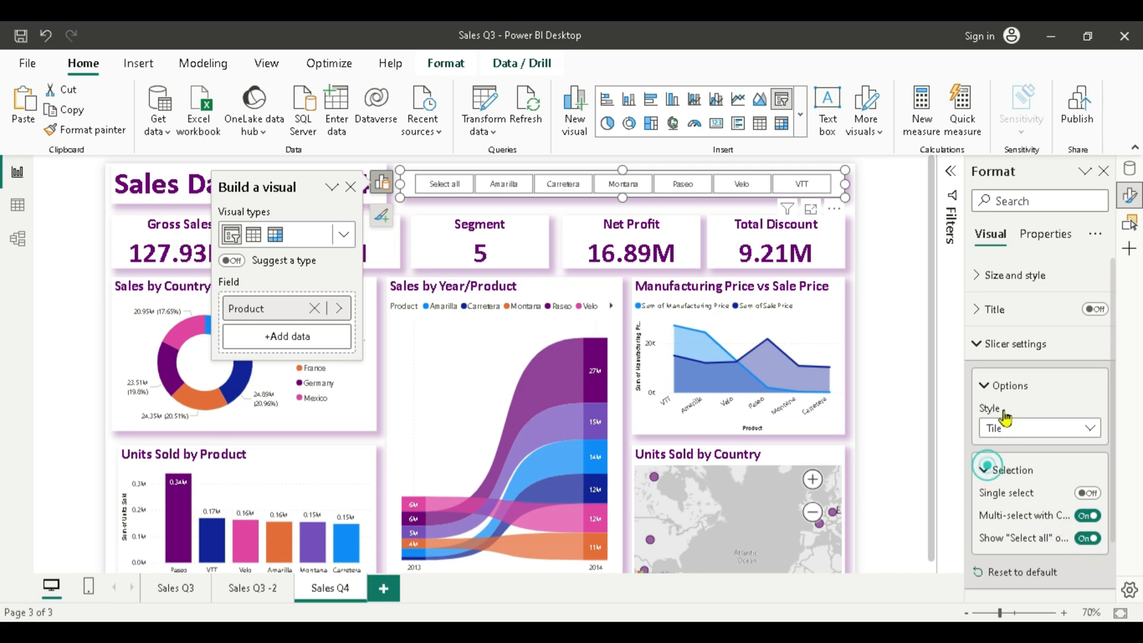
click(988, 386)
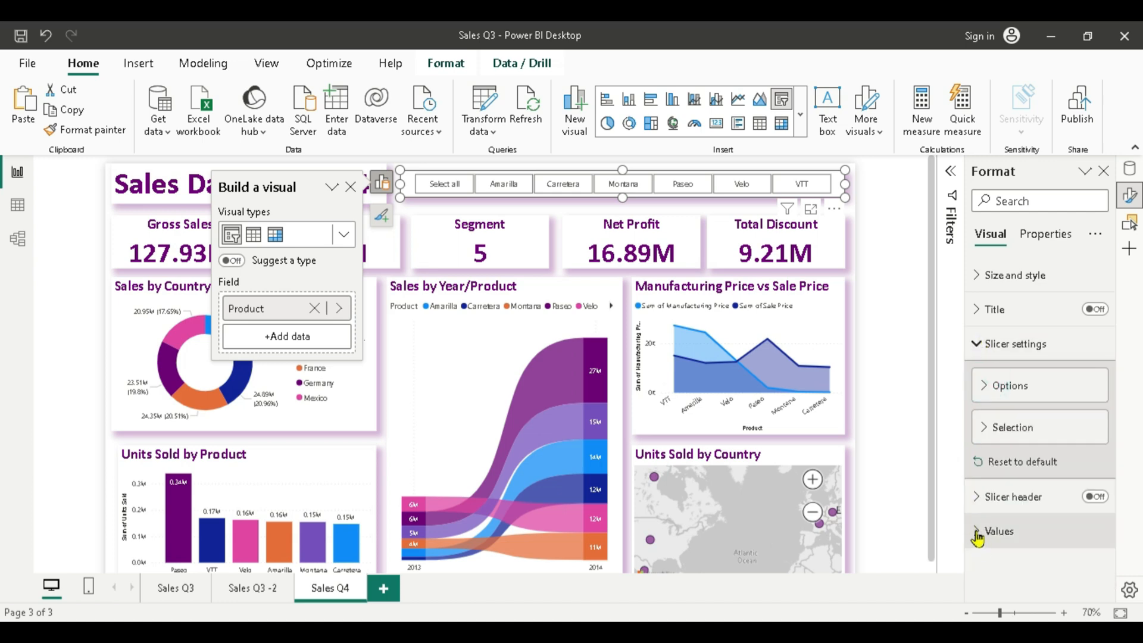
Set the Product slicer's values to the Calibri font in bold.
click(1047, 530)
scroll(1046, 528, down, 5)
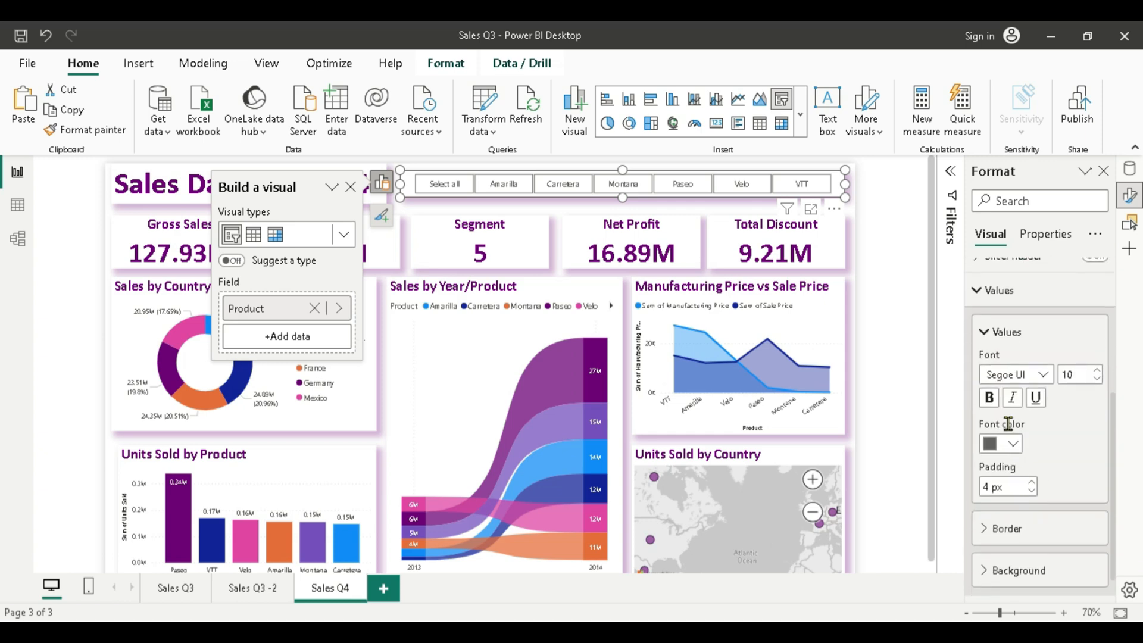
click(1037, 374)
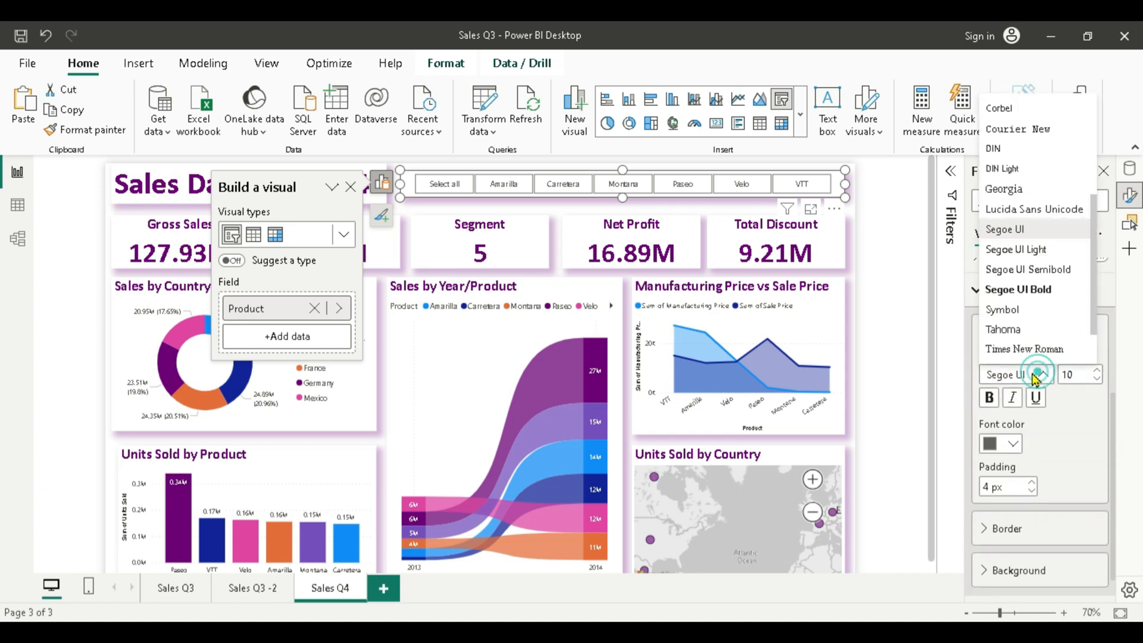
scroll(1015, 217, up, 3)
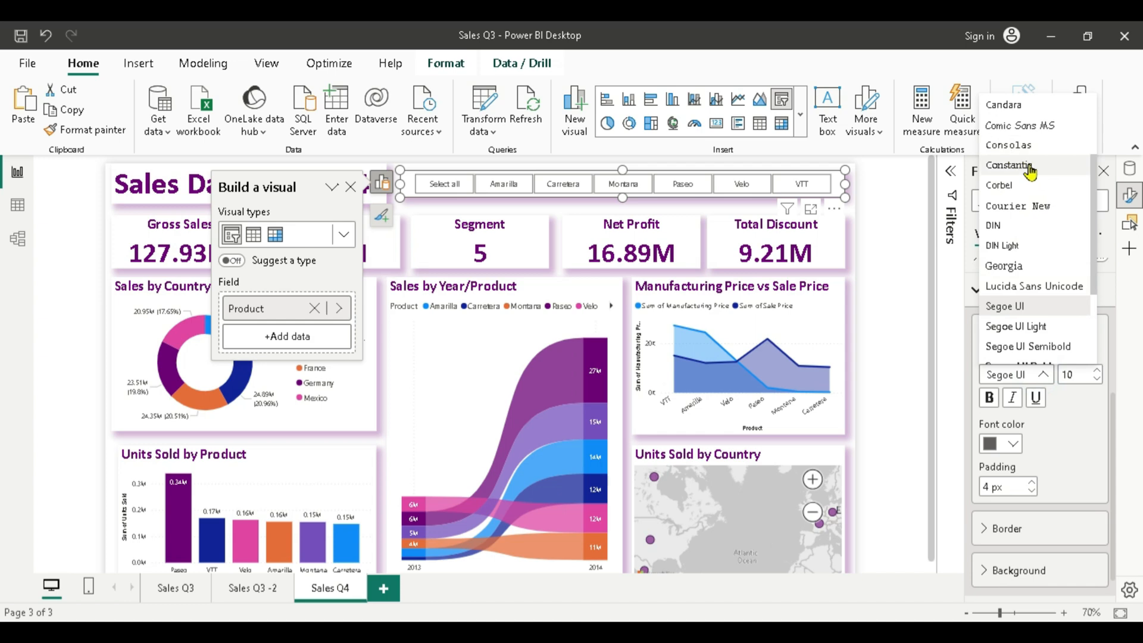
scroll(1024, 178, up, 3)
click(1005, 173)
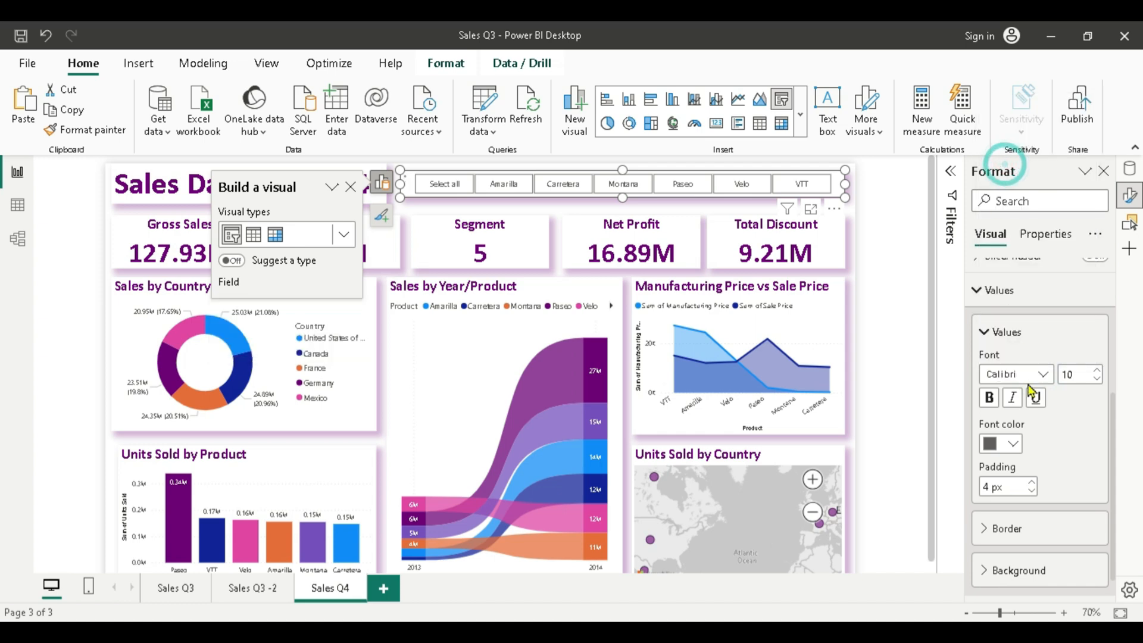
click(988, 399)
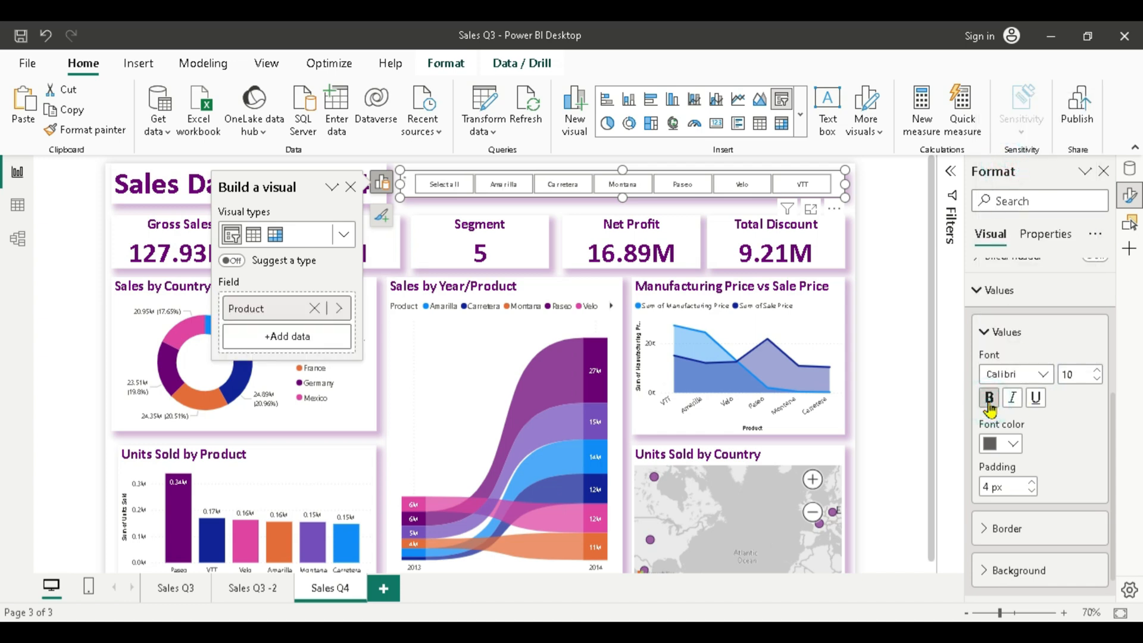
Set the slicer values to font size 15 in dark purple, collapse the values settings, and deselect the slicer.
double_click(1071, 374)
text(15)
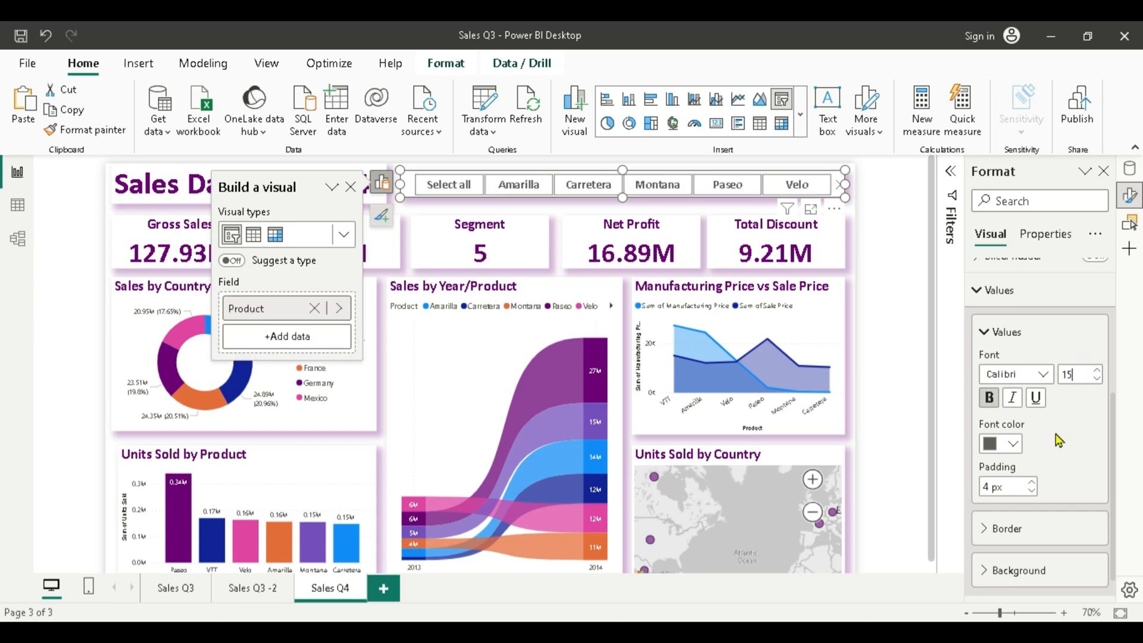
click(1012, 443)
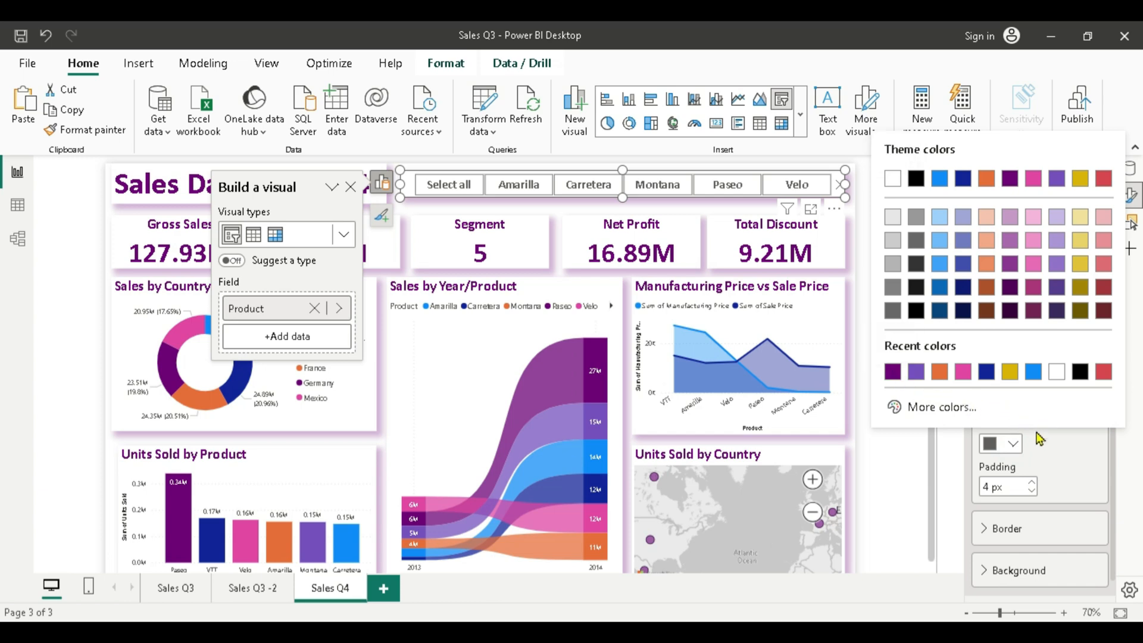
click(892, 372)
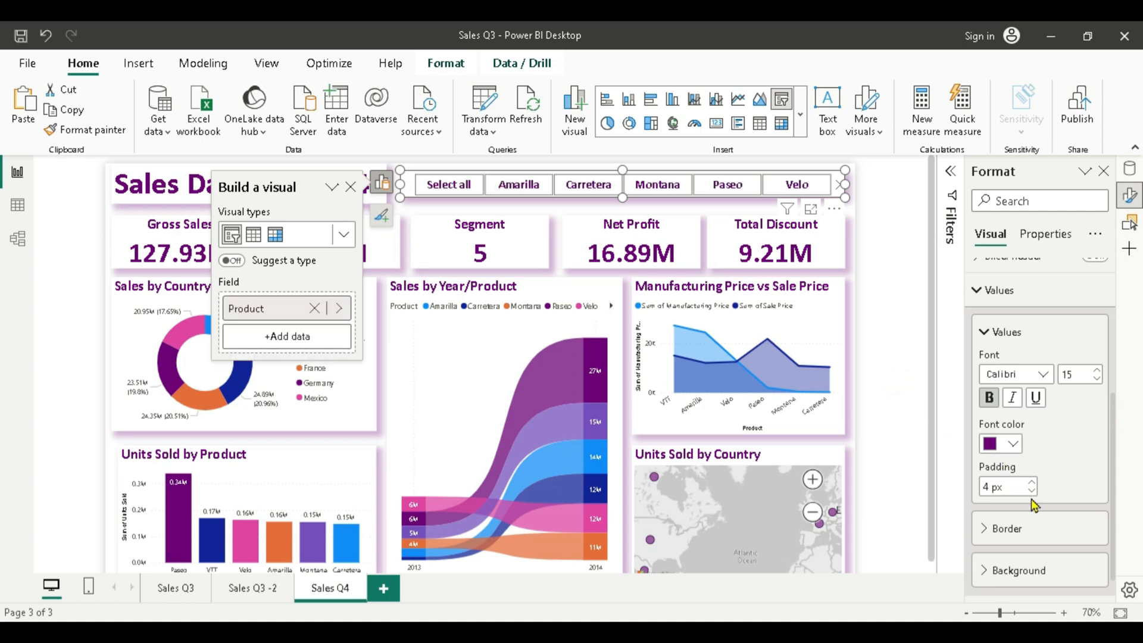
click(991, 571)
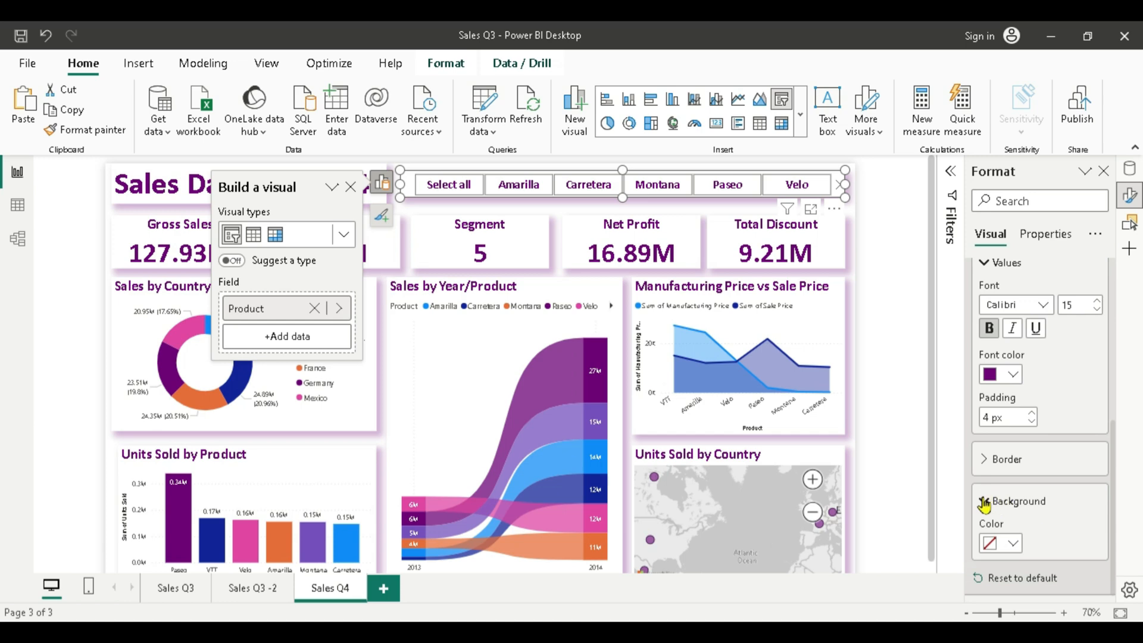
click(985, 503)
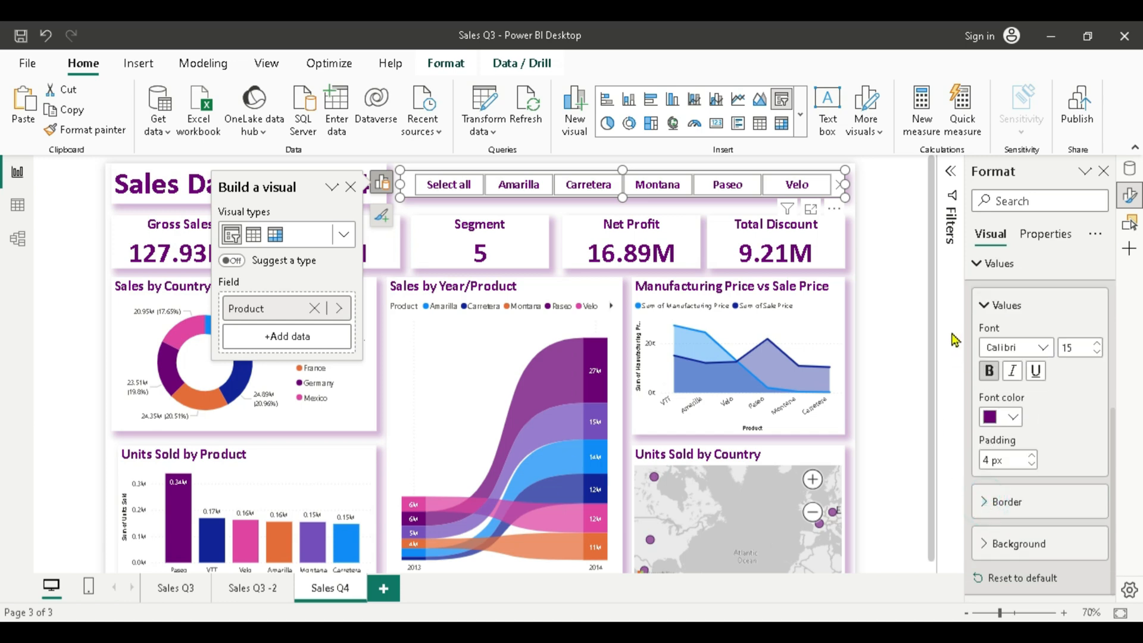
click(980, 263)
click(905, 384)
click(906, 251)
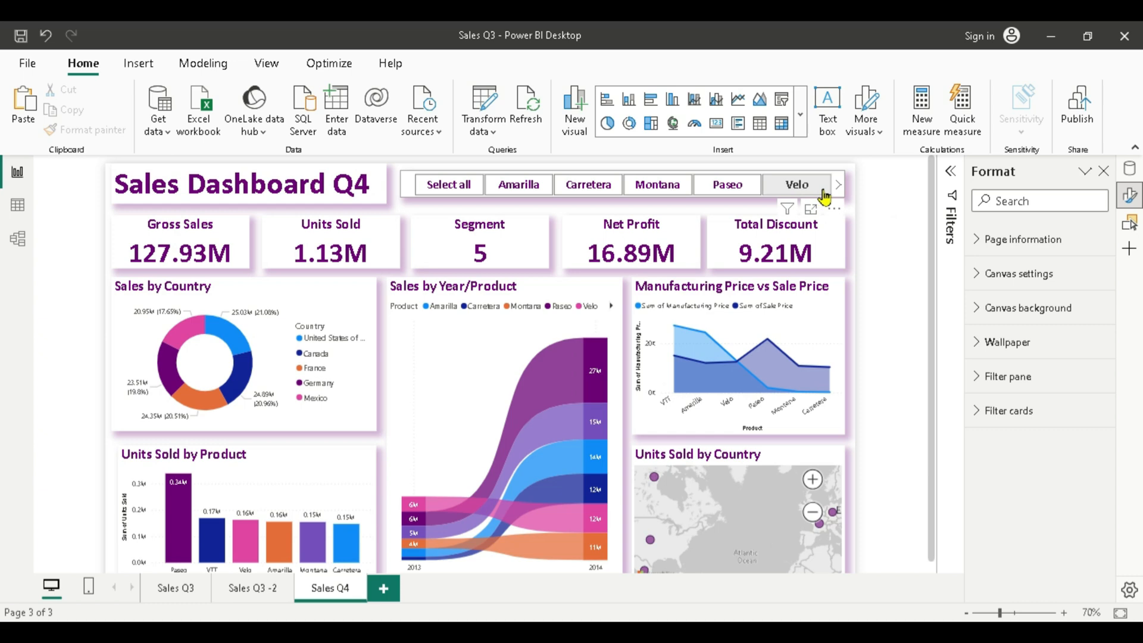
Test the Product slicer with Amarilla, Velo, and Paseo together with Velo, and restore the view of all products.
click(485, 188)
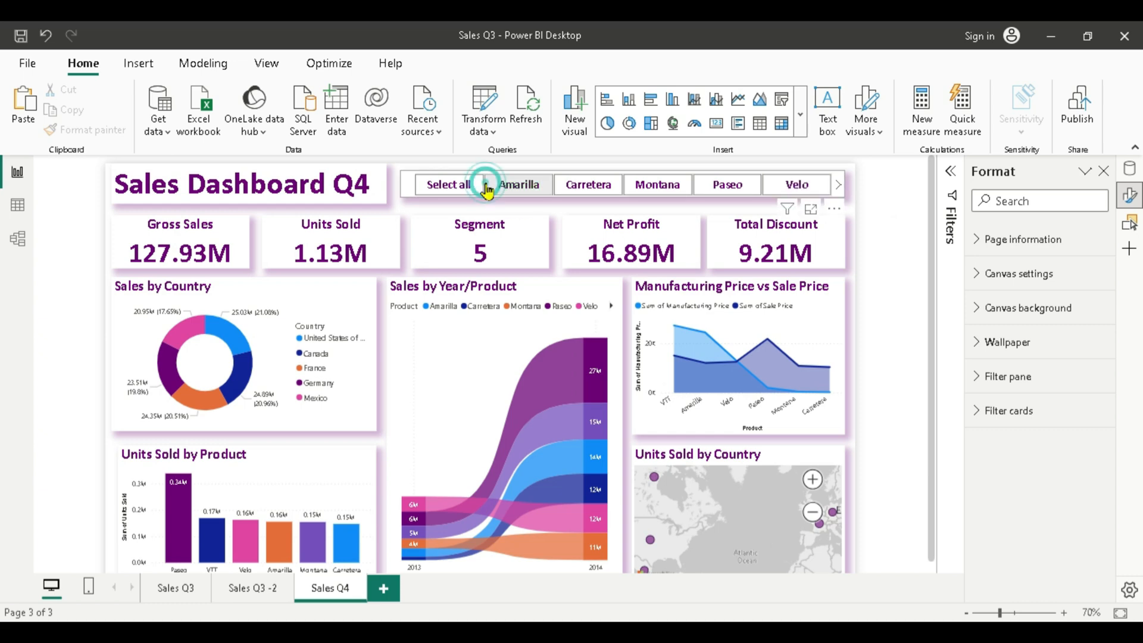
click(516, 186)
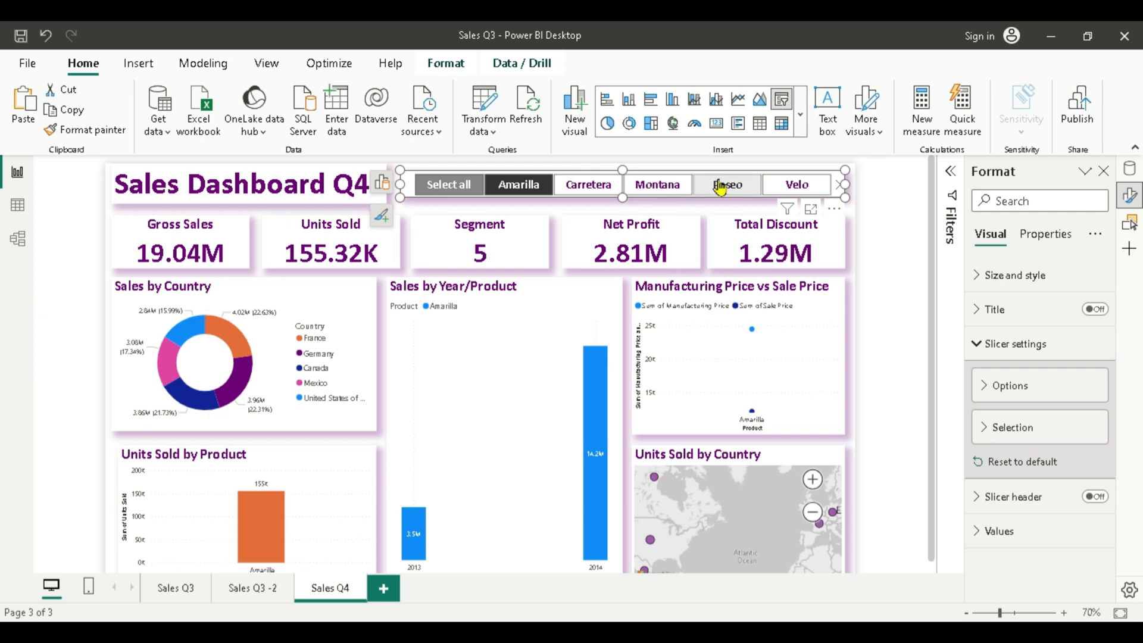
click(792, 182)
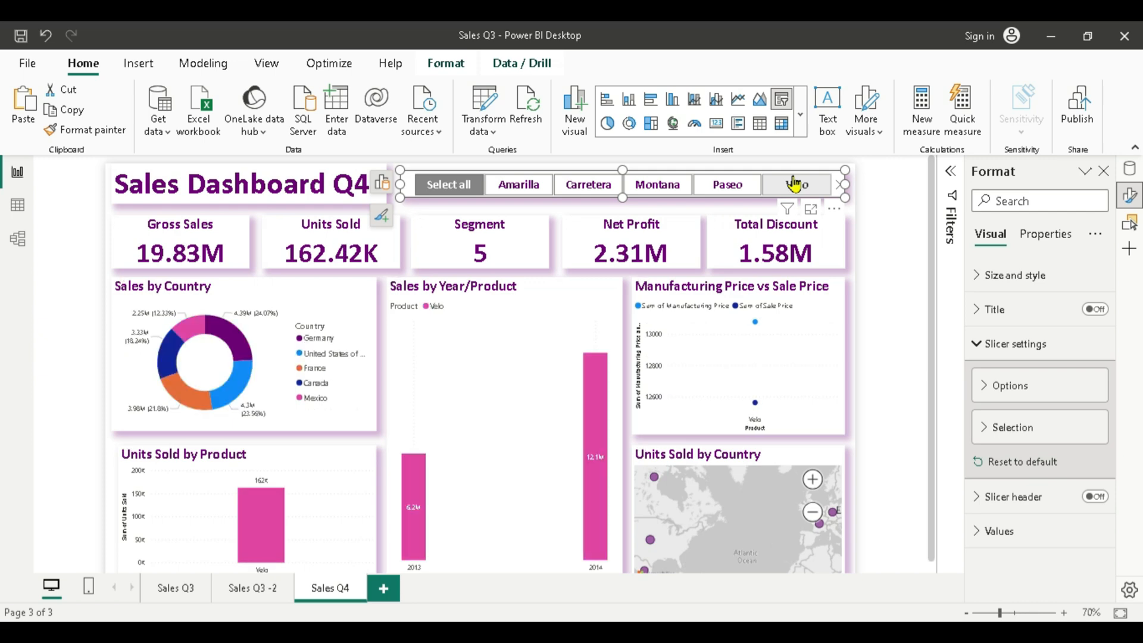
ctrl+click(741, 188)
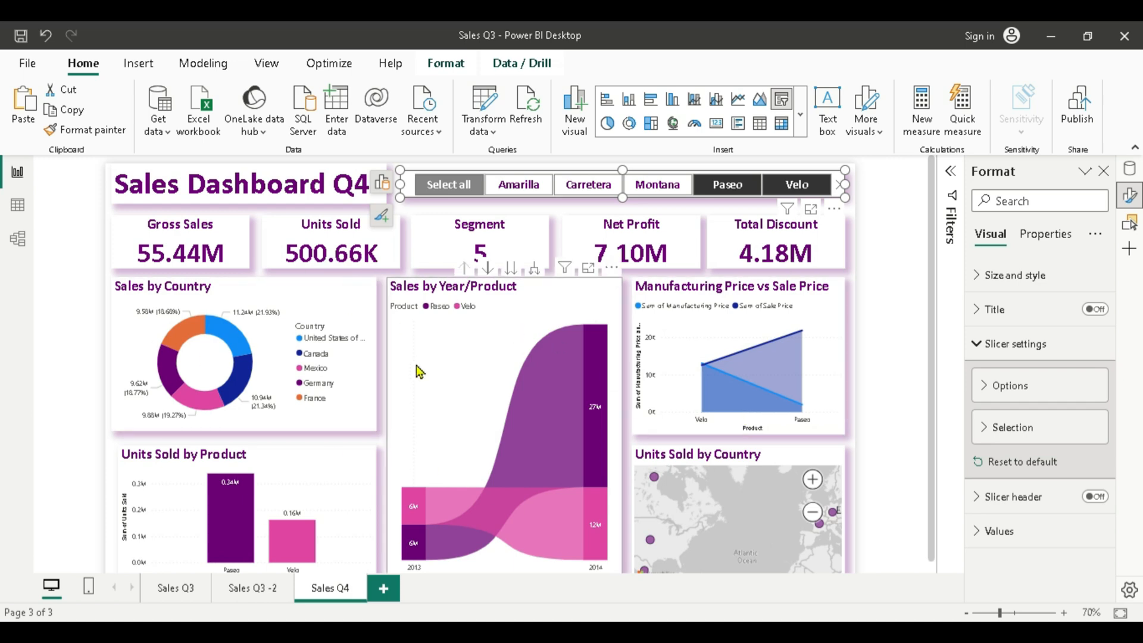
click(446, 185)
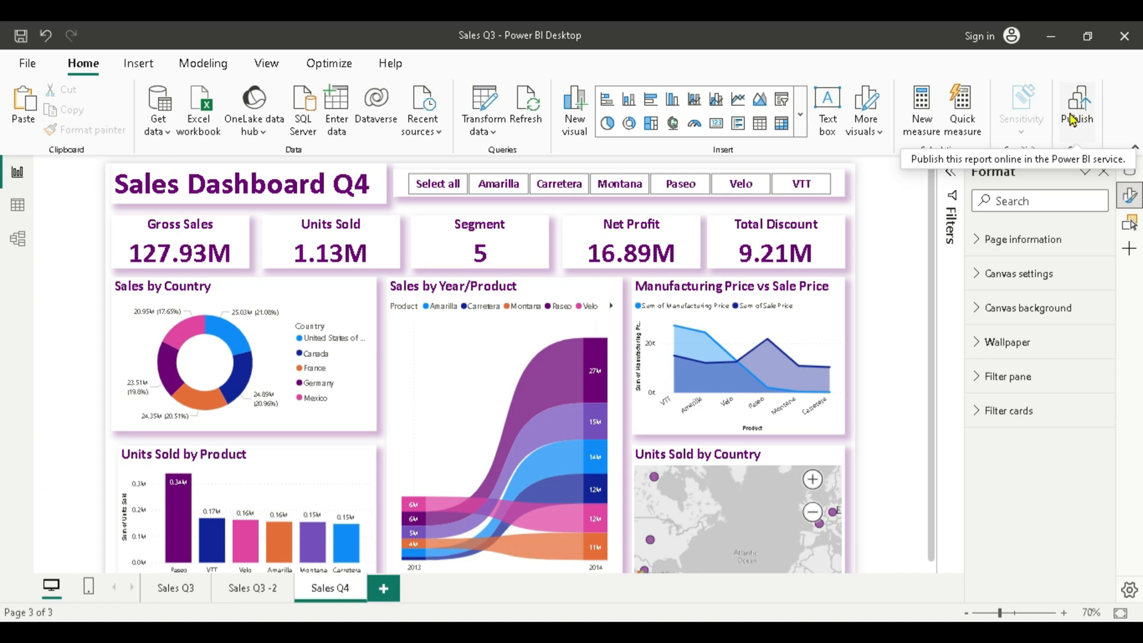
click(41, 69)
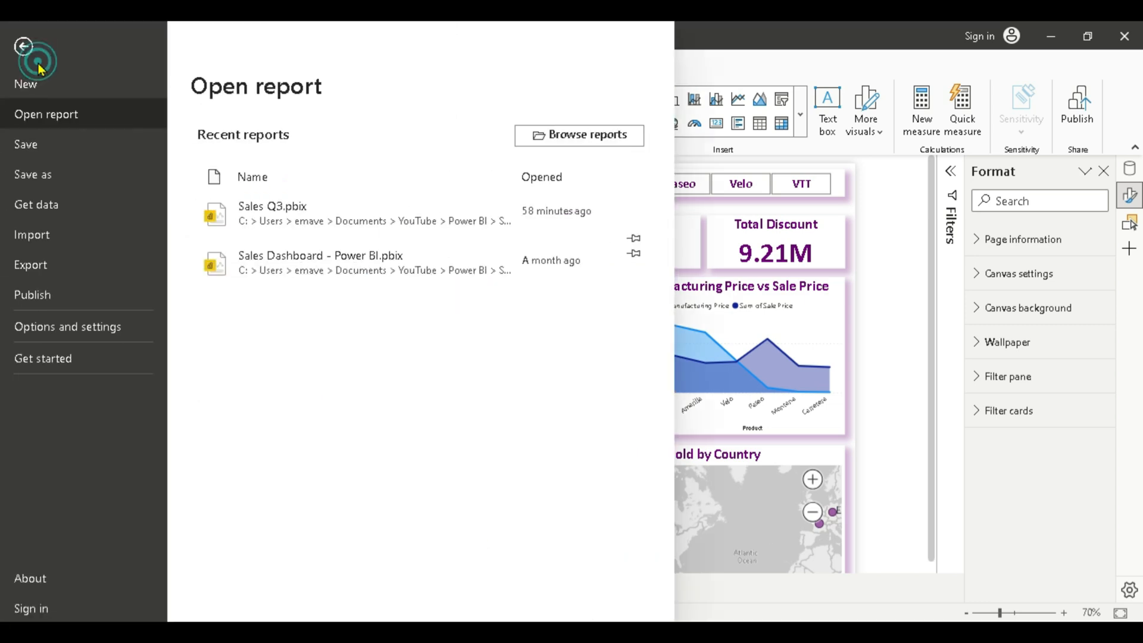
click(36, 269)
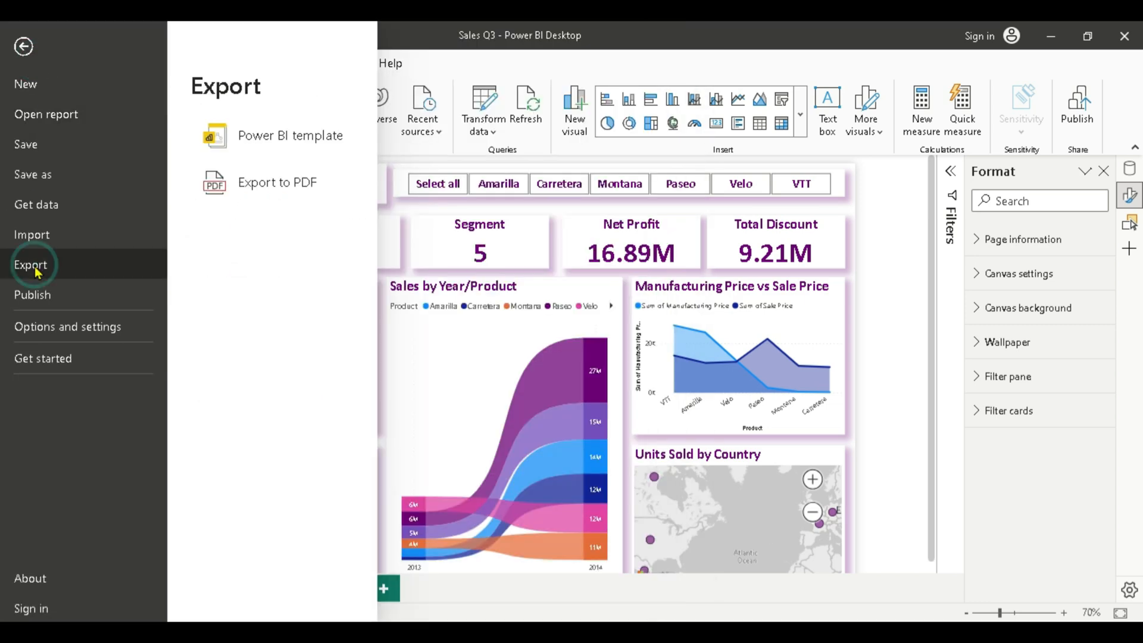
click(249, 183)
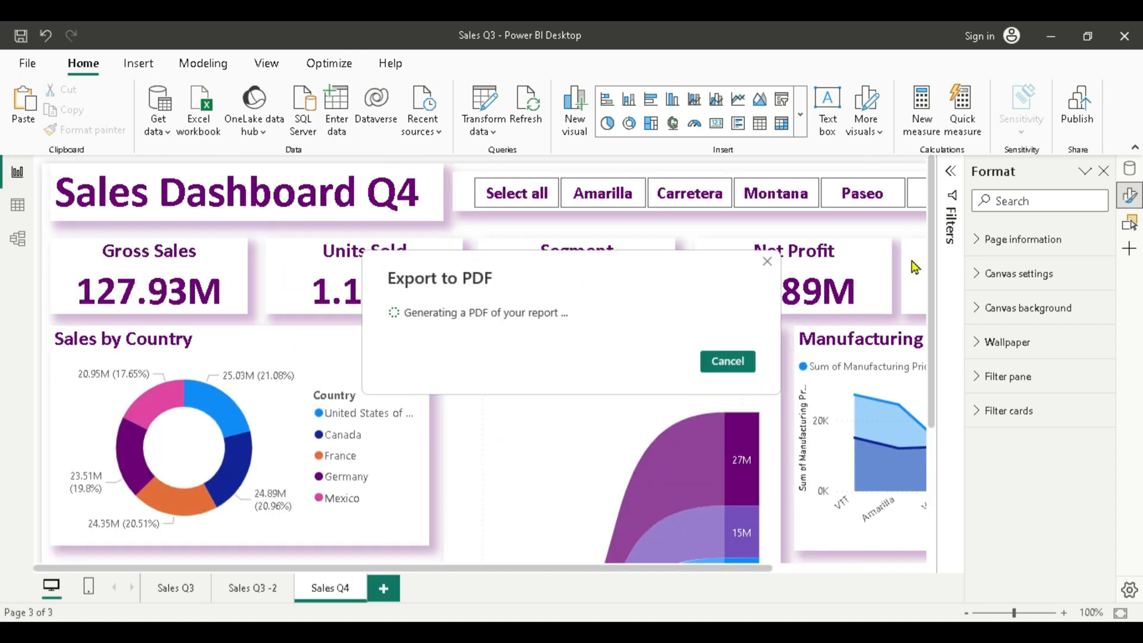
click(734, 365)
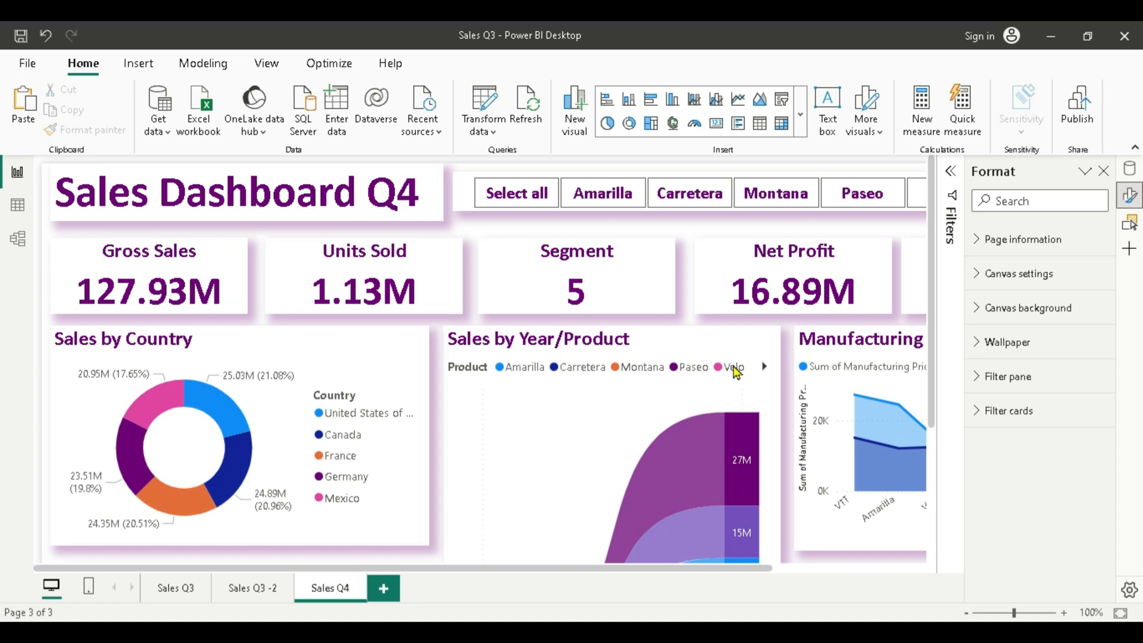
mouse_move(736, 372)
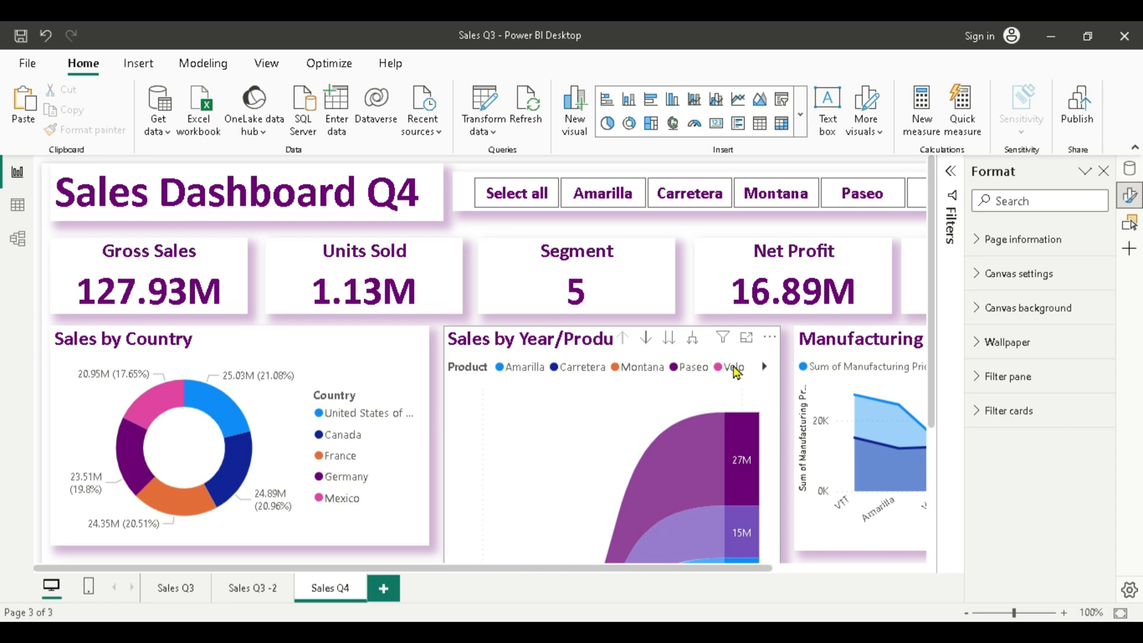